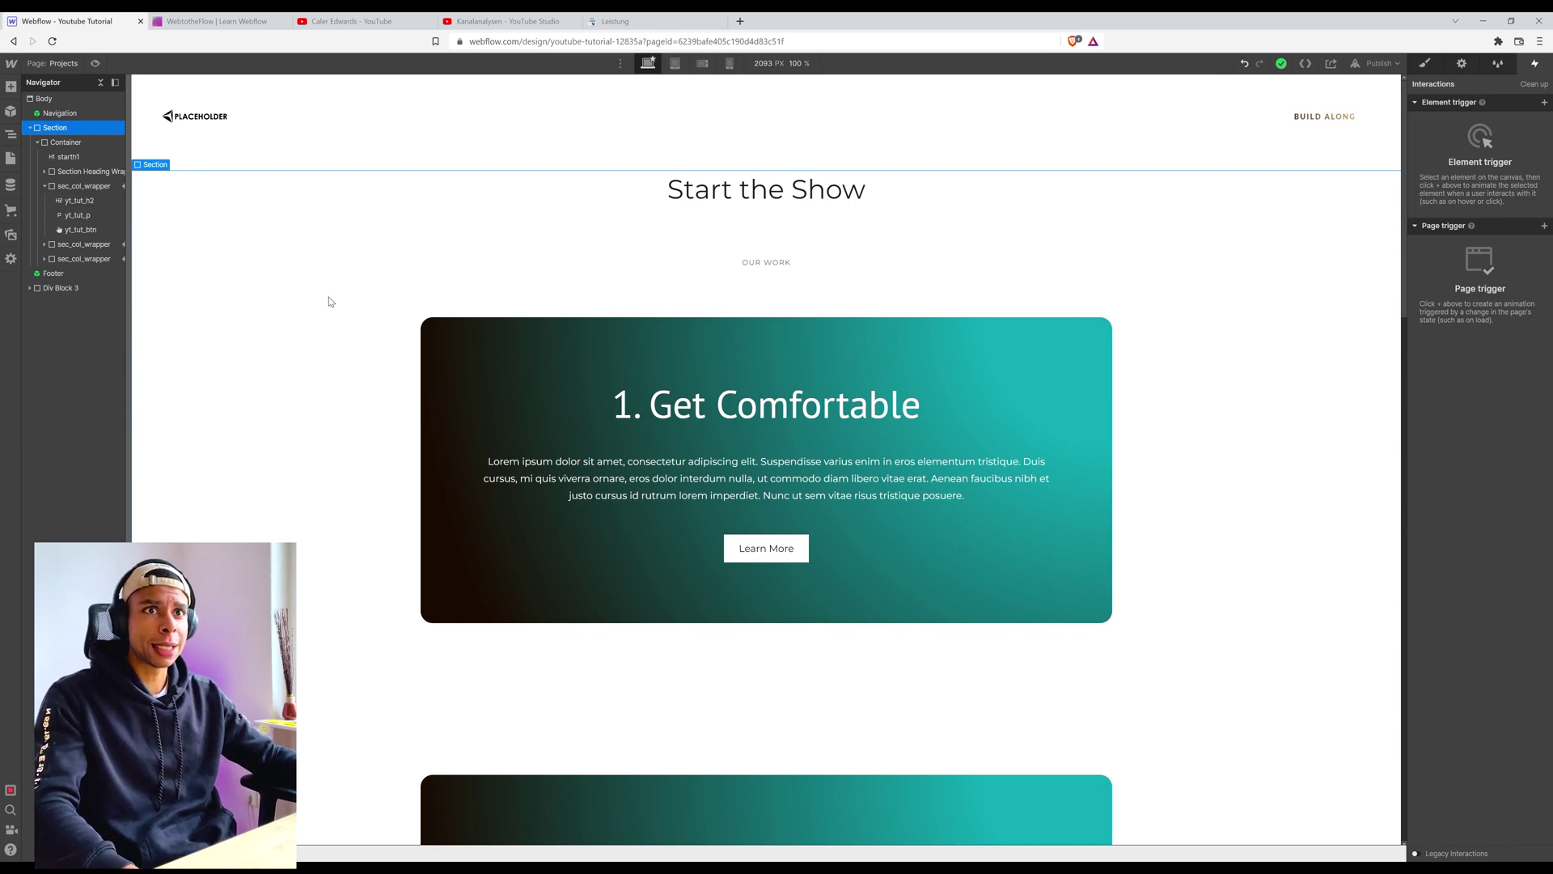
pyautogui.hotkey('ctrl', 'shift', 'p')
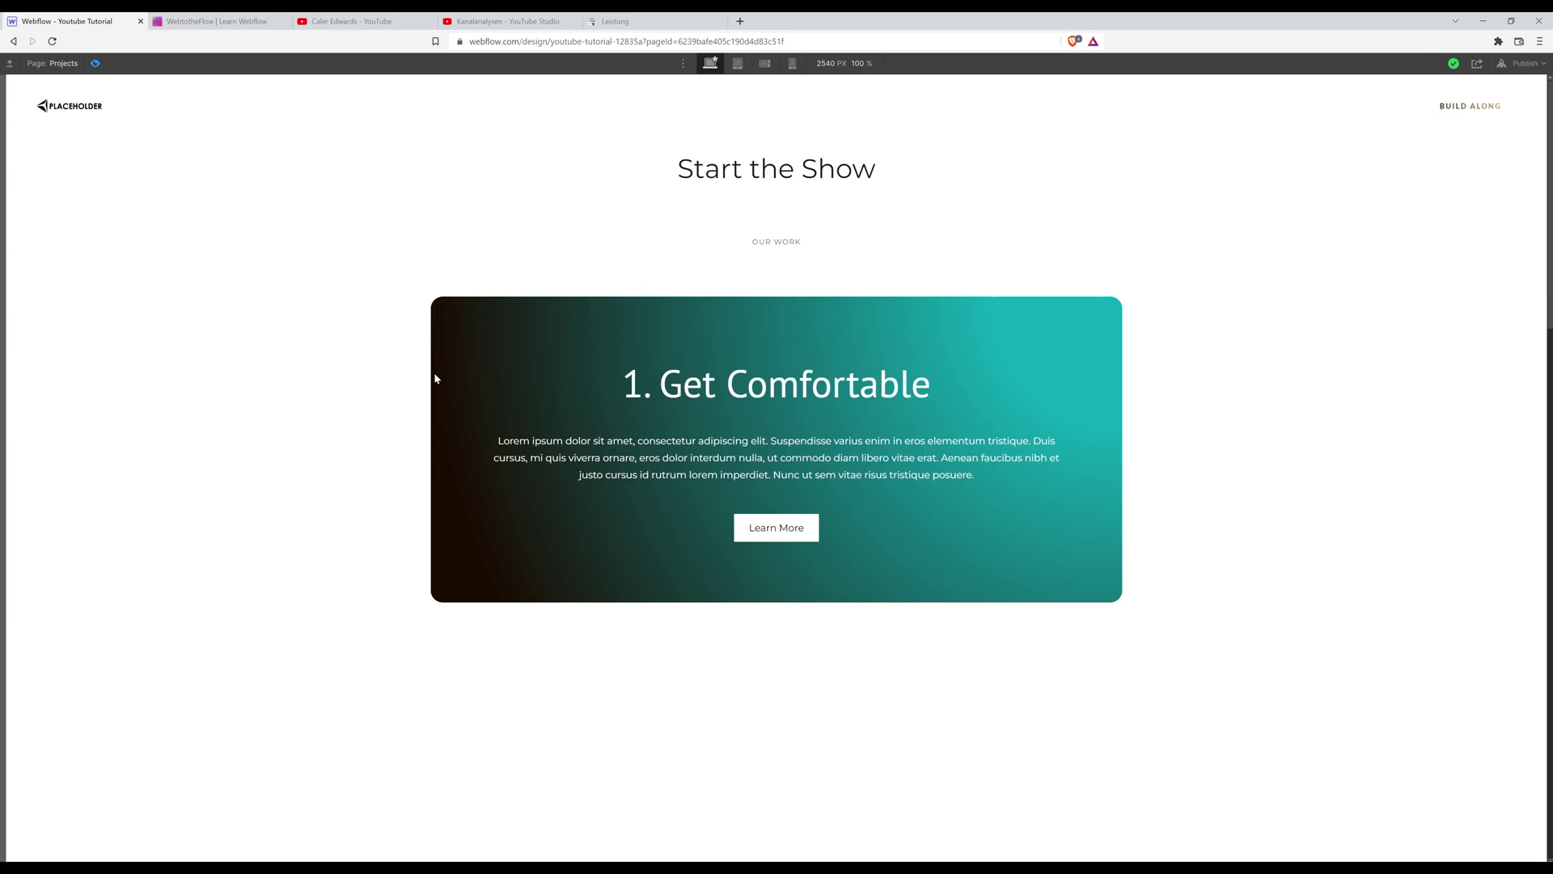
pyautogui.scroll(-6, 329, 342)
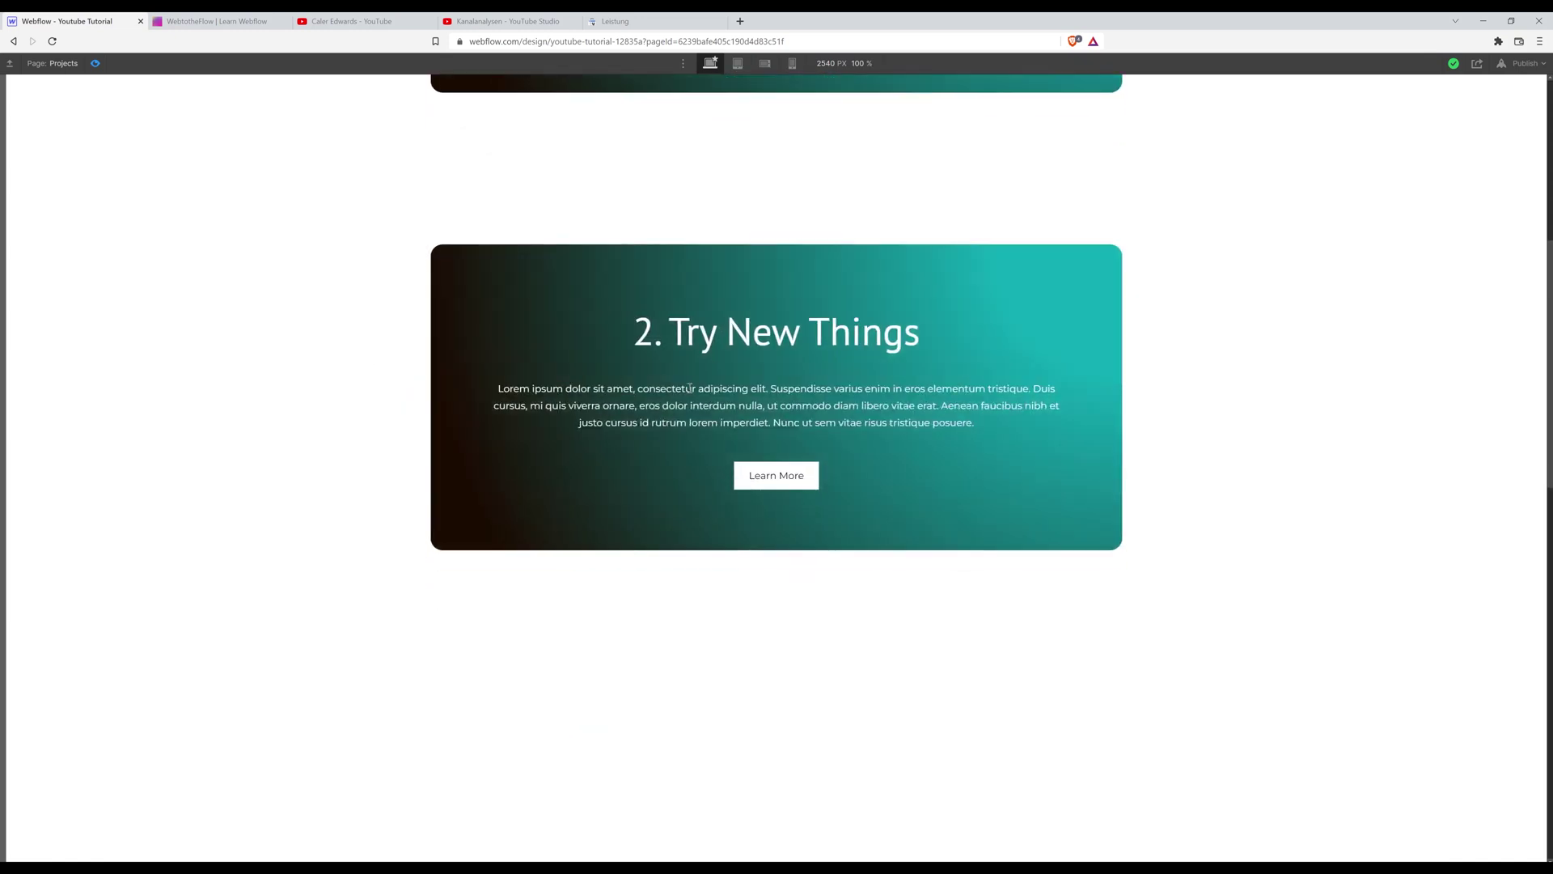
pyautogui.scroll(-7, 690, 388)
pyautogui.moveTo(683, 243); pyautogui.dragTo(906, 242)
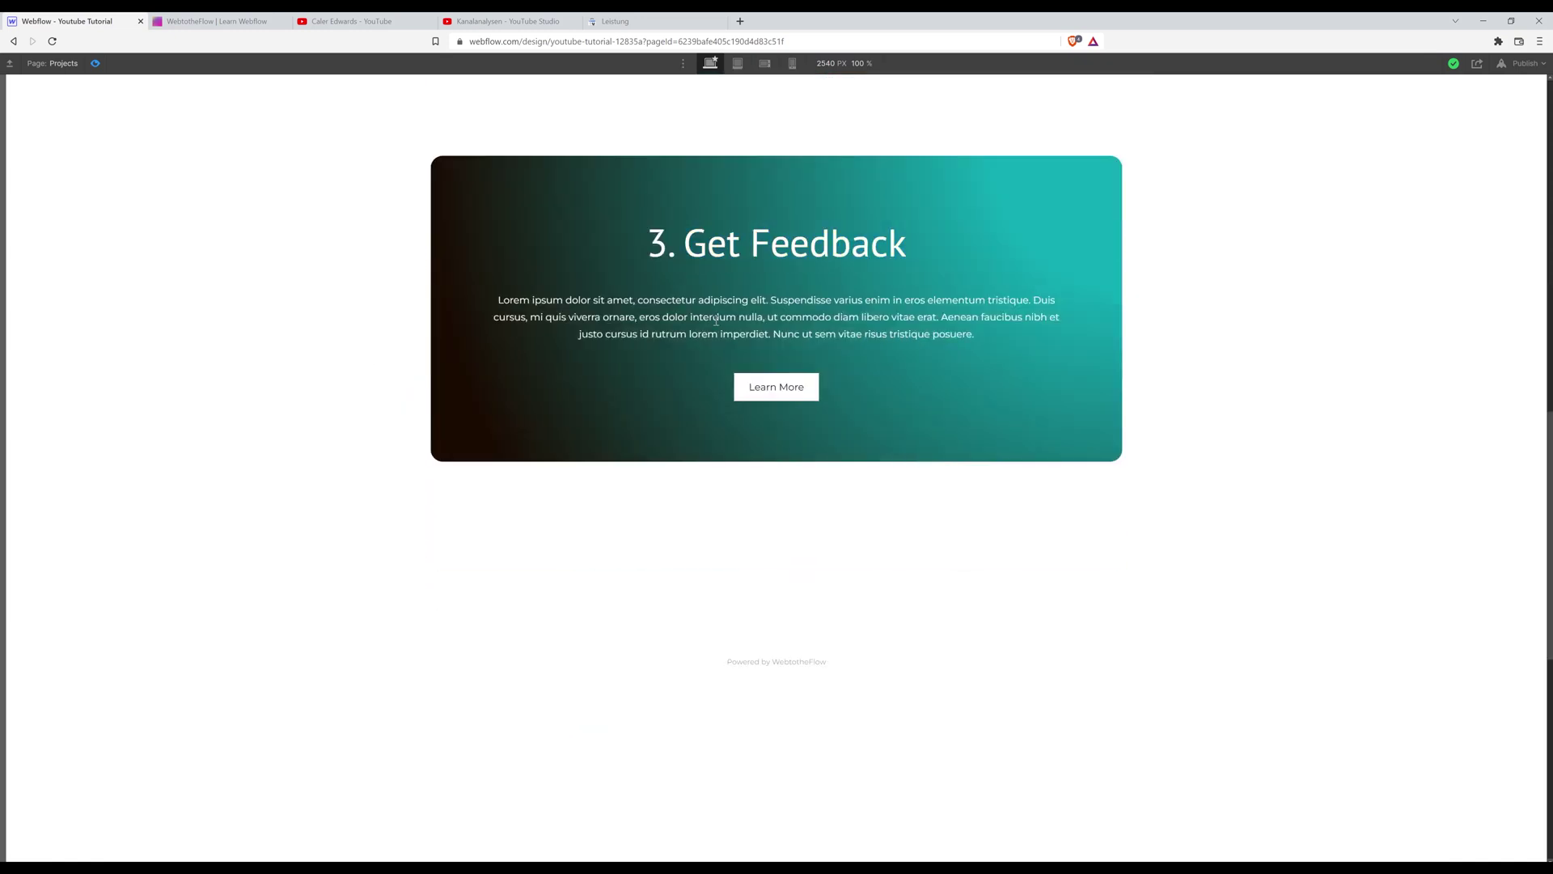
pyautogui.moveTo(690, 316); pyautogui.dragTo(812, 335)
pyautogui.click(445, 162)
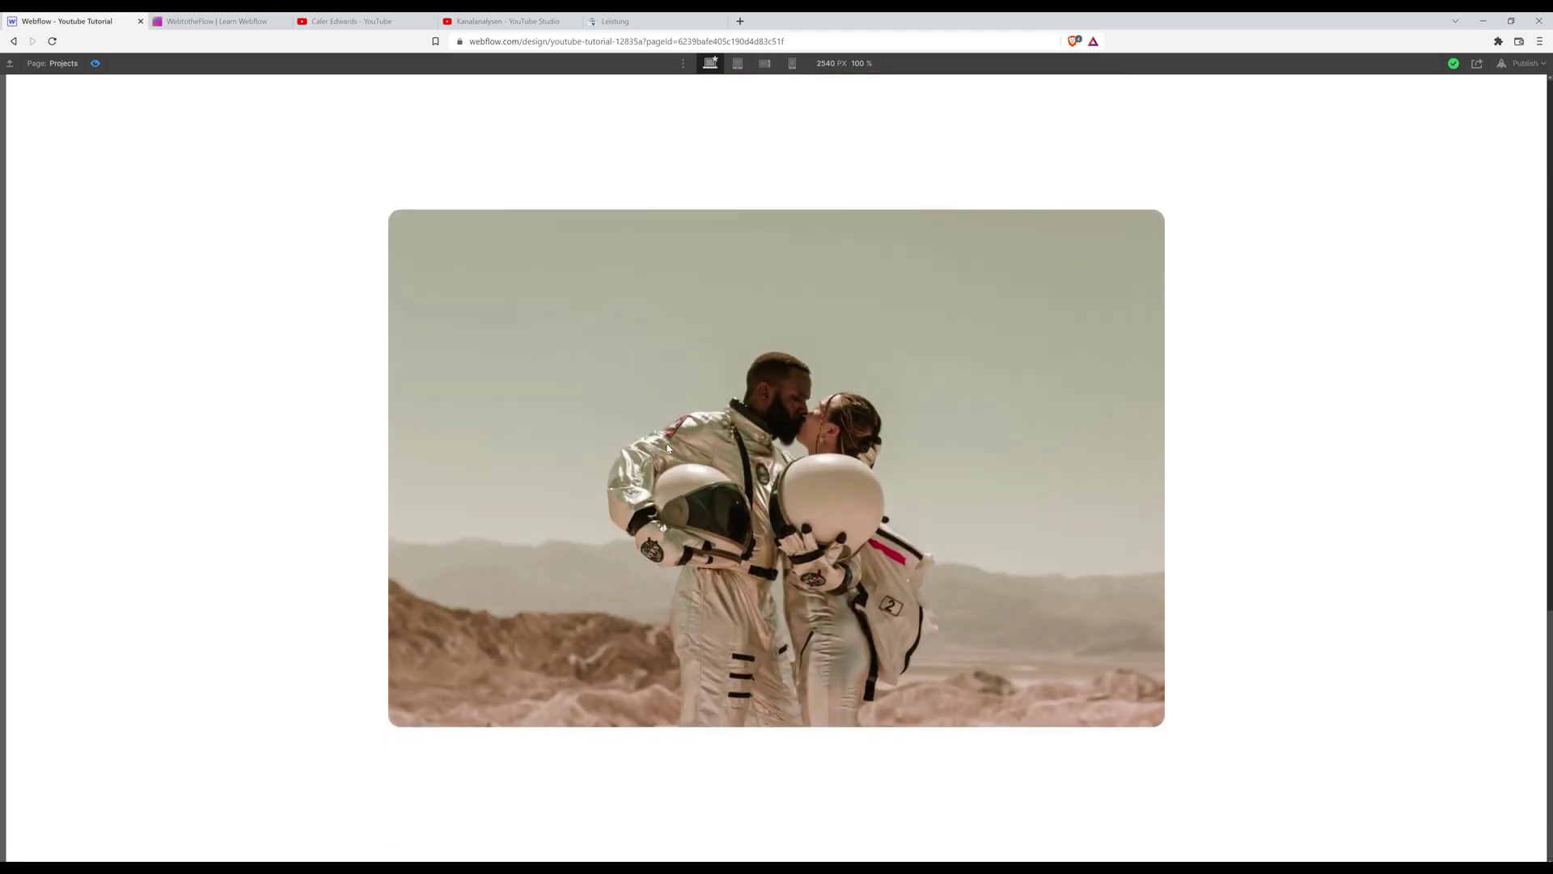
pyautogui.scroll(12, 629, 450)
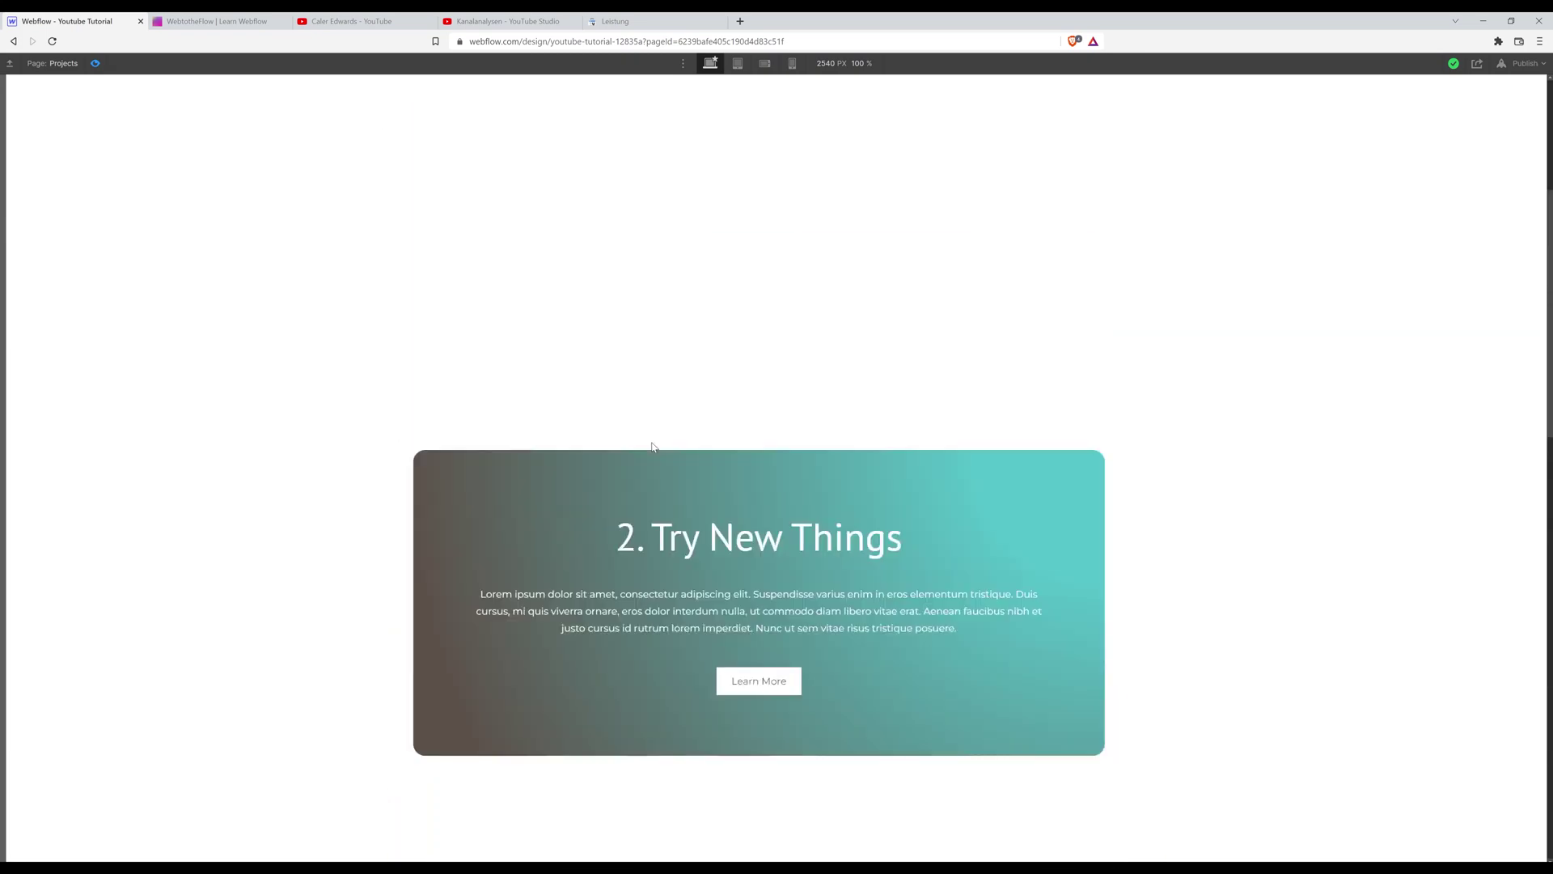
pyautogui.scroll(-1, 653, 446)
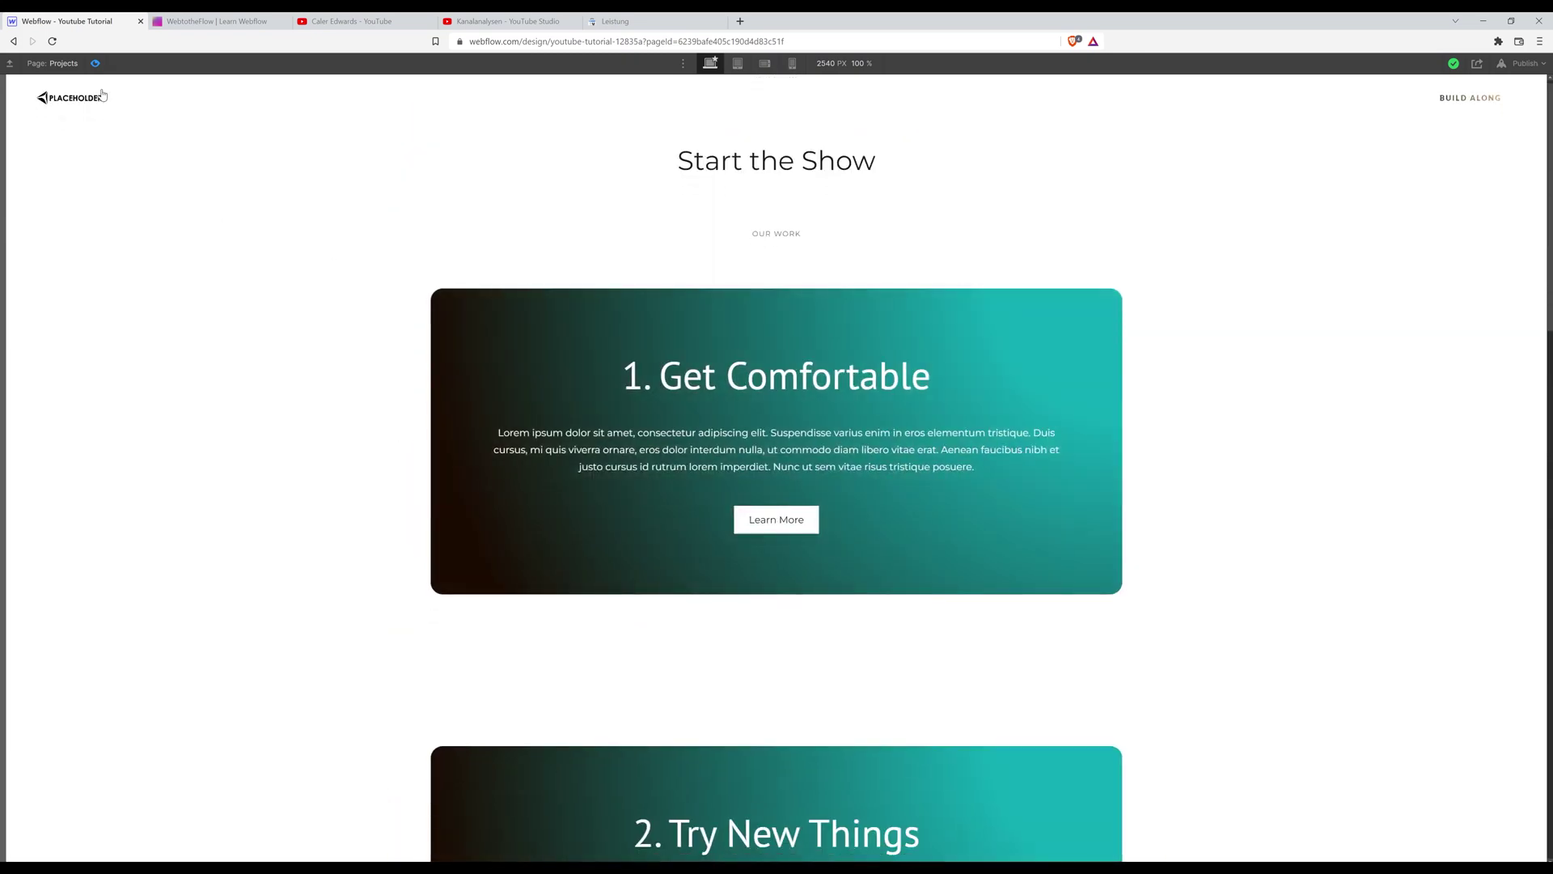
pyautogui.click(95, 63)
pyautogui.click(94, 63)
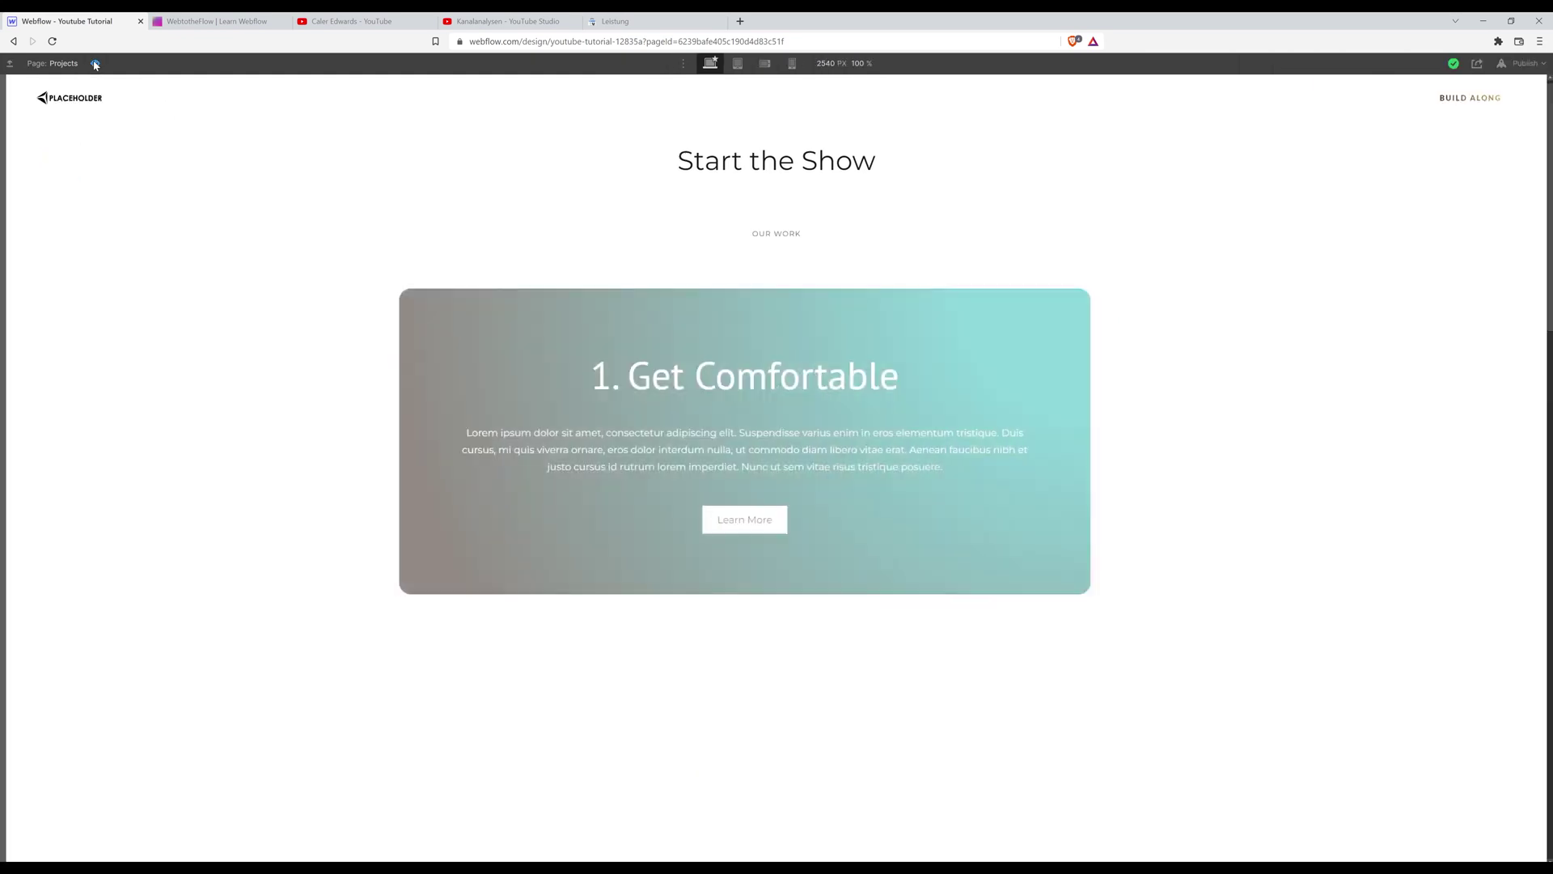
pyautogui.scroll(-5, 334, 347)
pyautogui.scroll(-10, 334, 348)
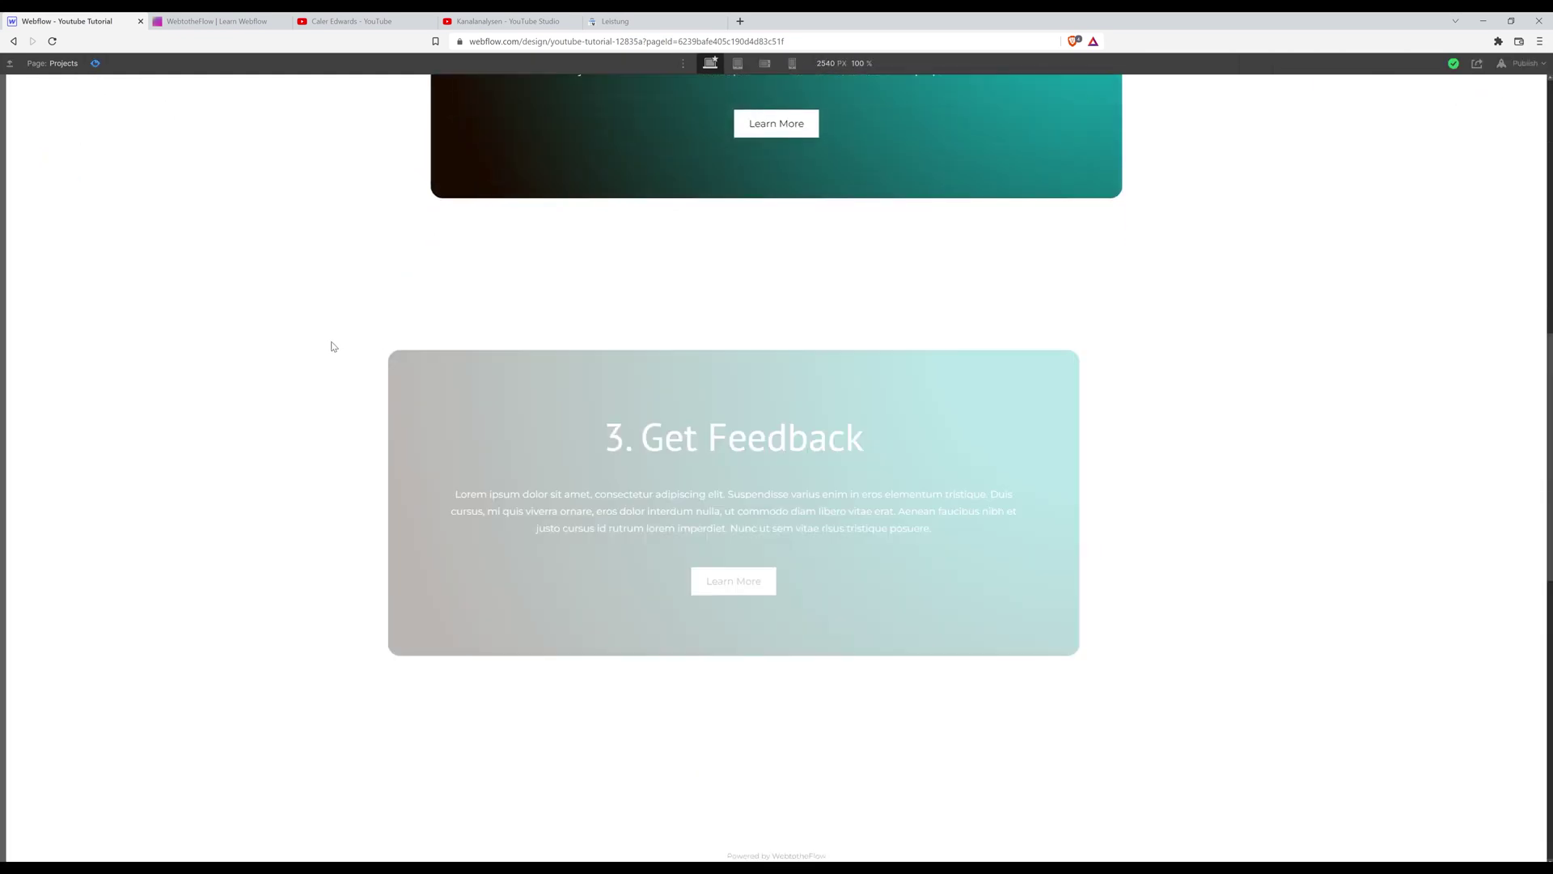
pyautogui.scroll(10, 330, 346)
pyautogui.scroll(5, 331, 346)
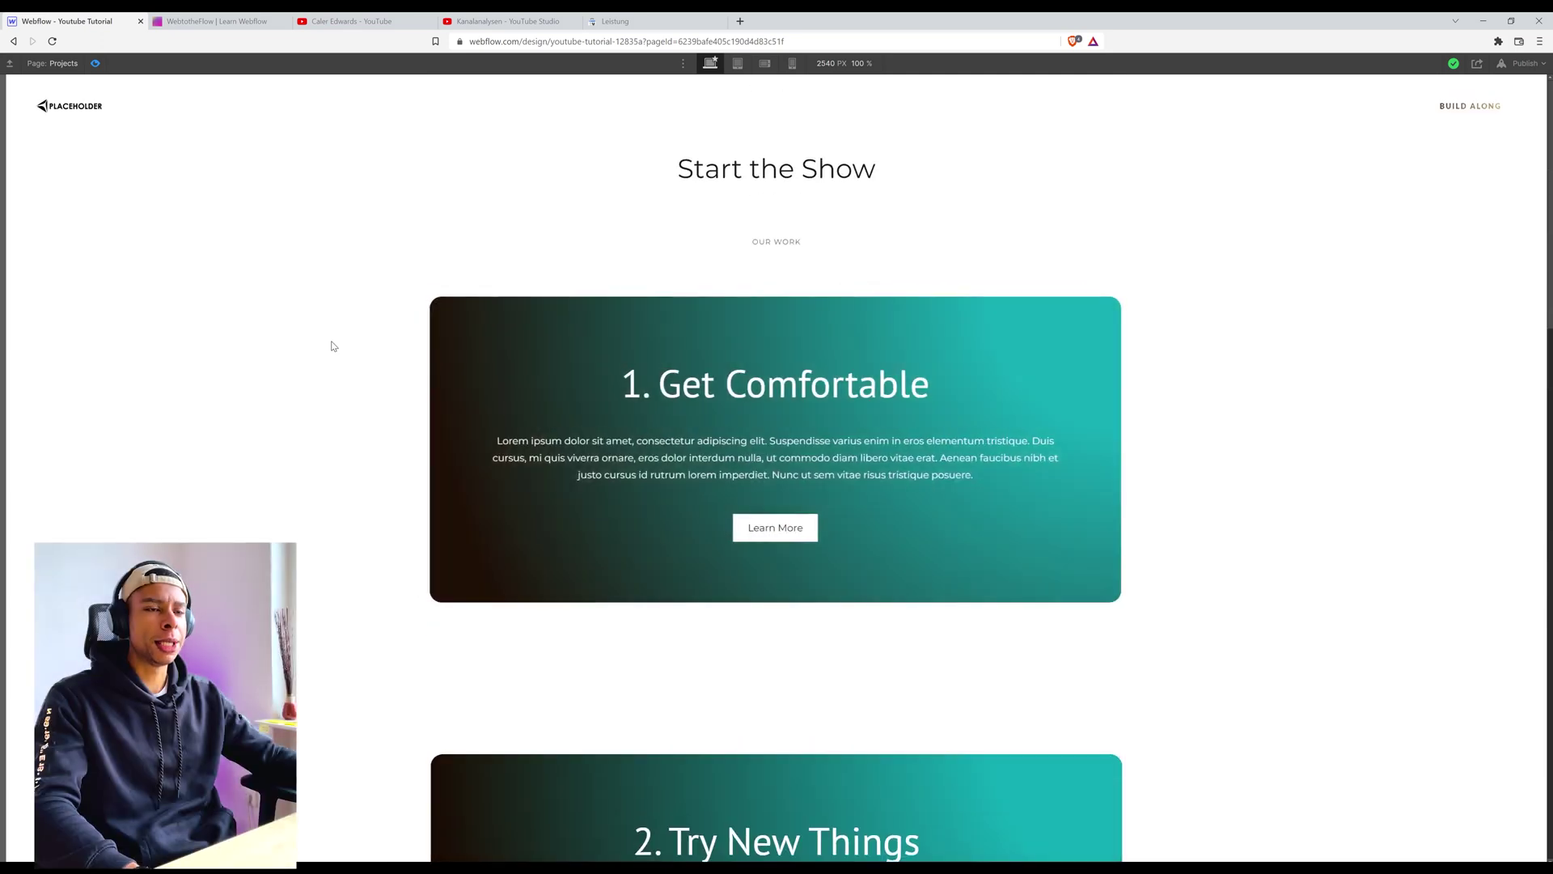
# Exit Preview and return to the Designer with the 'Start the Show' section's interactions open.
pyautogui.click(96, 64)
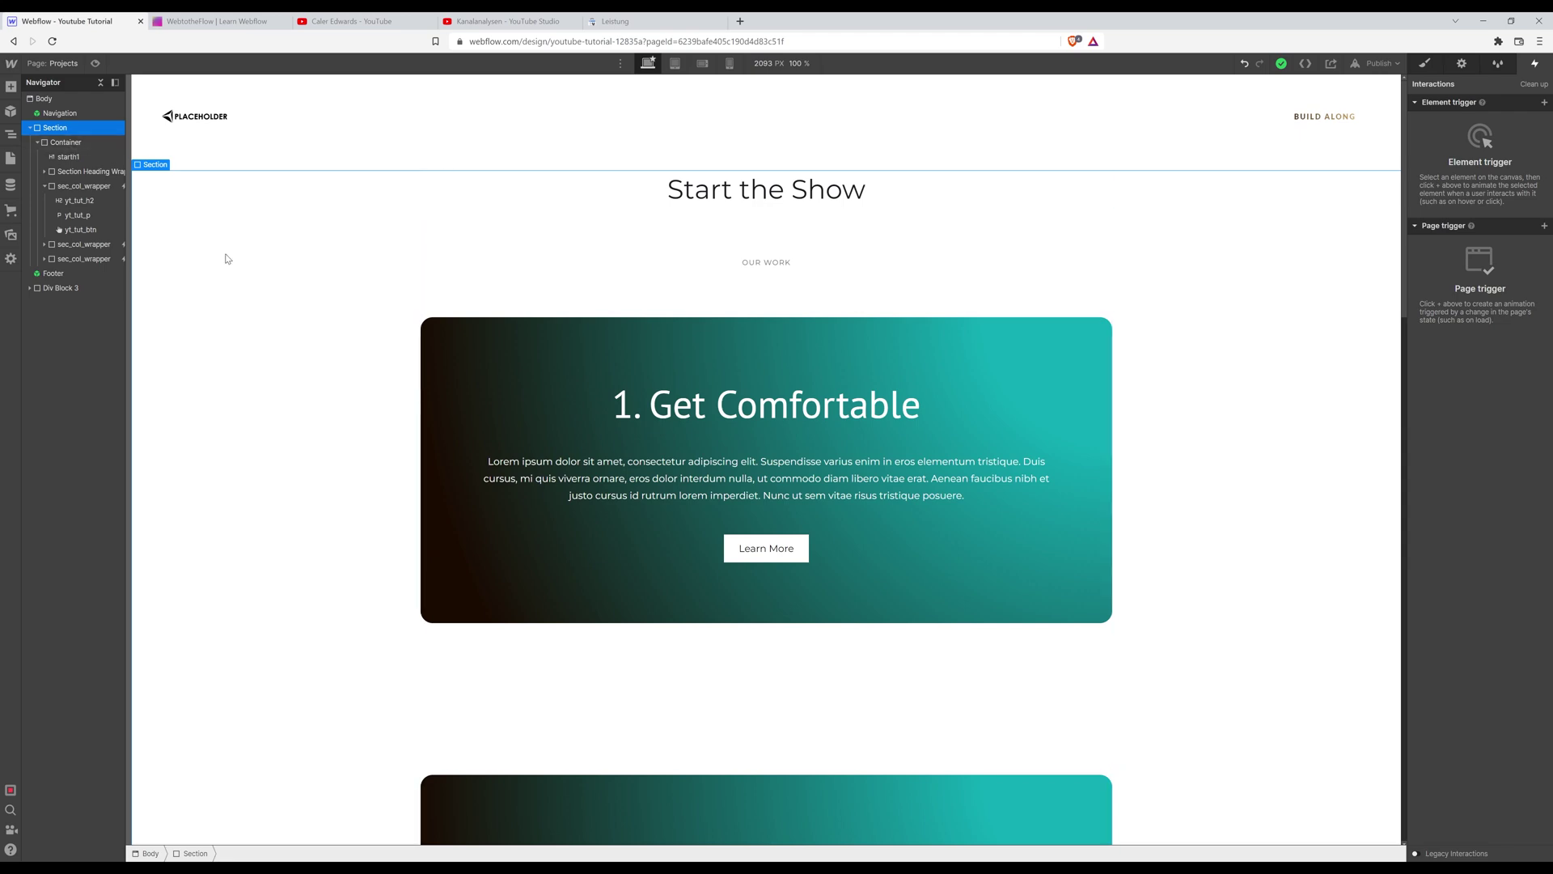
pyautogui.scroll(-15, 297, 271)
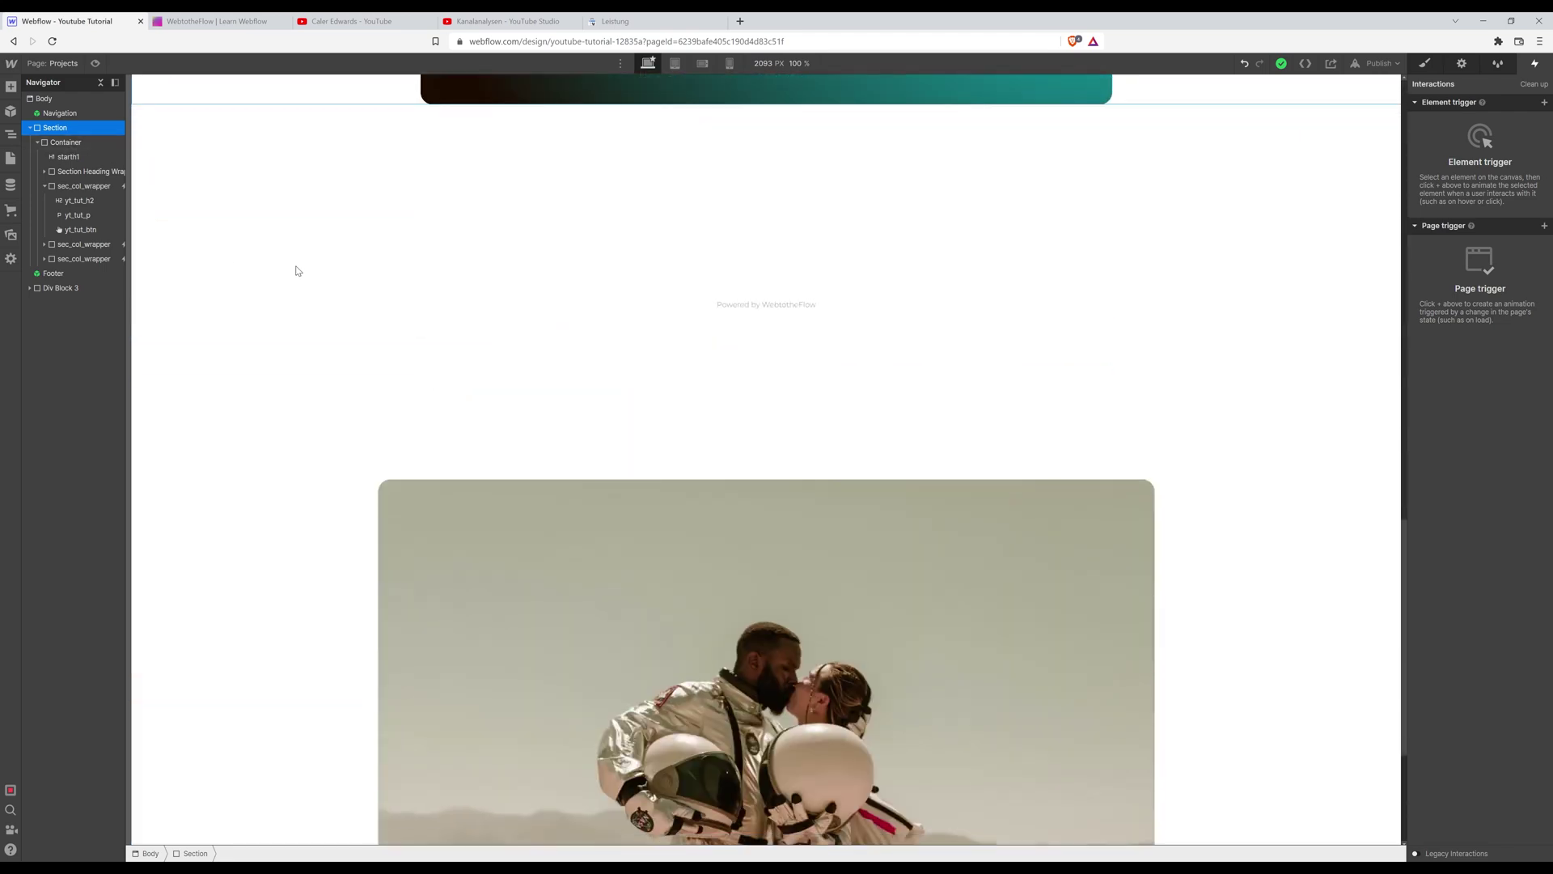
pyautogui.scroll(5, 297, 297)
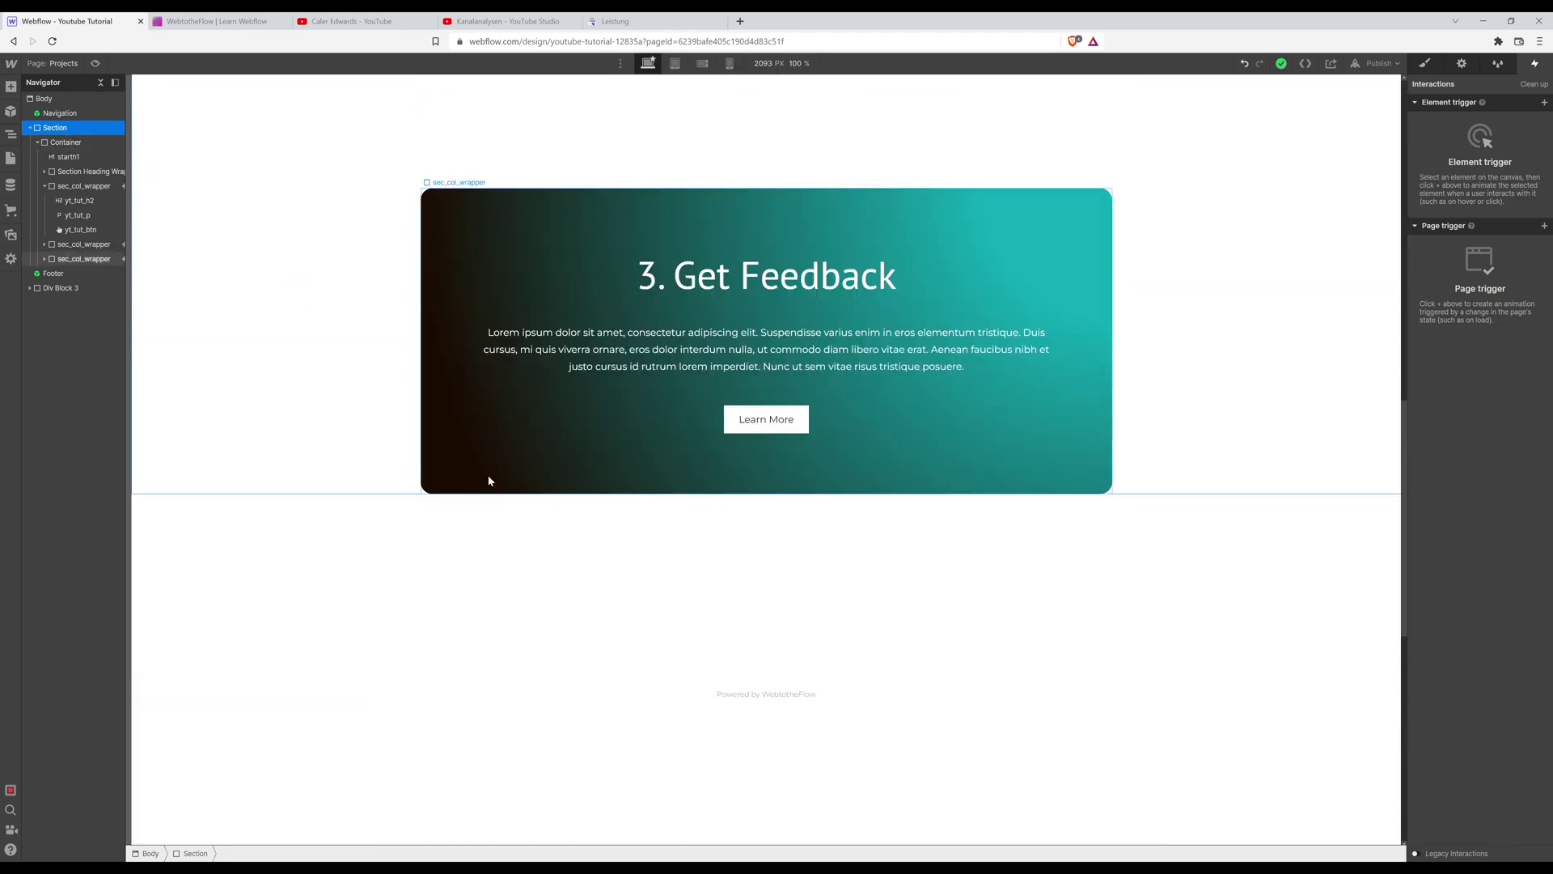
pyautogui.scroll(10, 335, 378)
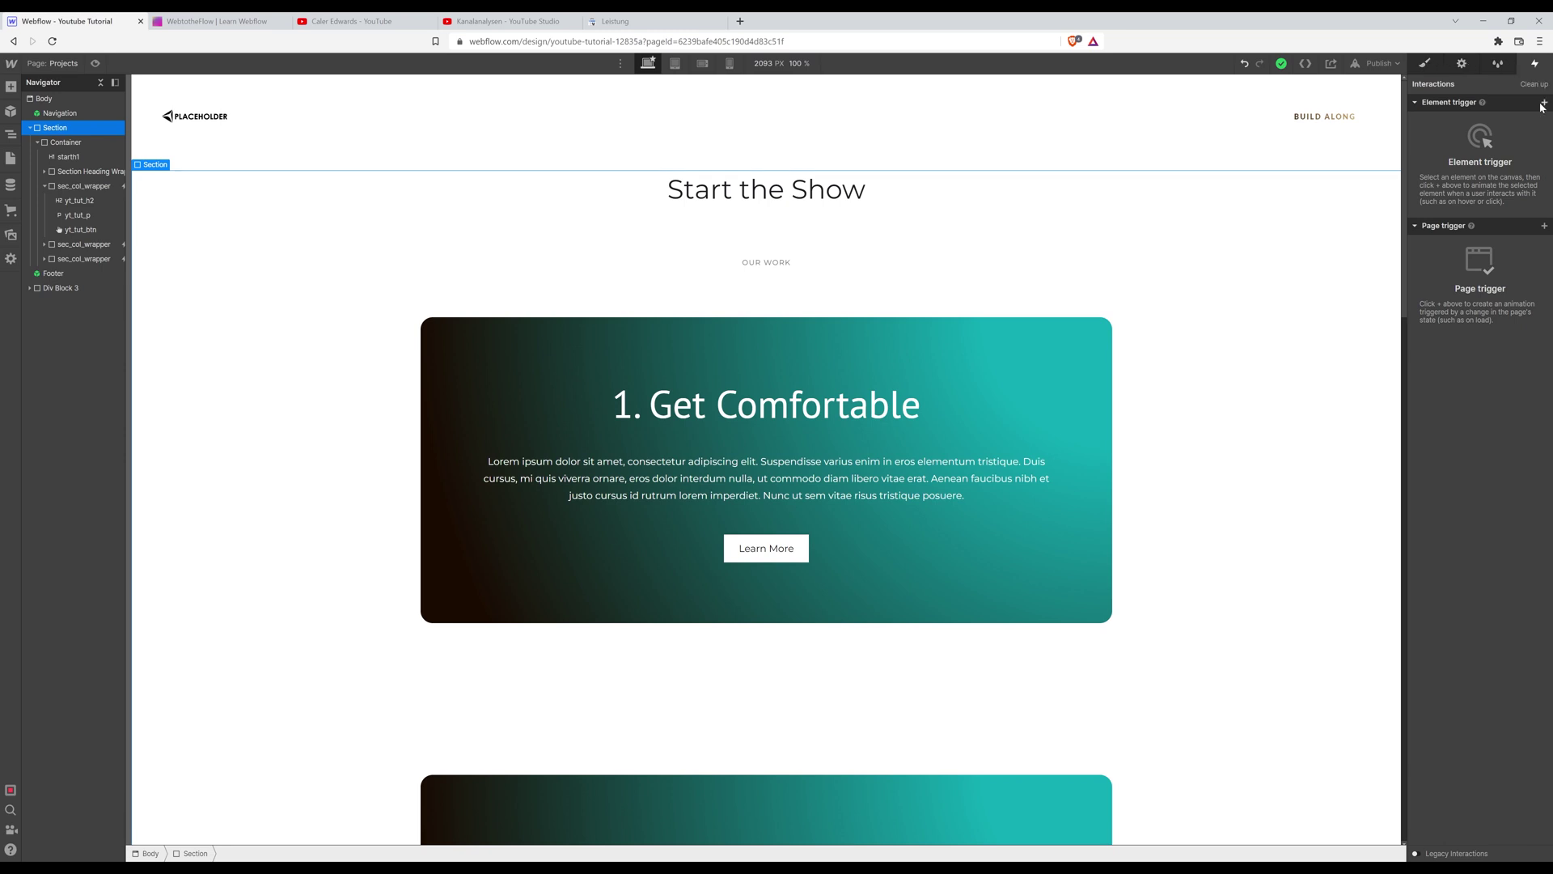
# Add a 'While scrolling in view' trigger to the Section, disabled on tablet and both phone sizes.
pyautogui.click(1544, 103)
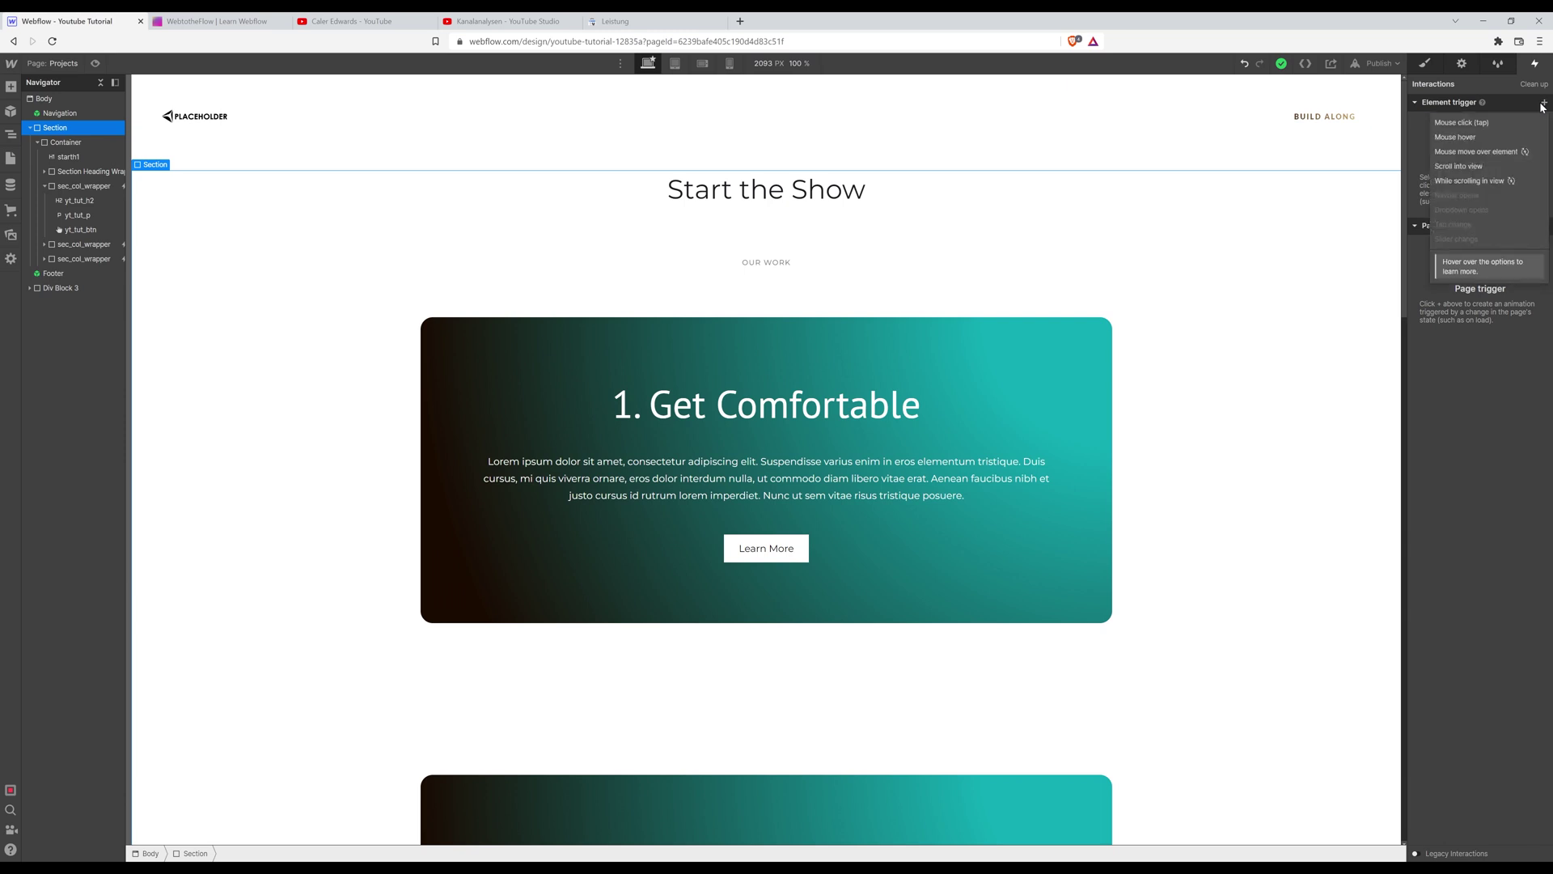
pyautogui.click(1495, 182)
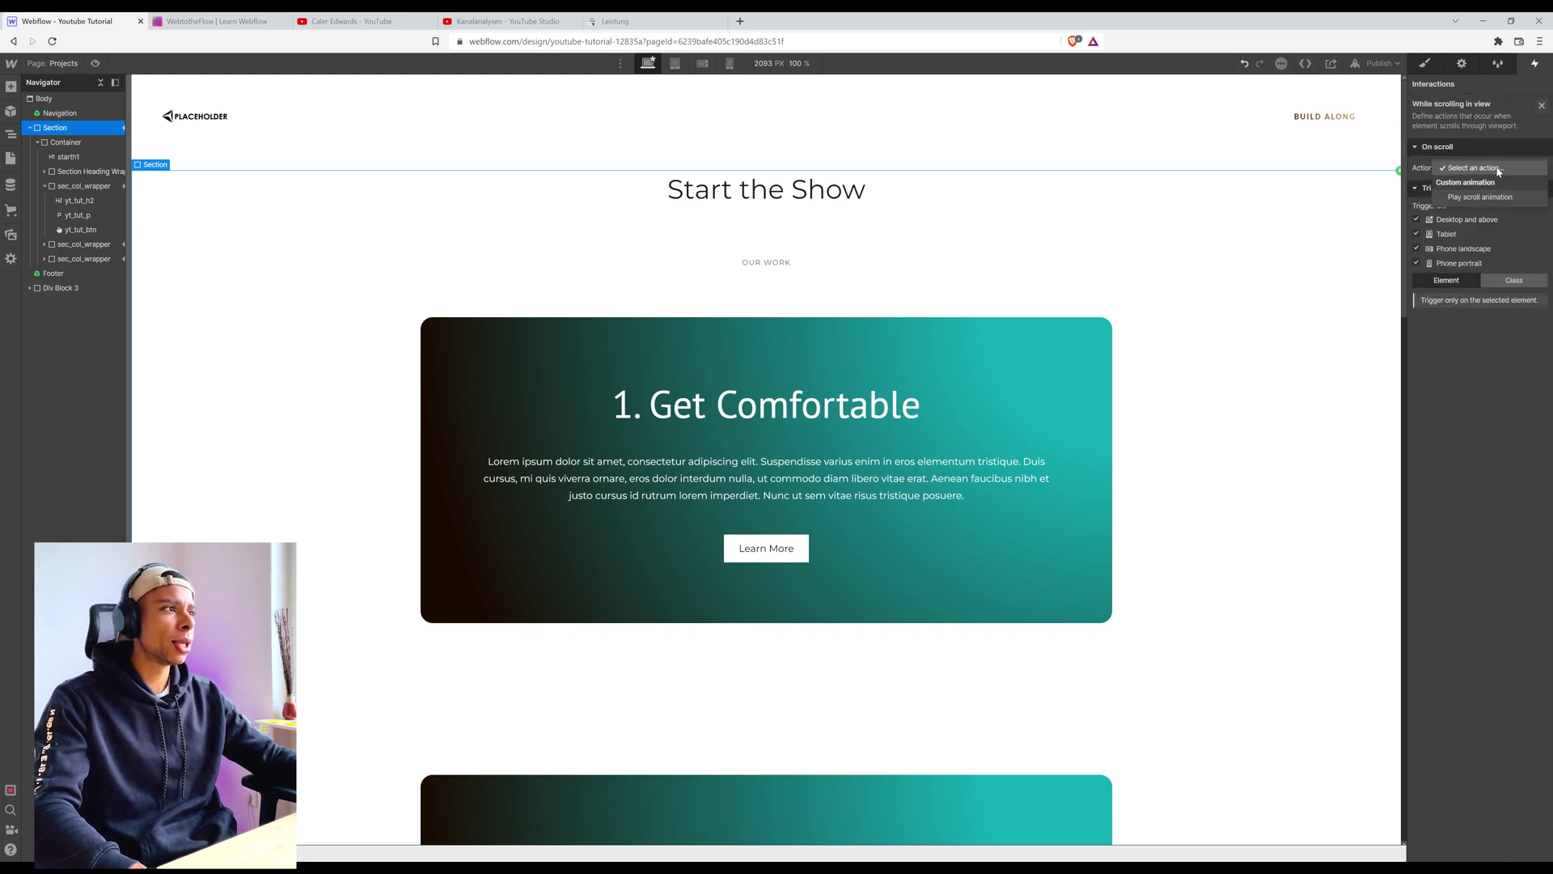
pyautogui.click(1447, 262)
pyautogui.click(1448, 249)
pyautogui.click(1416, 233)
# Set the trigger's action to Play scroll animation, keeping the default boundaries.
pyautogui.click(1480, 168)
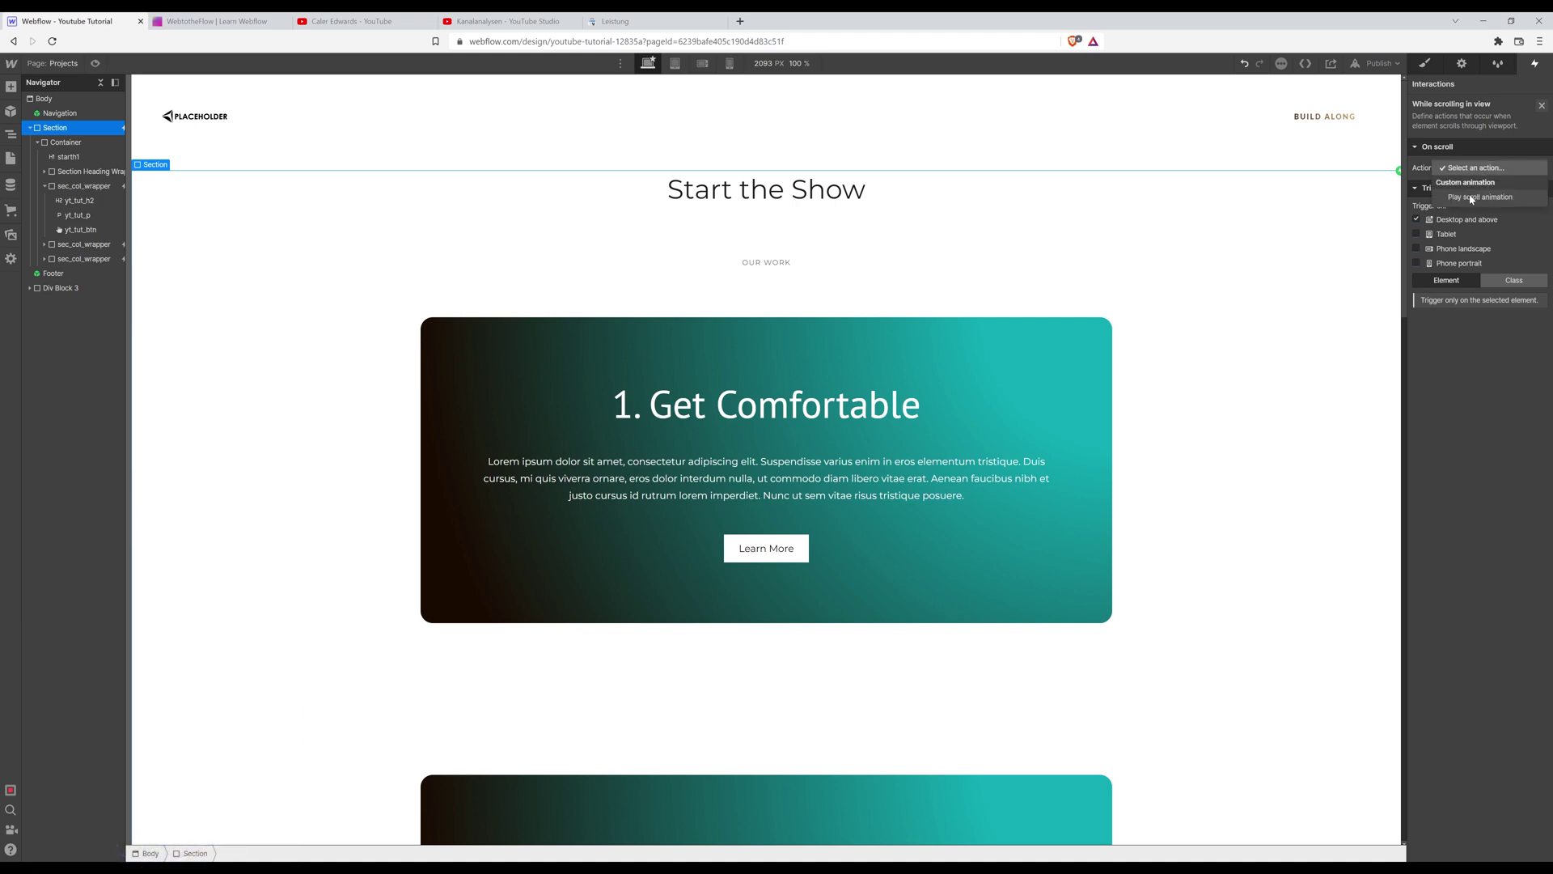
pyautogui.click(1470, 199)
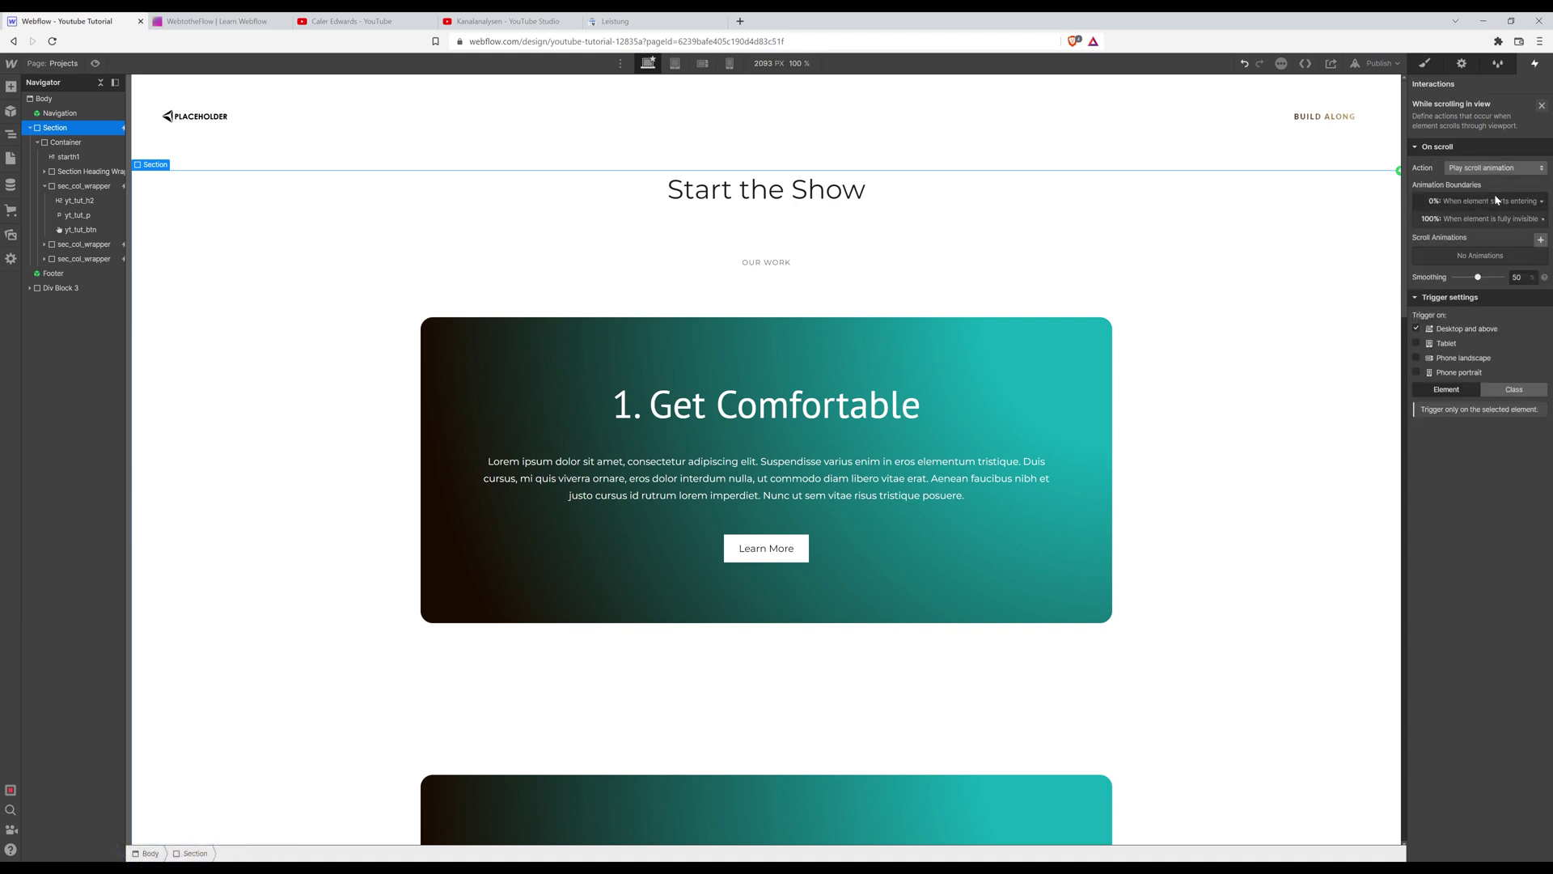
pyautogui.click(1525, 203)
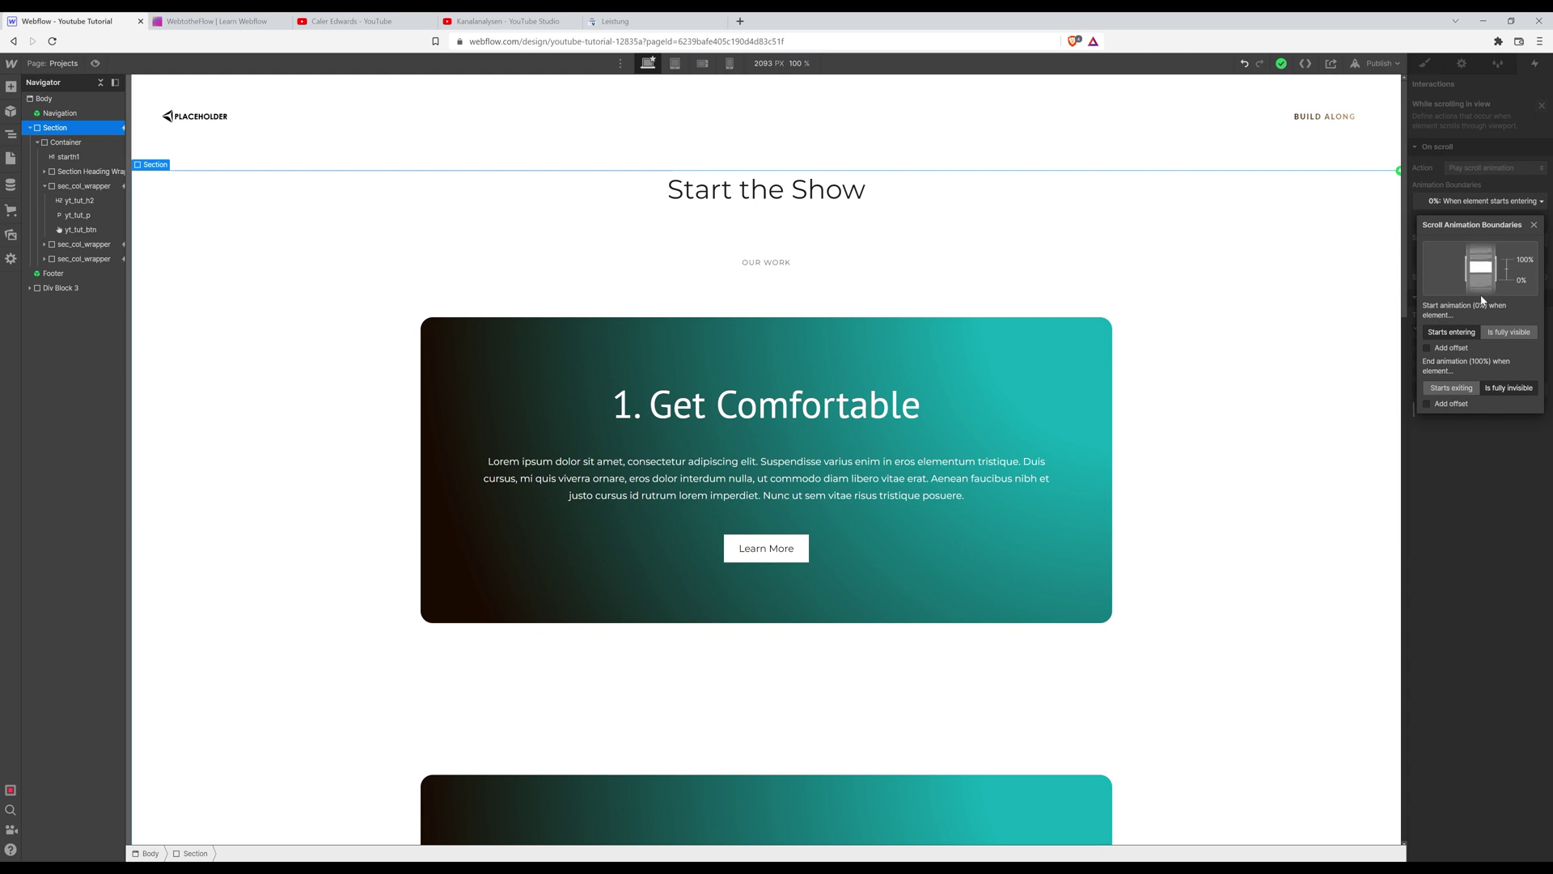
pyautogui.click(1473, 450)
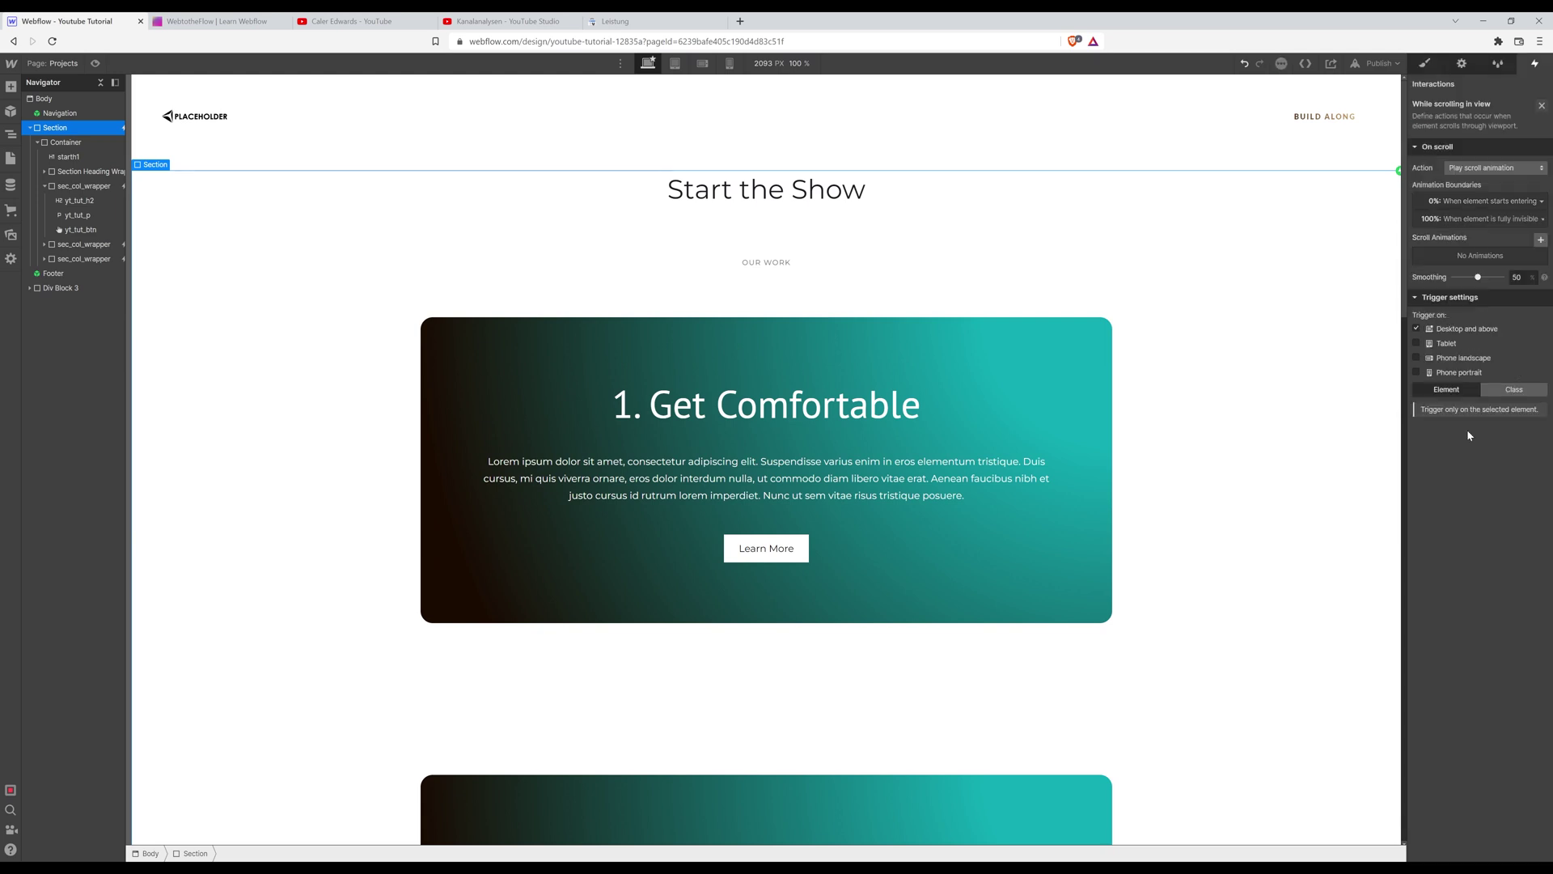
# Create a new scroll animation named 'Animate BG Color'.
pyautogui.click(1539, 239)
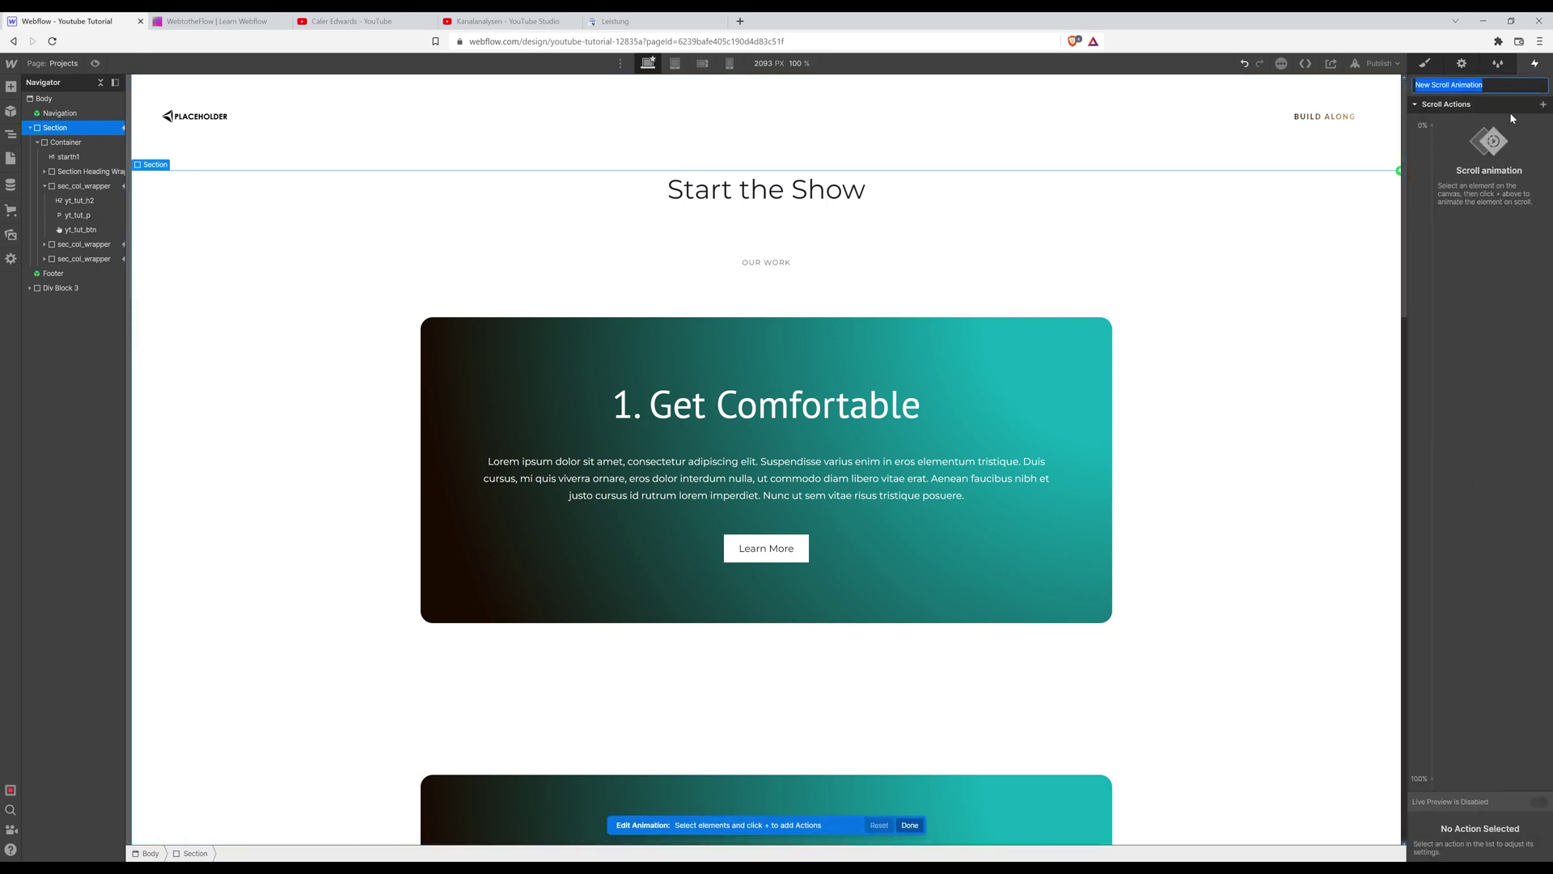
pyautogui.write('Animate BG Color')
pyautogui.press('Return')
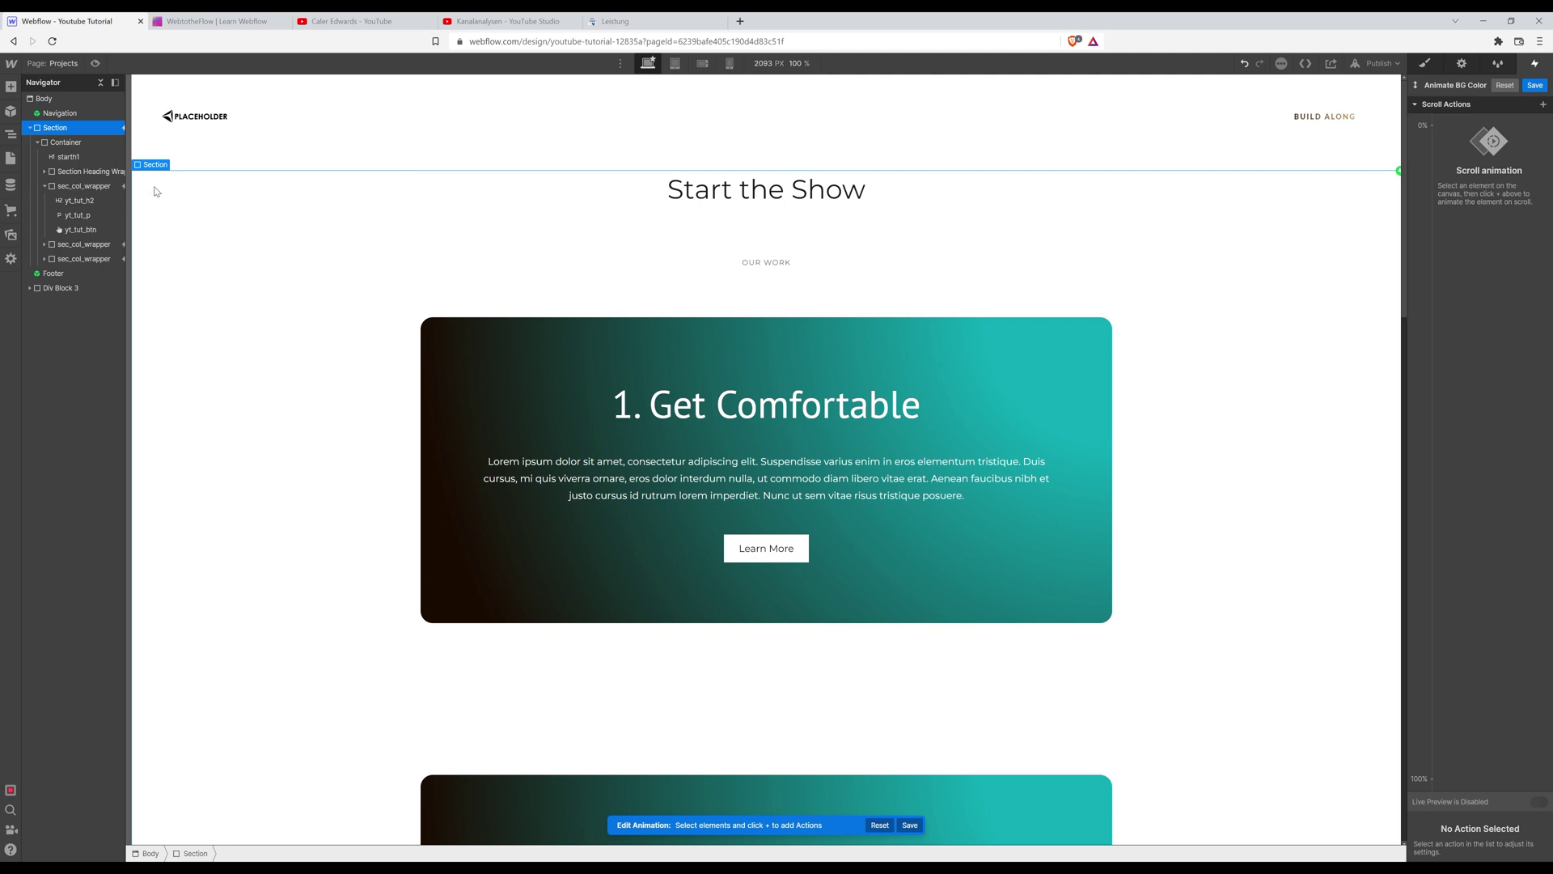
# Add a BG Color action for the Section with the background set to white.
pyautogui.click(1542, 105)
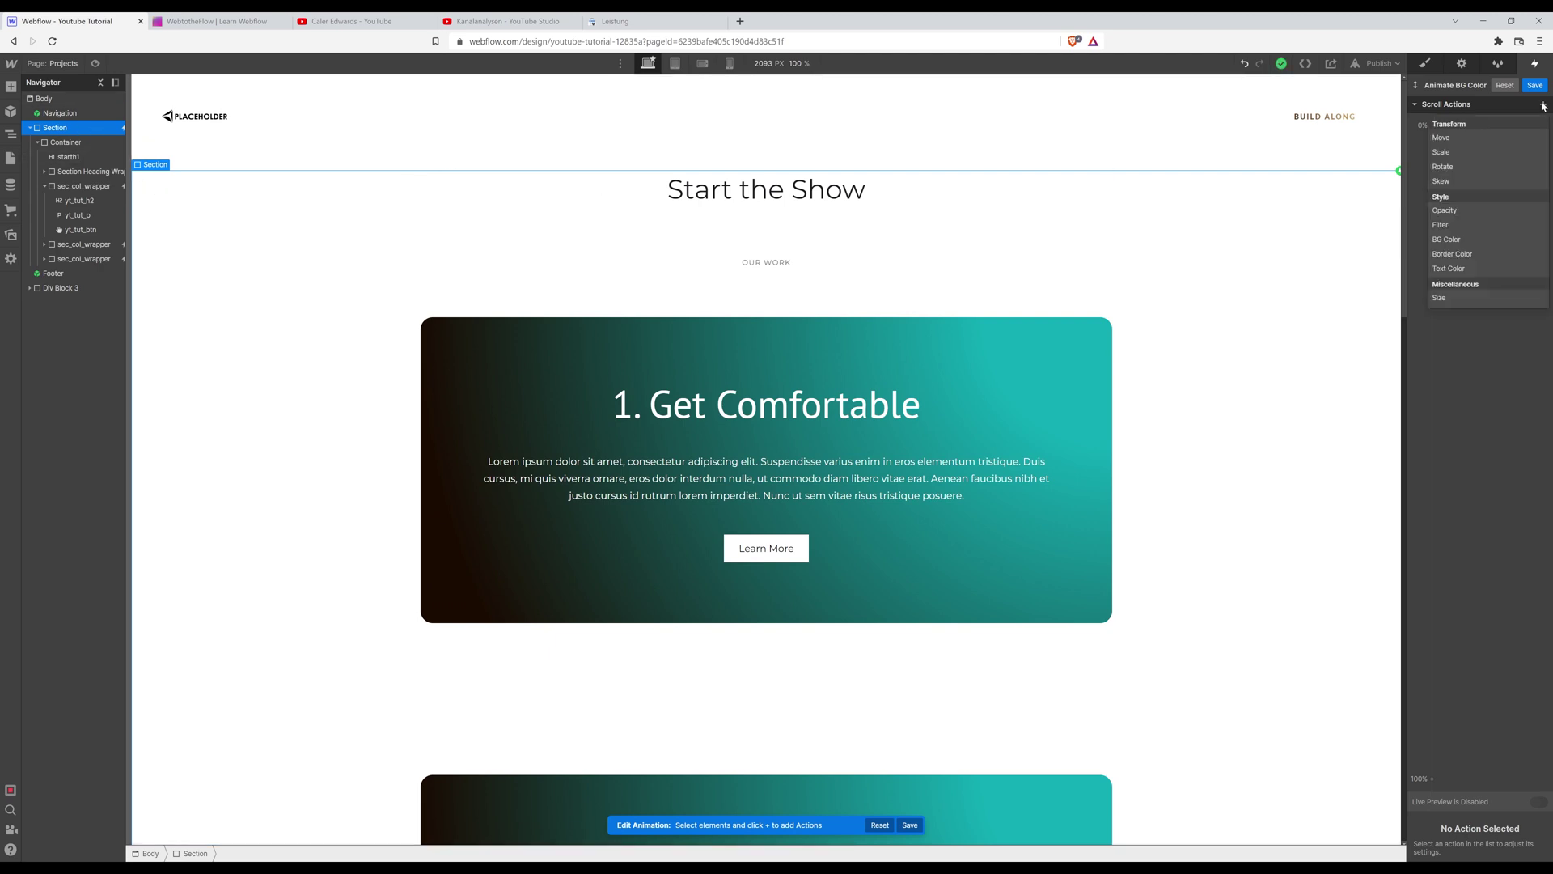
pyautogui.click(1461, 243)
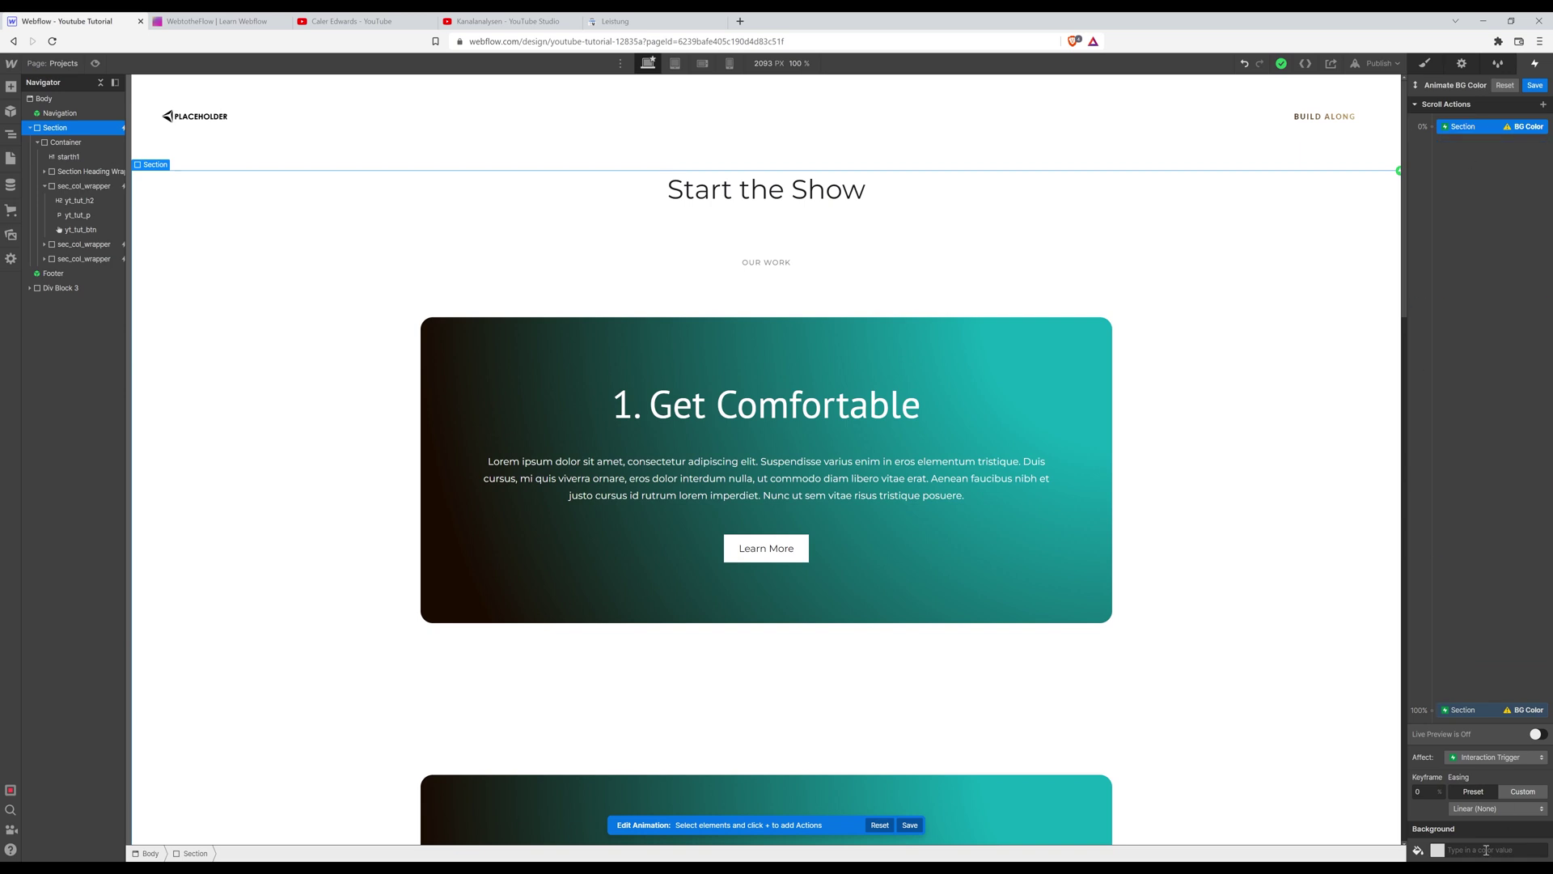
pyautogui.click(1437, 849)
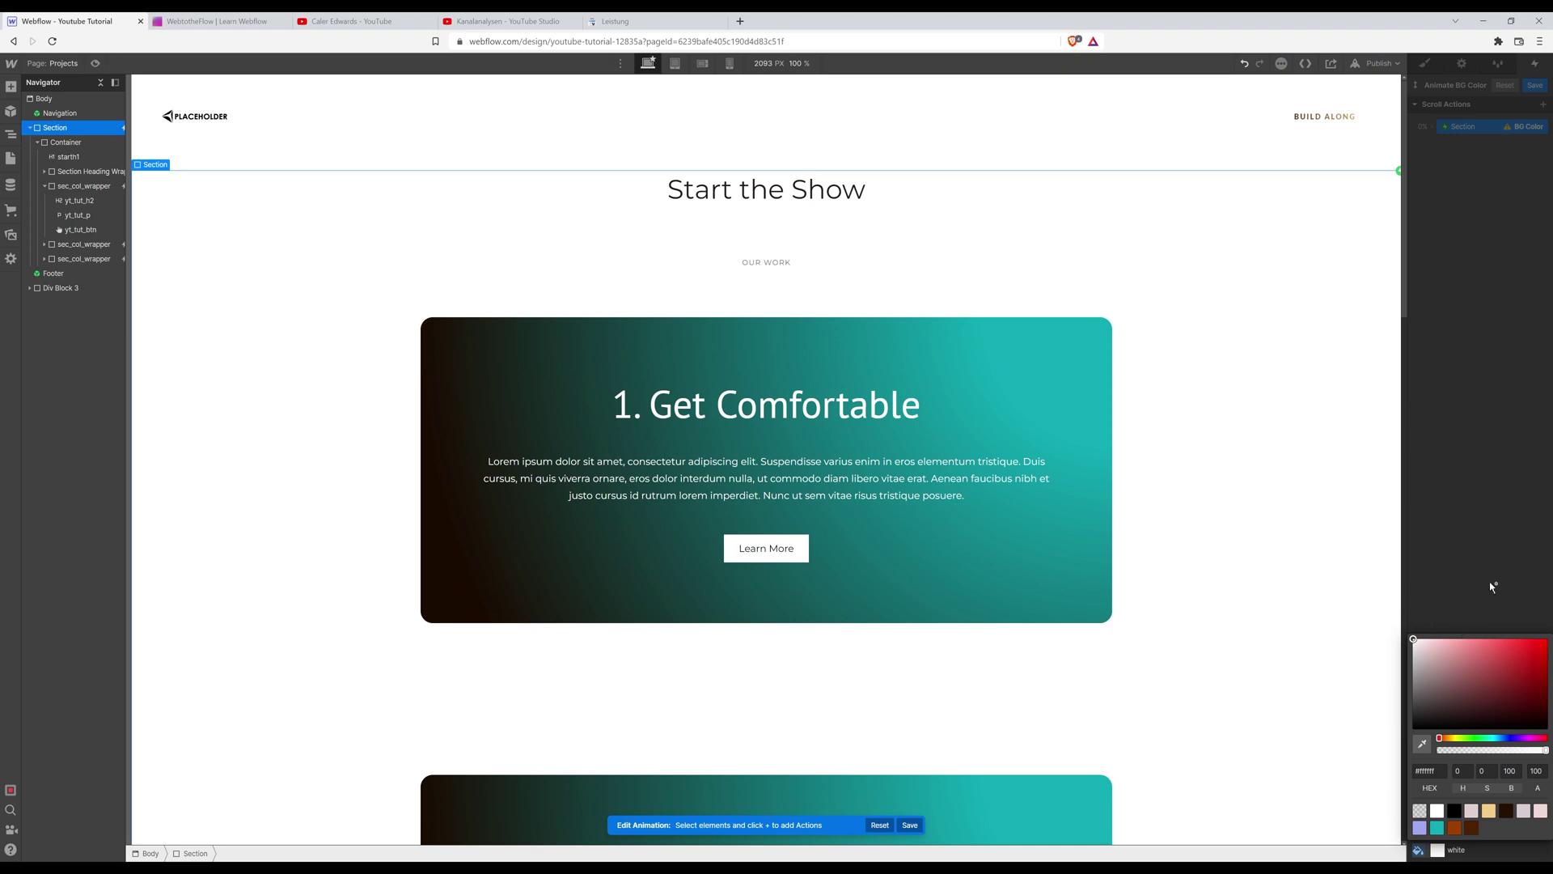
pyautogui.click(1483, 575)
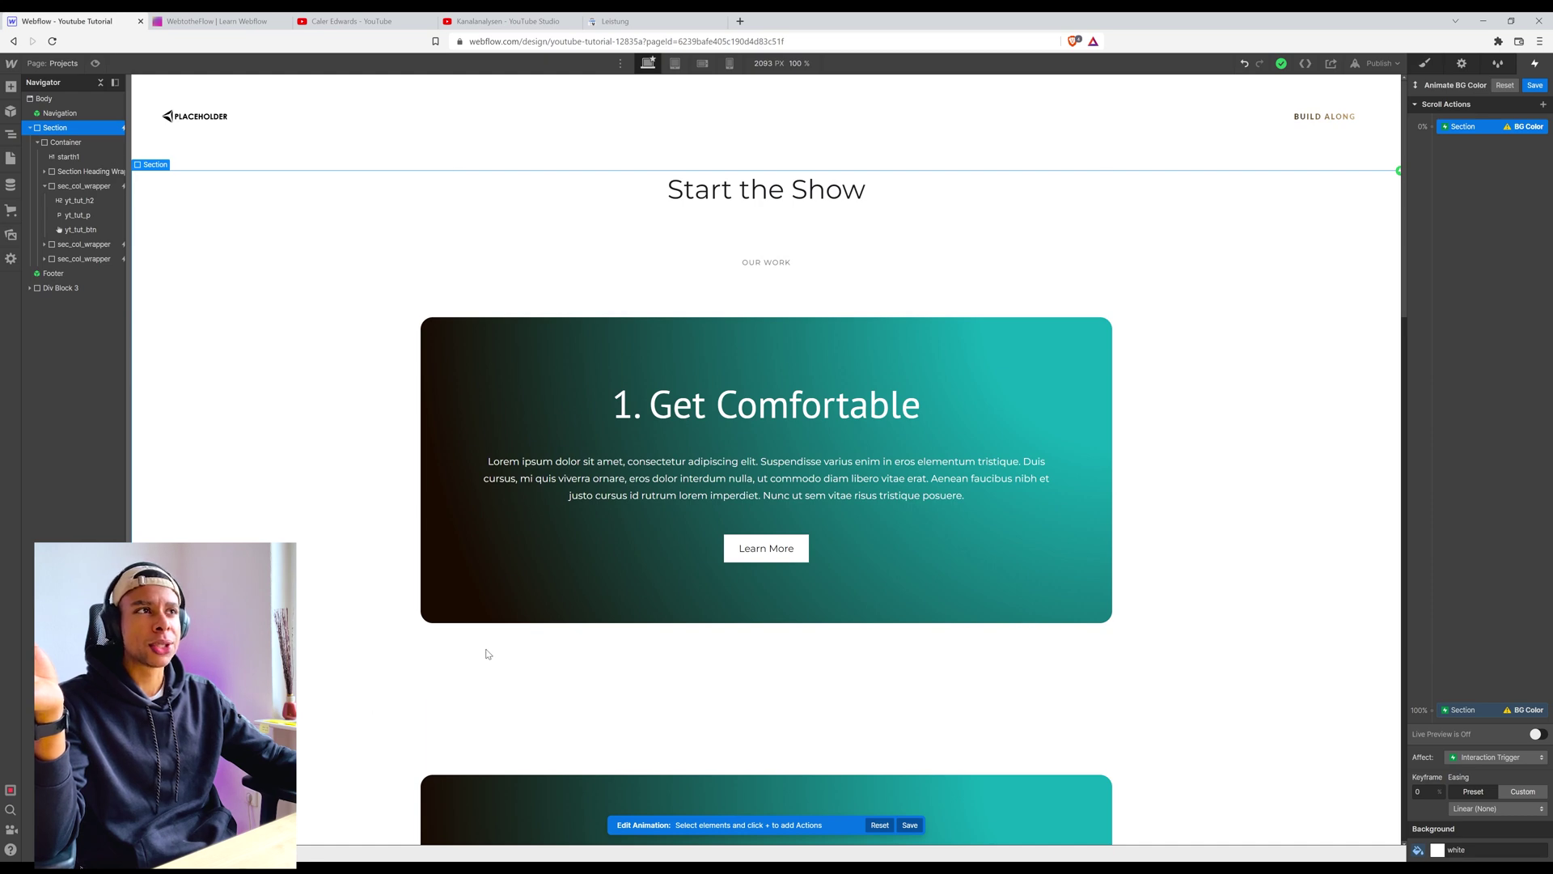
# Restore the browser window from full screen and scroll to review the Animate BG Color panel.
pyautogui.doubleClick(935, 24)
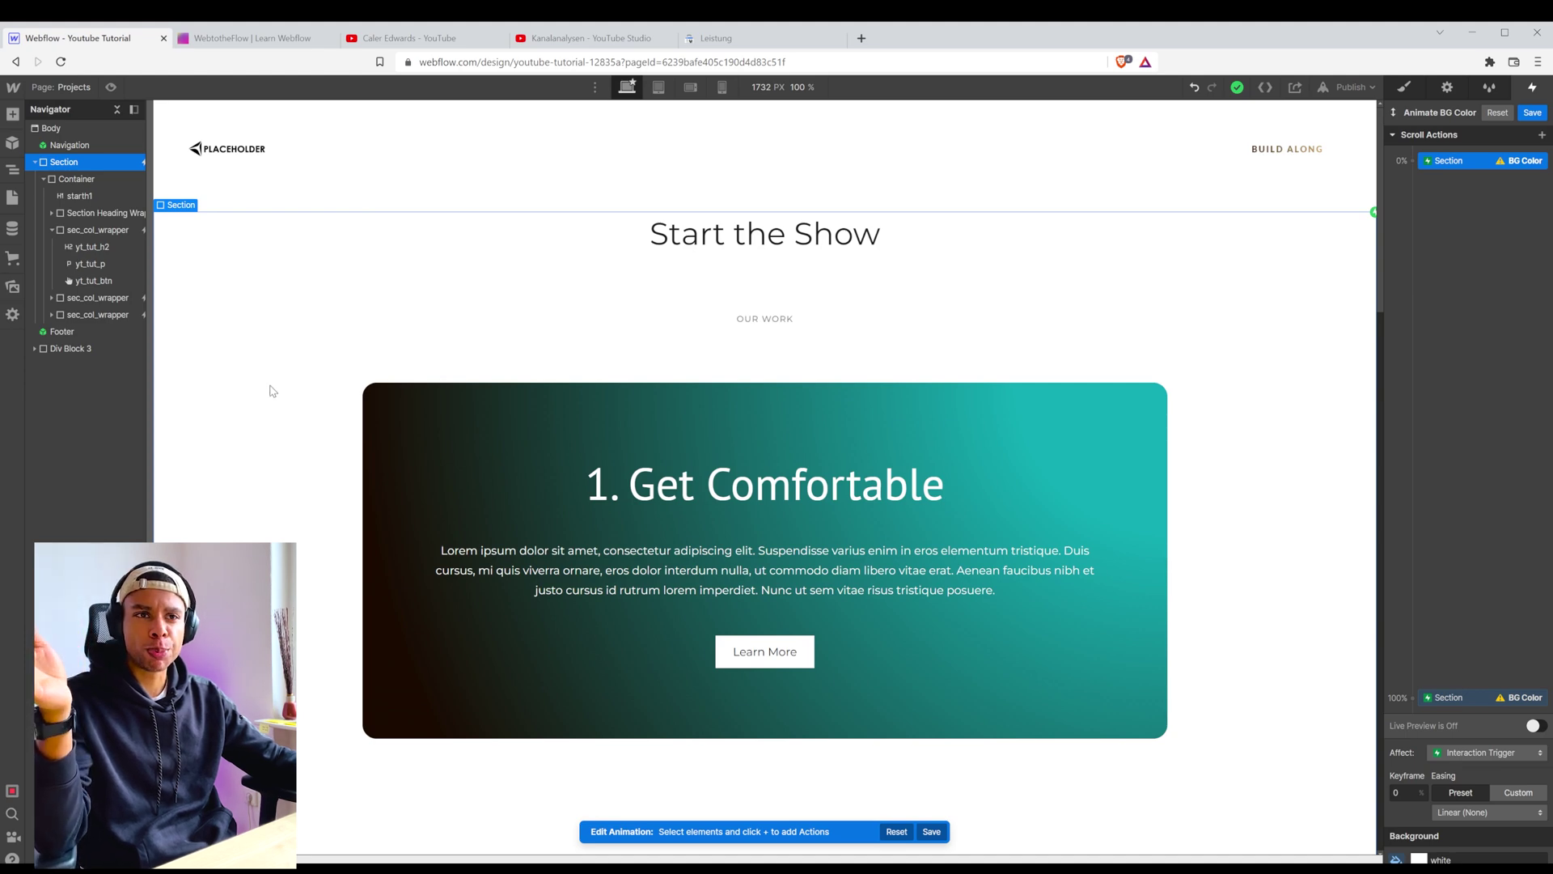
pyautogui.scroll(-6, 266, 396)
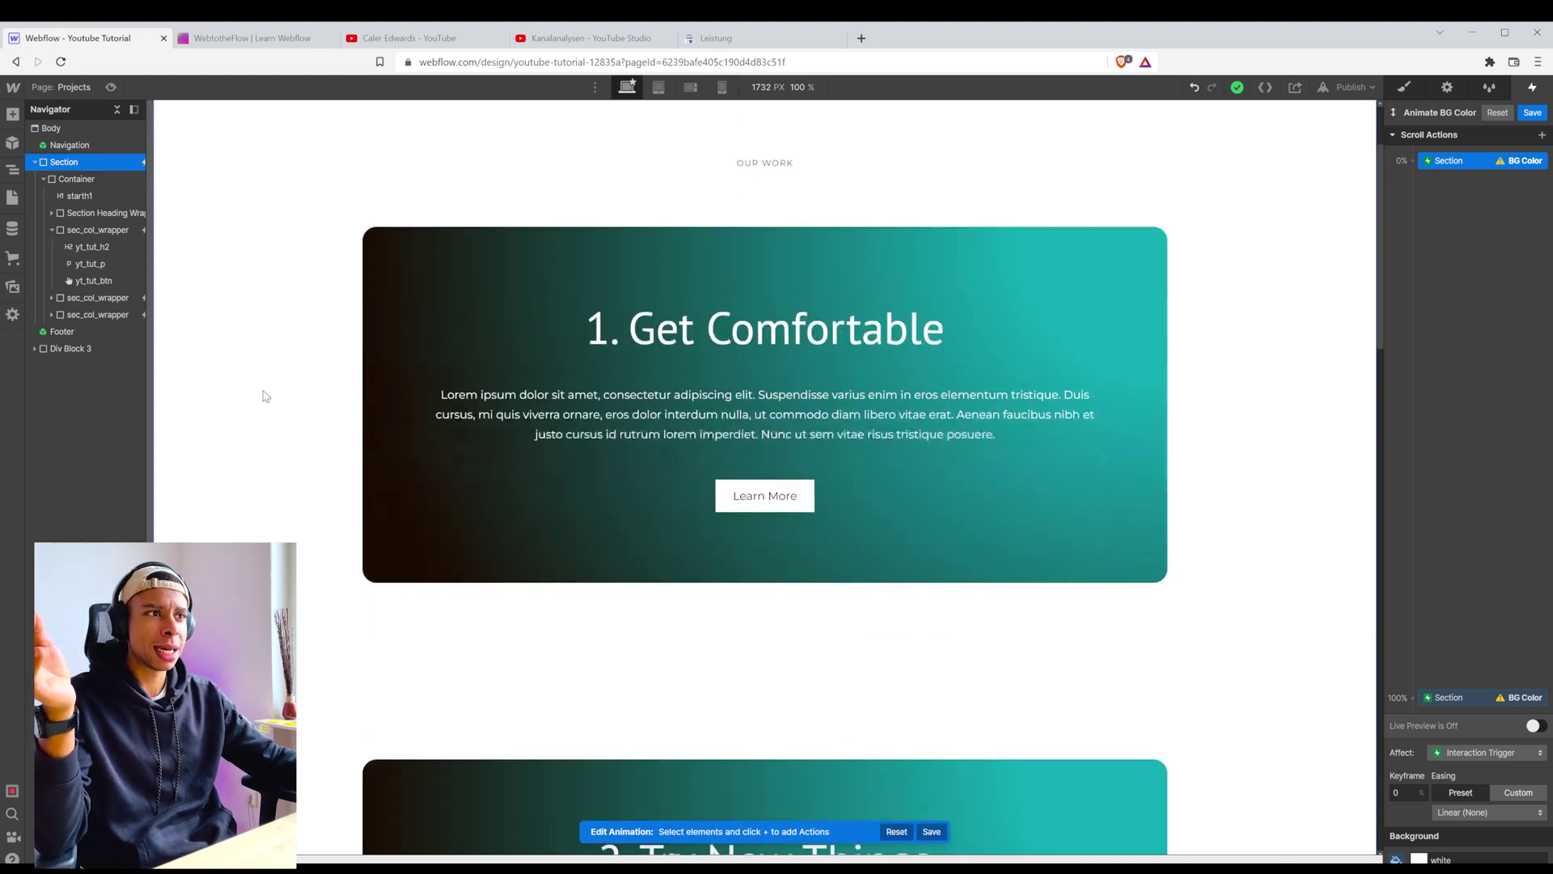
pyautogui.scroll(5, 265, 395)
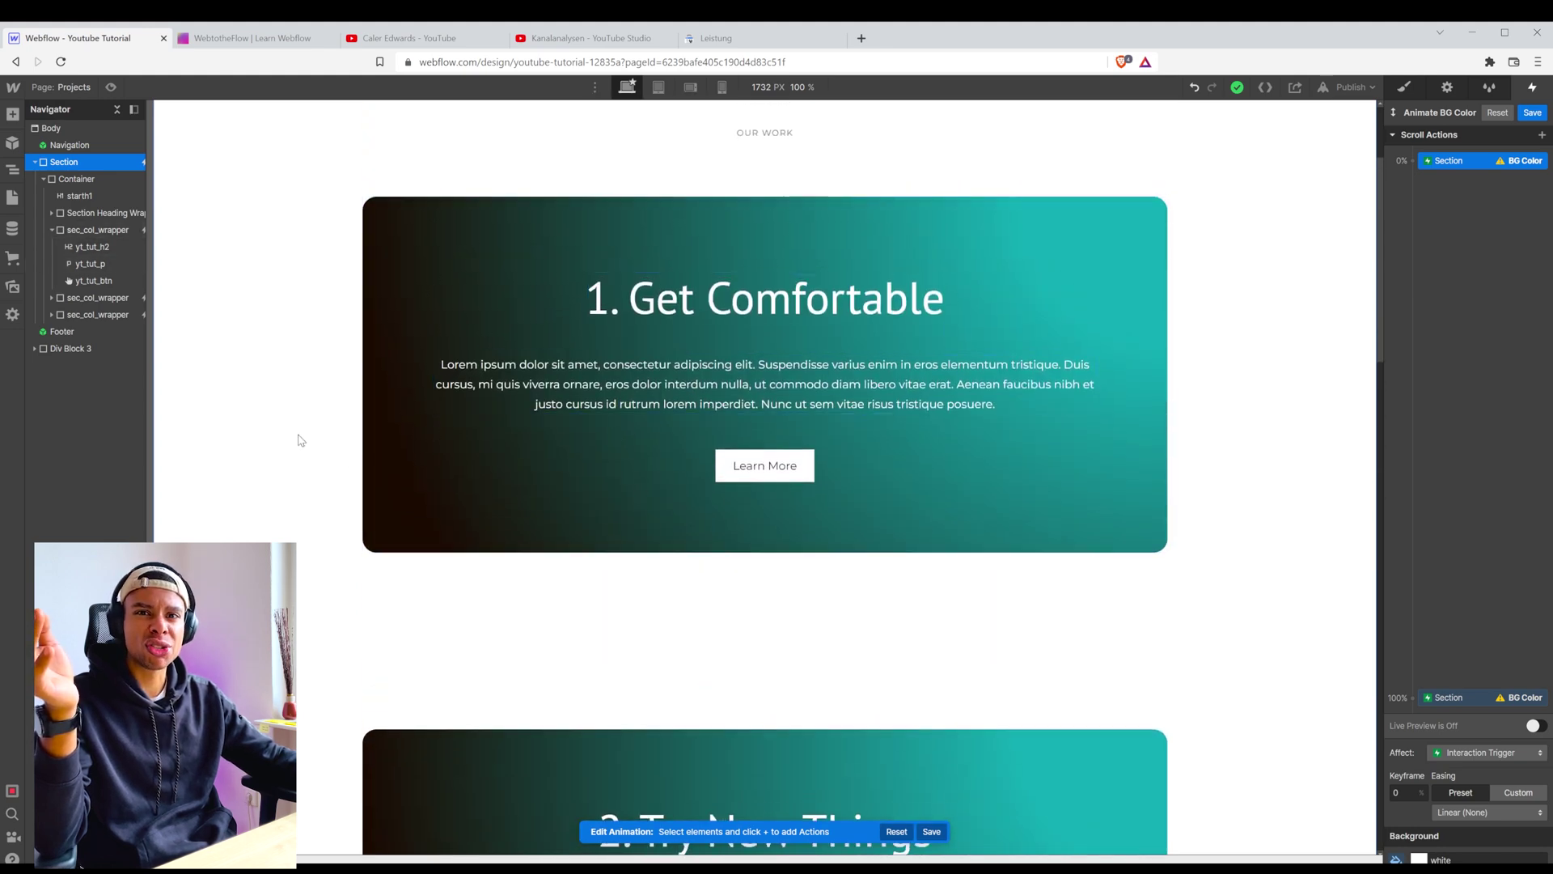
pyautogui.scroll(-8, 300, 440)
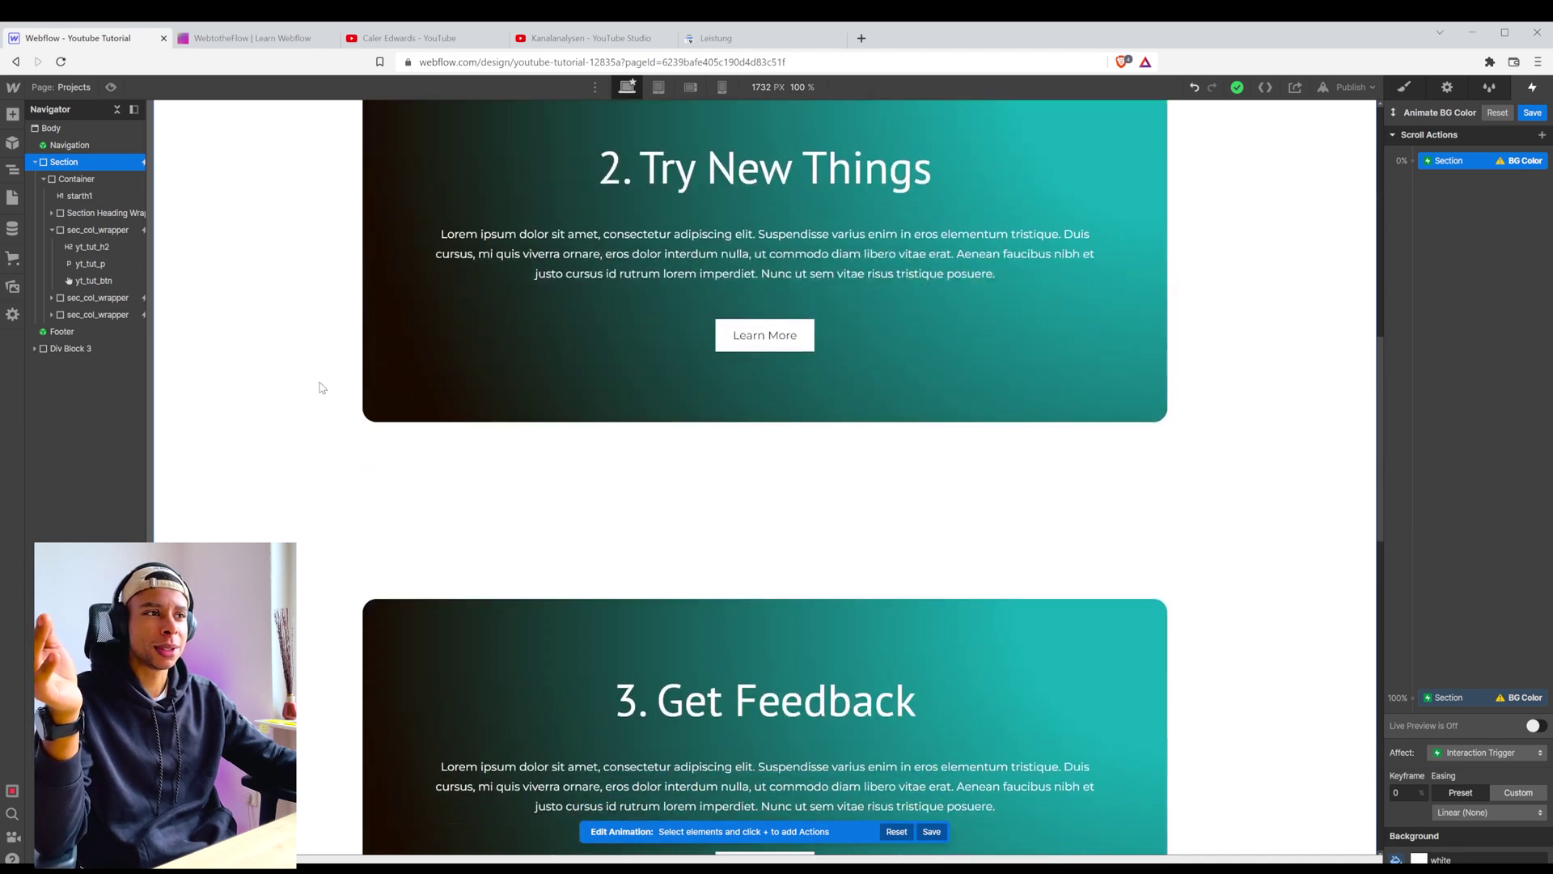
pyautogui.scroll(-7, 322, 388)
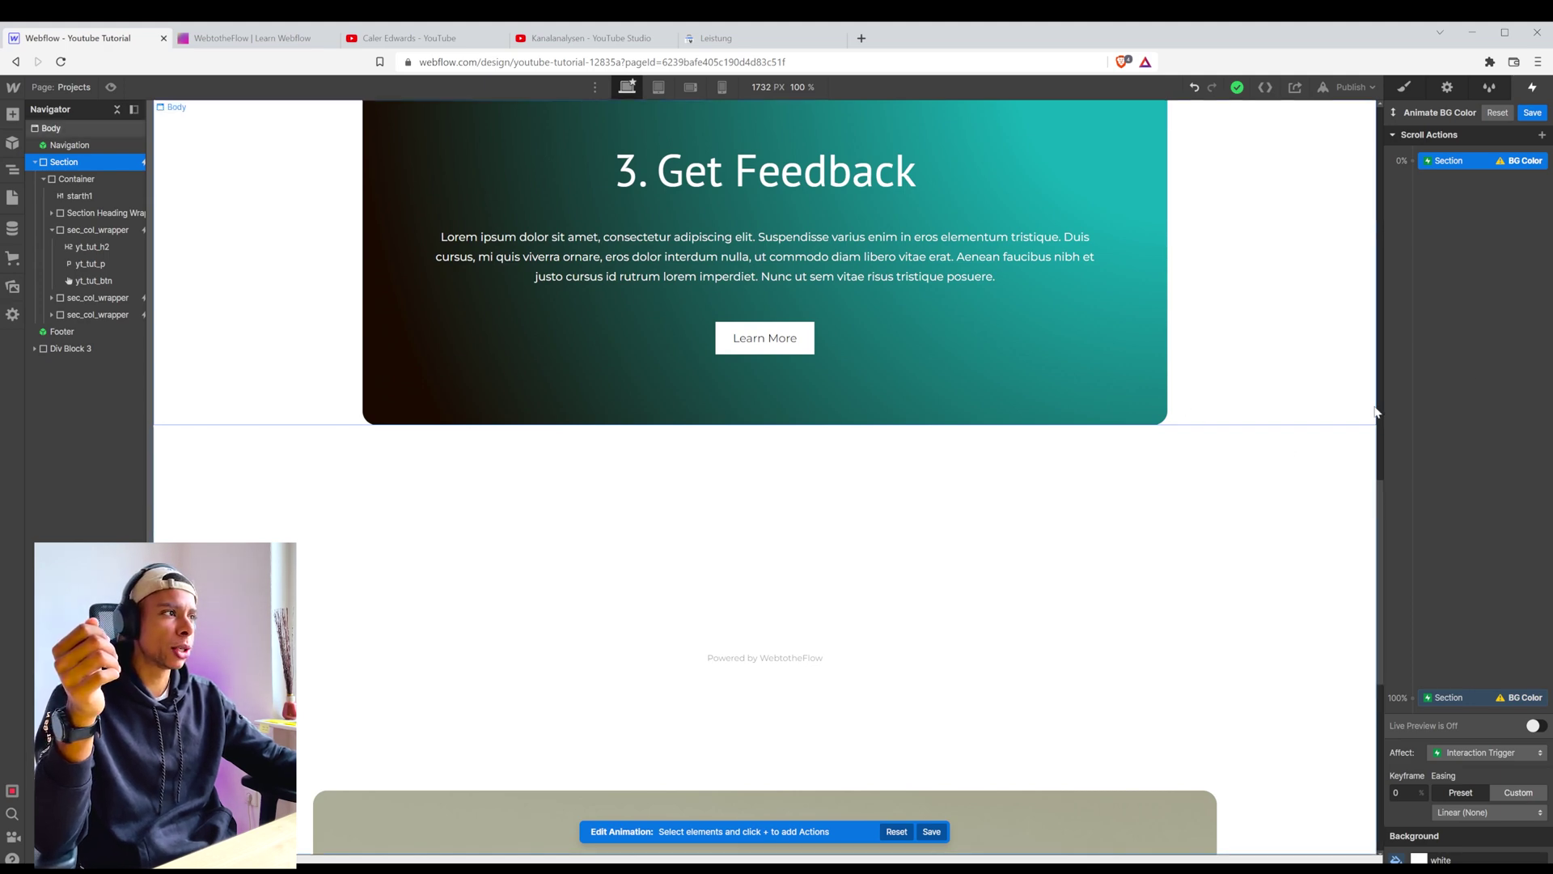
# Turn on Live Preview and move the background colour keyframes to 30% and 35%.
pyautogui.click(1535, 725)
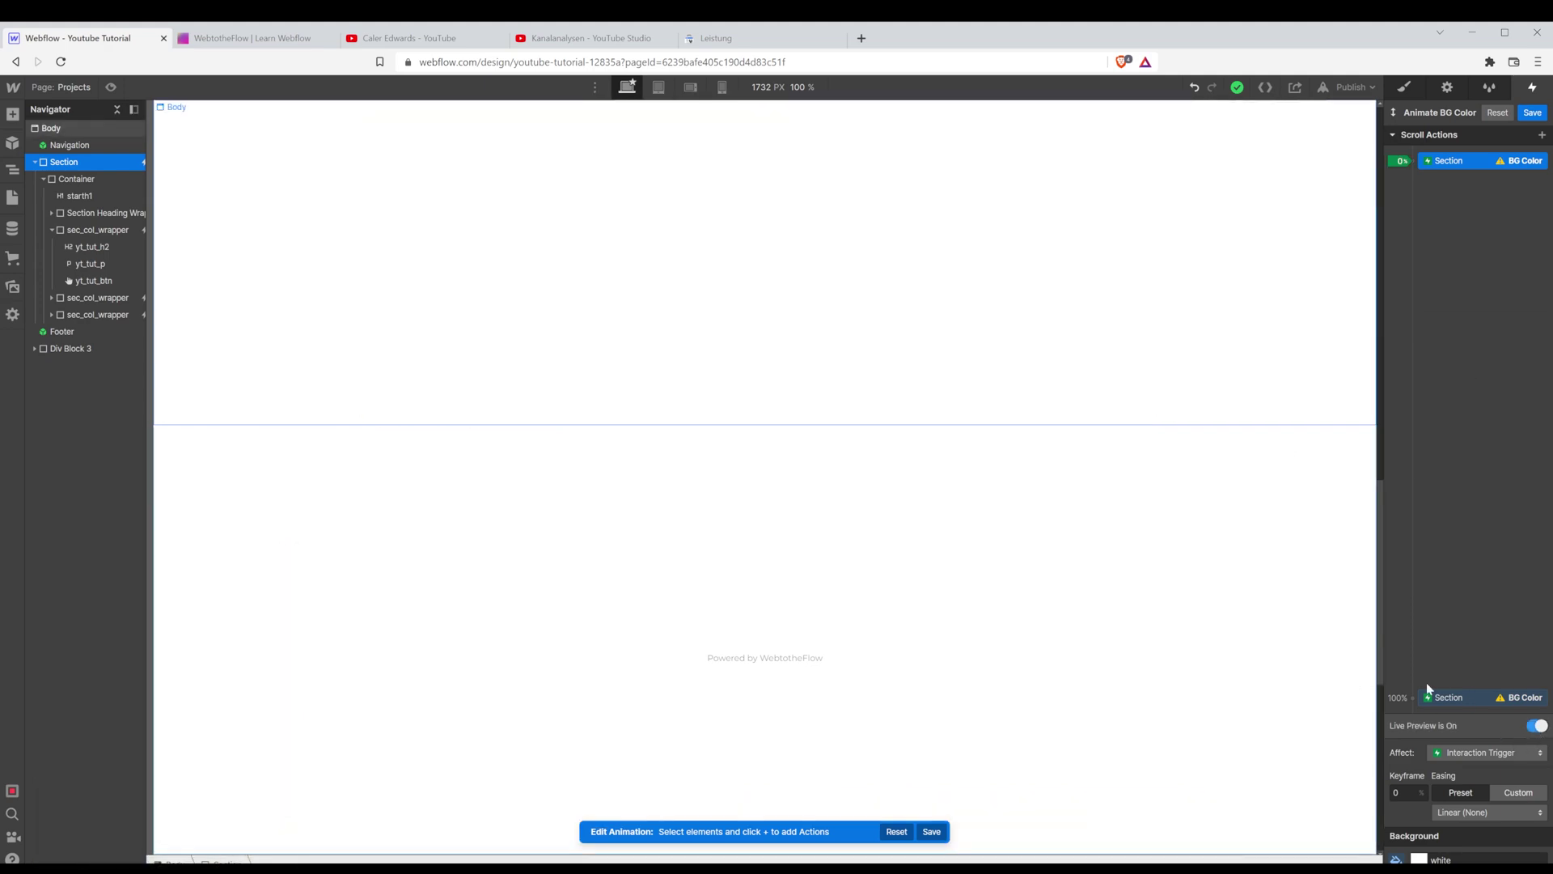
pyautogui.scroll(10, 896, 550)
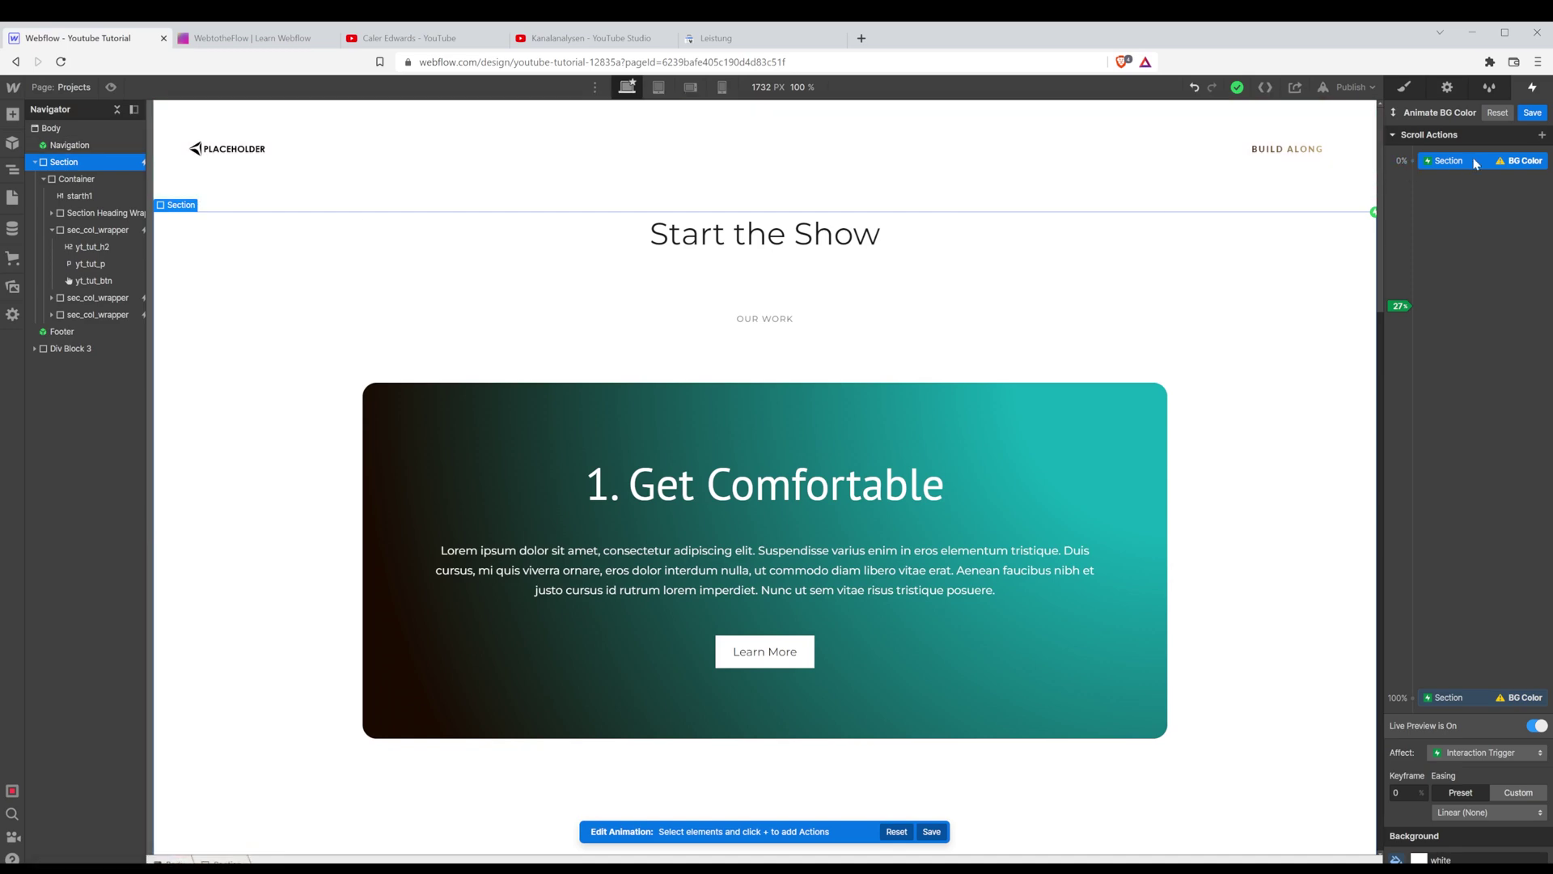
pyautogui.moveTo(1473, 163); pyautogui.dragTo(1451, 343)
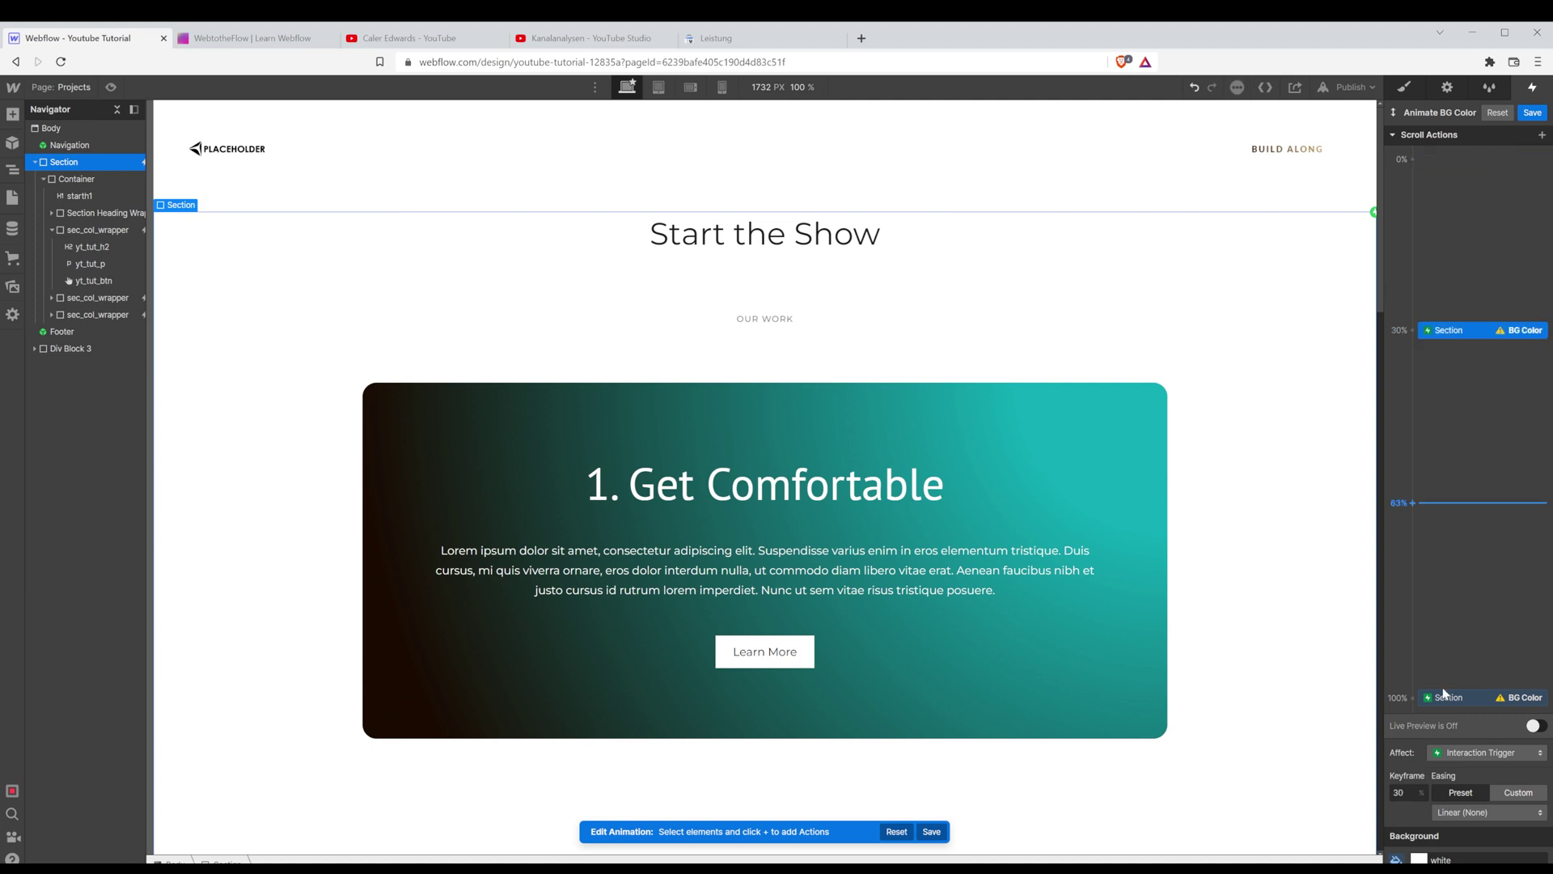
pyautogui.moveTo(1461, 702); pyautogui.dragTo(1458, 368)
# Set the 35% keyframe's background colour to dark brown.
pyautogui.click(1419, 859)
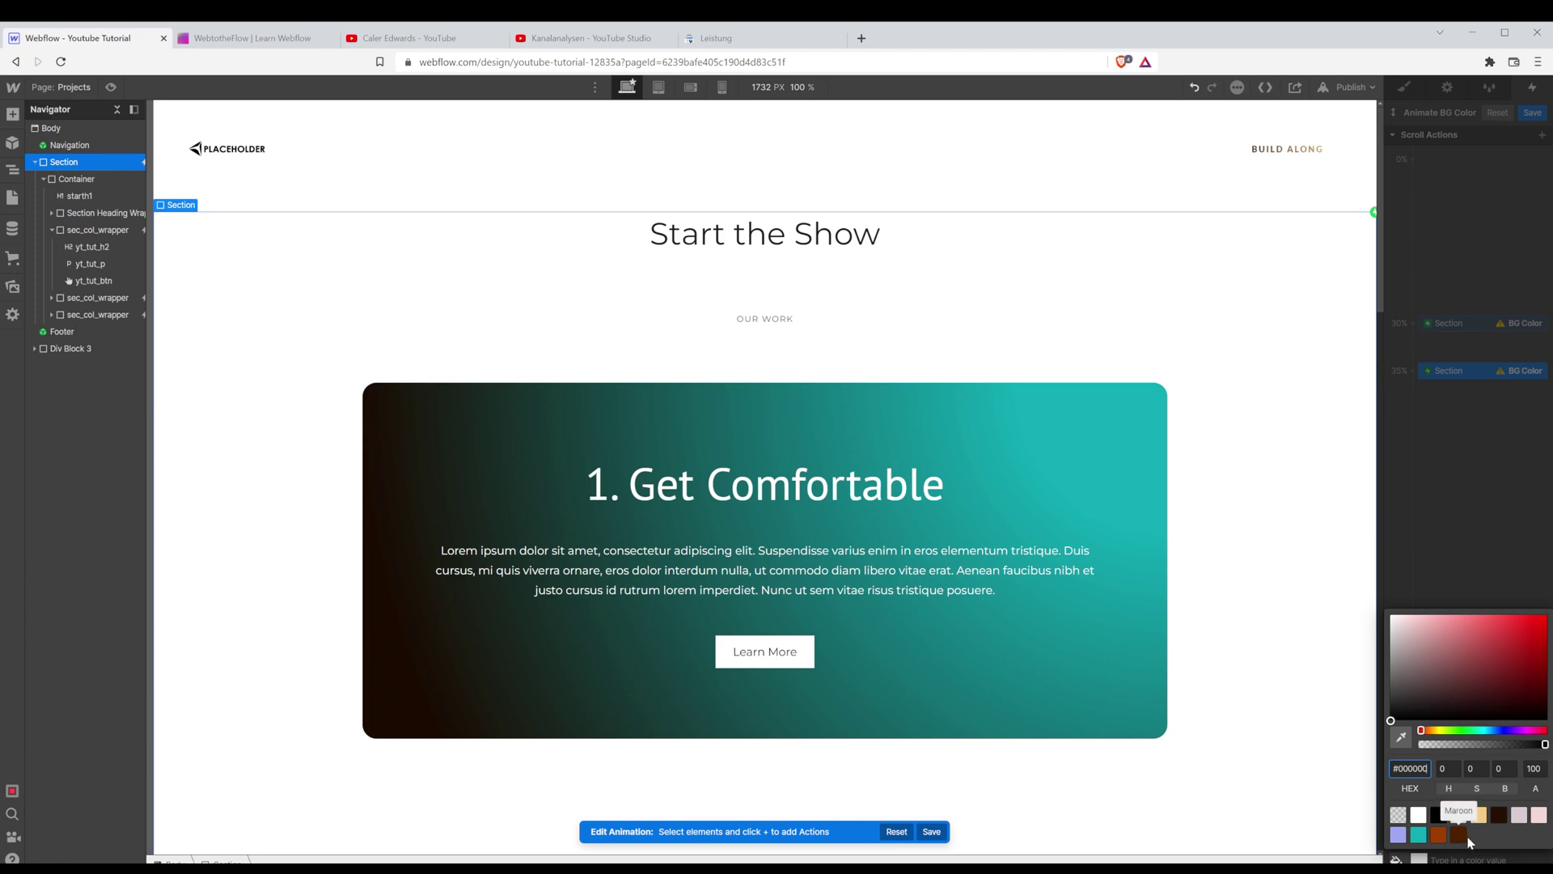
pyautogui.click(1419, 834)
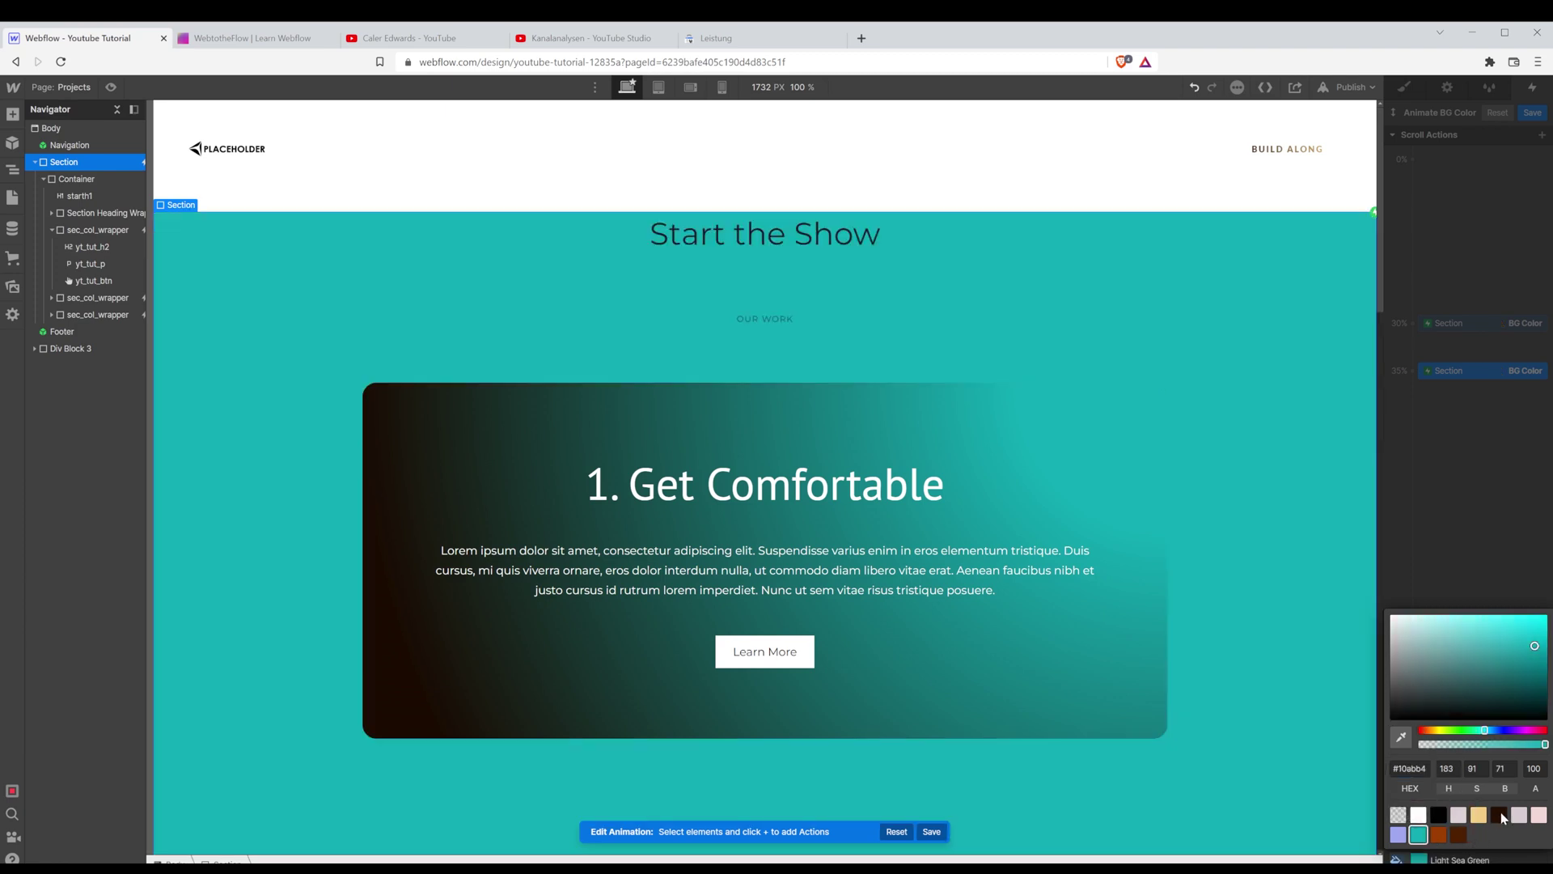
pyautogui.click(1498, 815)
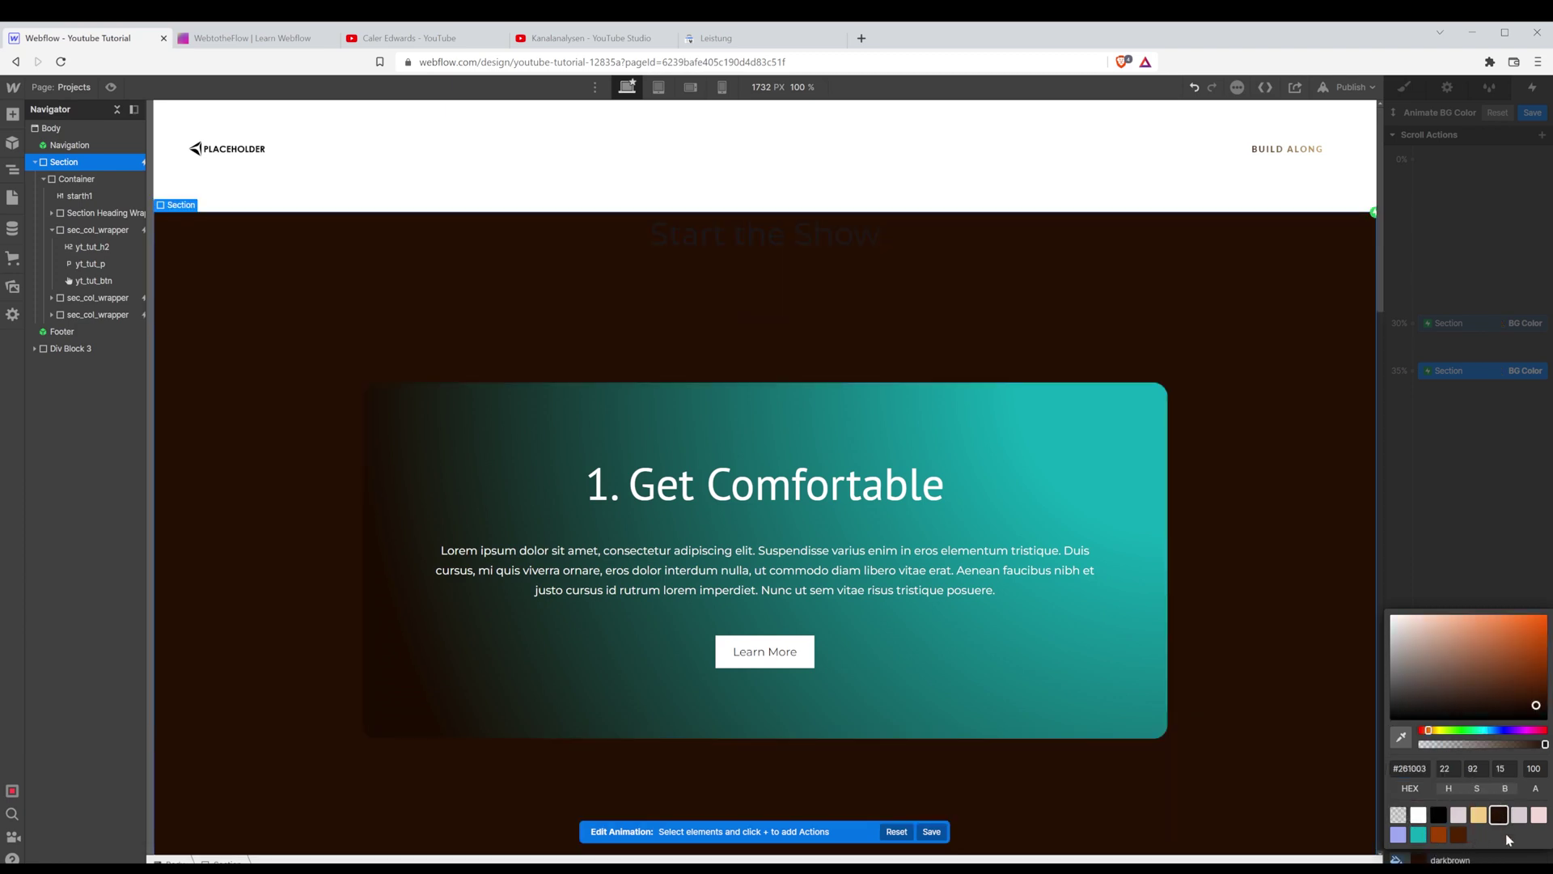
pyautogui.click(1510, 851)
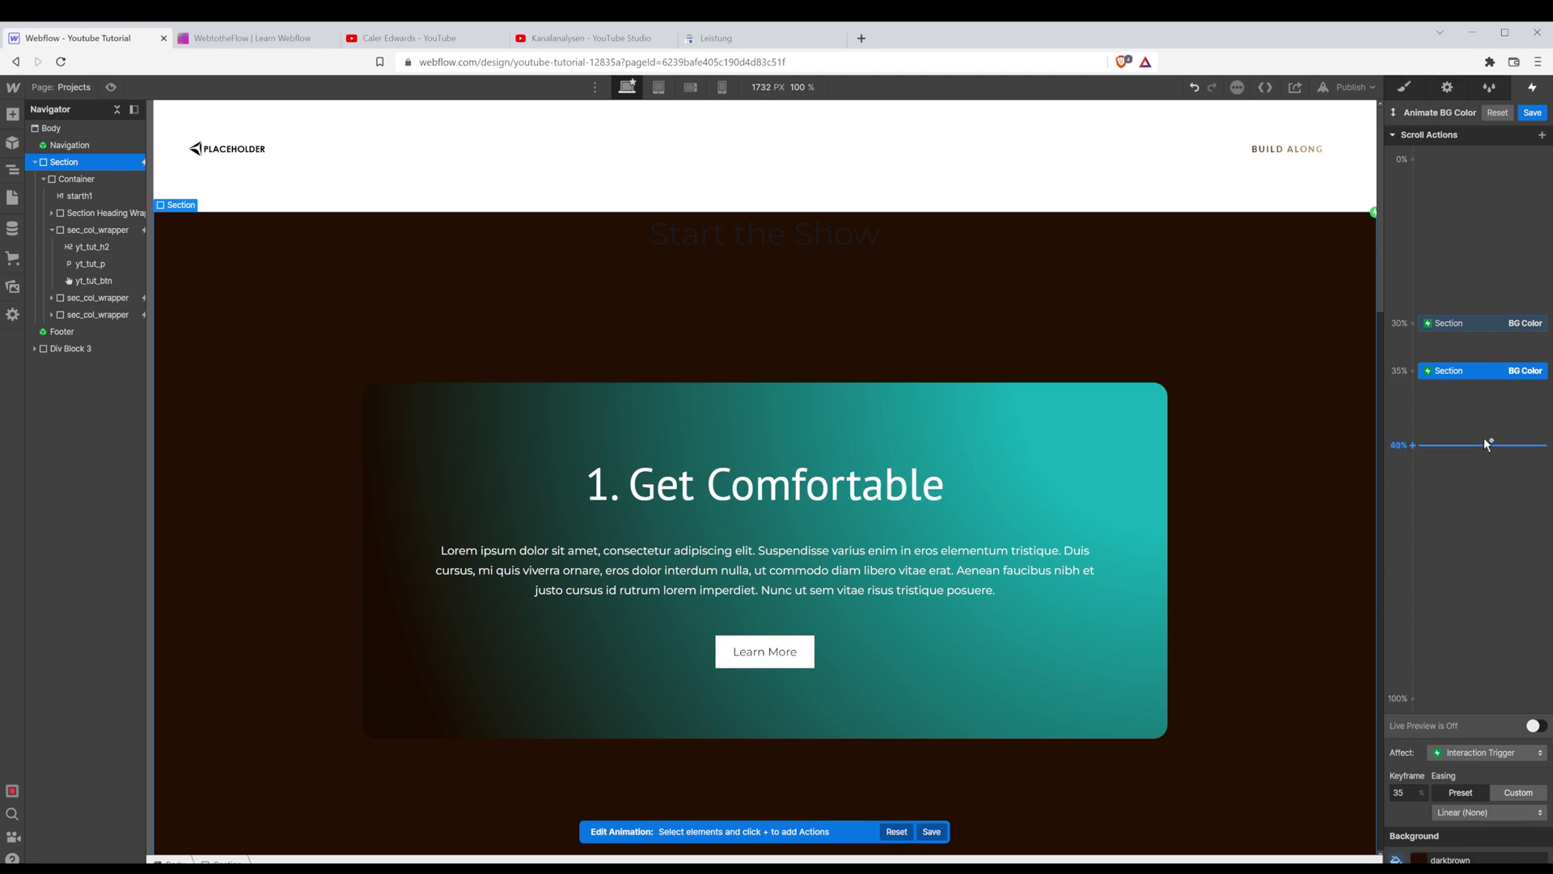
# Duplicate the dark brown keyframe and place the copy at 66% of the scroll.
pyautogui.rightClick(1478, 373)
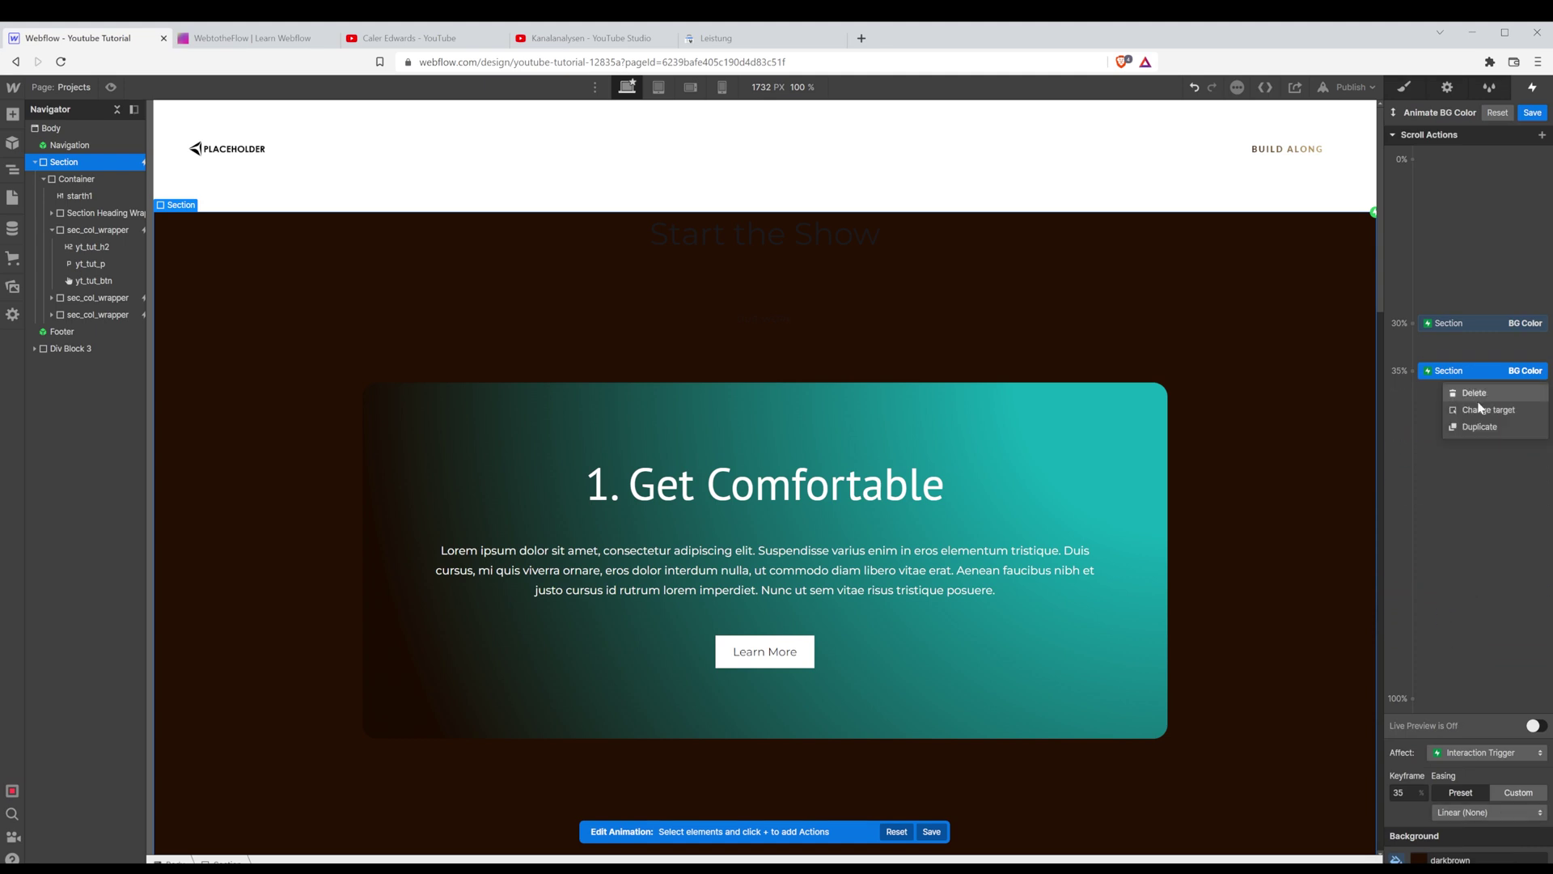
pyautogui.click(1470, 428)
pyautogui.moveTo(1451, 387); pyautogui.dragTo(1460, 465)
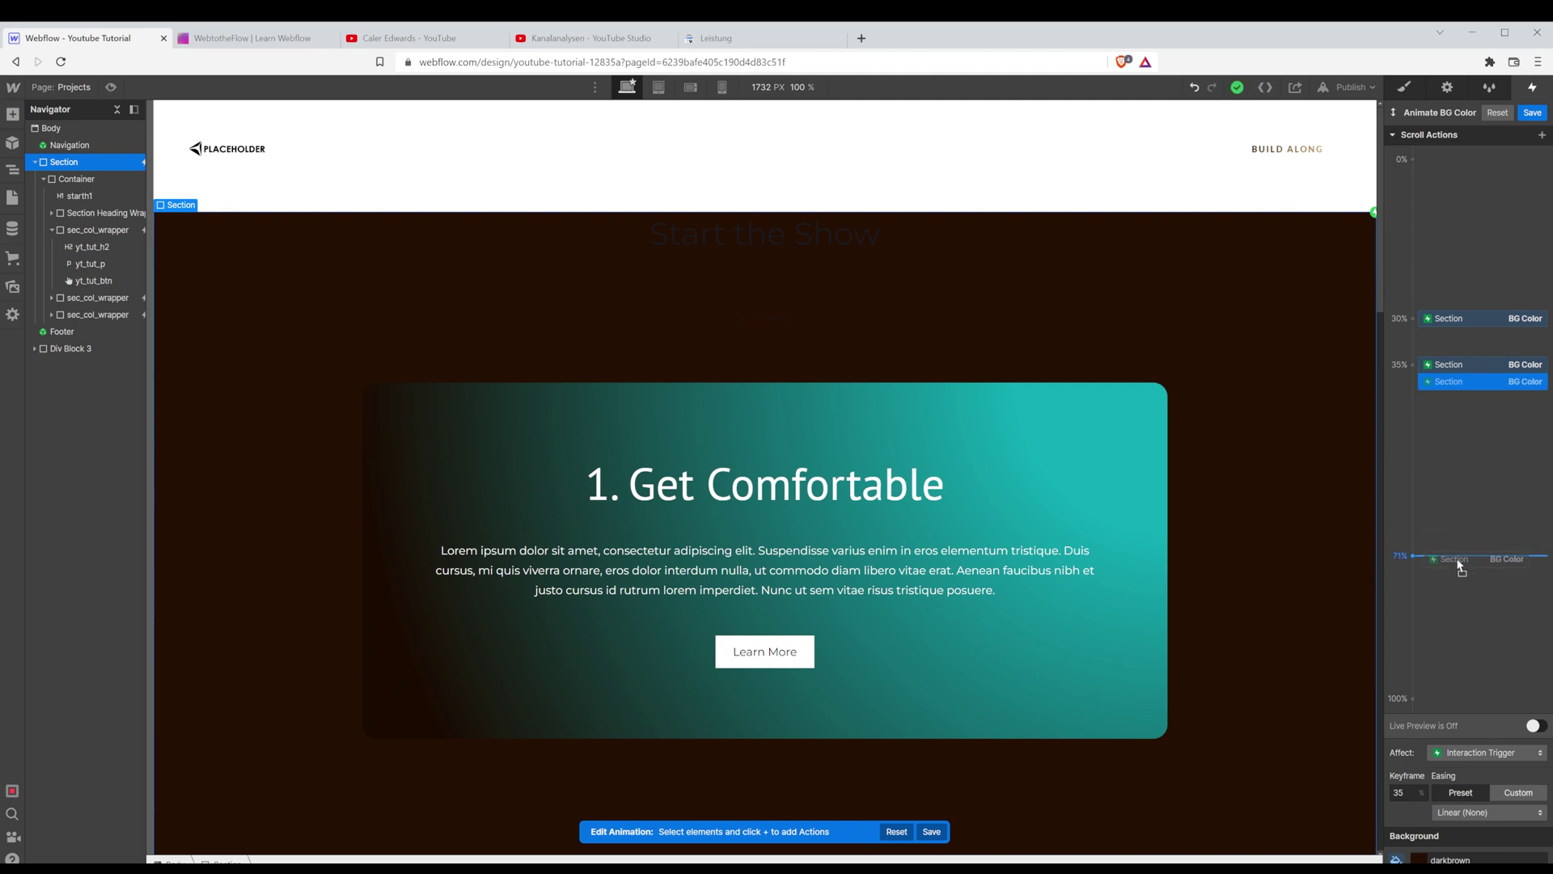
pyautogui.moveTo(1456, 593); pyautogui.dragTo(1457, 596)
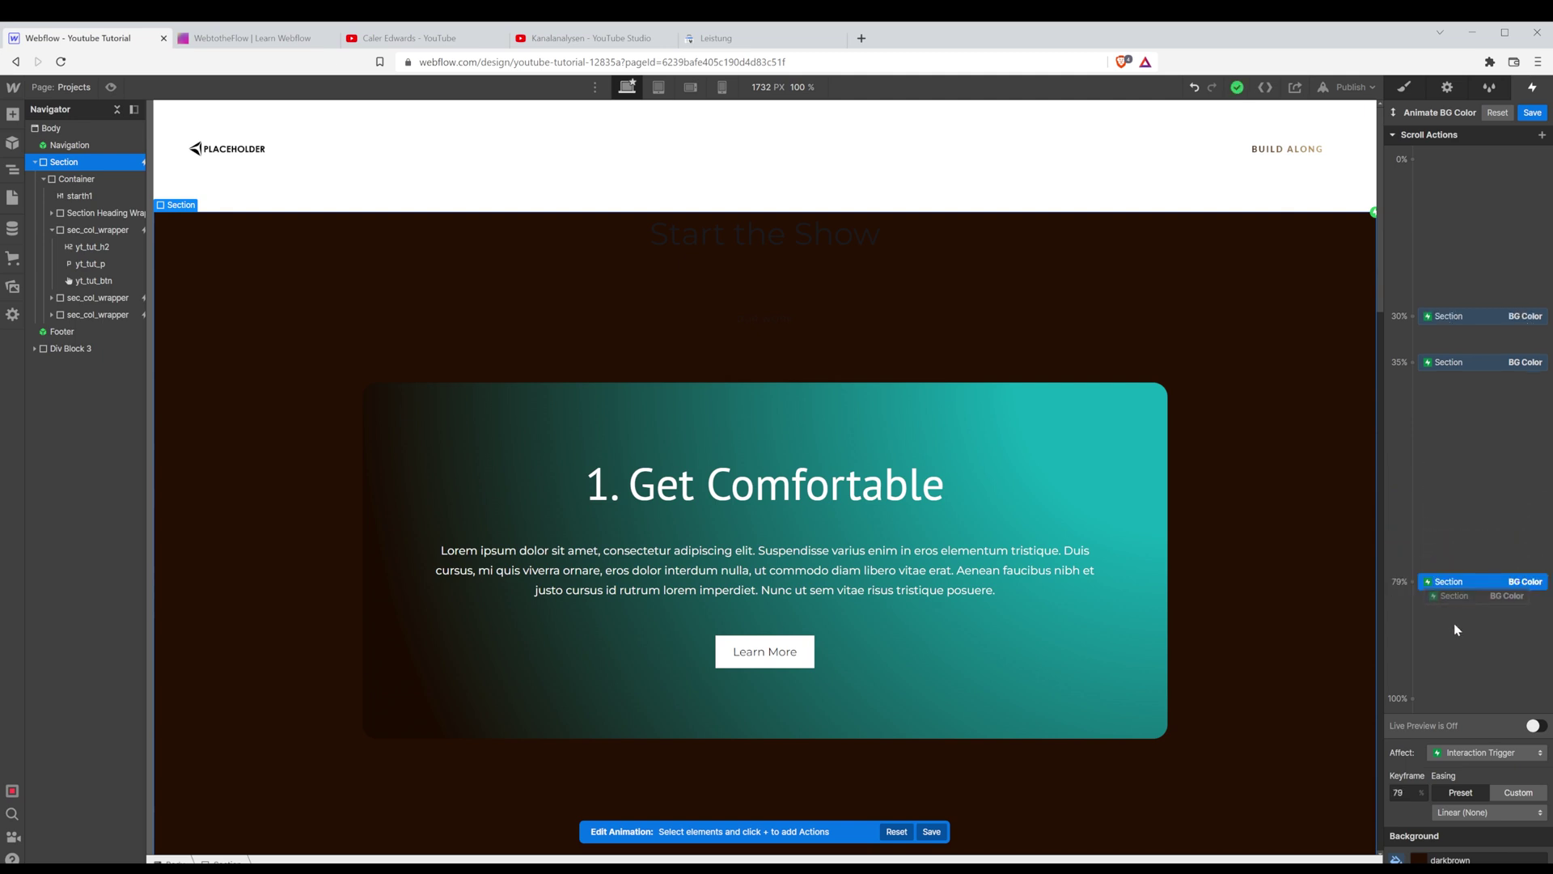
pyautogui.click(1535, 726)
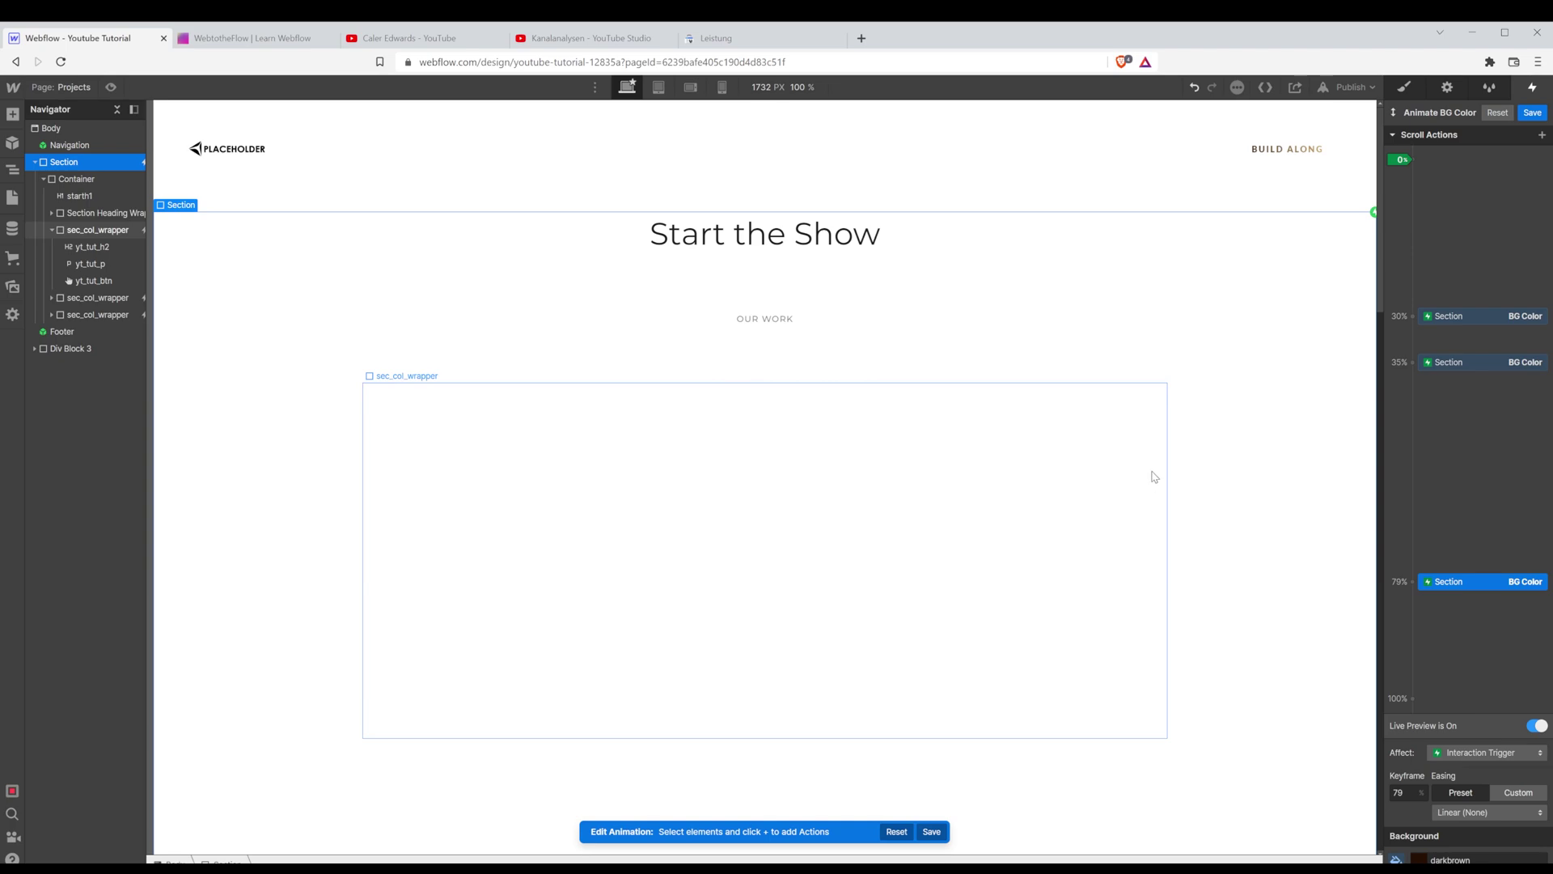
pyautogui.scroll(-10, 1154, 476)
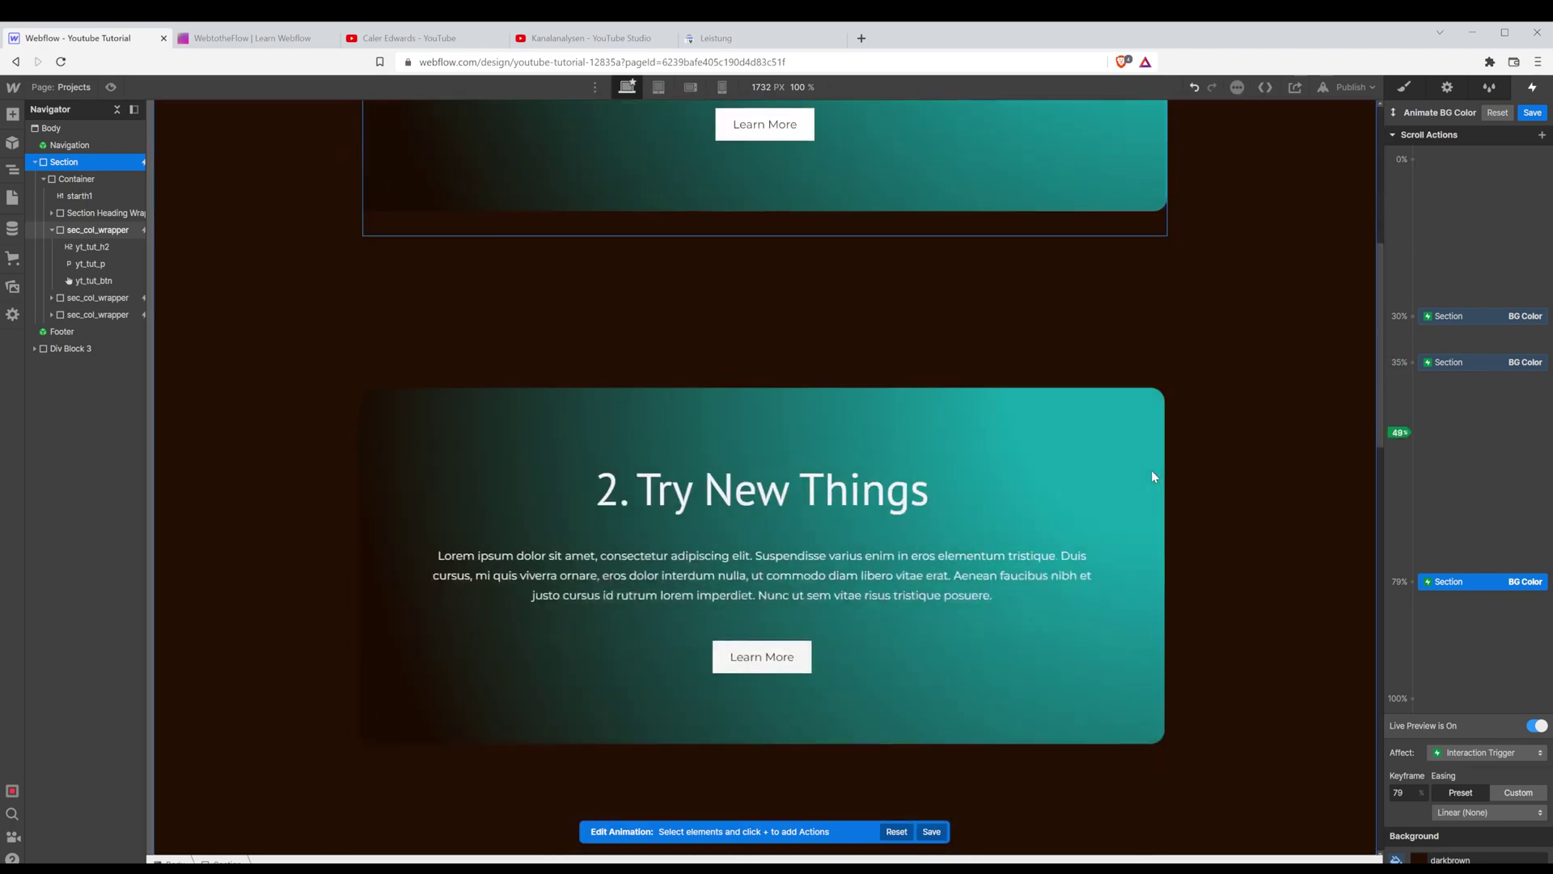
pyautogui.scroll(-5, 1152, 477)
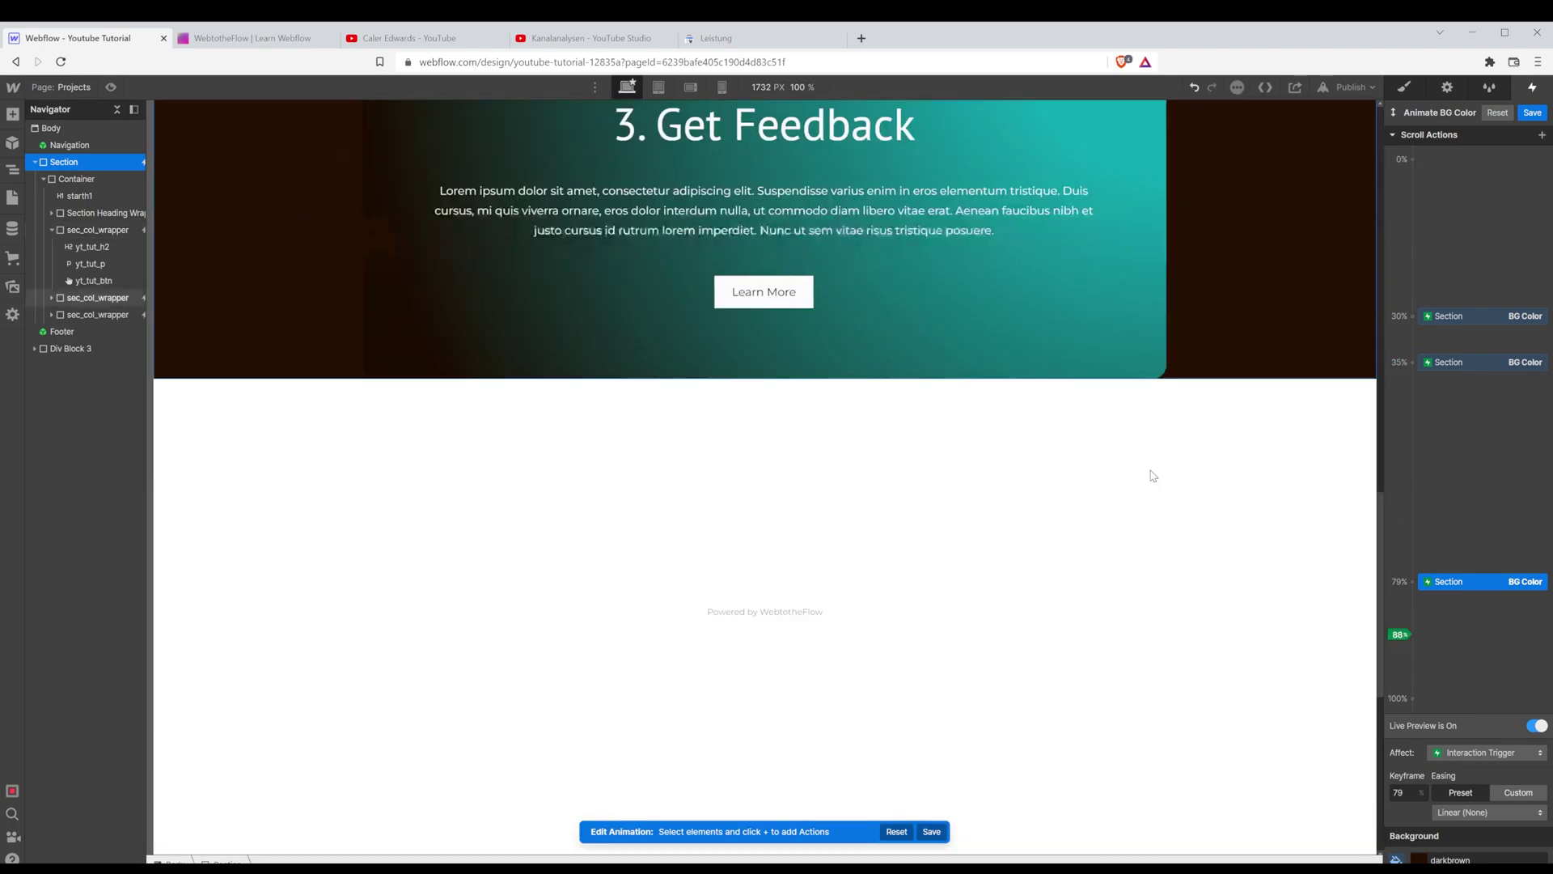
pyautogui.scroll(-1, 1167, 495)
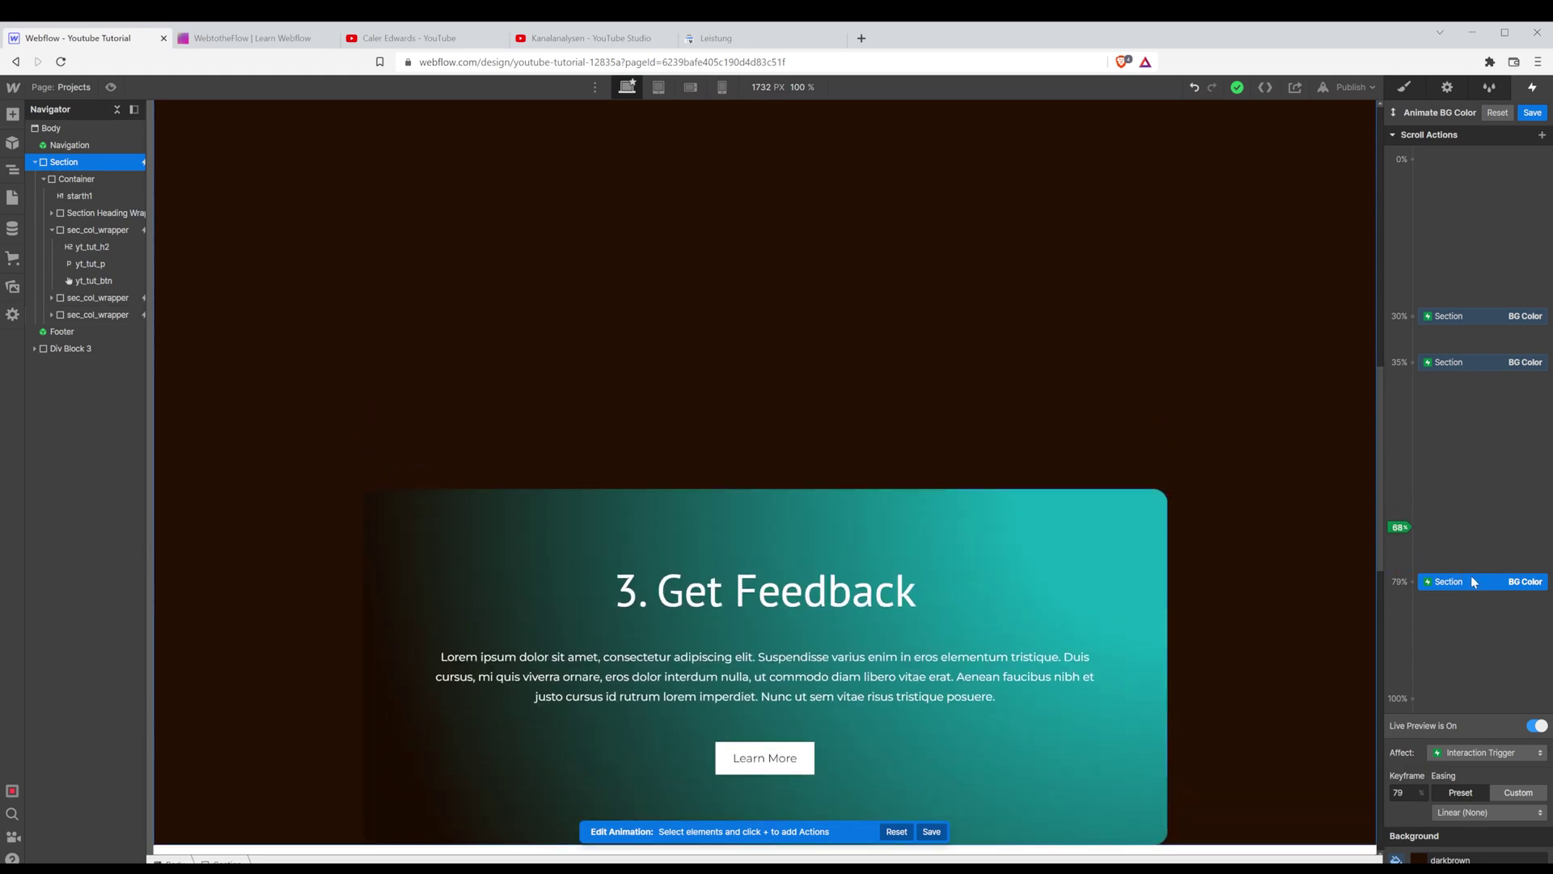
pyautogui.moveTo(1469, 571); pyautogui.dragTo(1468, 514)
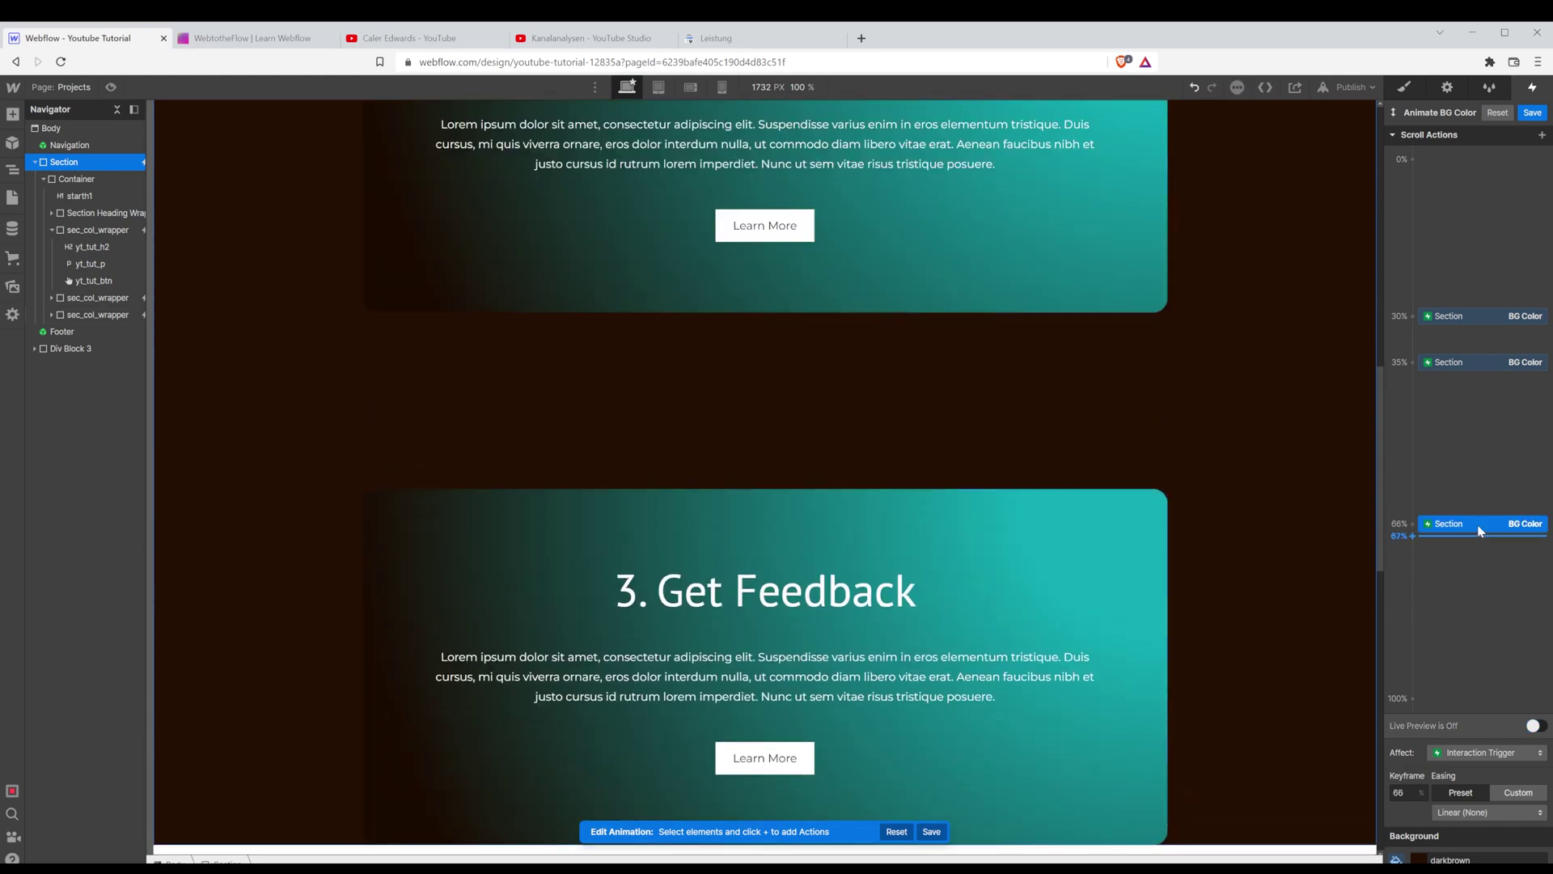
# Duplicate the white 30% keyframe and move the copy to 68%.
pyautogui.click(1462, 314)
pyautogui.rightClick(1463, 314)
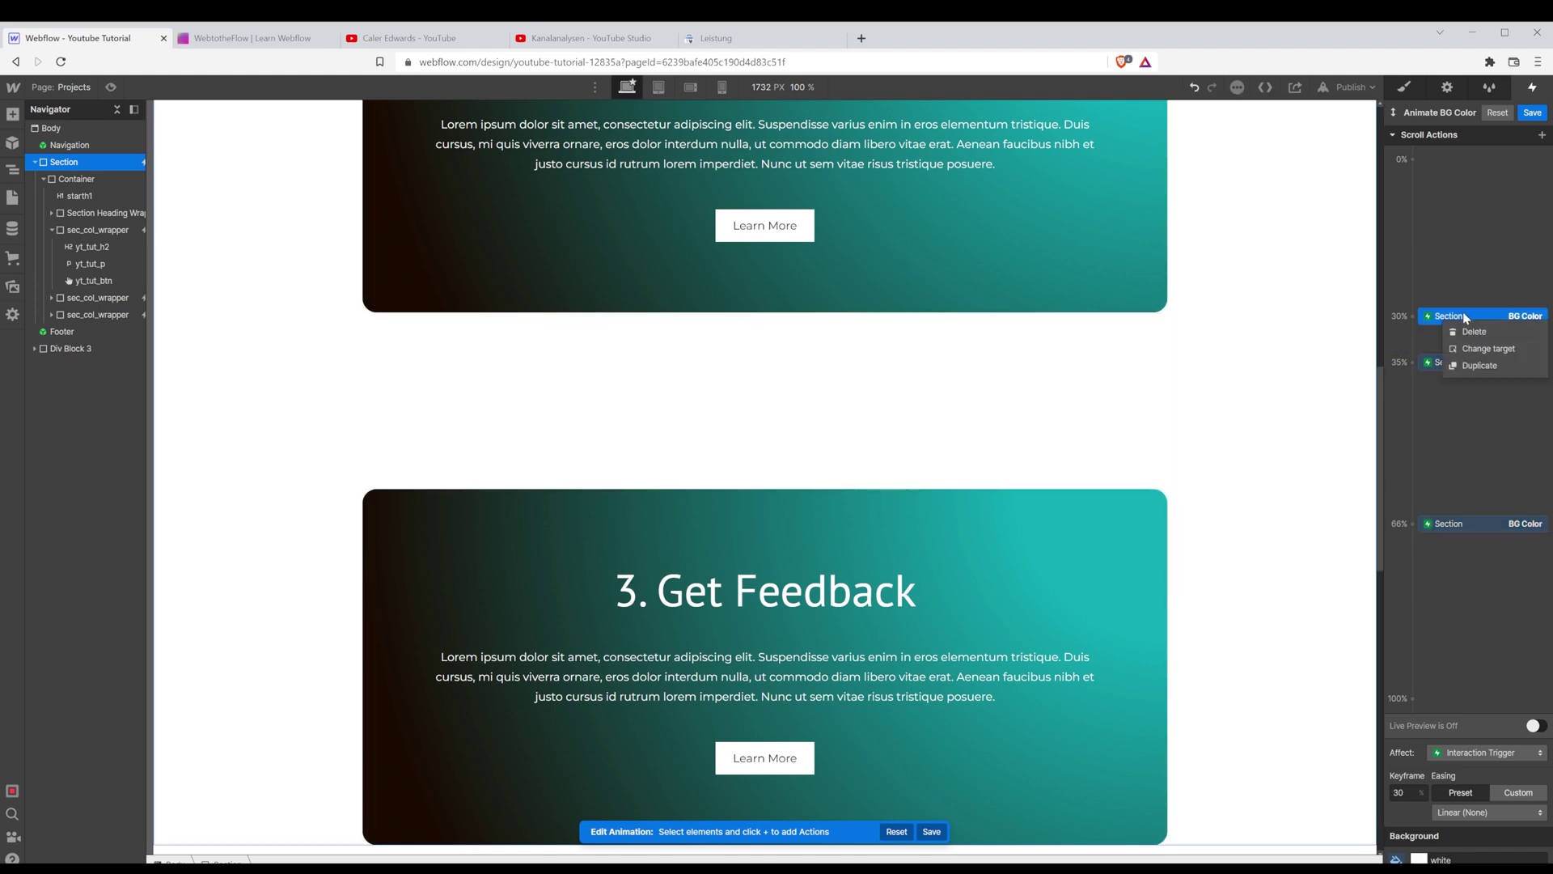
pyautogui.click(1465, 365)
pyautogui.moveTo(1461, 327); pyautogui.dragTo(1461, 550)
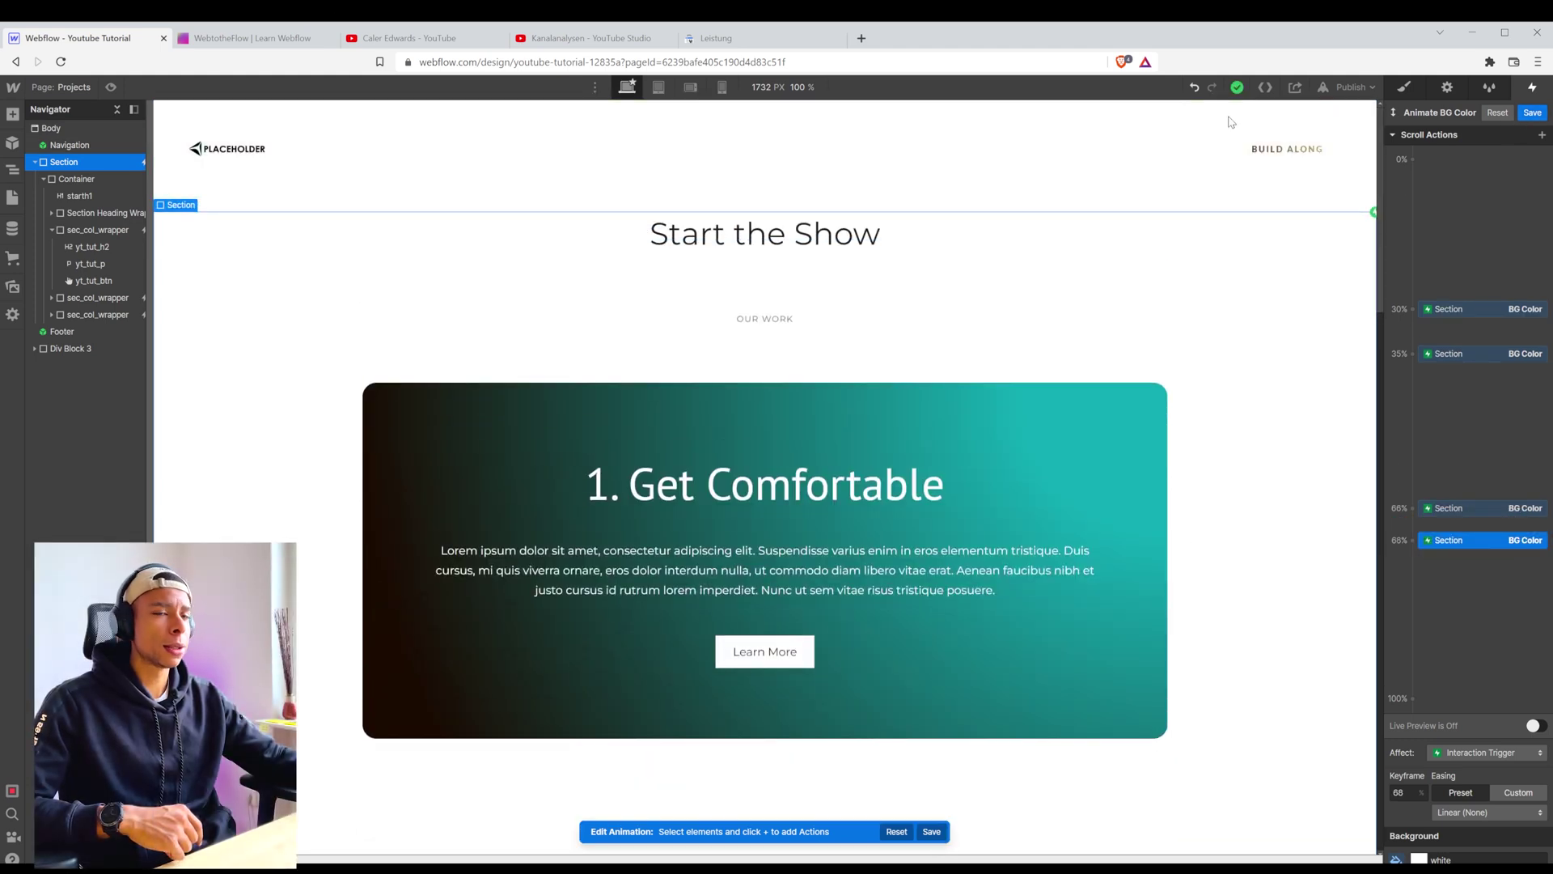
pyautogui.press('Escape')
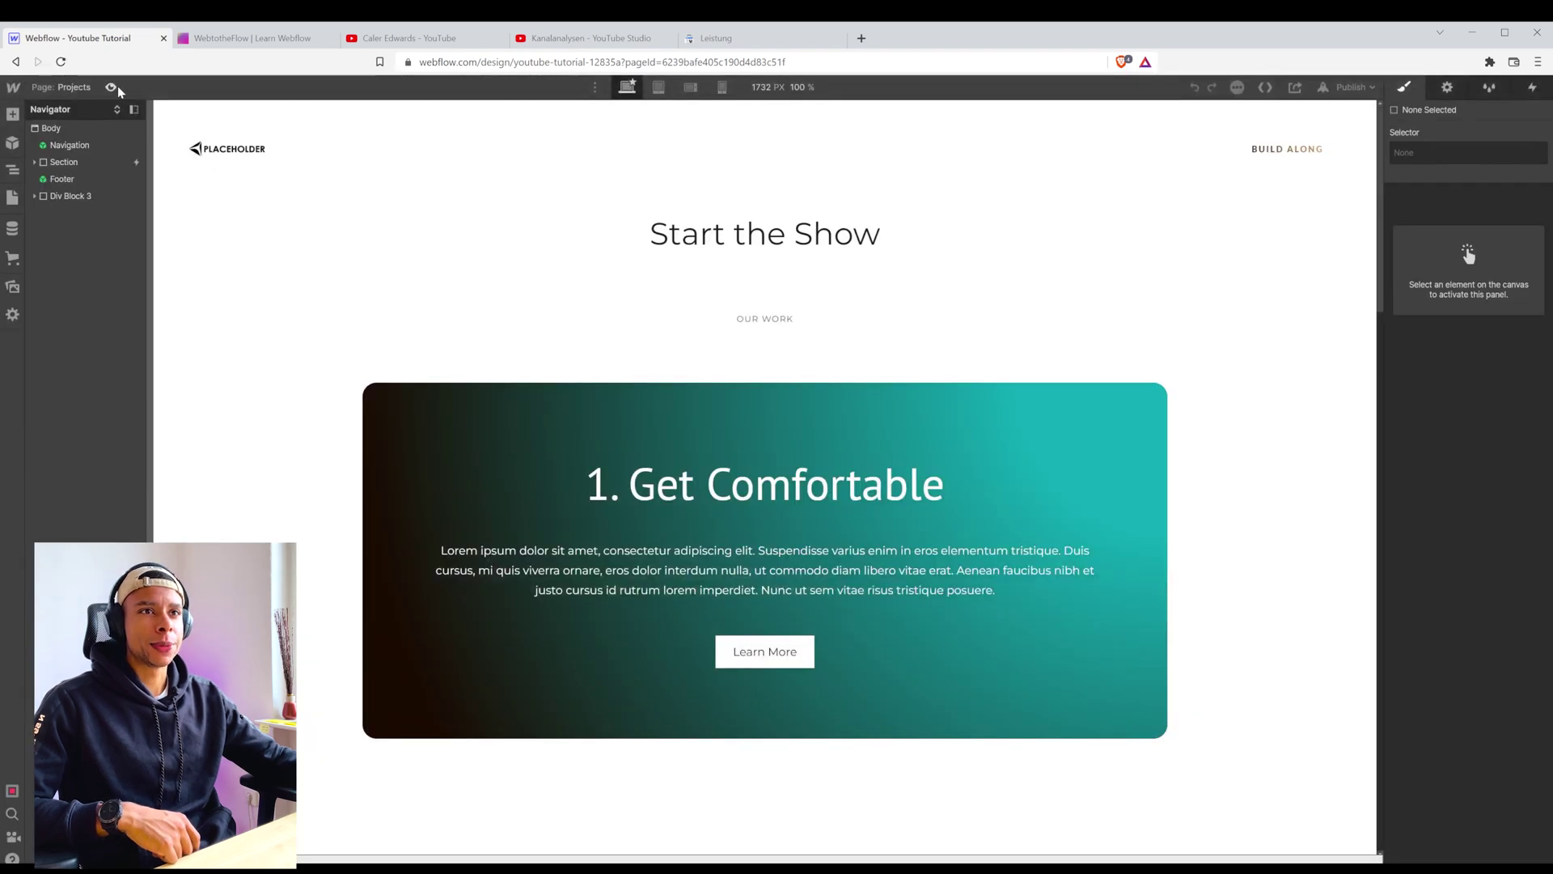
pyautogui.click(112, 87)
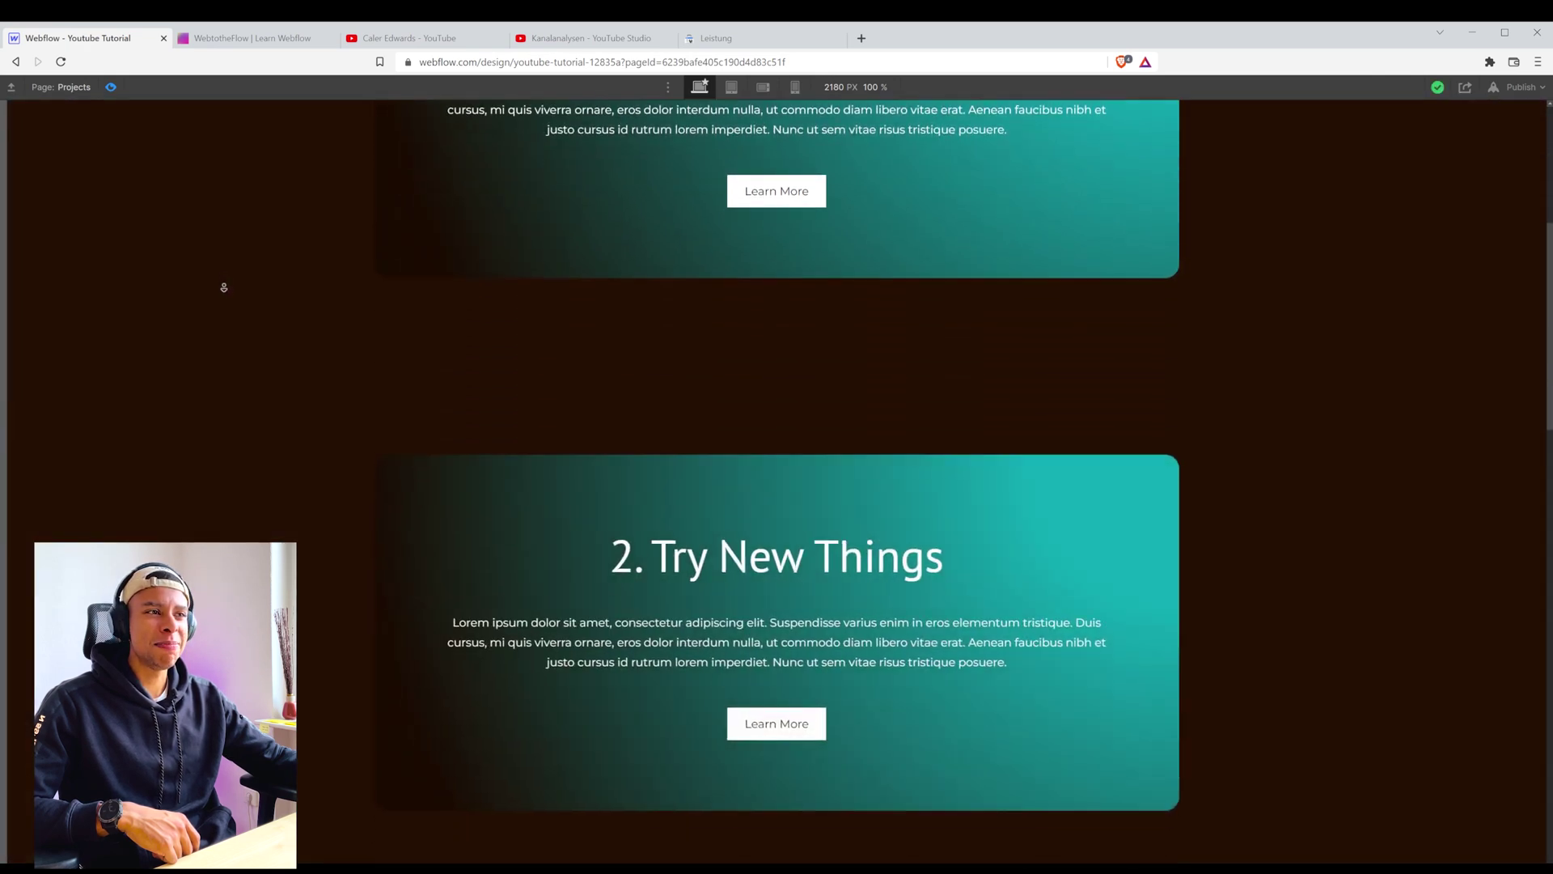
pyautogui.middleClick(225, 288)
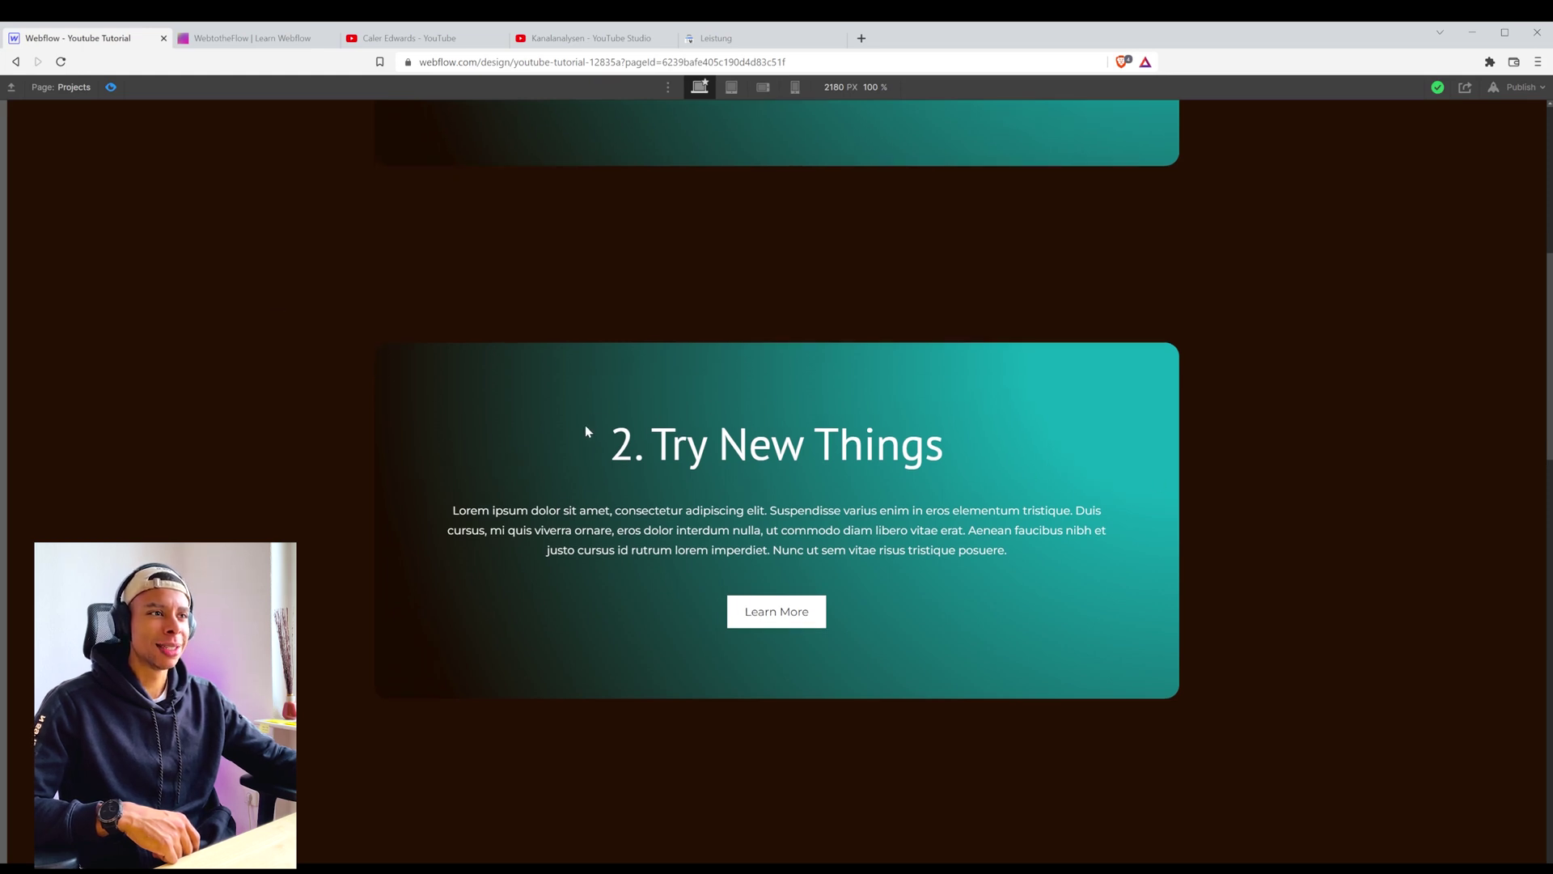
pyautogui.moveTo(587, 431); pyautogui.dragTo(890, 464)
pyautogui.moveTo(918, 516); pyautogui.dragTo(627, 486)
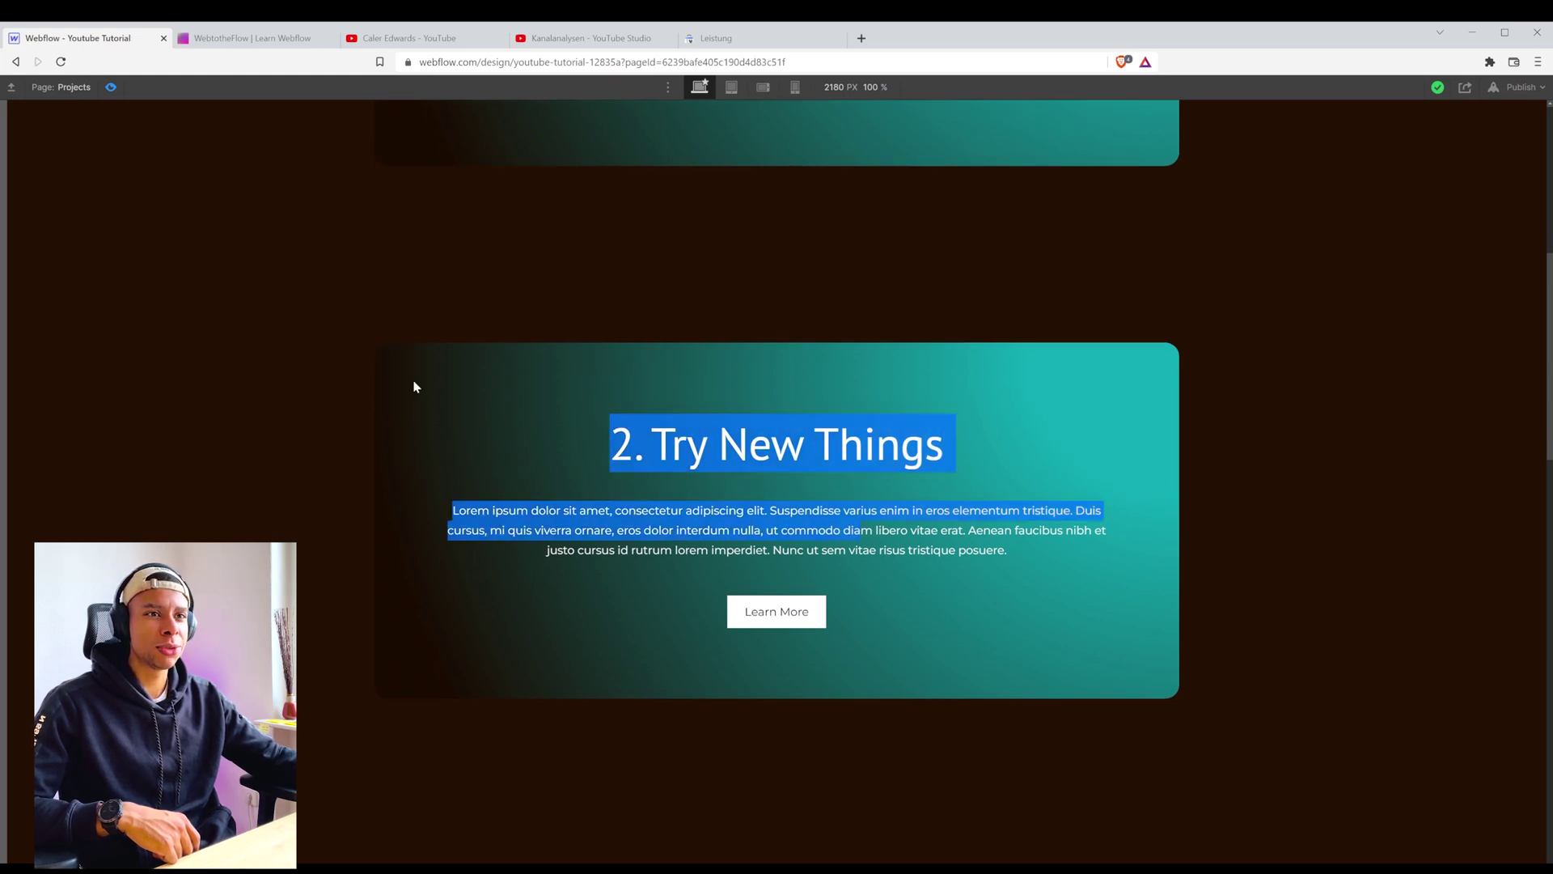
pyautogui.click(239, 275)
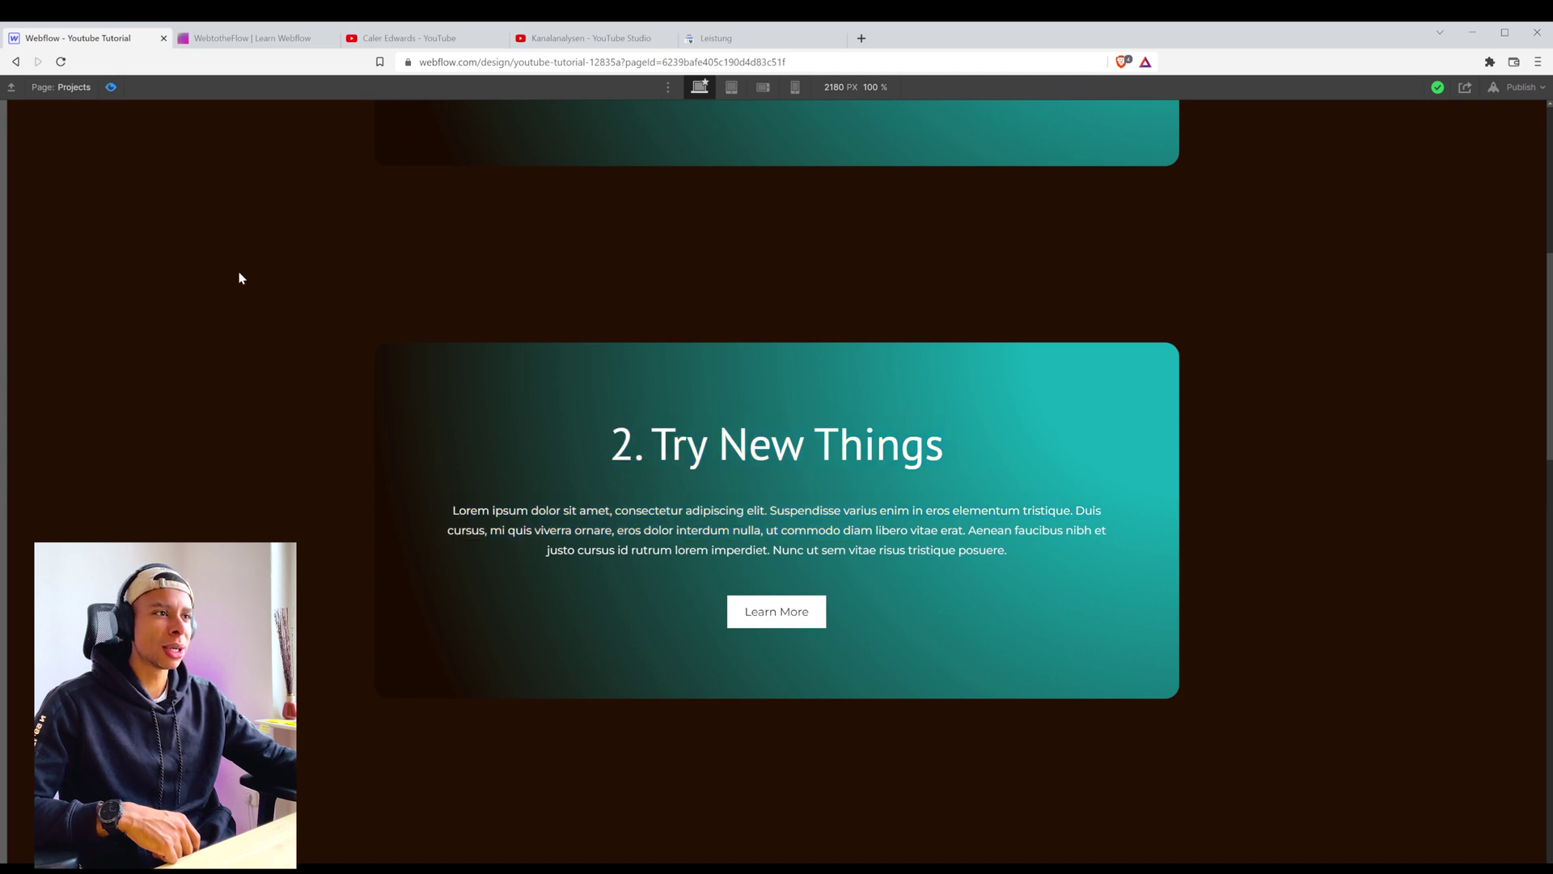
pyautogui.middleClick(230, 305)
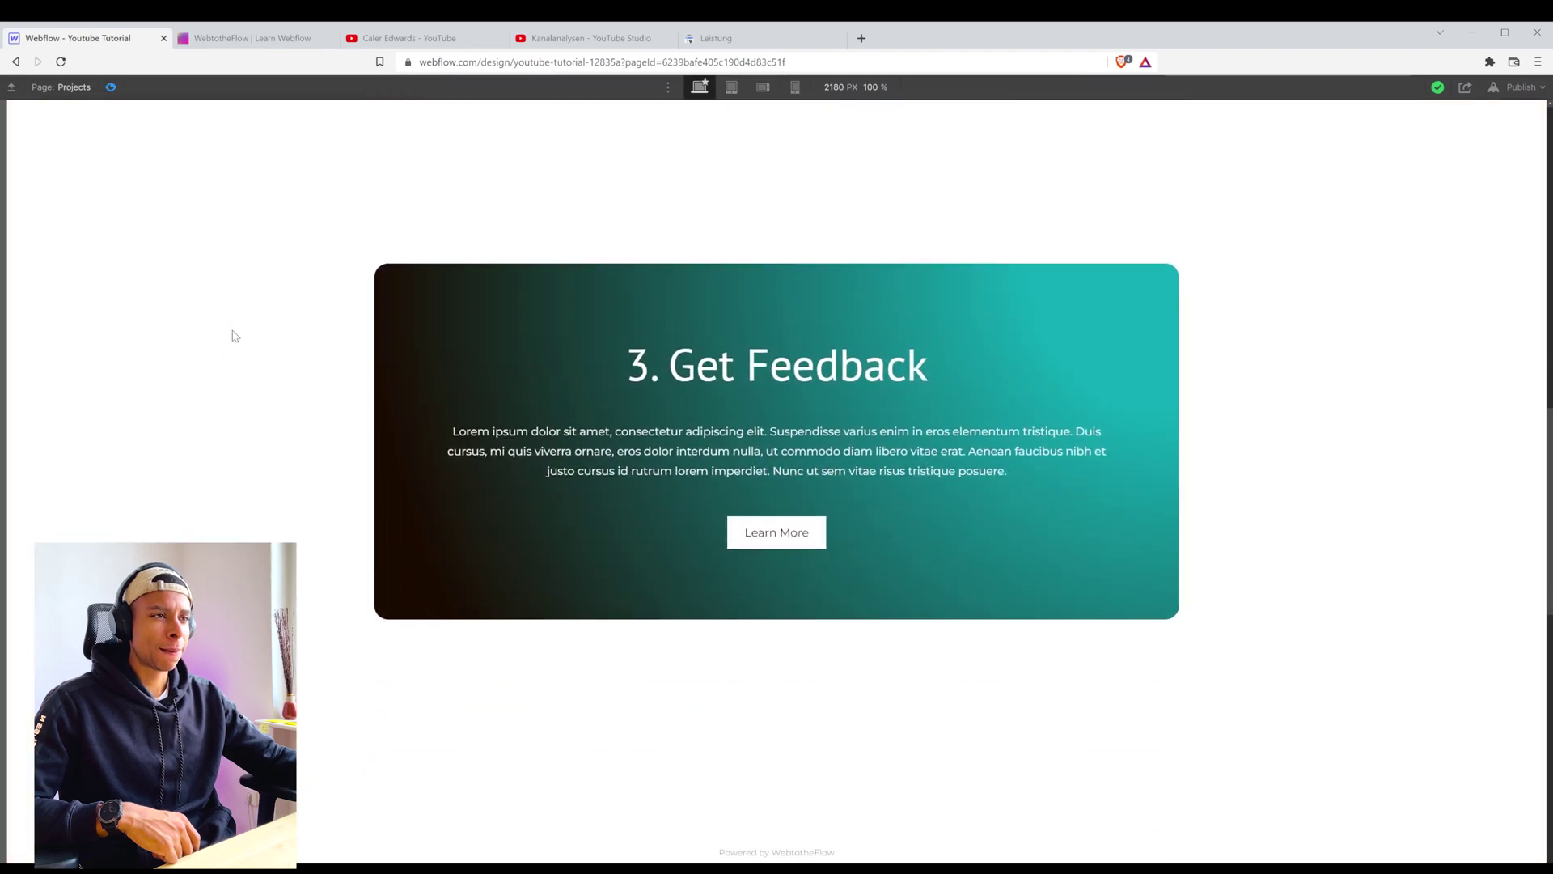
pyautogui.middleClick(235, 335)
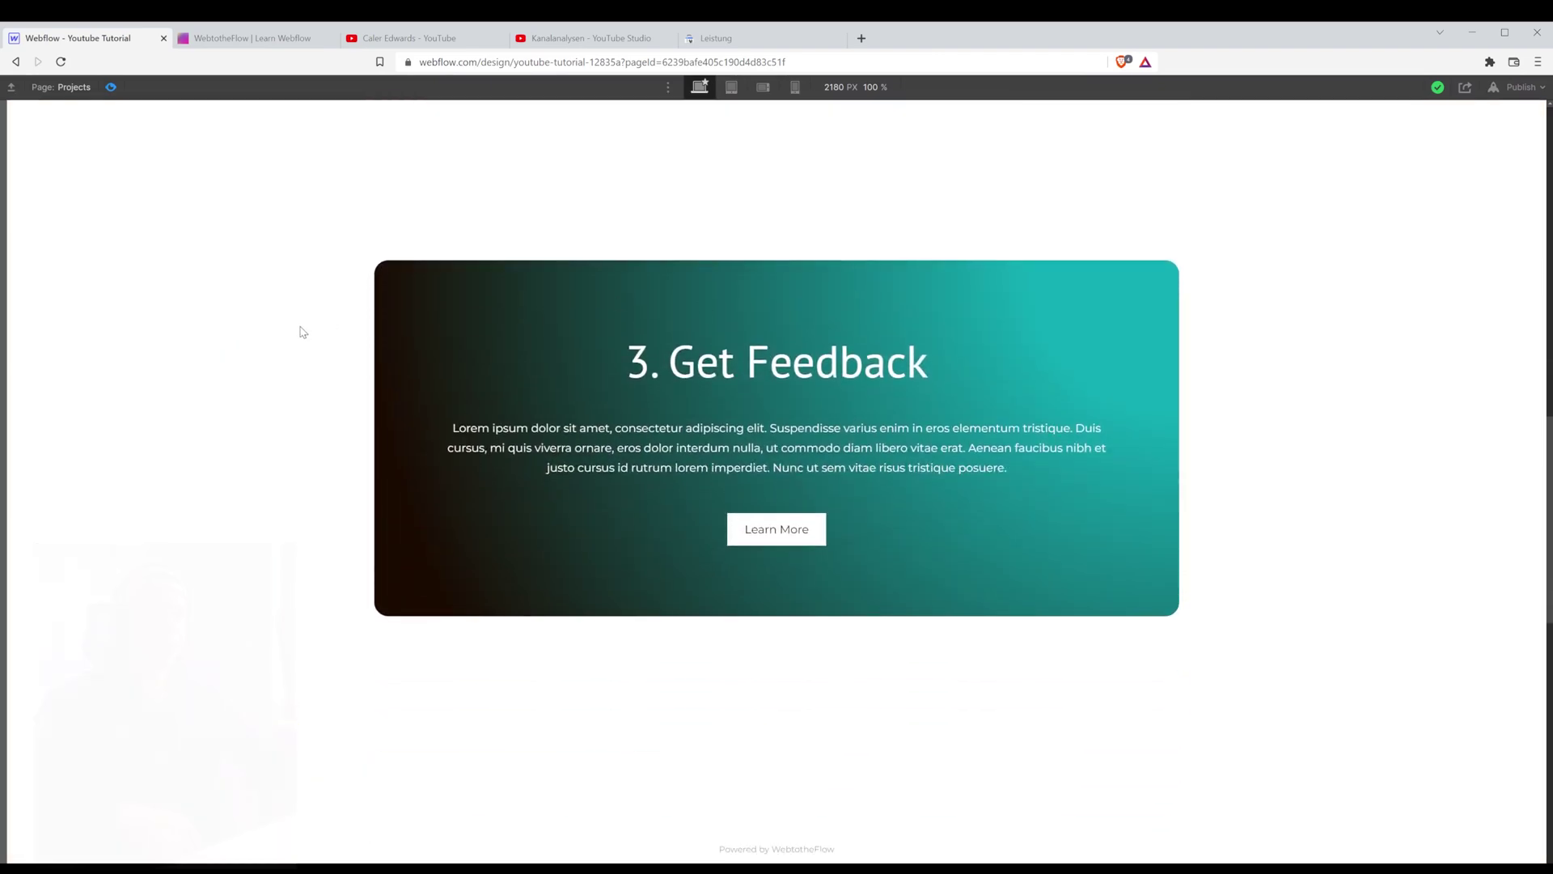
pyautogui.hotkey('ctrl', 'shift', 'p')
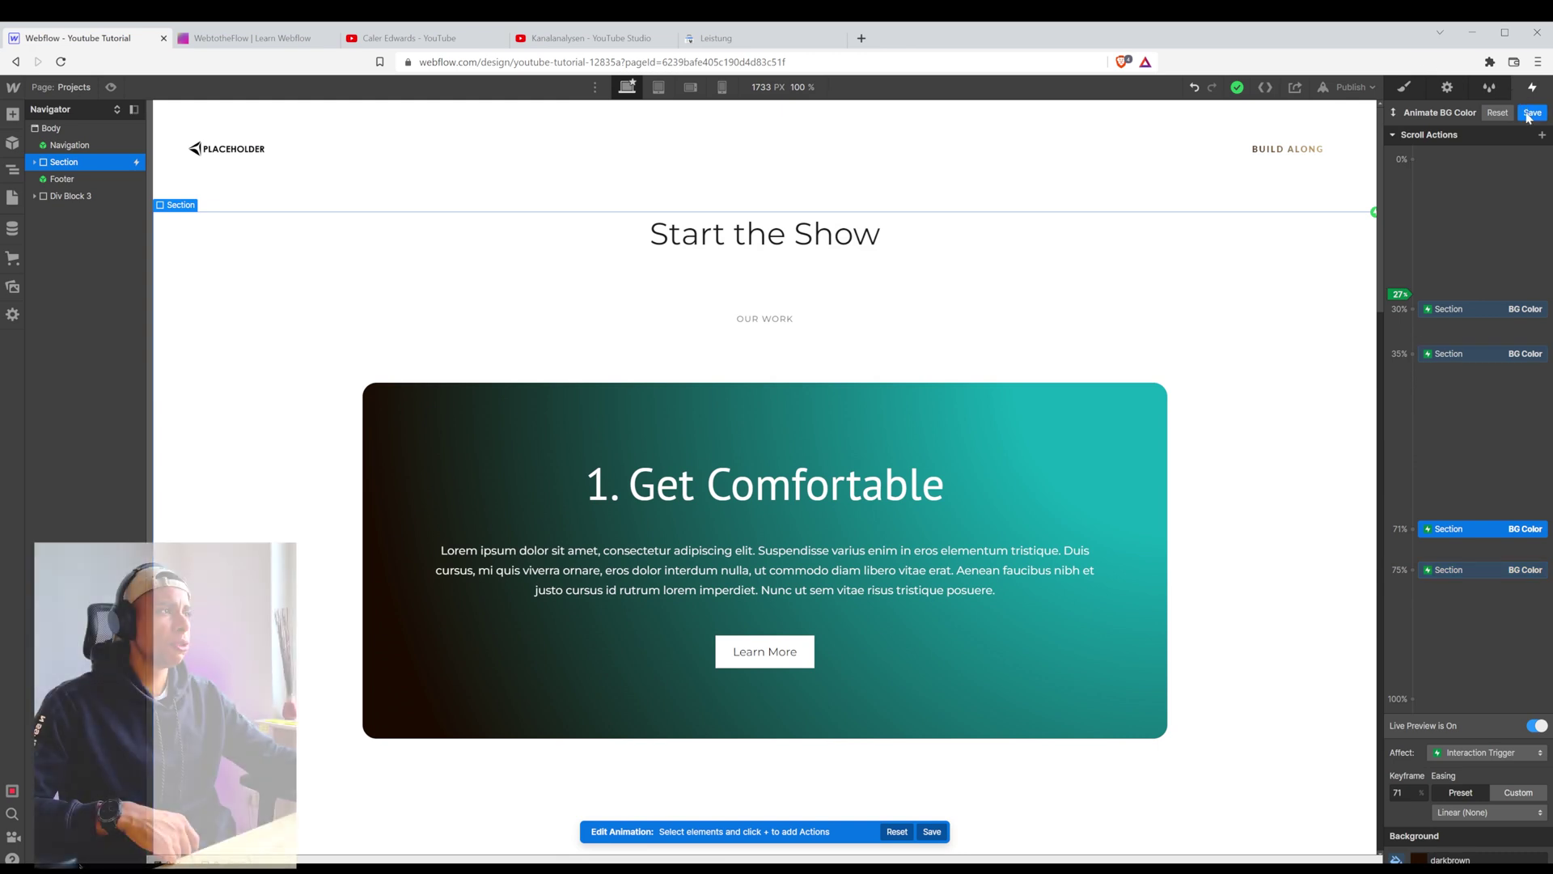
# Preview the page and scroll to watch the background fade to dark brown and back to white.
pyautogui.click(111, 86)
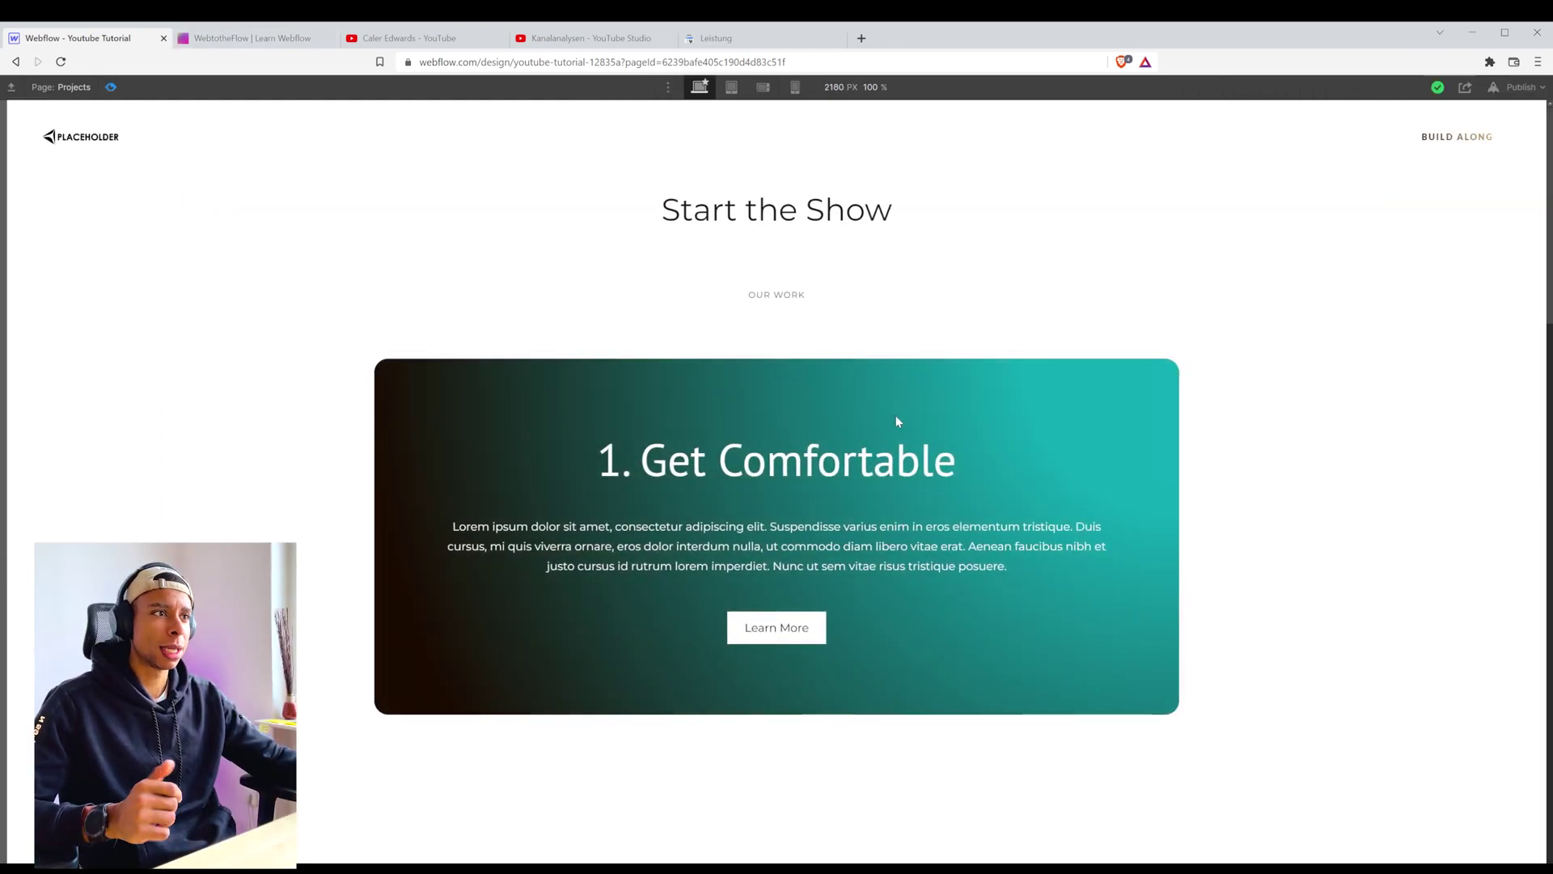
pyautogui.scroll(-3, 1307, 395)
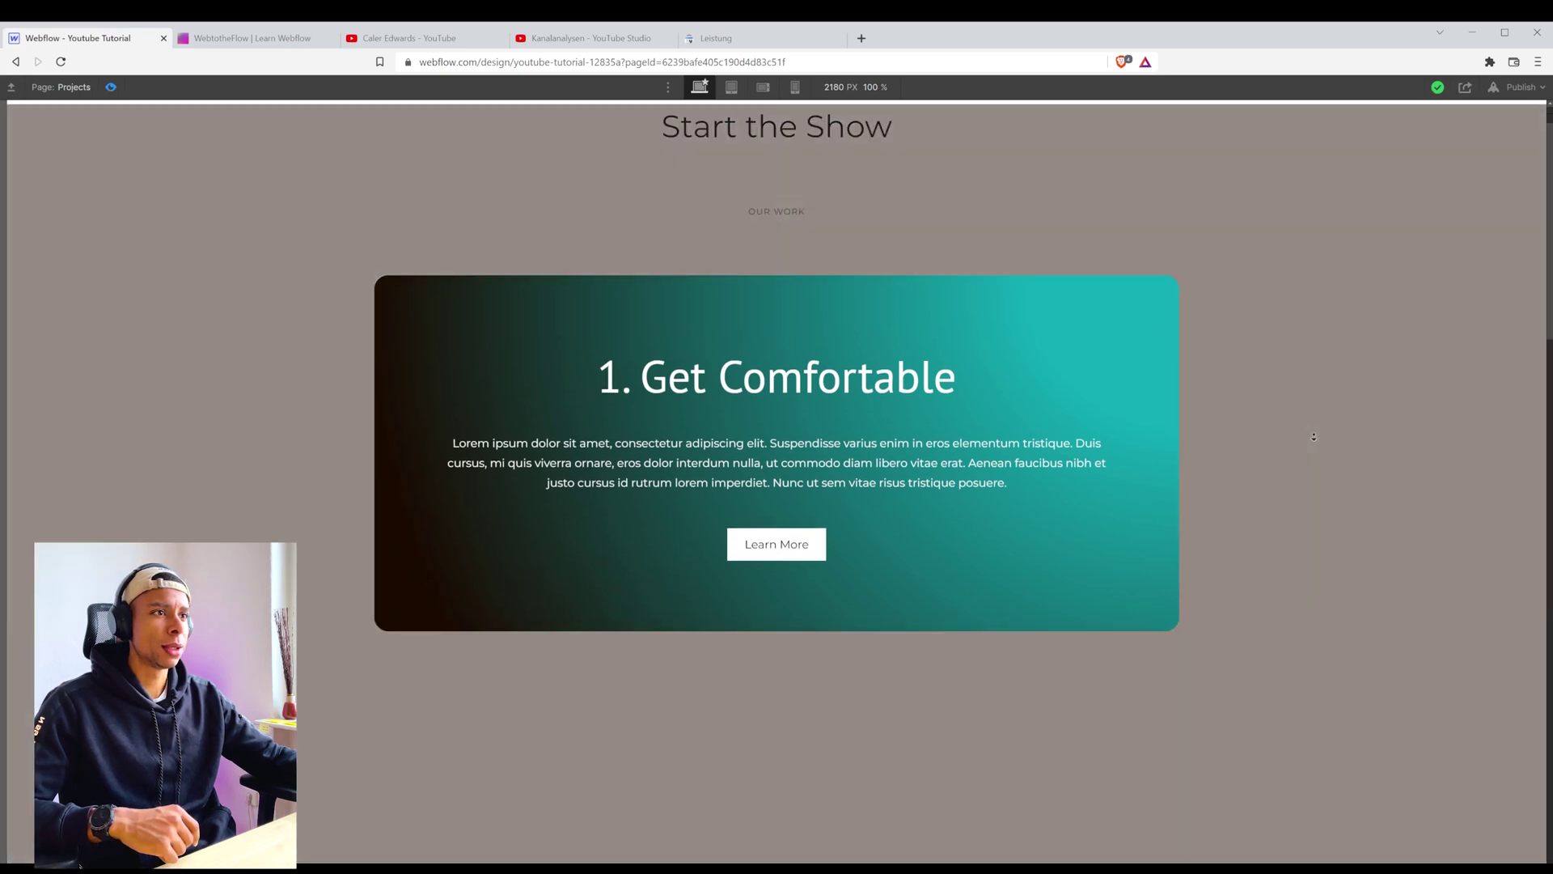
pyautogui.scroll(-5, 1314, 437)
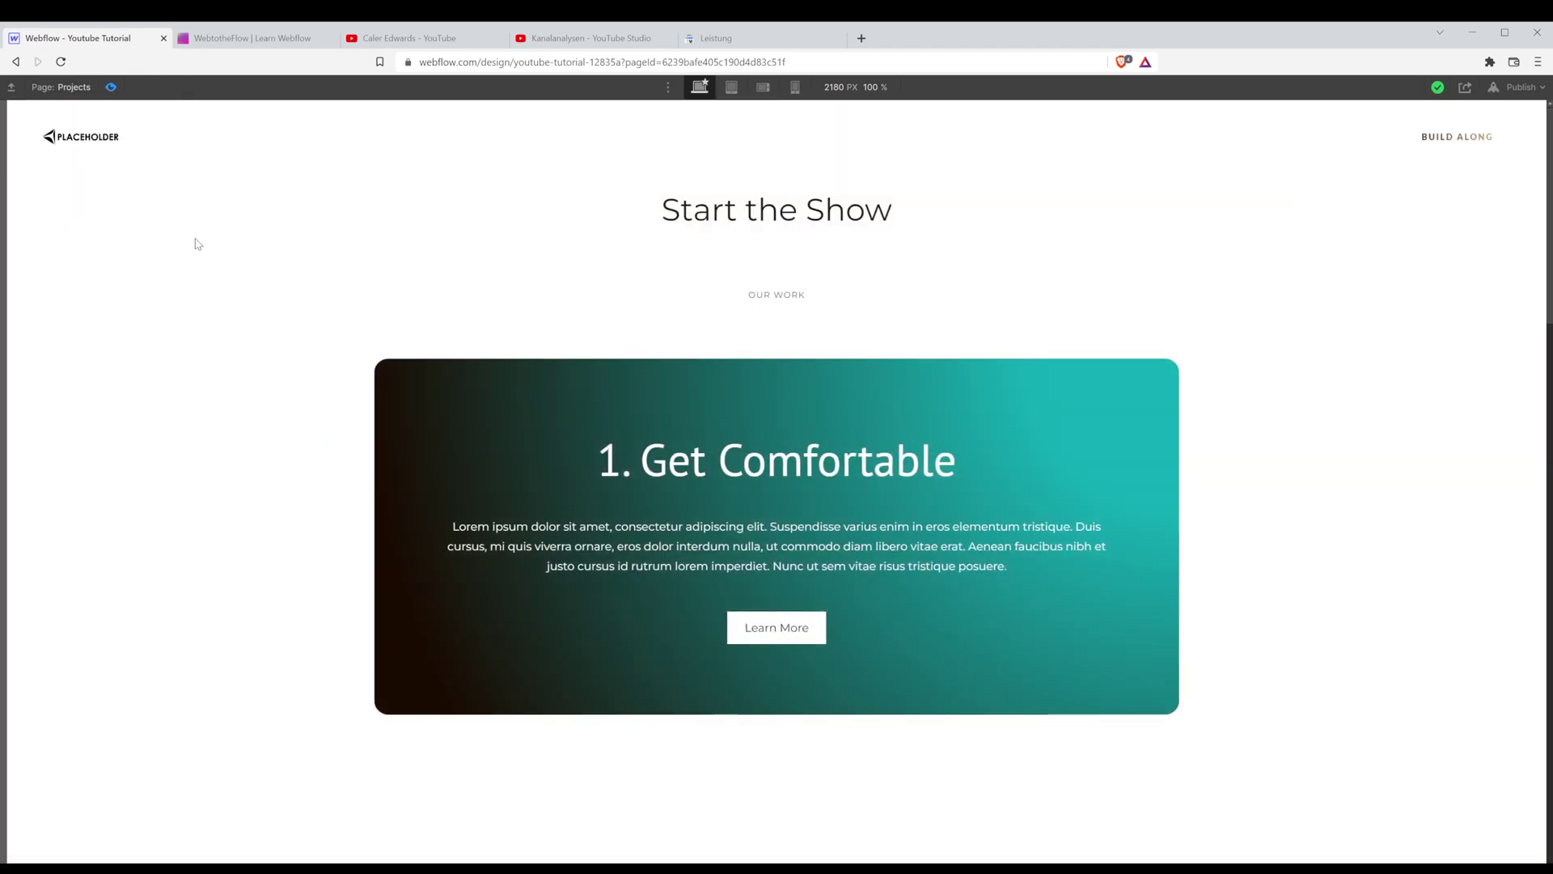
pyautogui.scroll(-2, 199, 243)
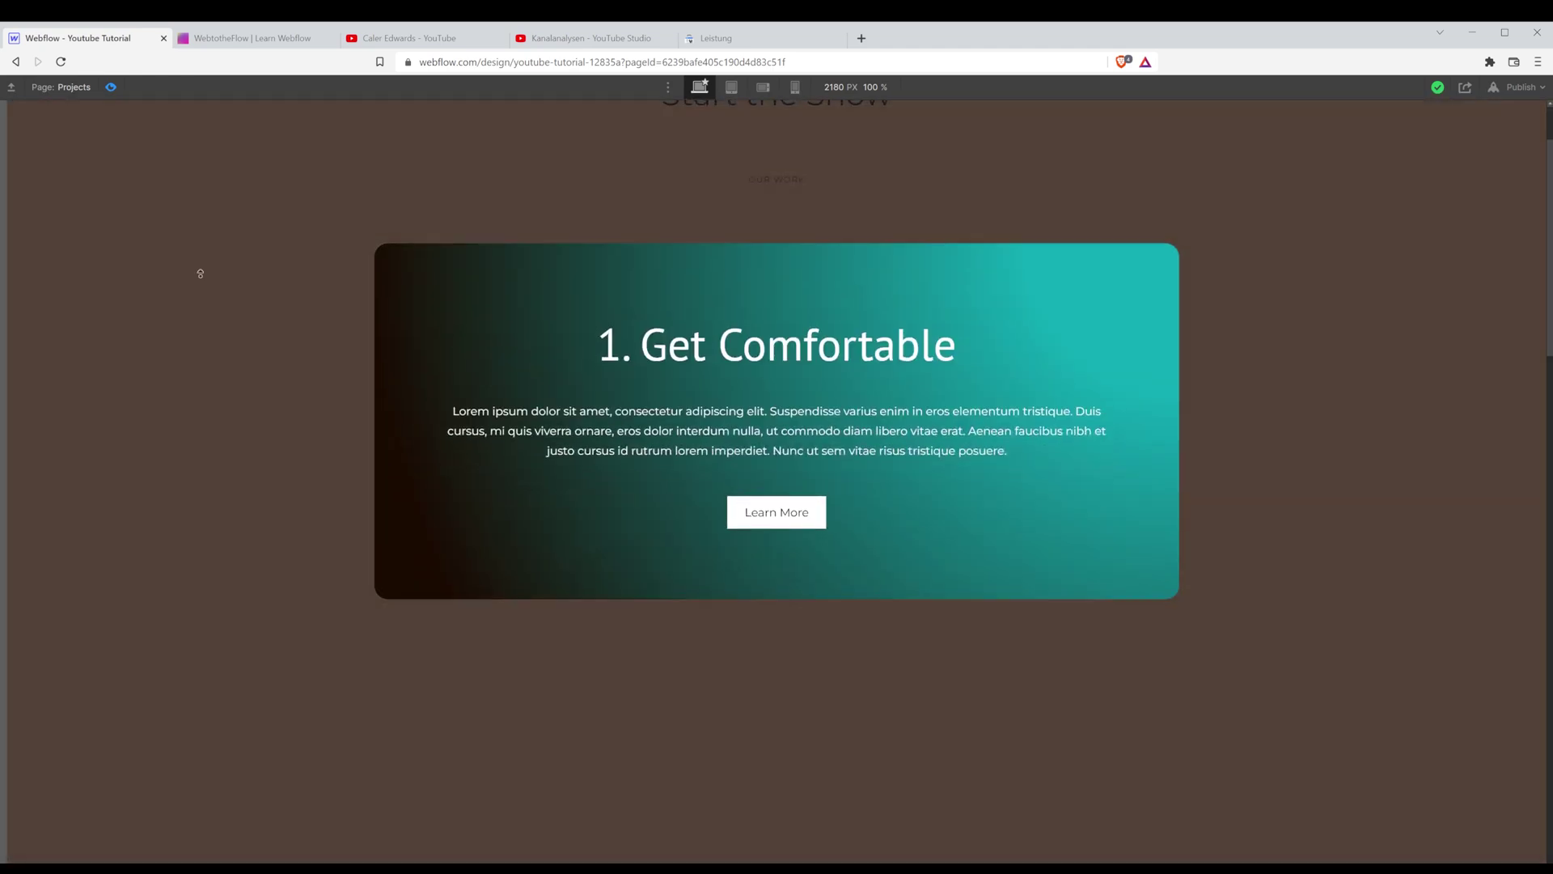
pyautogui.scroll(1, 199, 267)
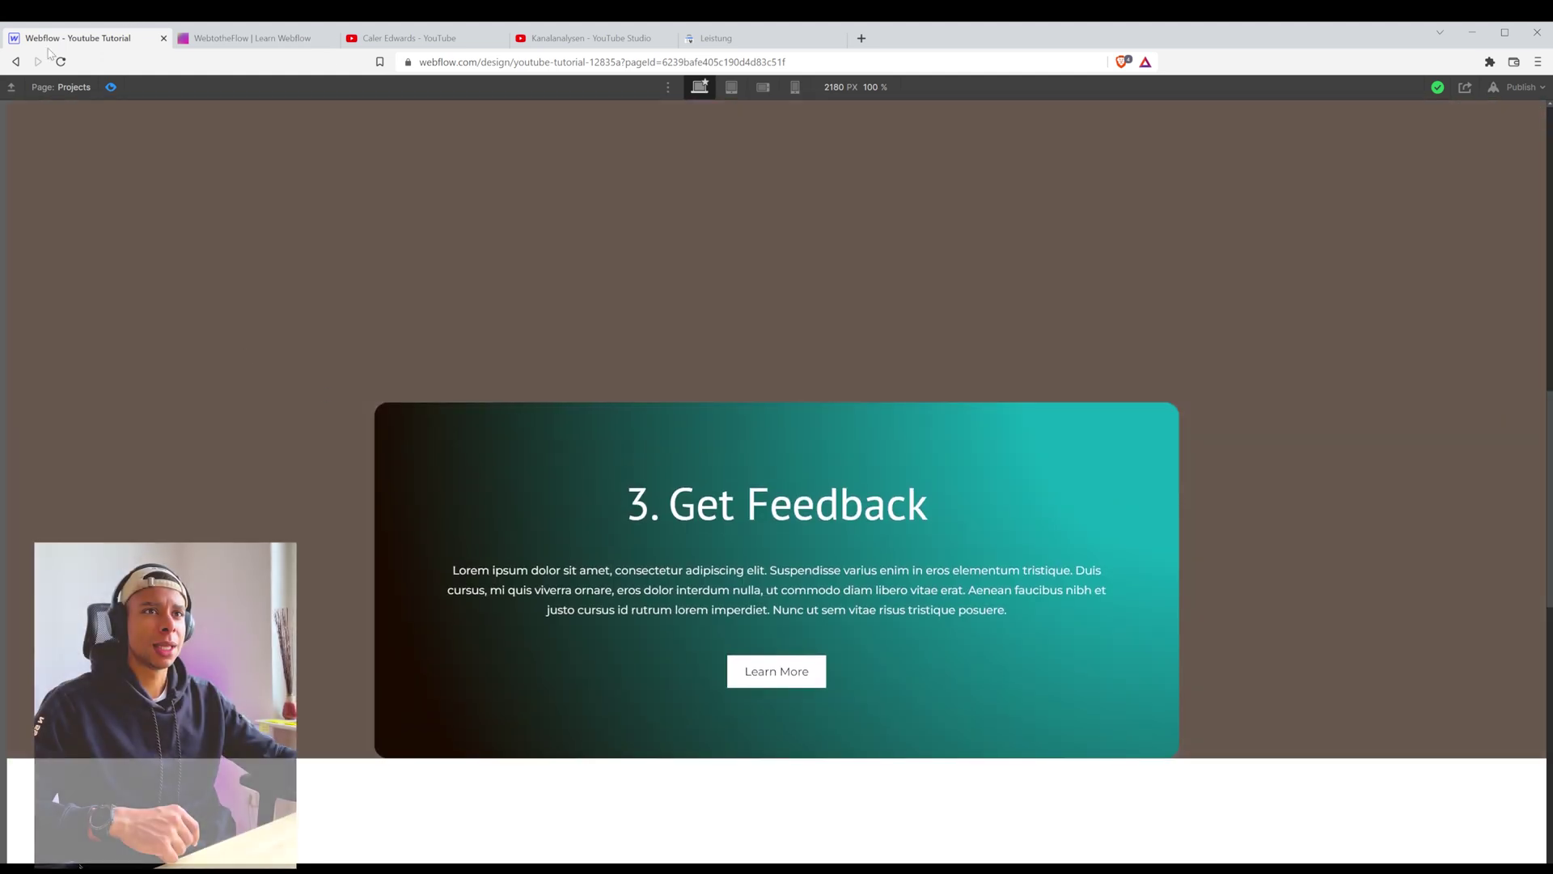
# Exit preview, open Animate BG Color, and retarget the 30% background action to the Body.
pyautogui.click(113, 88)
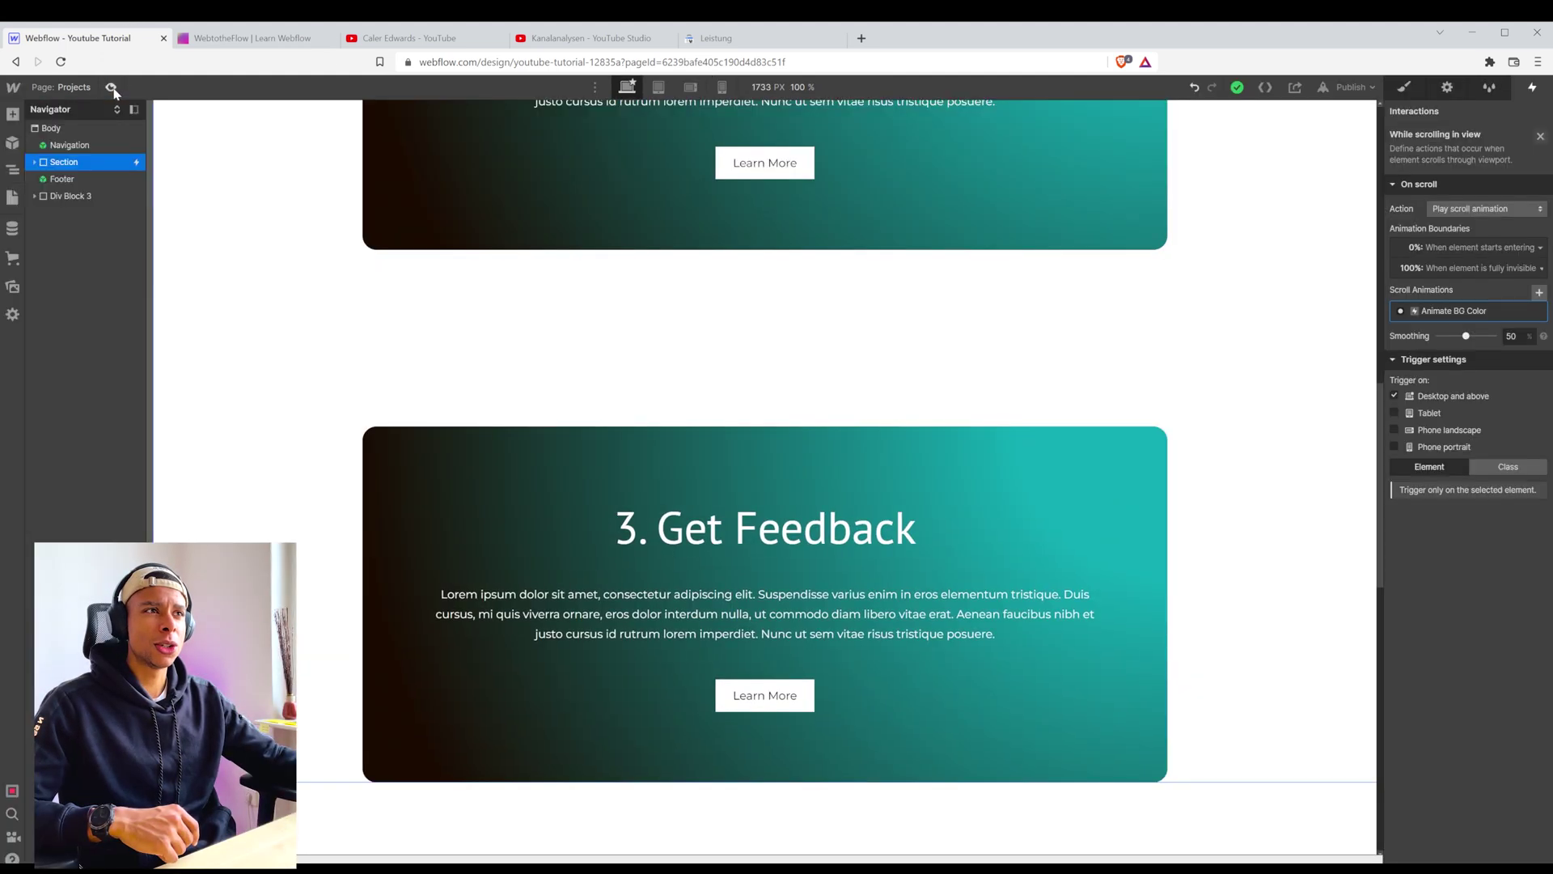
pyautogui.click(1453, 311)
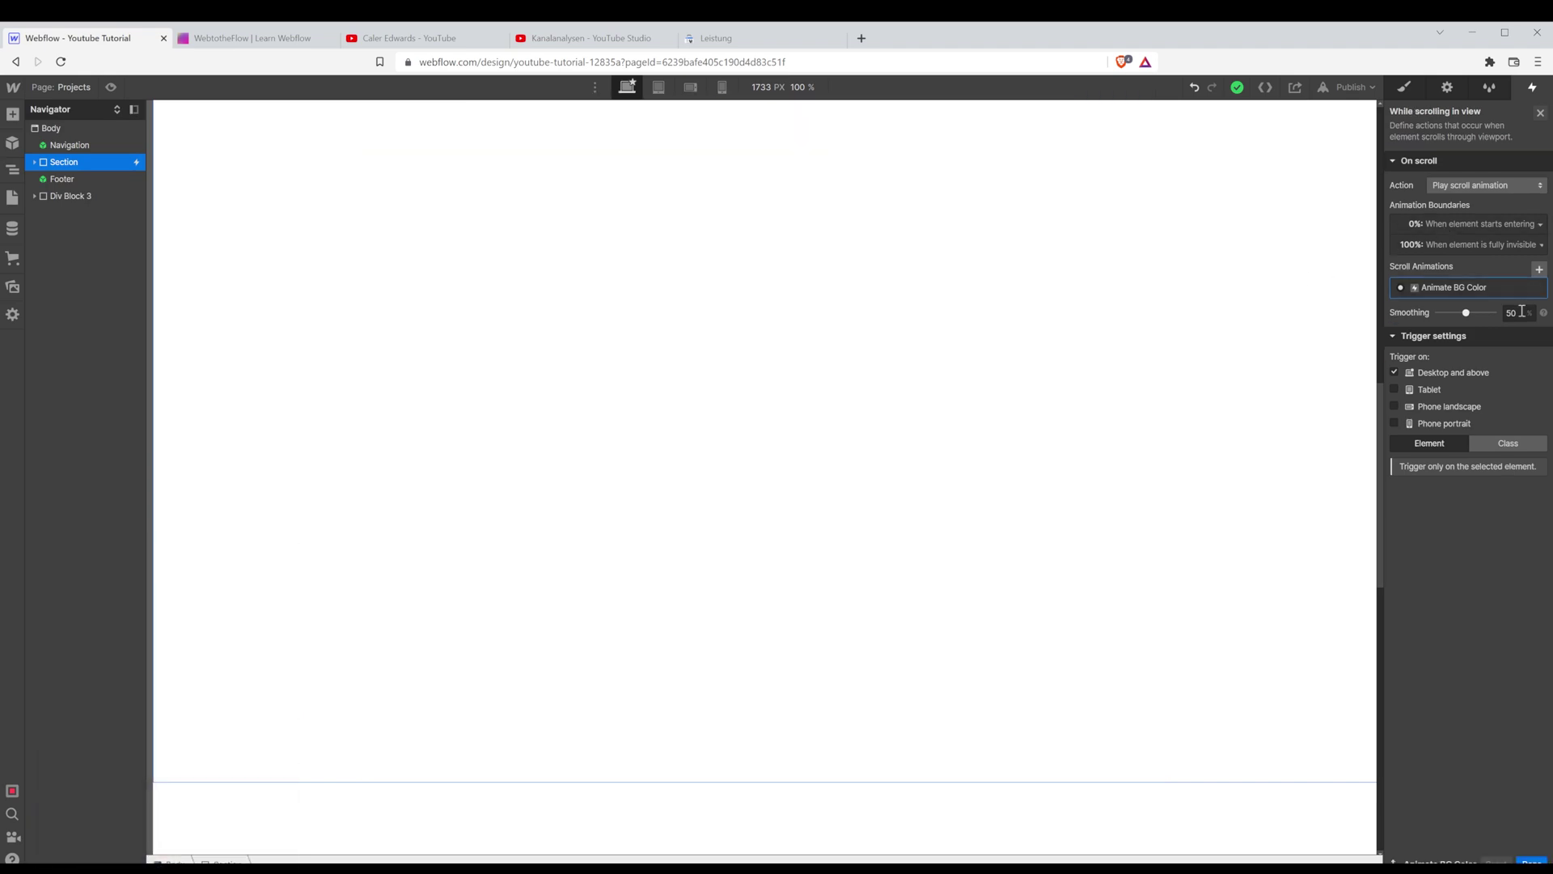
pyautogui.rightClick(1487, 312)
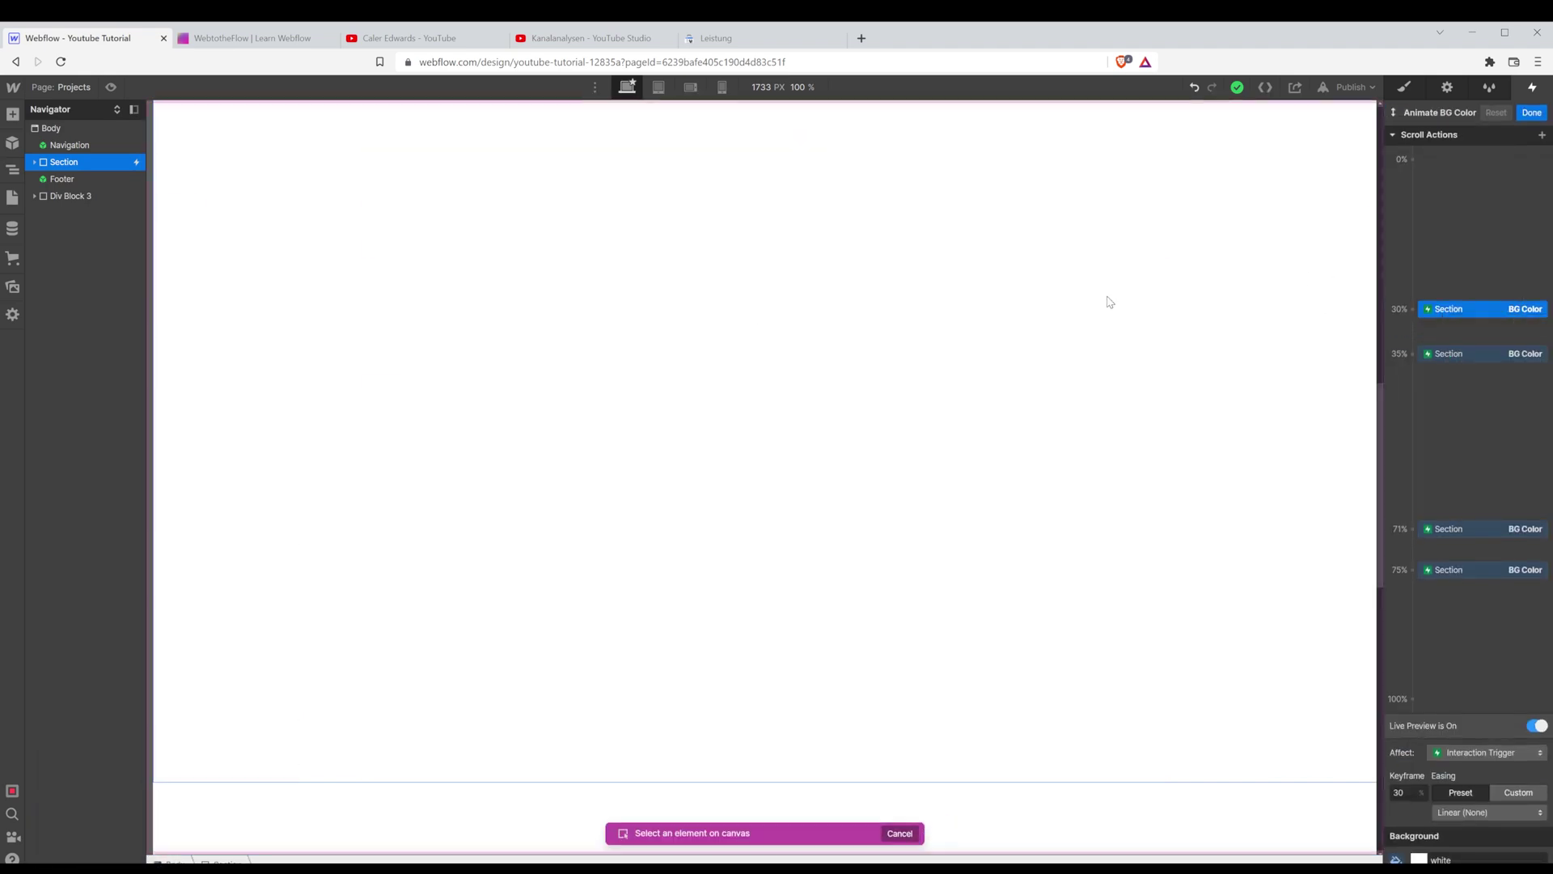
pyautogui.click(1488, 343)
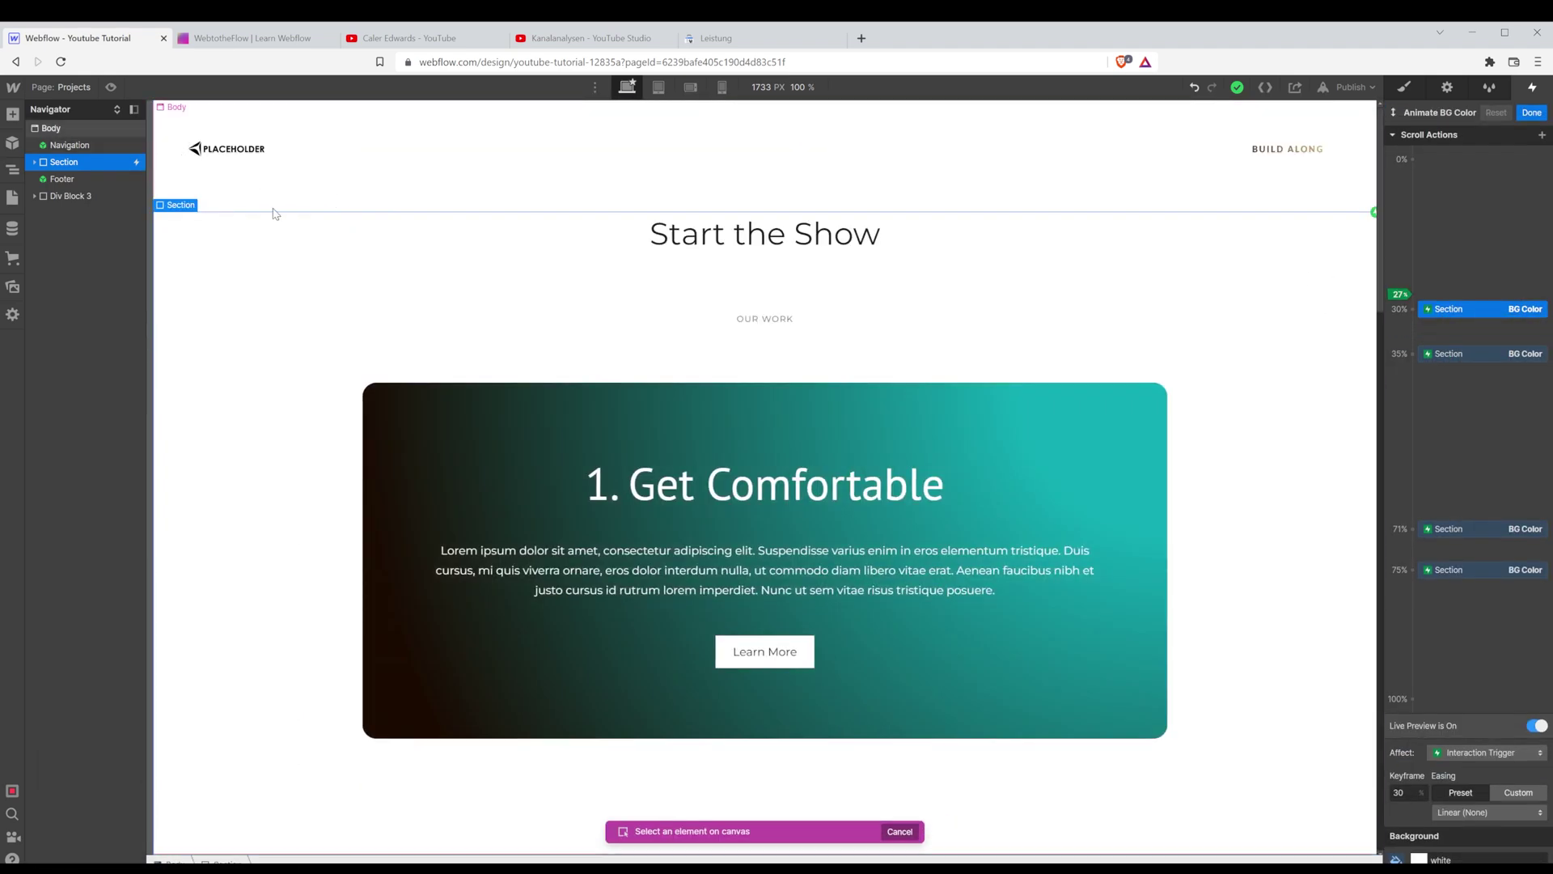
pyautogui.click(86, 128)
# Retarget the remaining three background actions to the Body and turn Live Preview on.
pyautogui.rightClick(1488, 354)
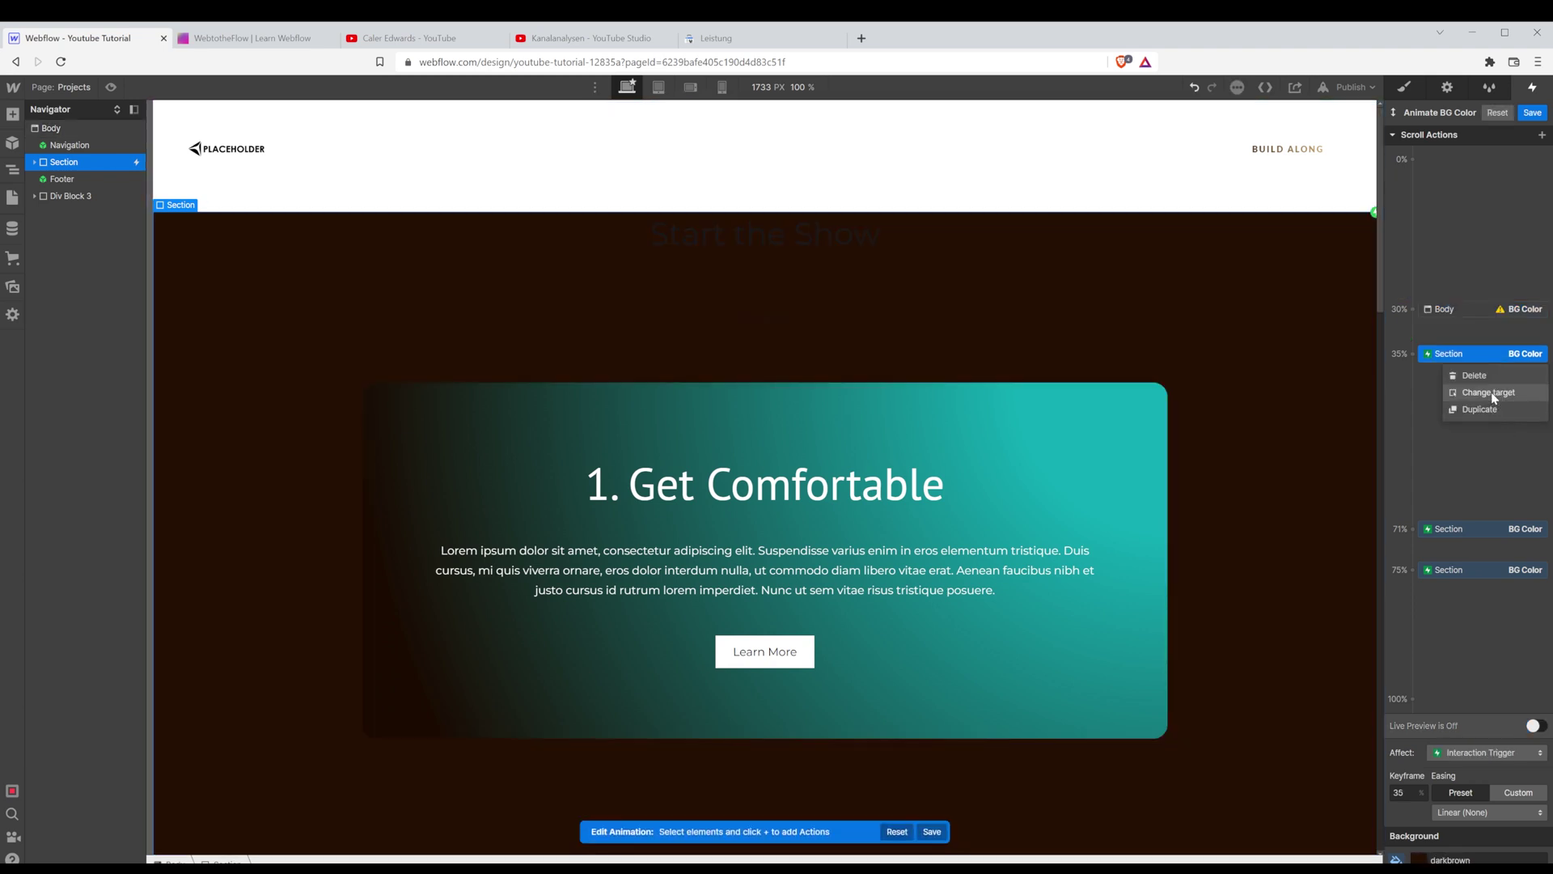
pyautogui.click(1490, 392)
pyautogui.rightClick(1490, 528)
pyautogui.click(1473, 563)
pyautogui.rightClick(1452, 570)
pyautogui.click(1464, 606)
pyautogui.click(1541, 726)
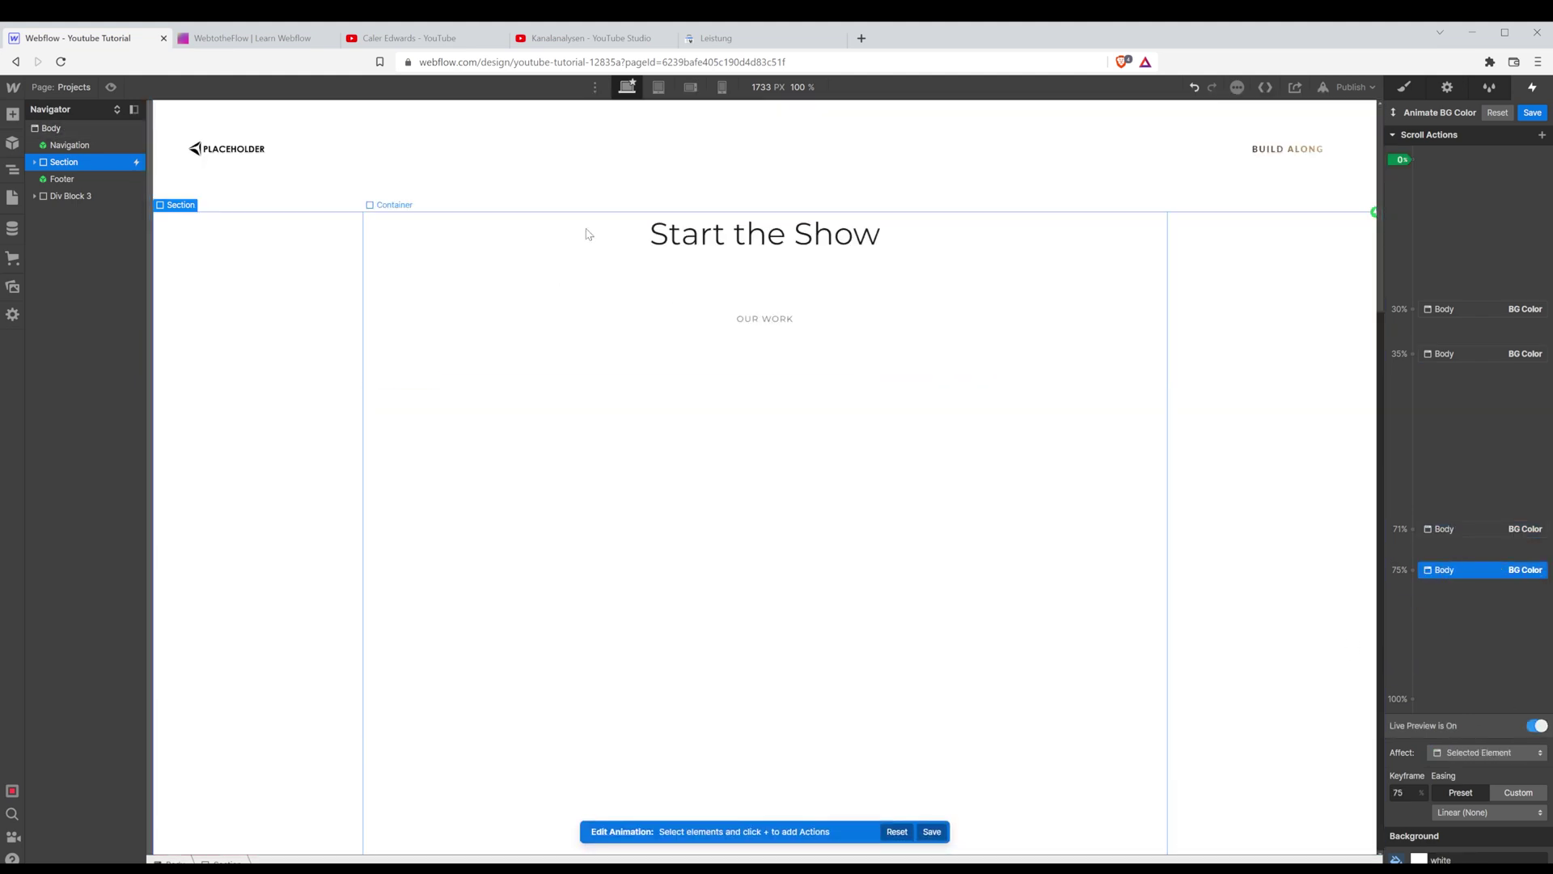
# Preview the page, scroll past all three cards and back up, then exit preview.
pyautogui.hotkey('ctrl', 'shift', 'p')
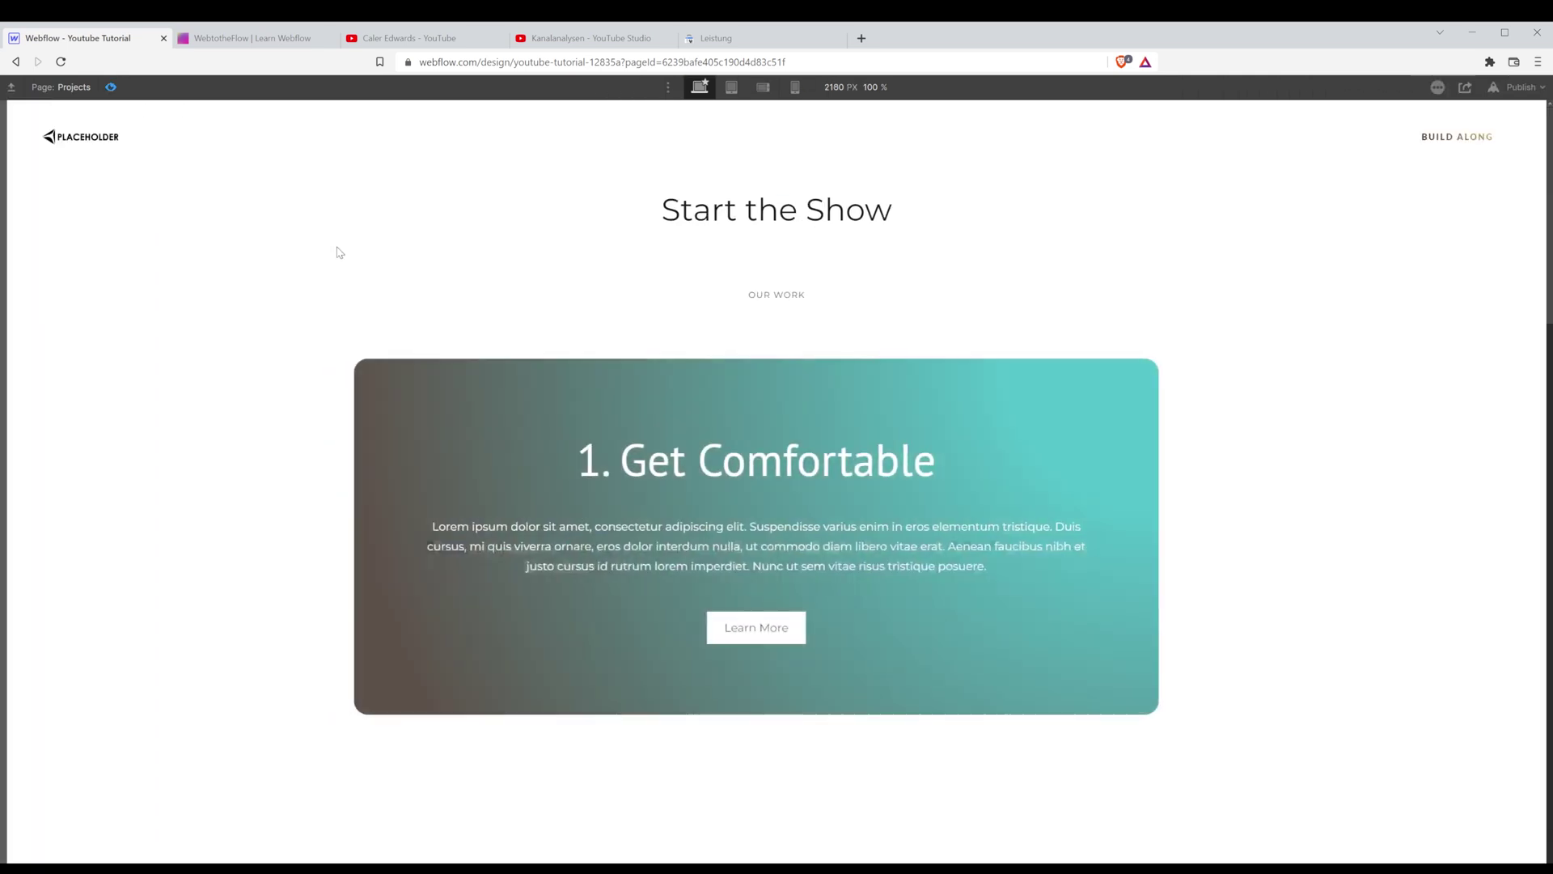
pyautogui.scroll(-2, 269, 283)
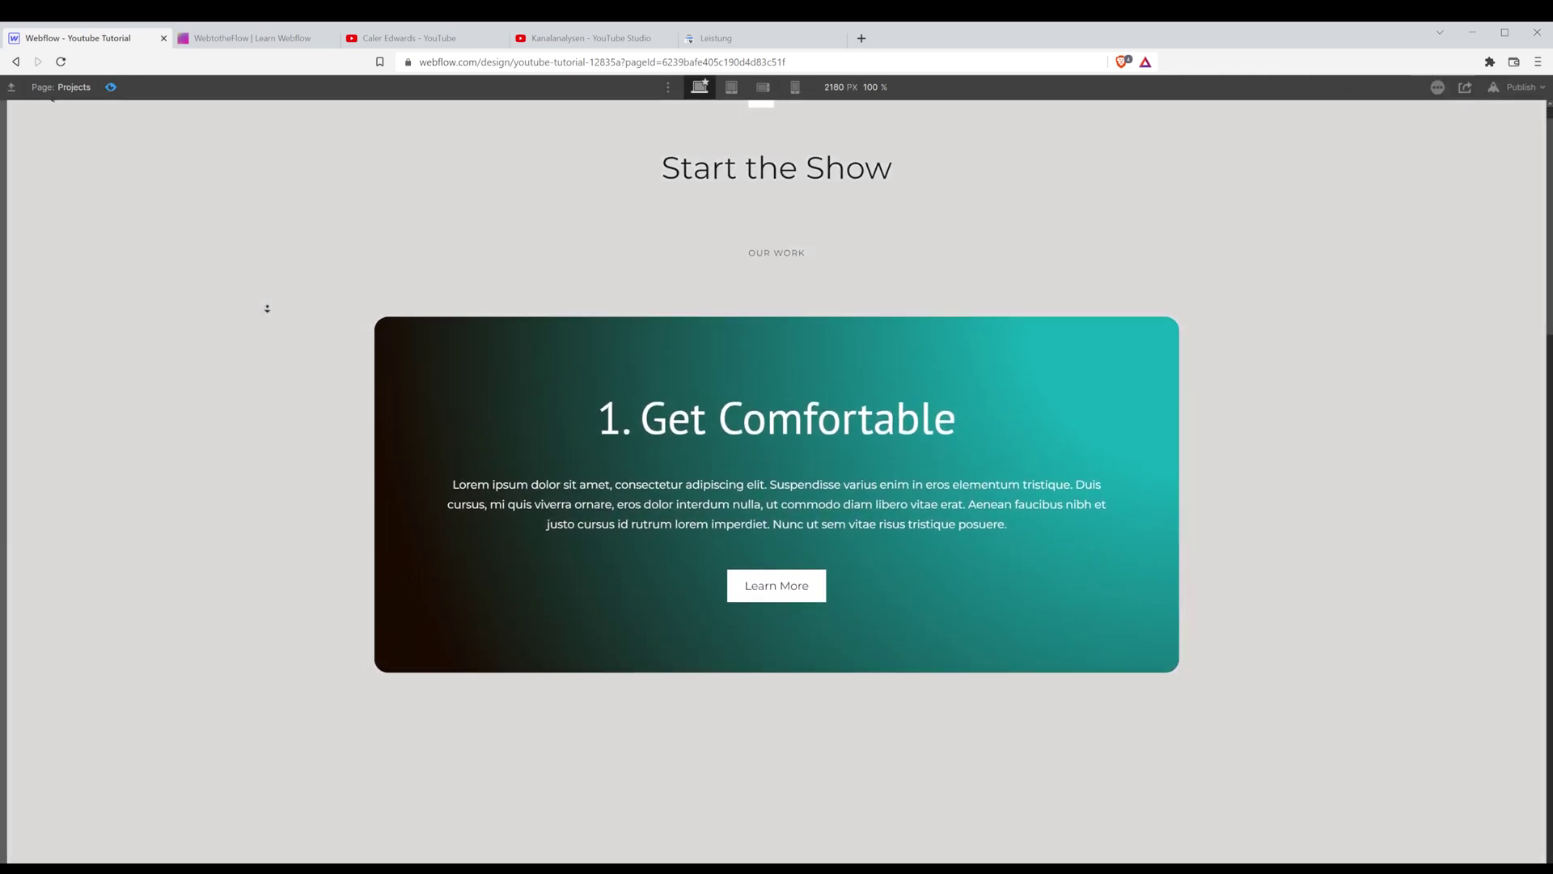
pyautogui.scroll(-5, 267, 314)
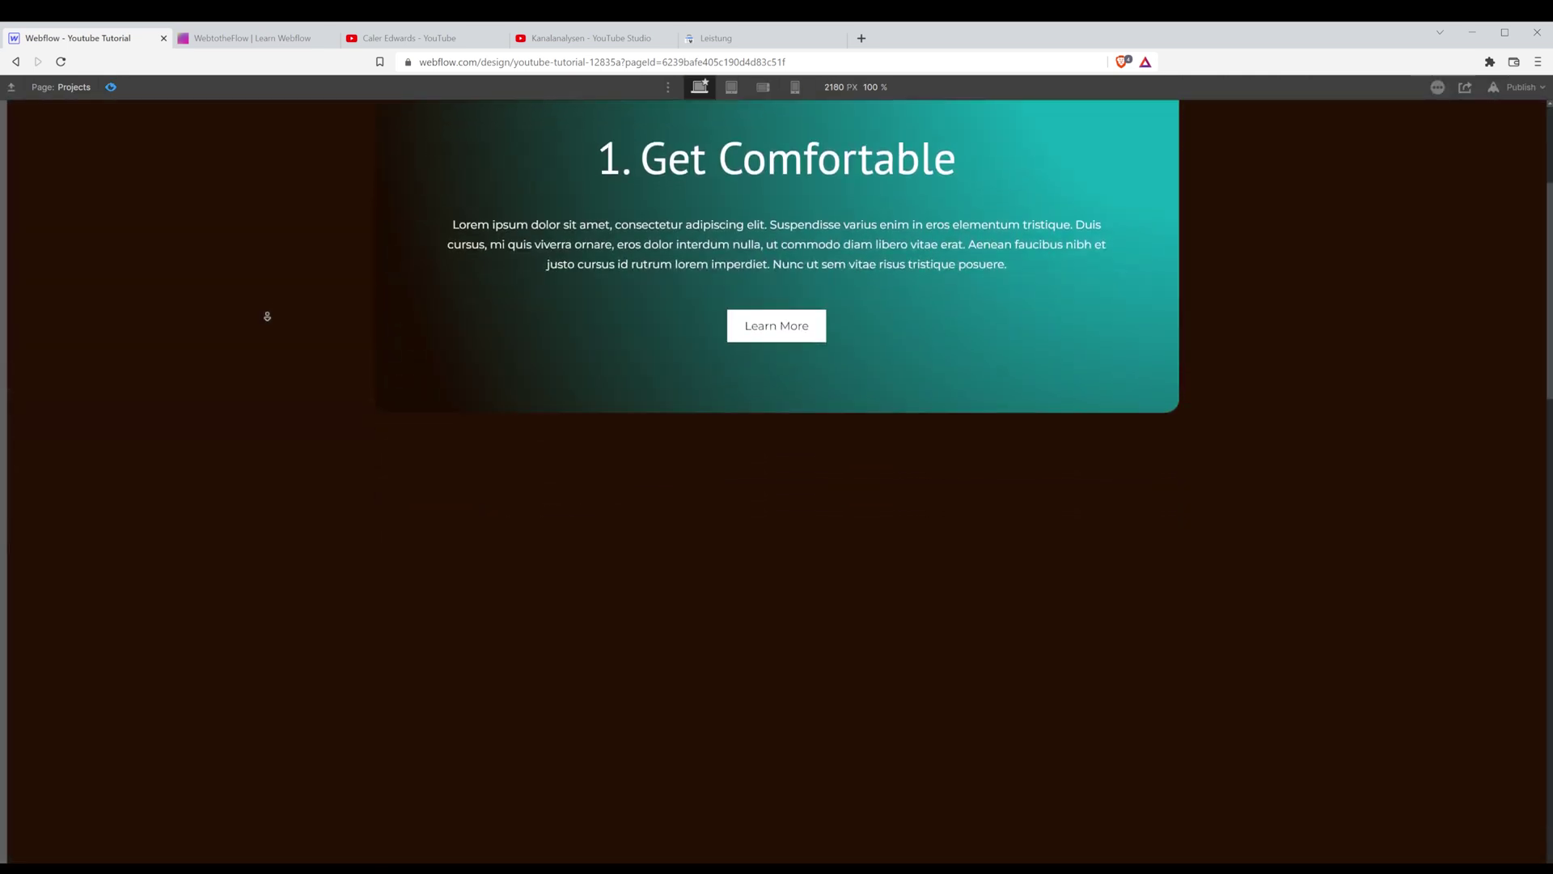
pyautogui.scroll(-9, 268, 329)
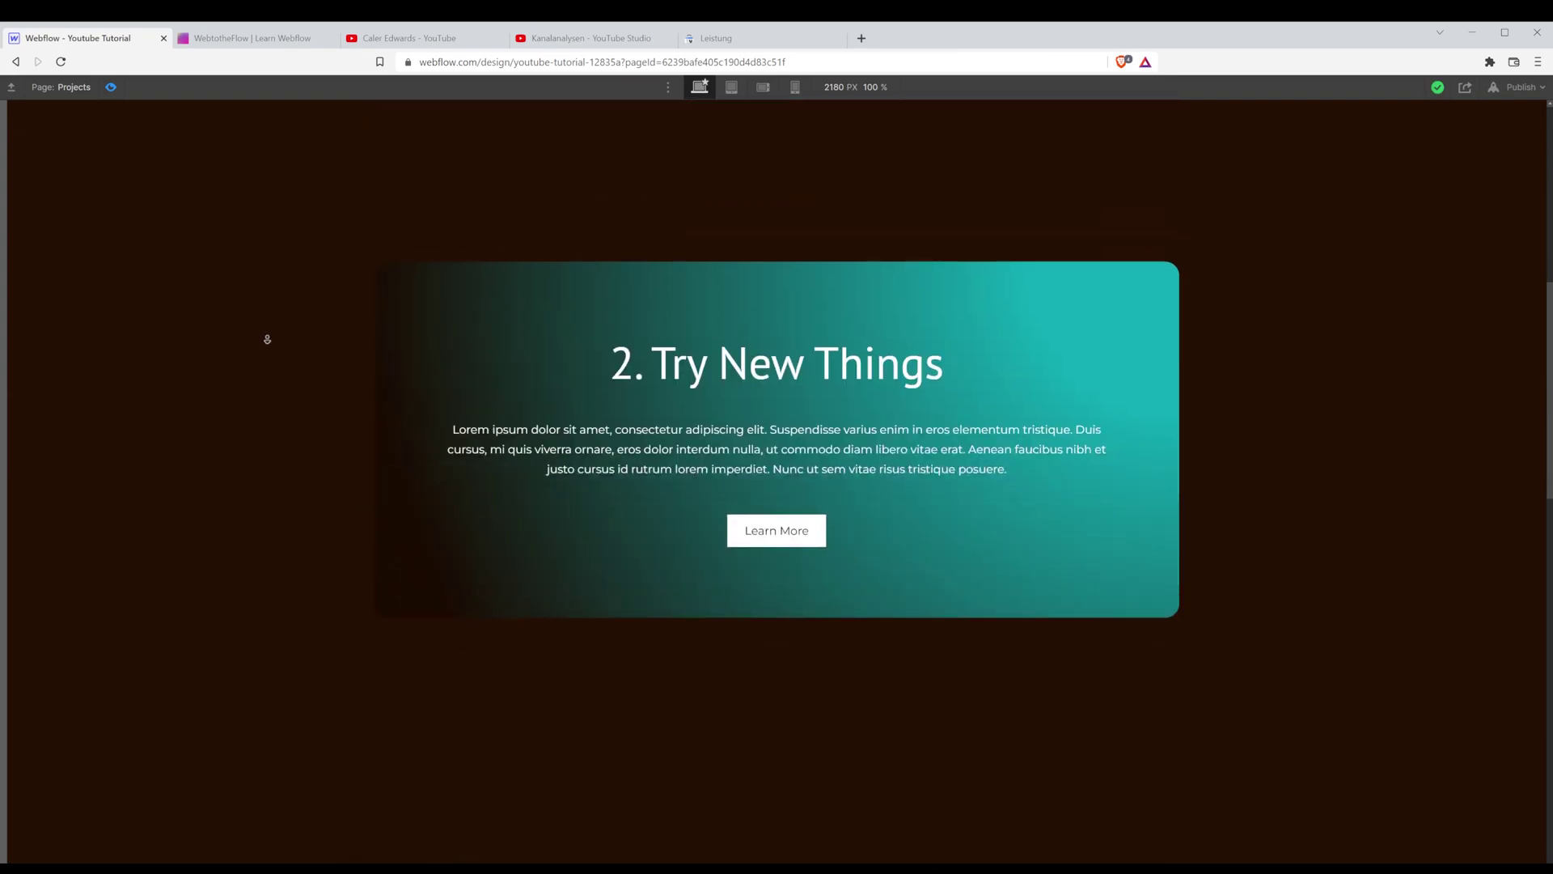
pyautogui.scroll(-10, 266, 344)
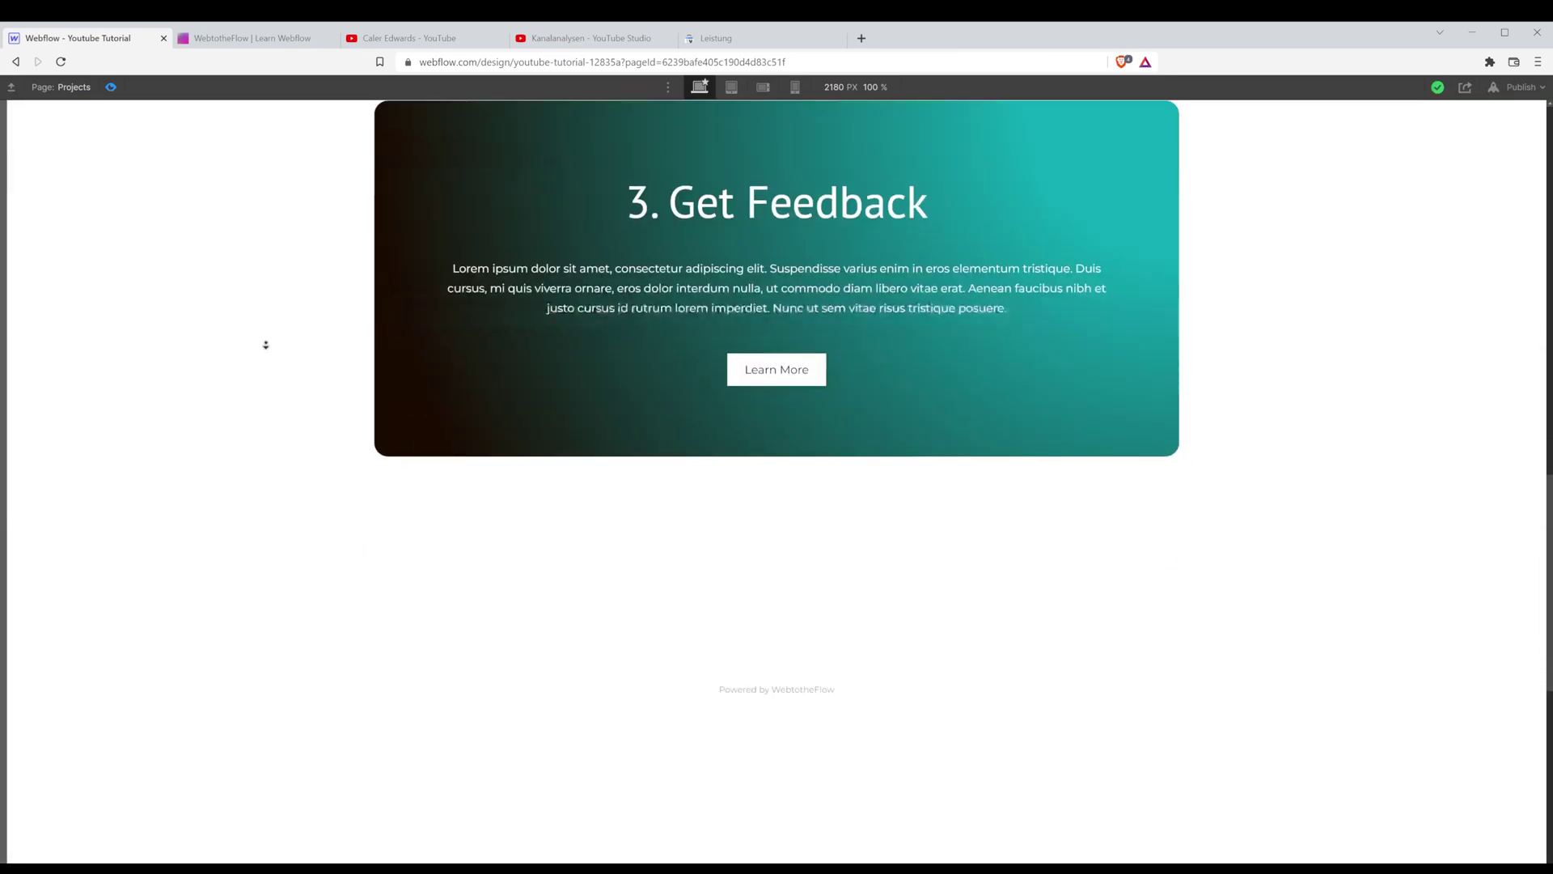
pyautogui.scroll(-2, 264, 332)
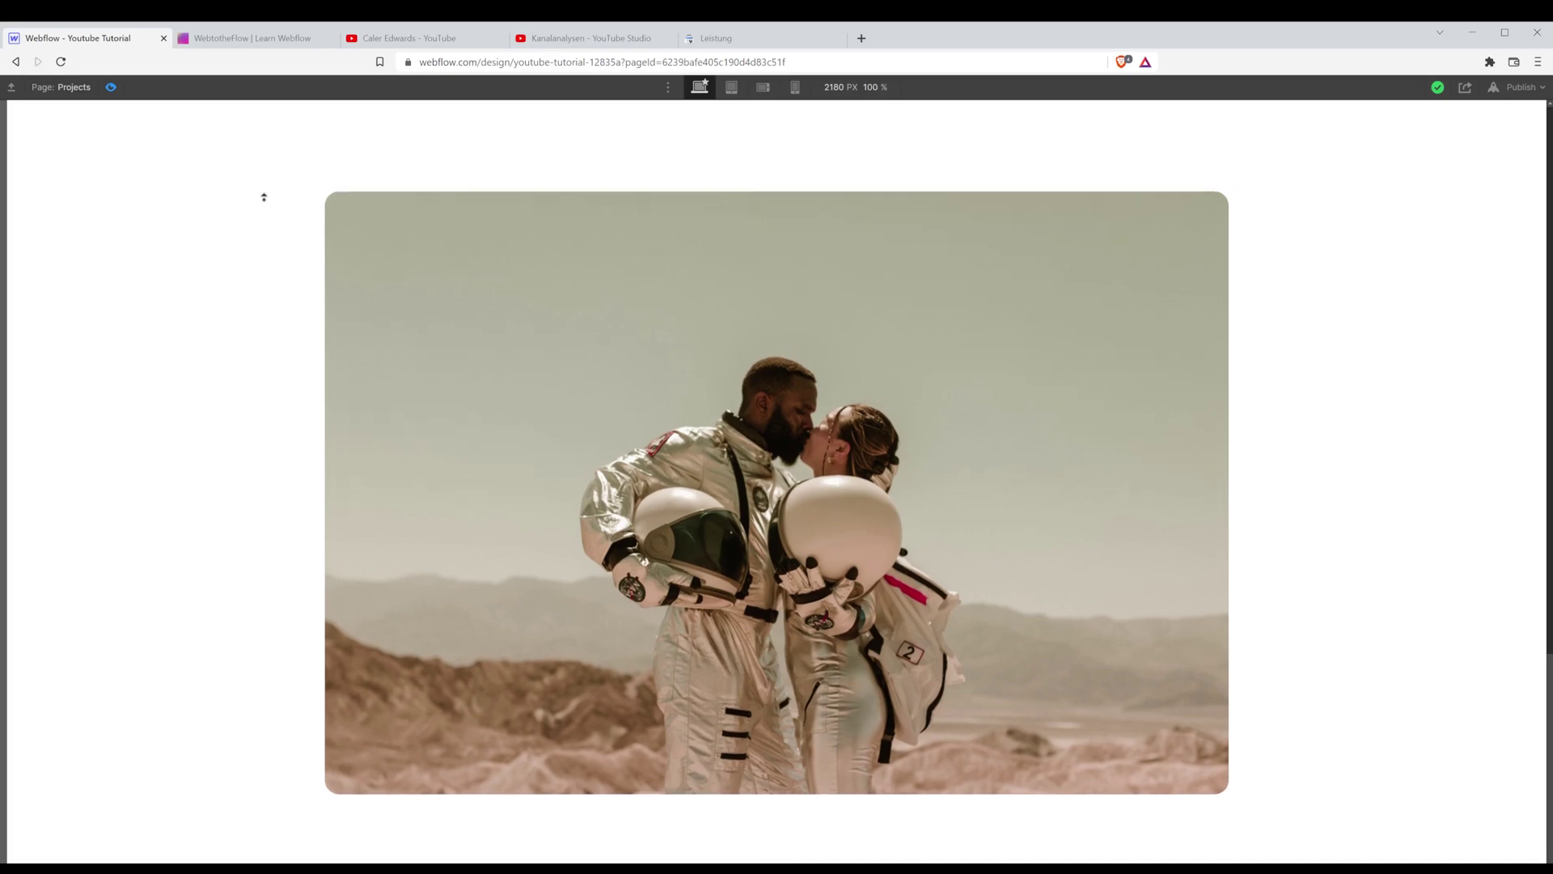
pyautogui.scroll(4, 264, 162)
pyautogui.scroll(20, 264, 146)
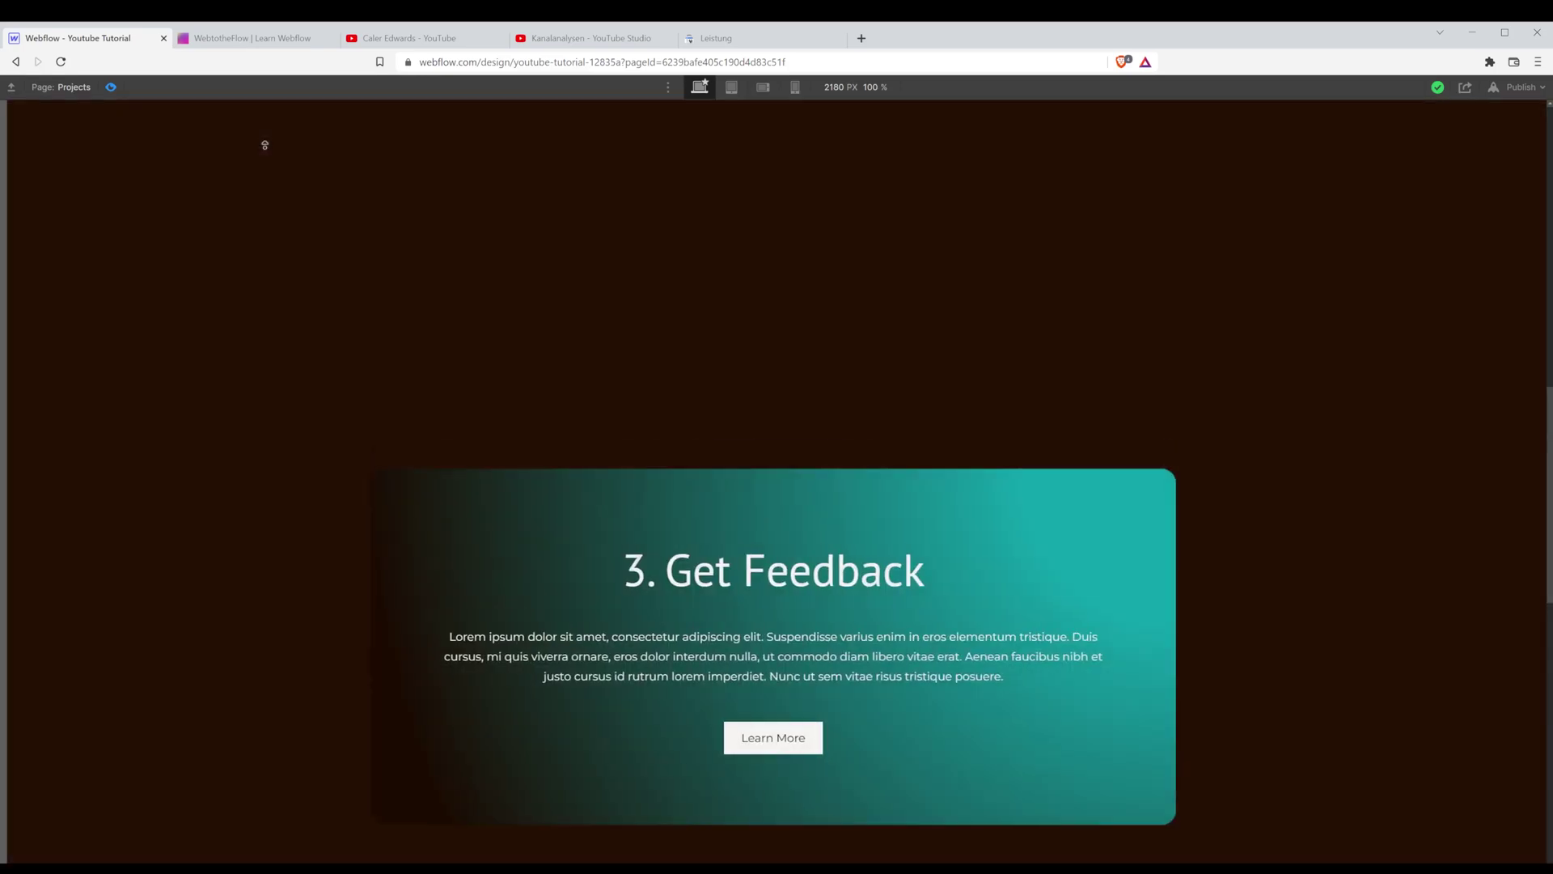
pyautogui.scroll(2, 265, 144)
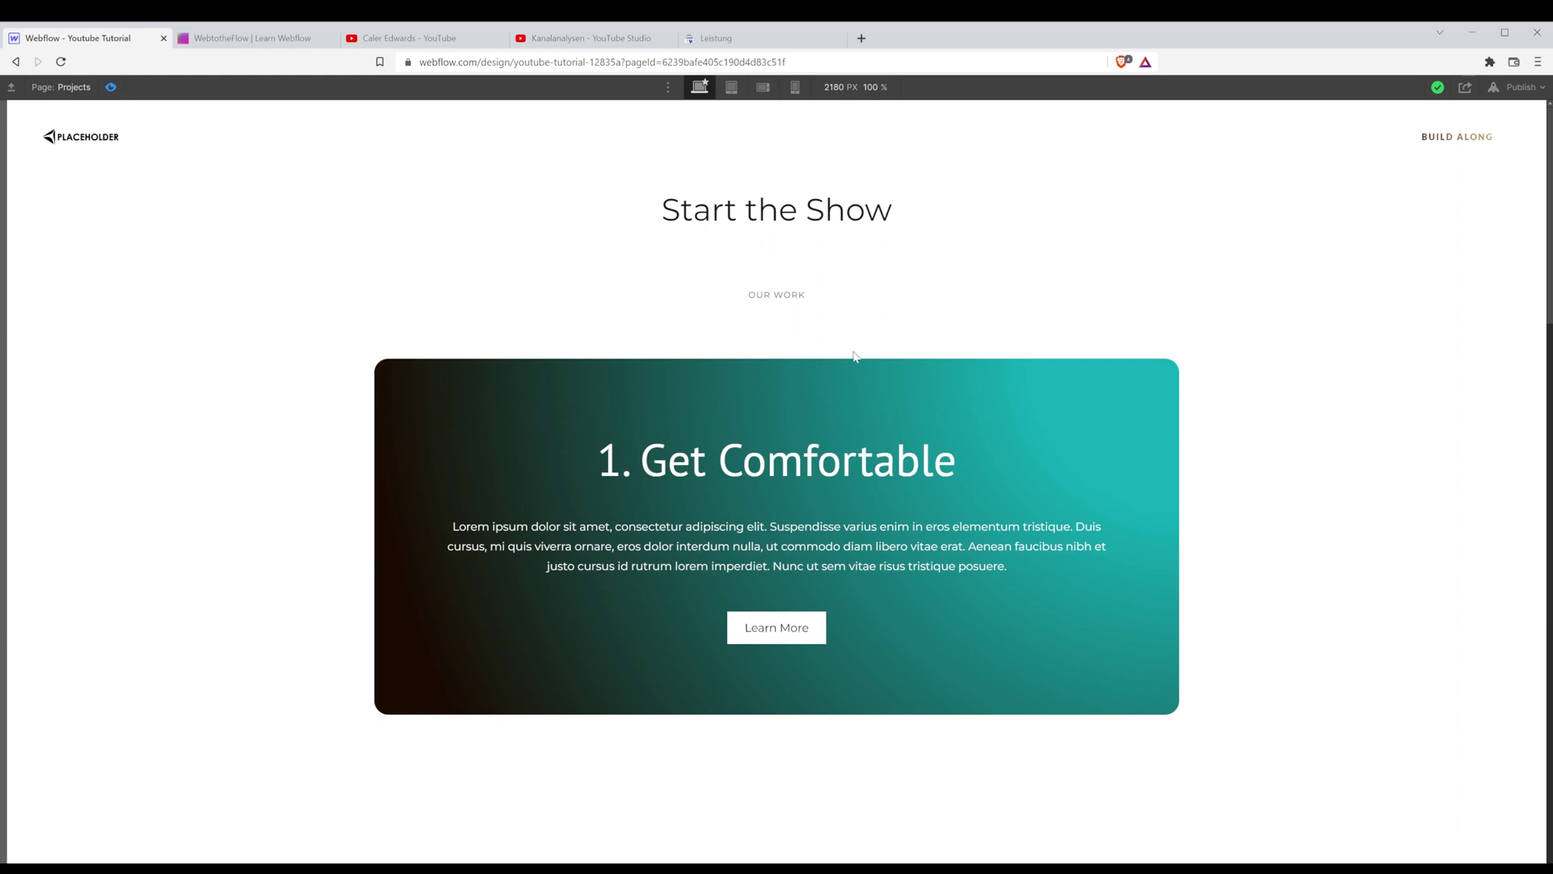
pyautogui.hotkey('ctrl', 'shift', 'p')
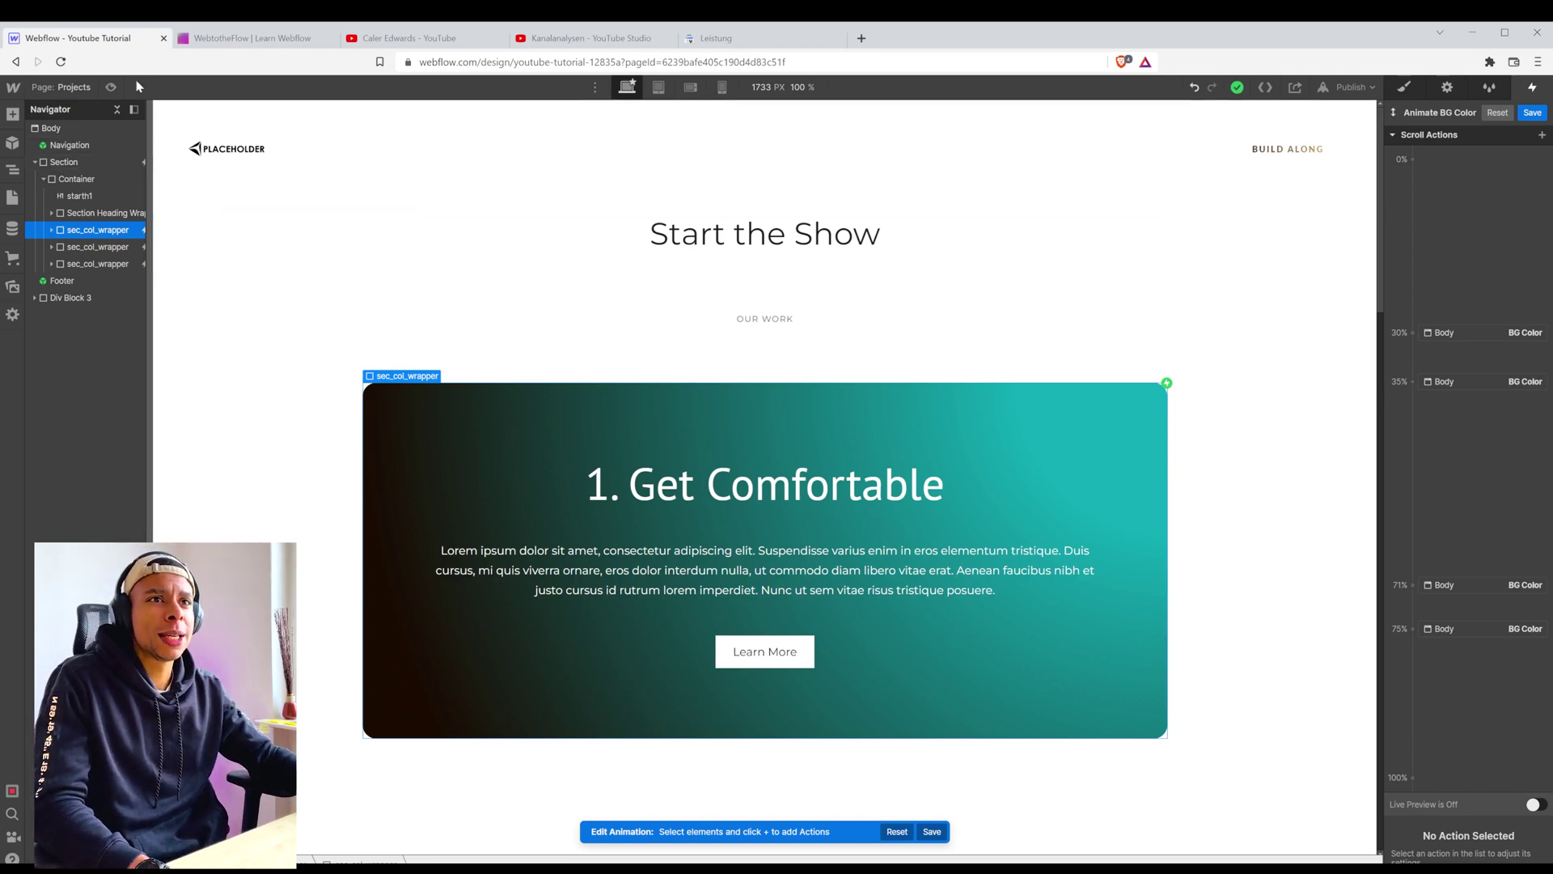
# Preview again, scroll to the '1. Get Comfortable' card and highlight its heading and paragraph text.
pyautogui.click(110, 89)
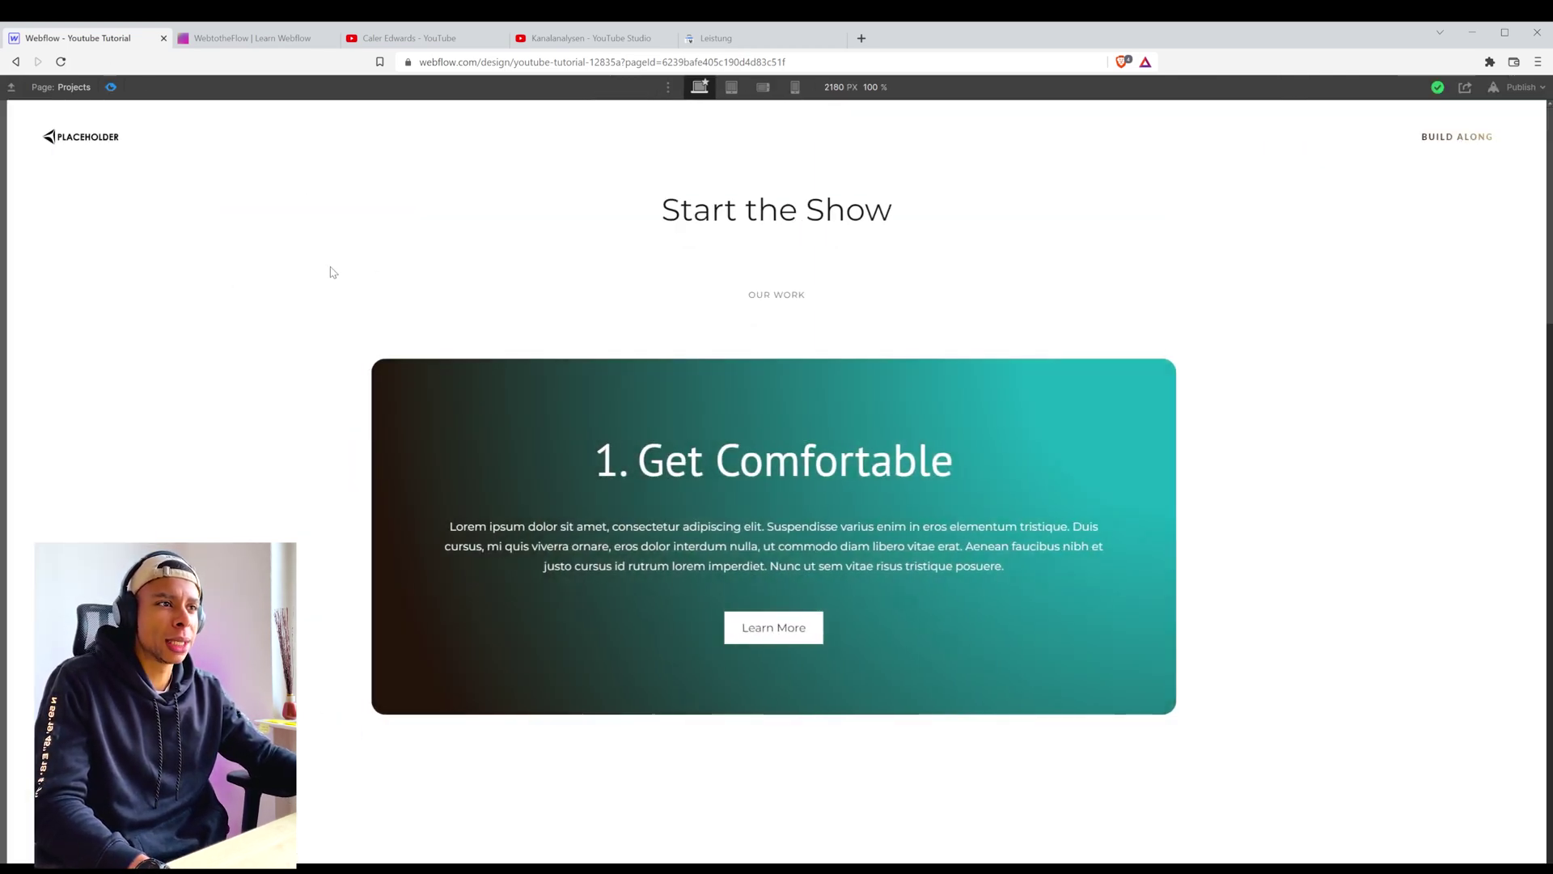
pyautogui.scroll(-1, 326, 315)
pyautogui.scroll(-3, 325, 322)
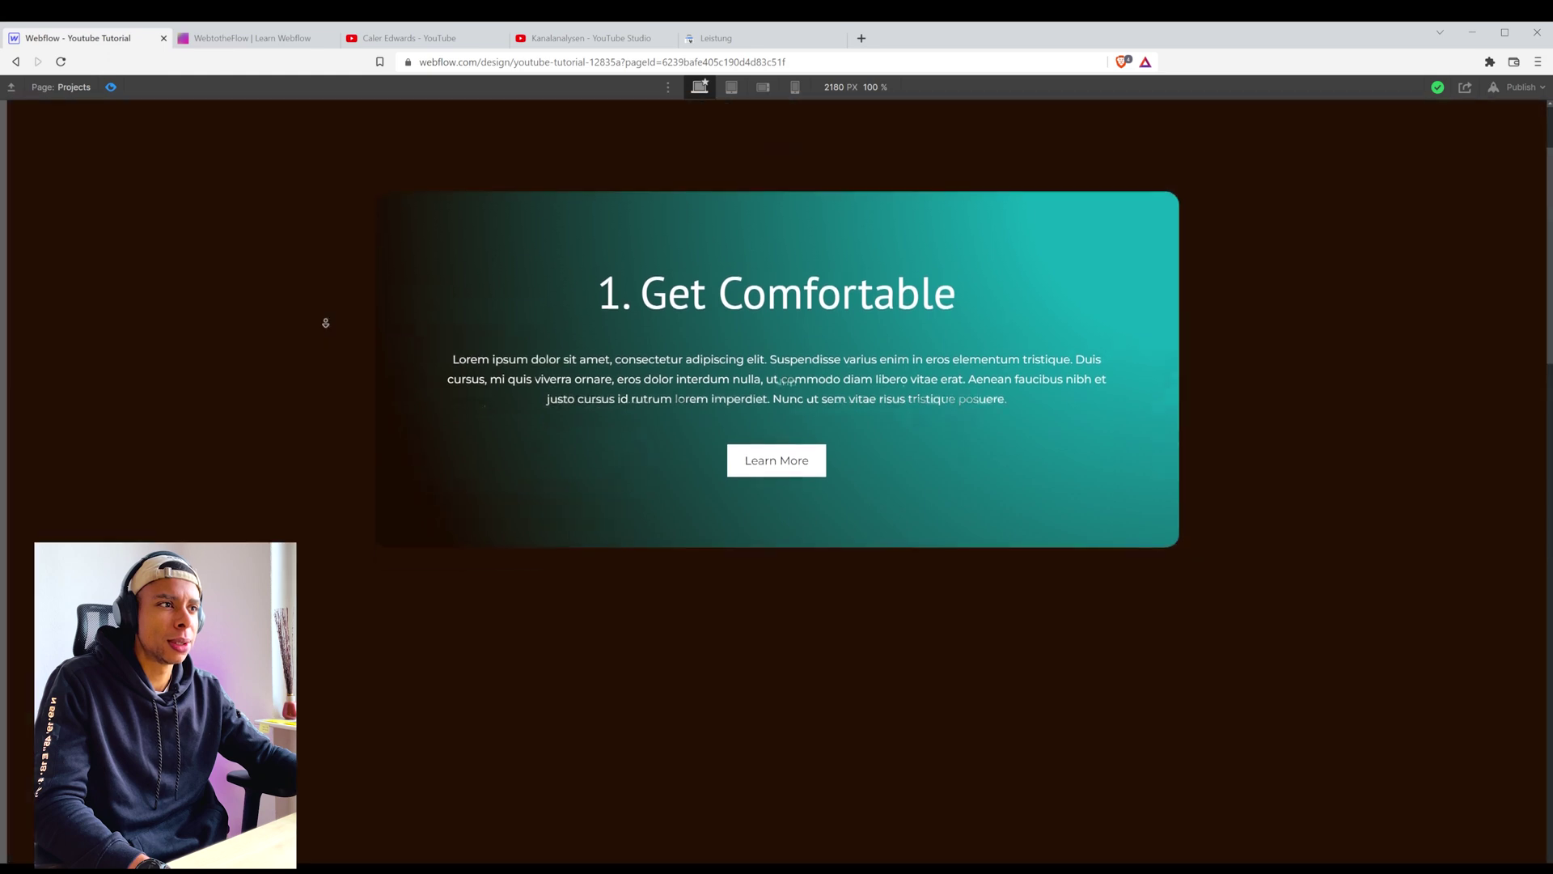
pyautogui.tripleClick(617, 233)
pyautogui.moveTo(617, 233); pyautogui.dragTo(931, 296)
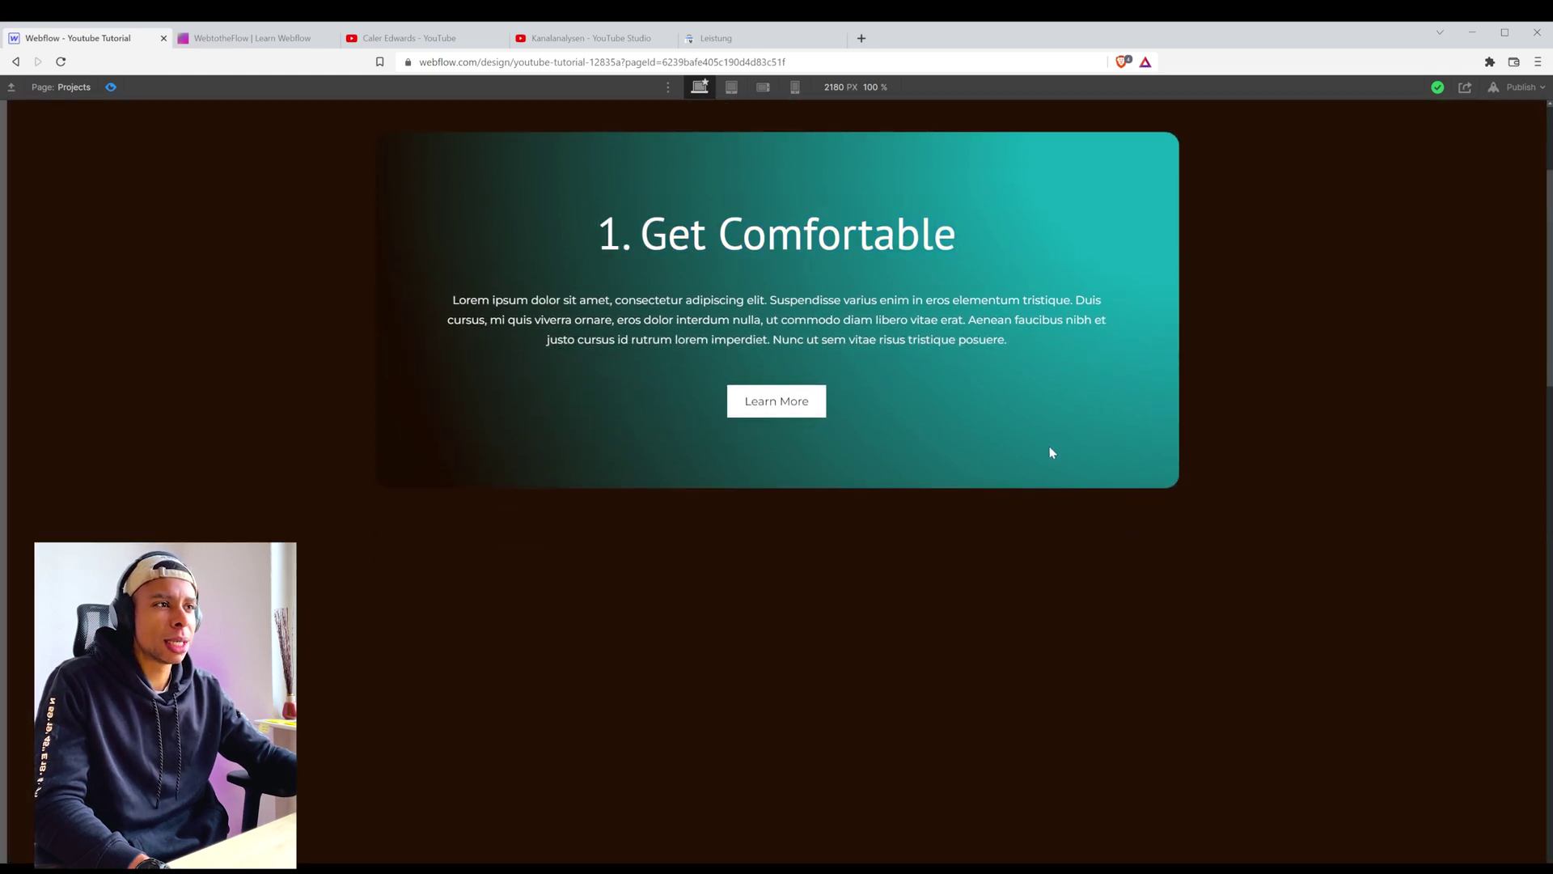
pyautogui.moveTo(1050, 453); pyautogui.dragTo(444, 297)
pyautogui.click(581, 212)
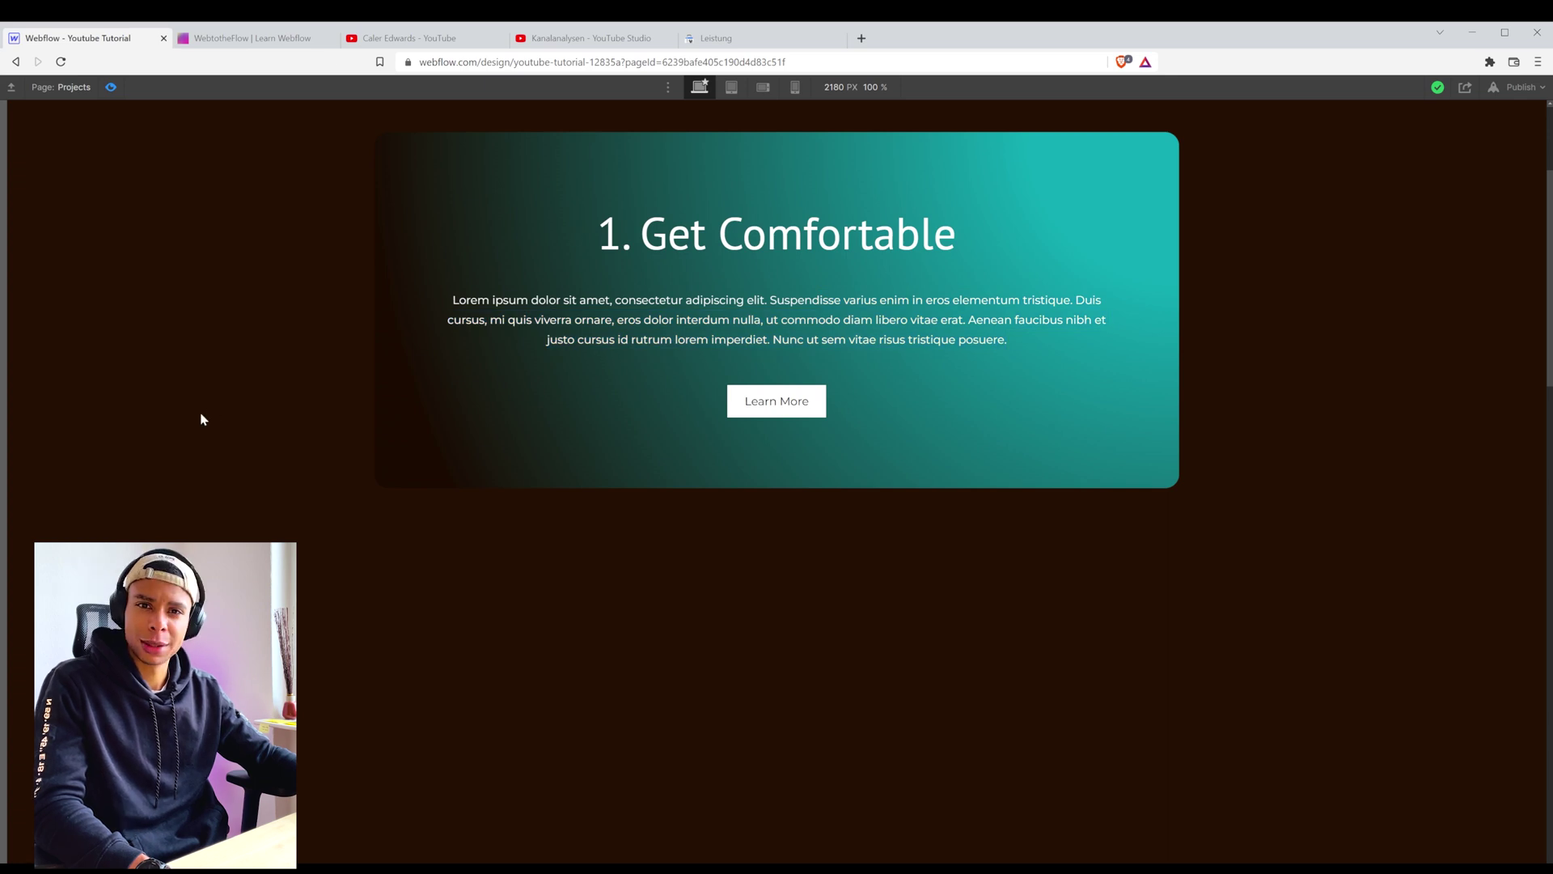
pyautogui.scroll(3, 194, 407)
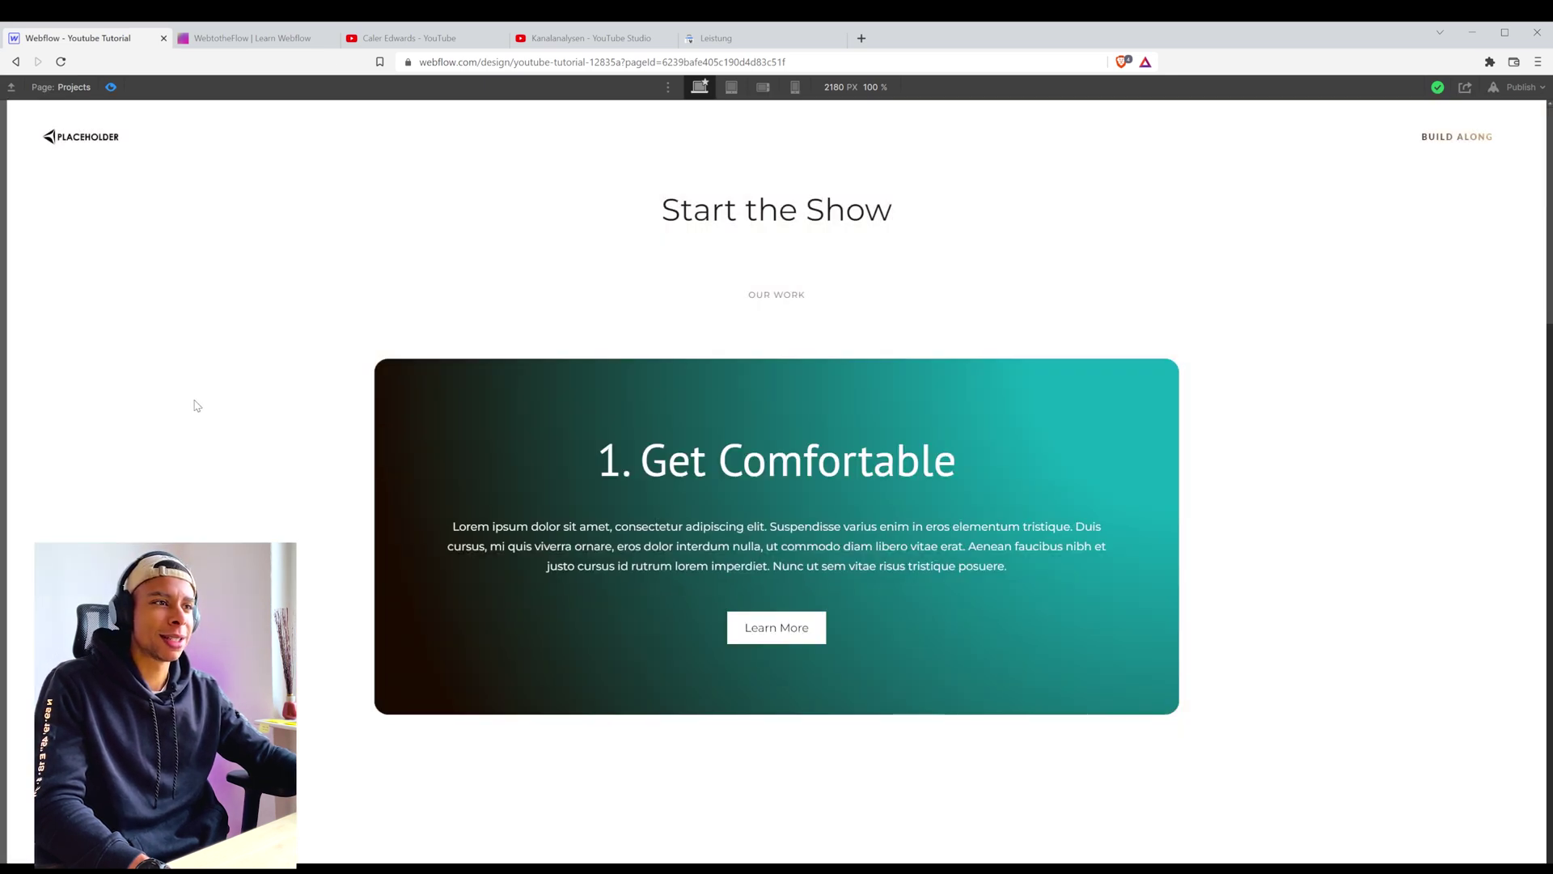
# Exit preview and switch selection between the first card's wrapper and the Section.
pyautogui.click(111, 87)
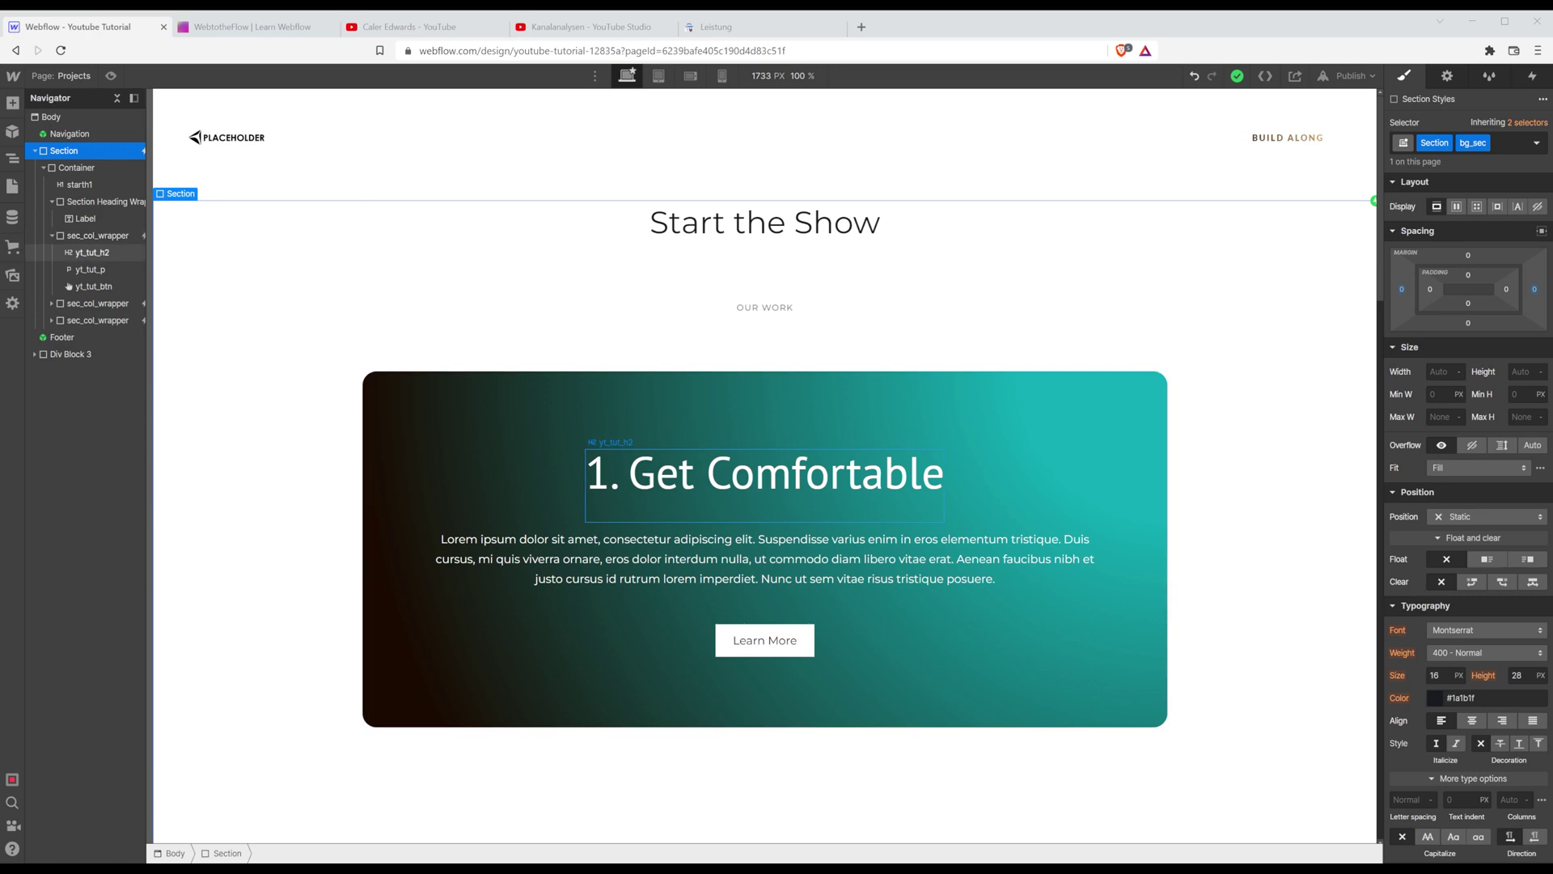
pyautogui.scroll(-4, 429, 396)
pyautogui.scroll(4, 429, 396)
pyautogui.click(522, 442)
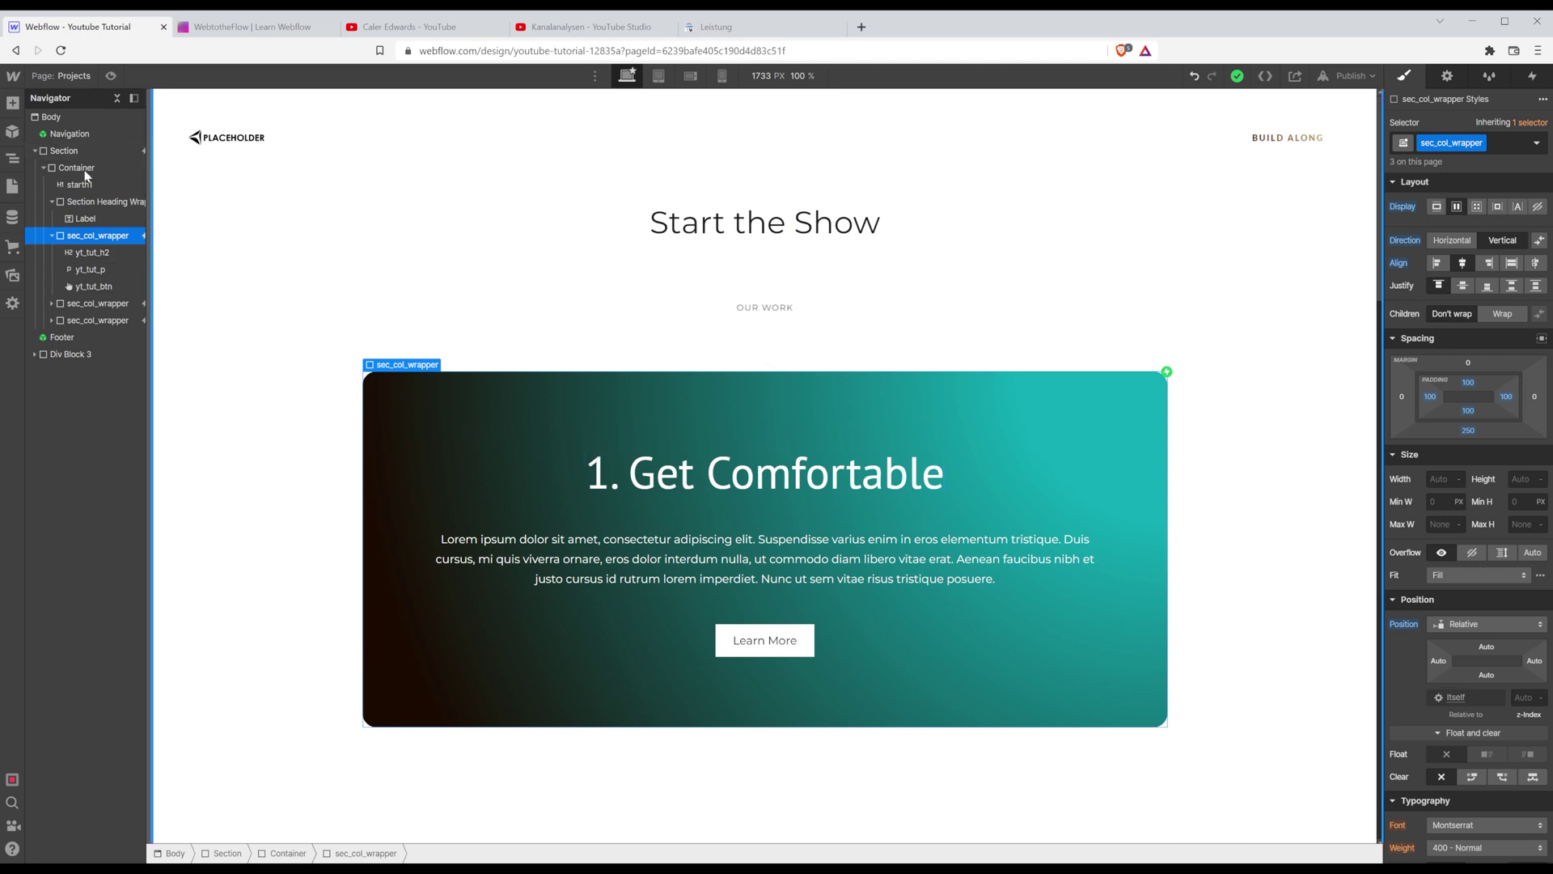
pyautogui.click(64, 150)
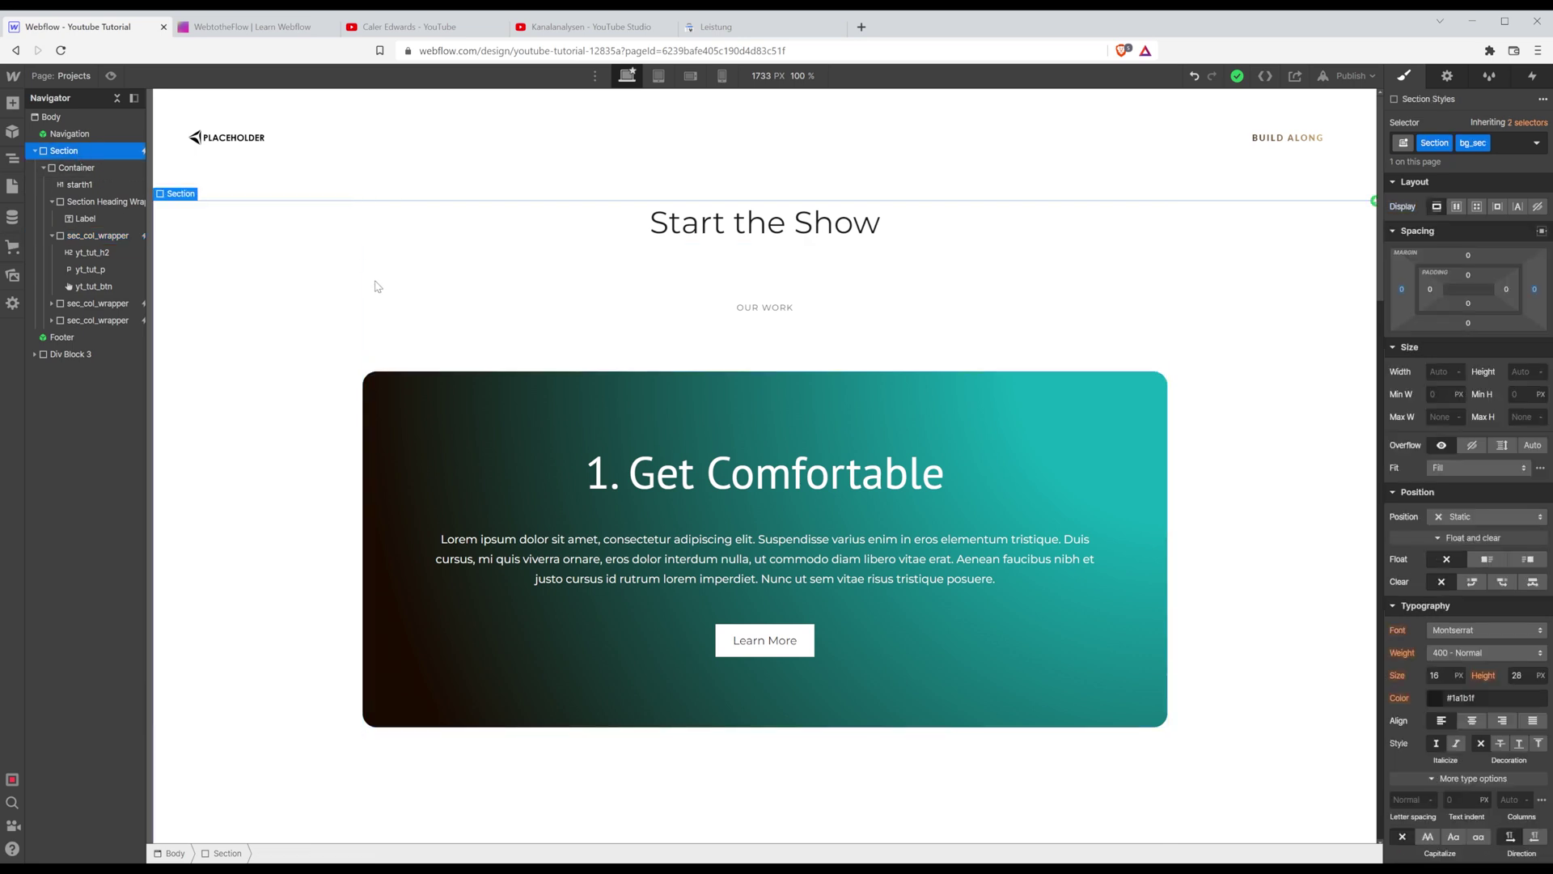
pyautogui.click(400, 401)
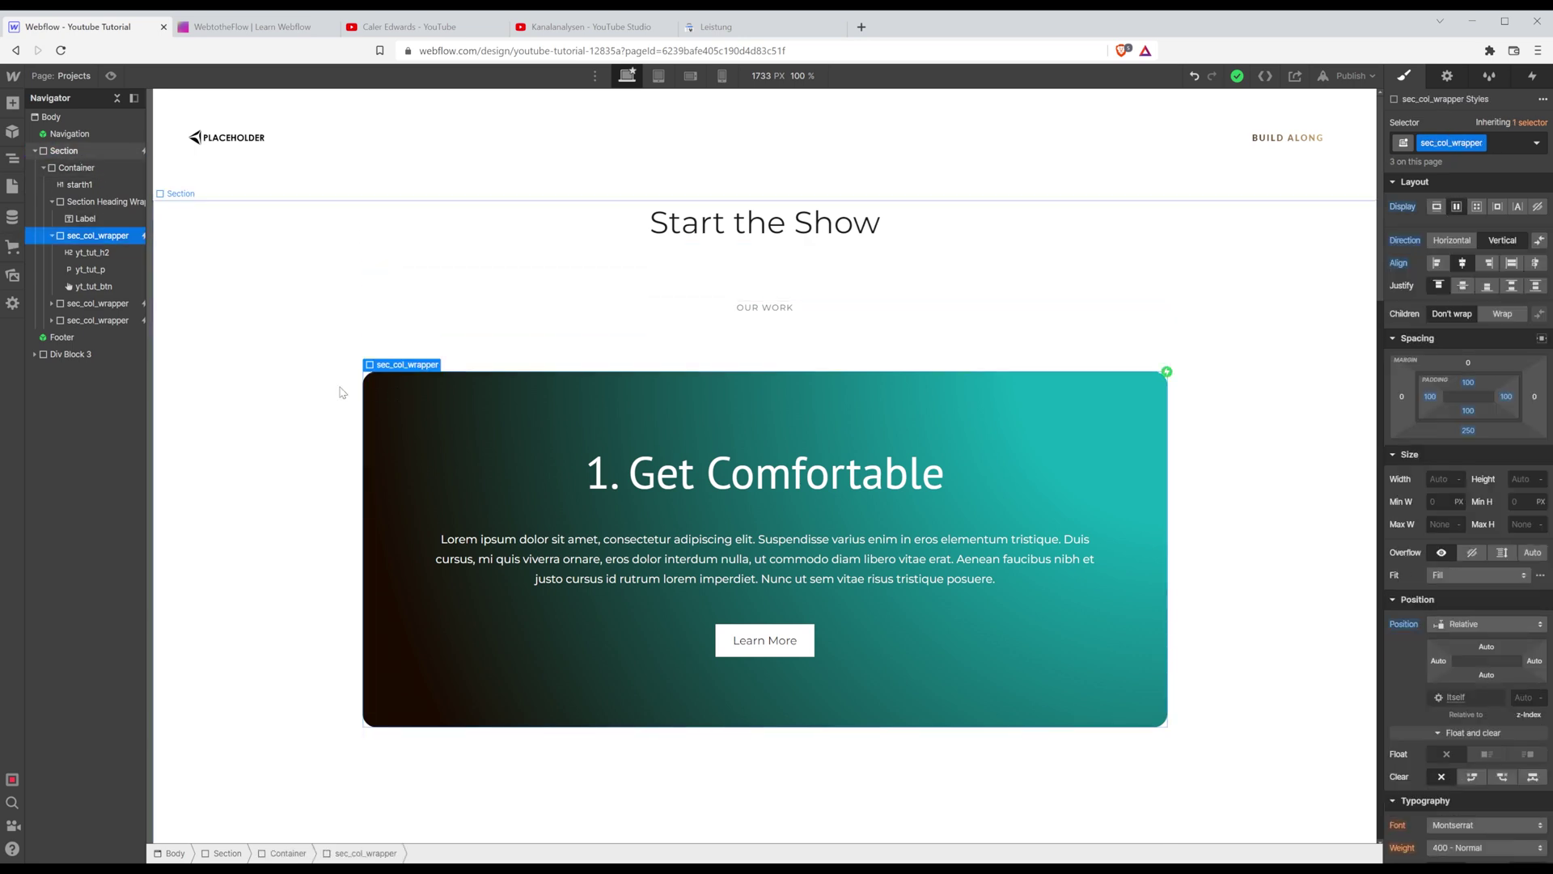
pyautogui.click(323, 291)
# Give the OUR WORK label a 569 px bottom margin, then select the first card's sec_col_wrapper.
pyautogui.click(760, 312)
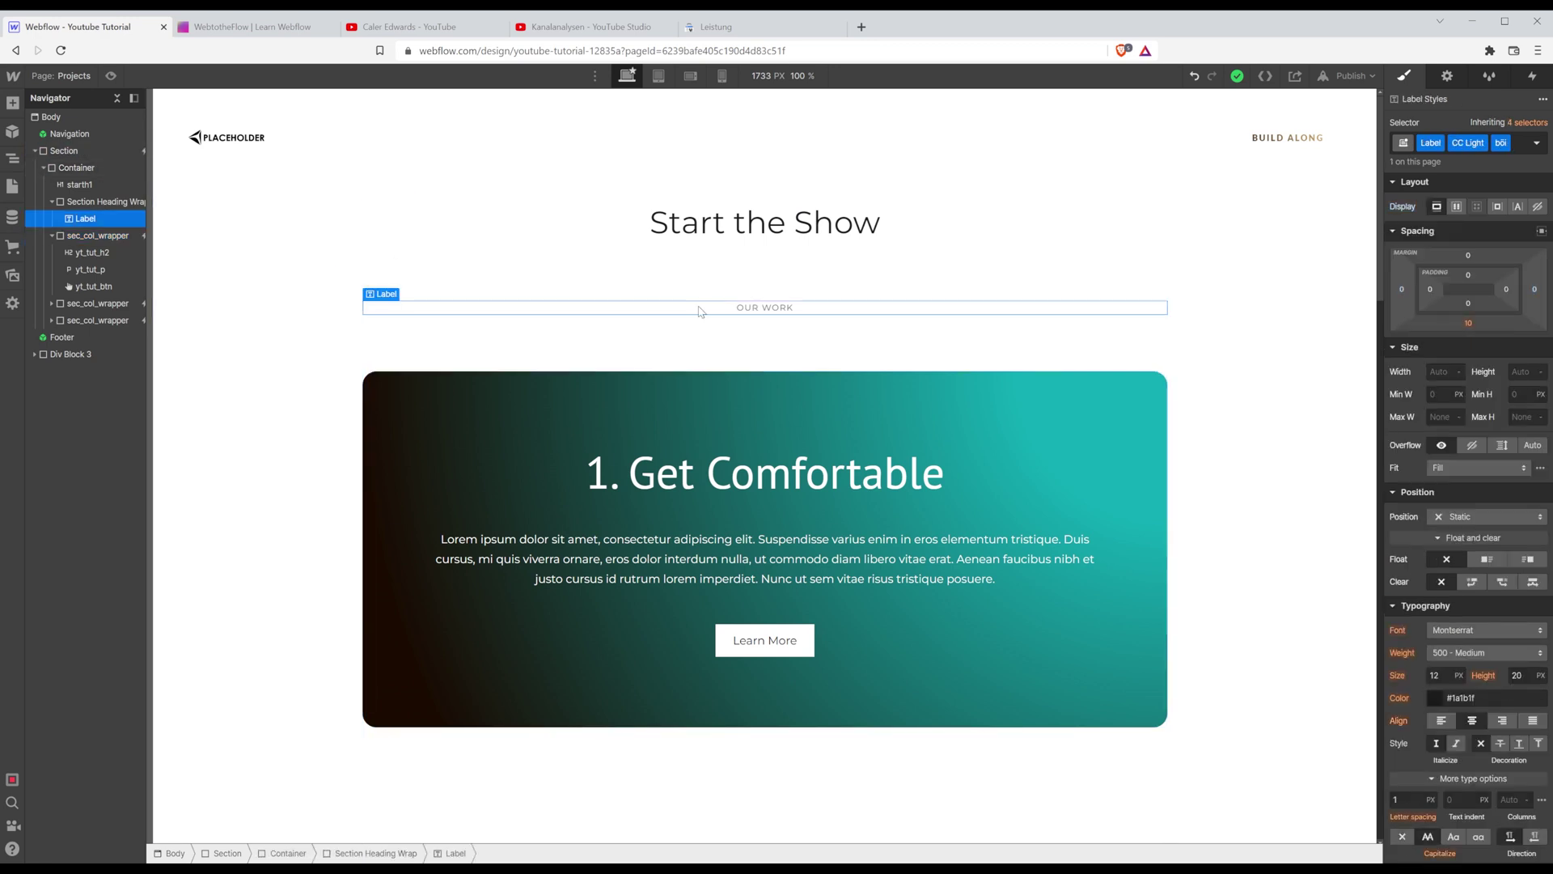
pyautogui.moveTo(1468, 322); pyautogui.dragTo(1497, 718)
pyautogui.scroll(-4, 907, 278)
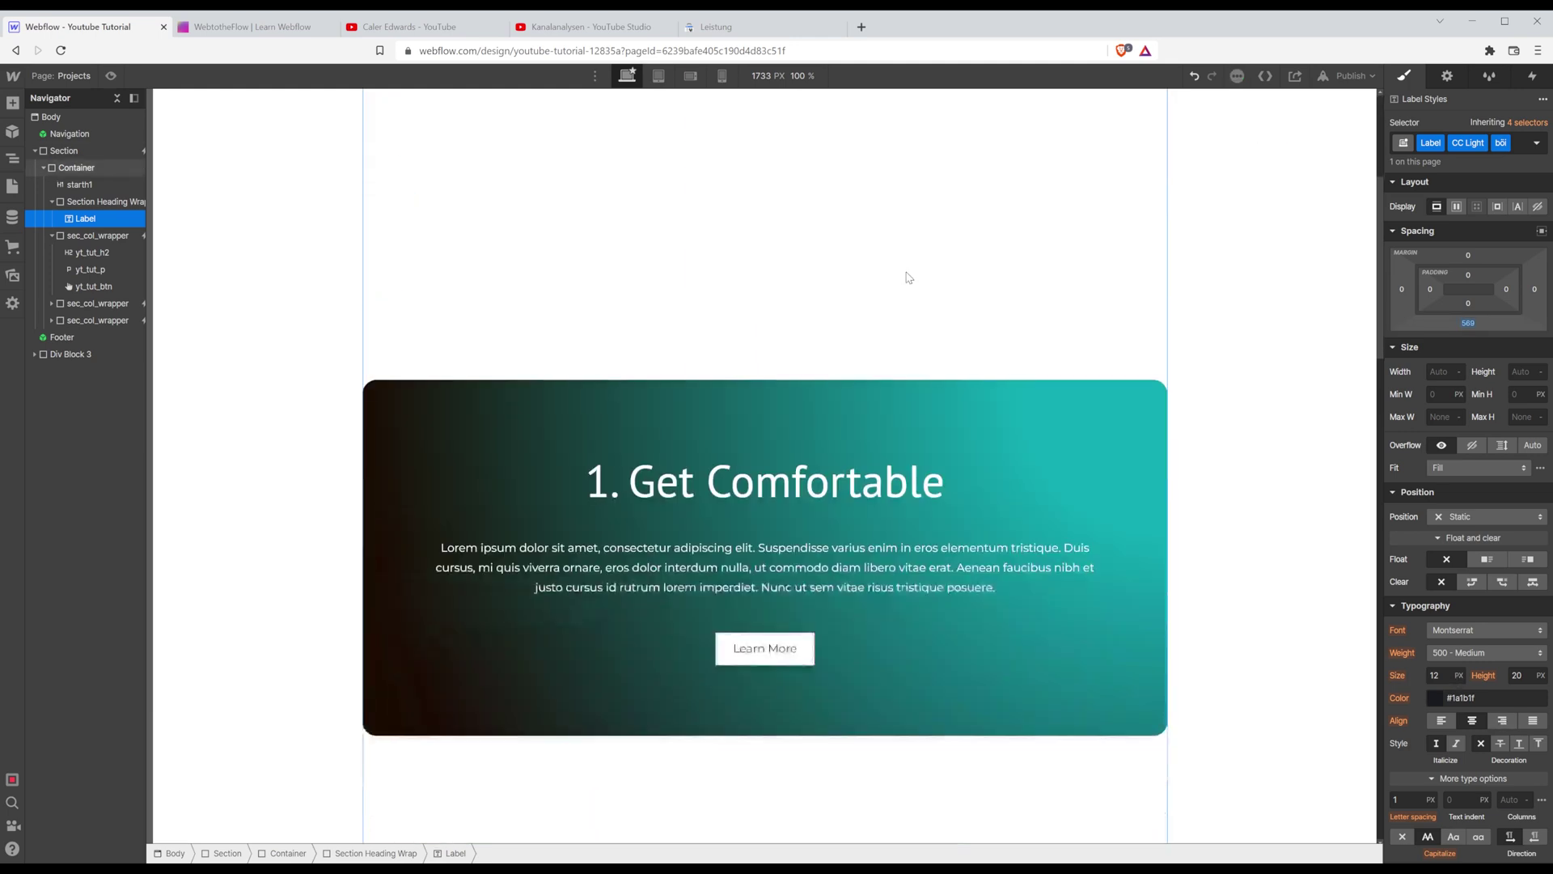
pyautogui.click(386, 410)
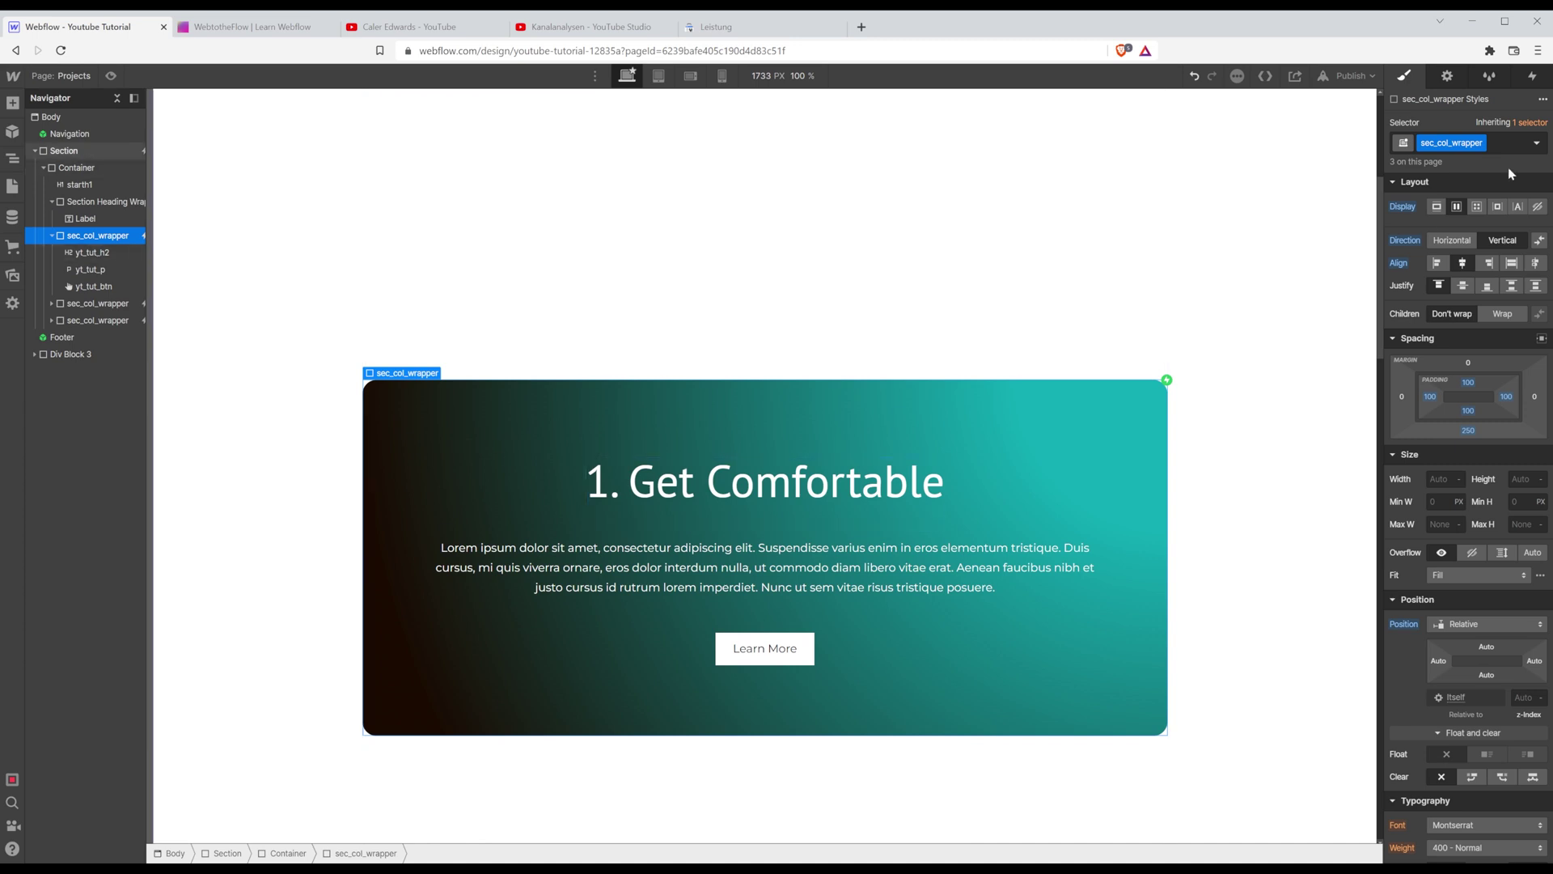
# Delete the first card's existing element trigger.
pyautogui.click(1532, 75)
pyautogui.click(1542, 142)
pyautogui.click(888, 522)
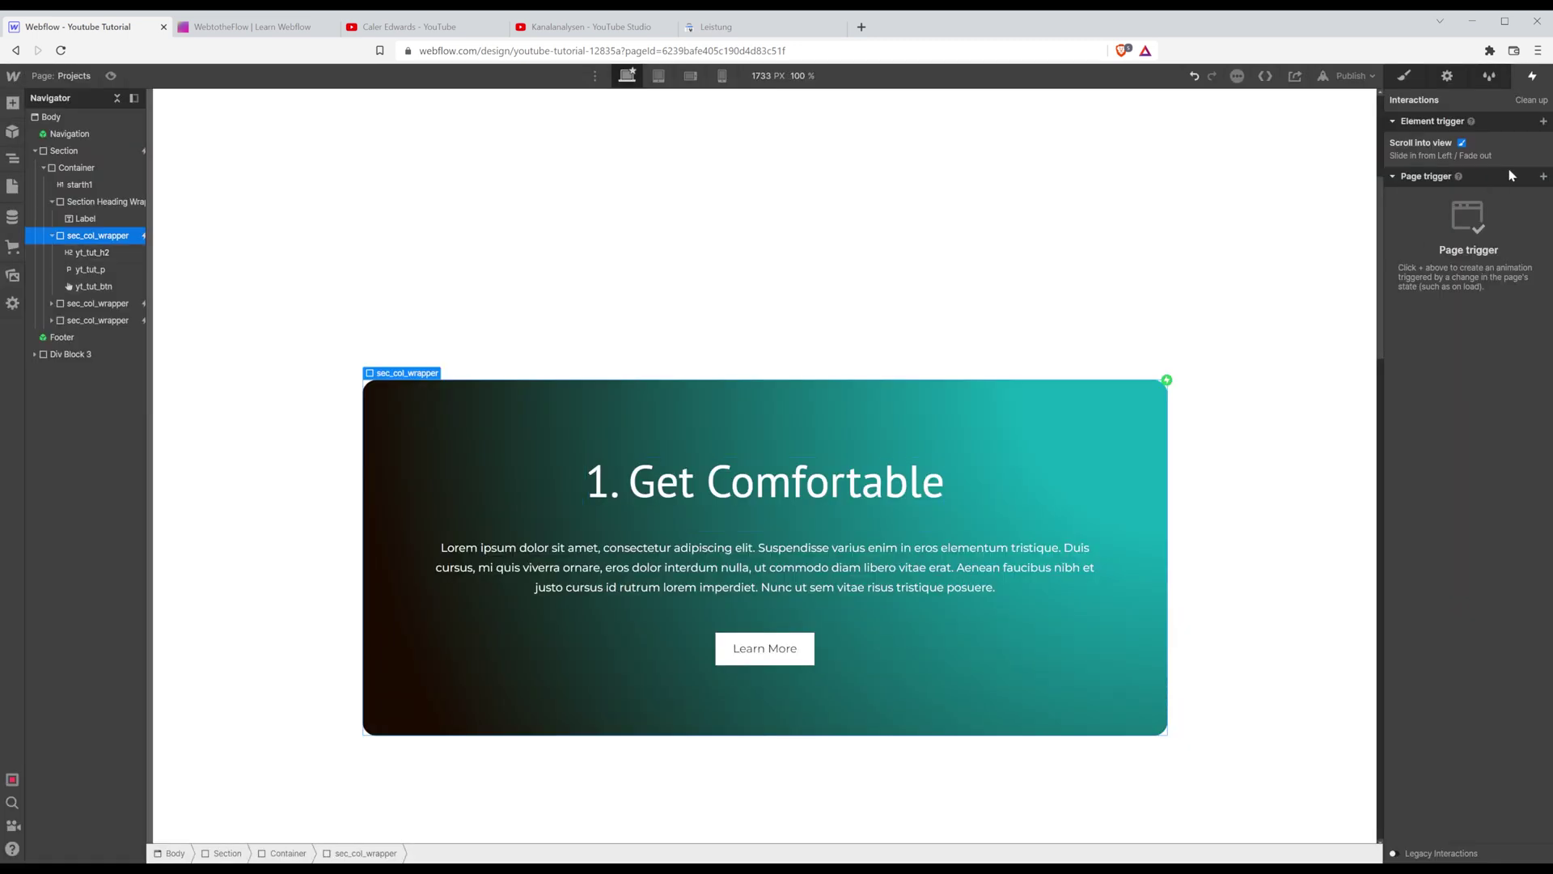
# Add a Scroll into view trigger that starts a new timed animation named 'Carrd Scroll In'.
pyautogui.click(1543, 120)
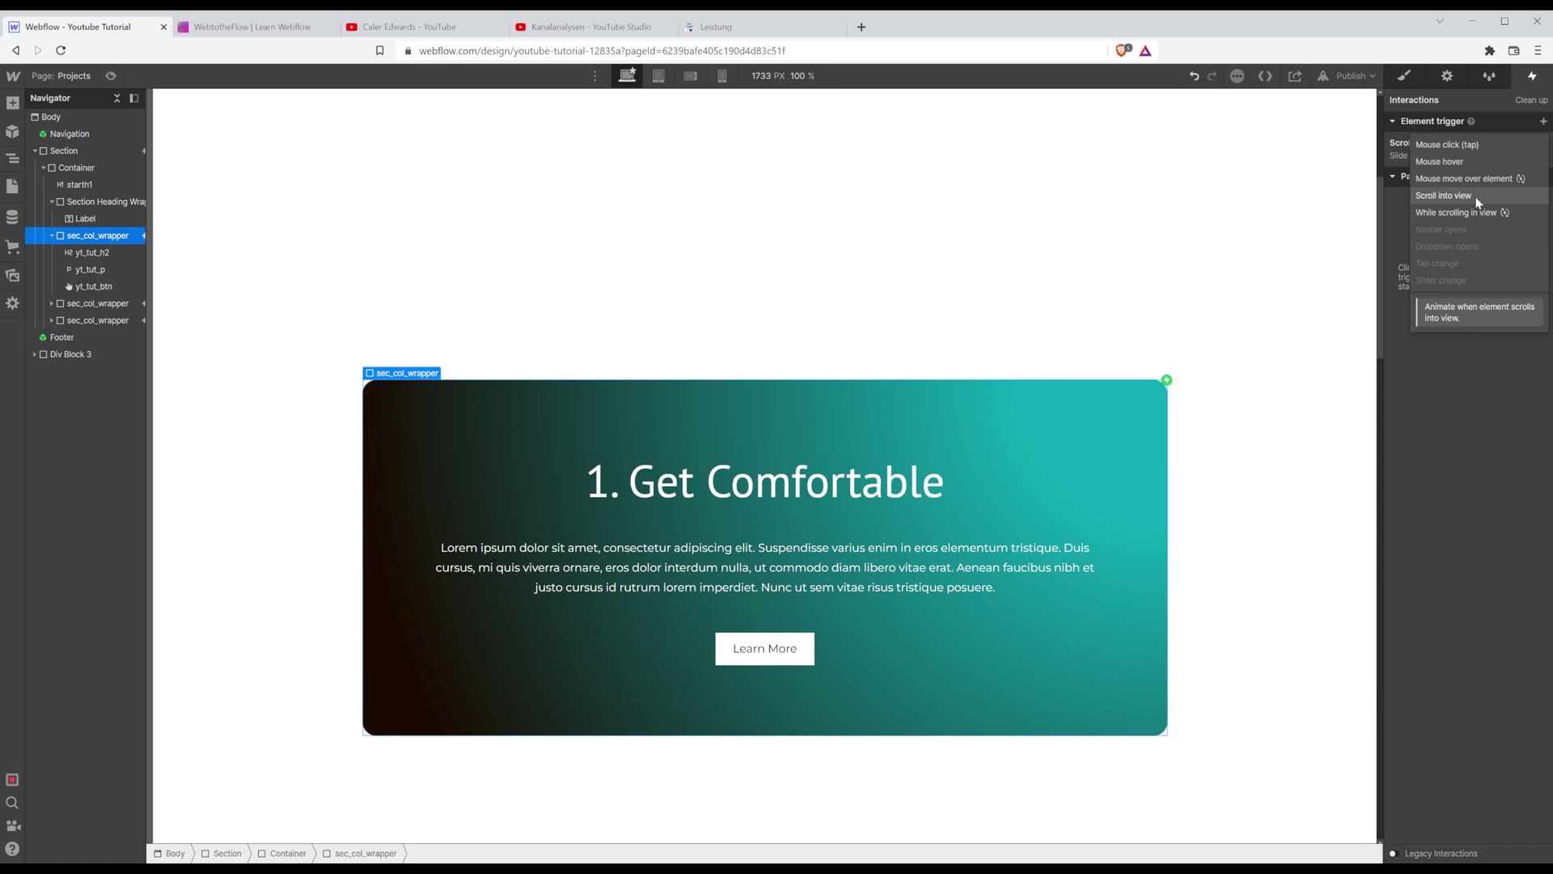
pyautogui.click(1476, 196)
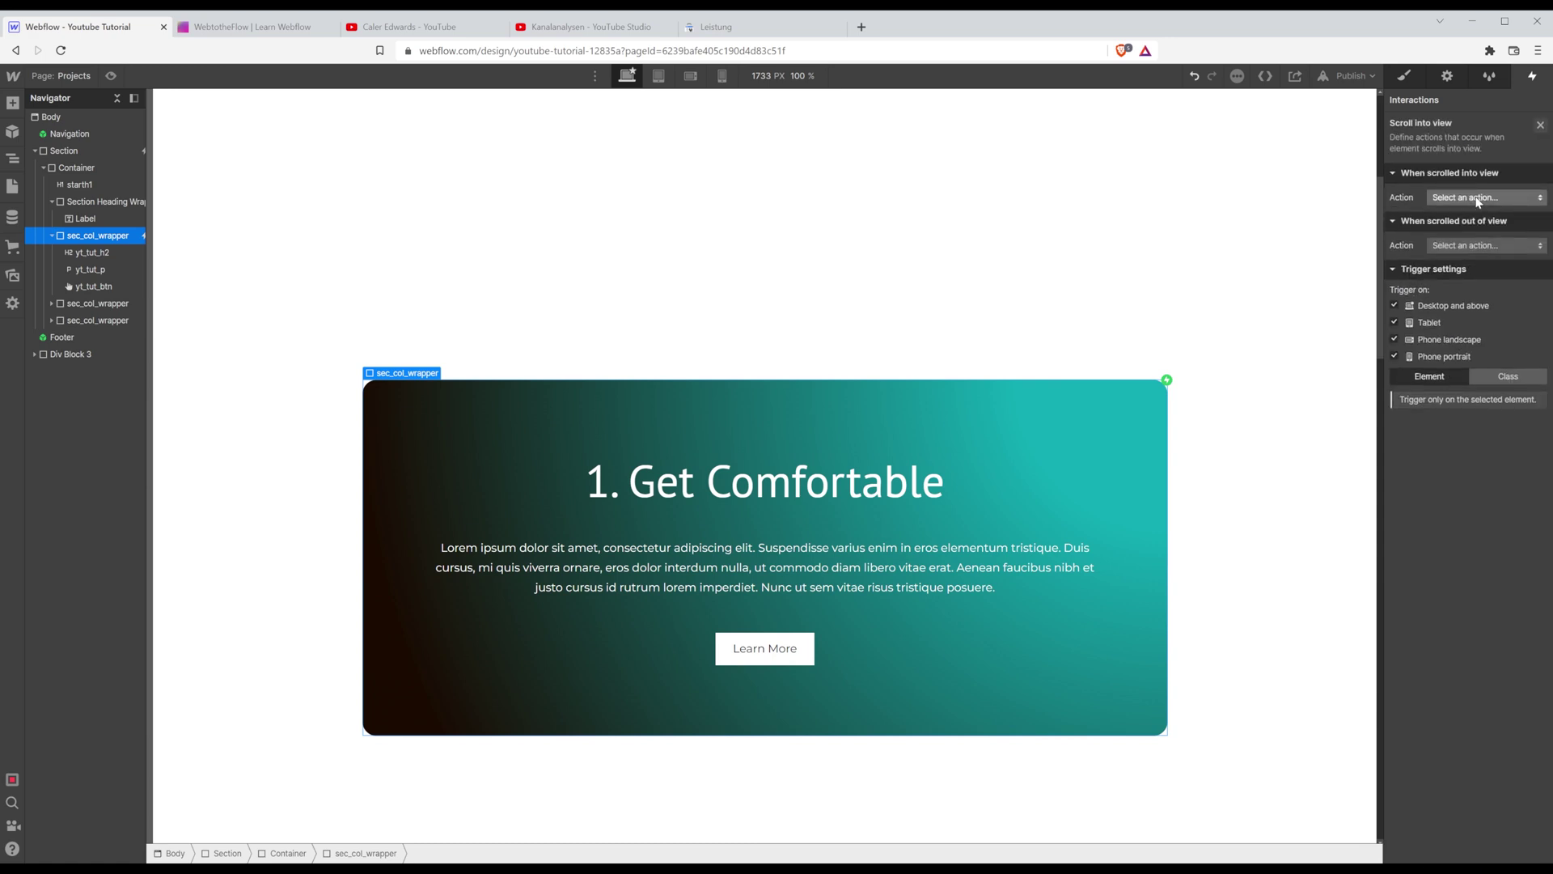
pyautogui.click(1477, 201)
pyautogui.click(1475, 228)
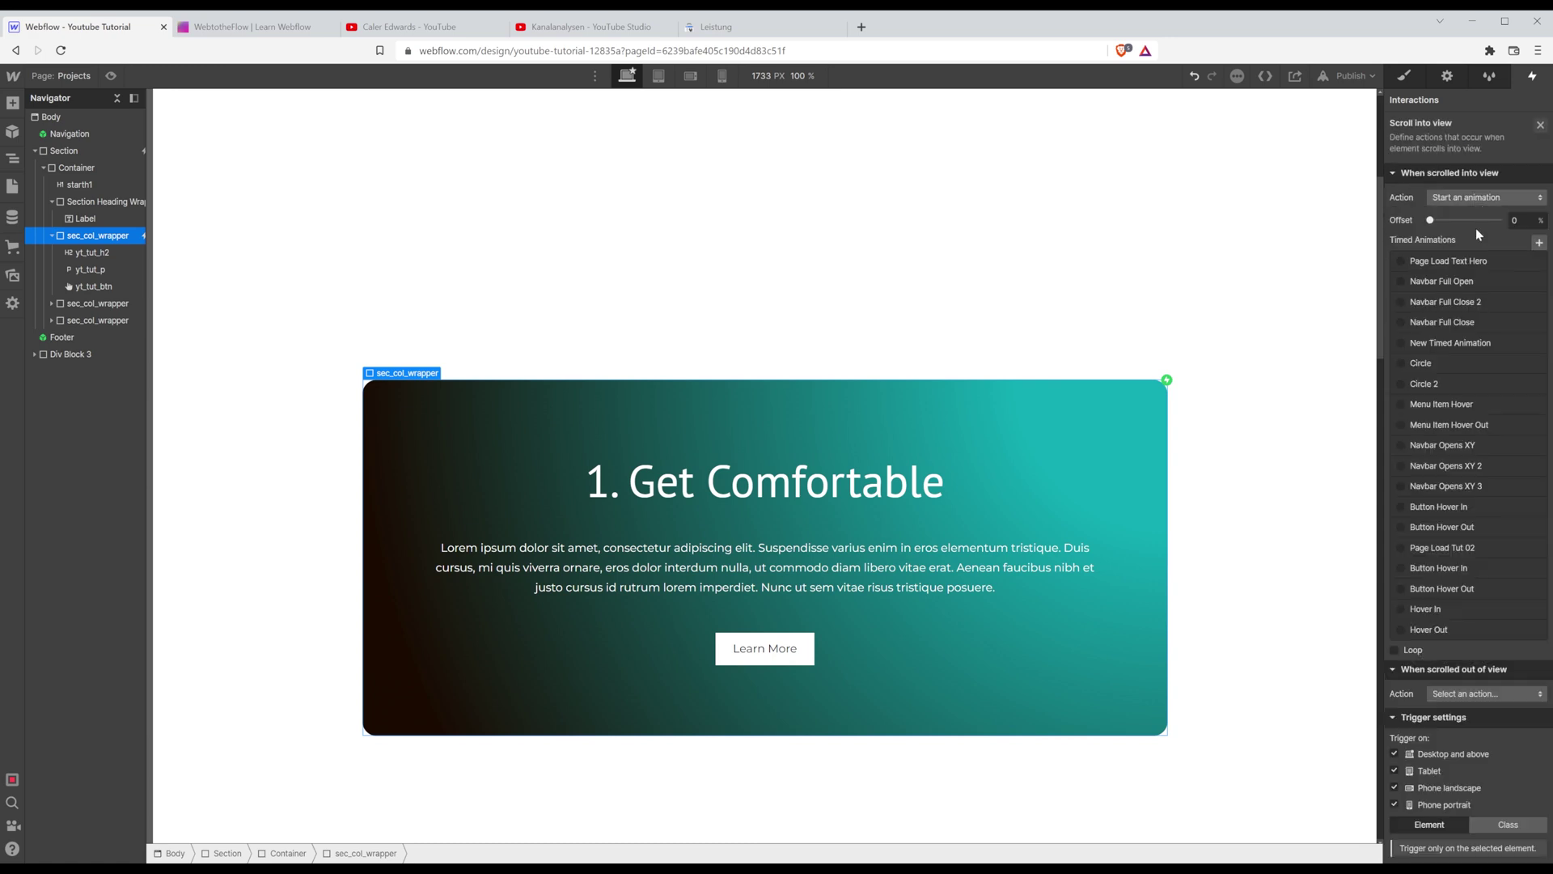
pyautogui.click(1539, 243)
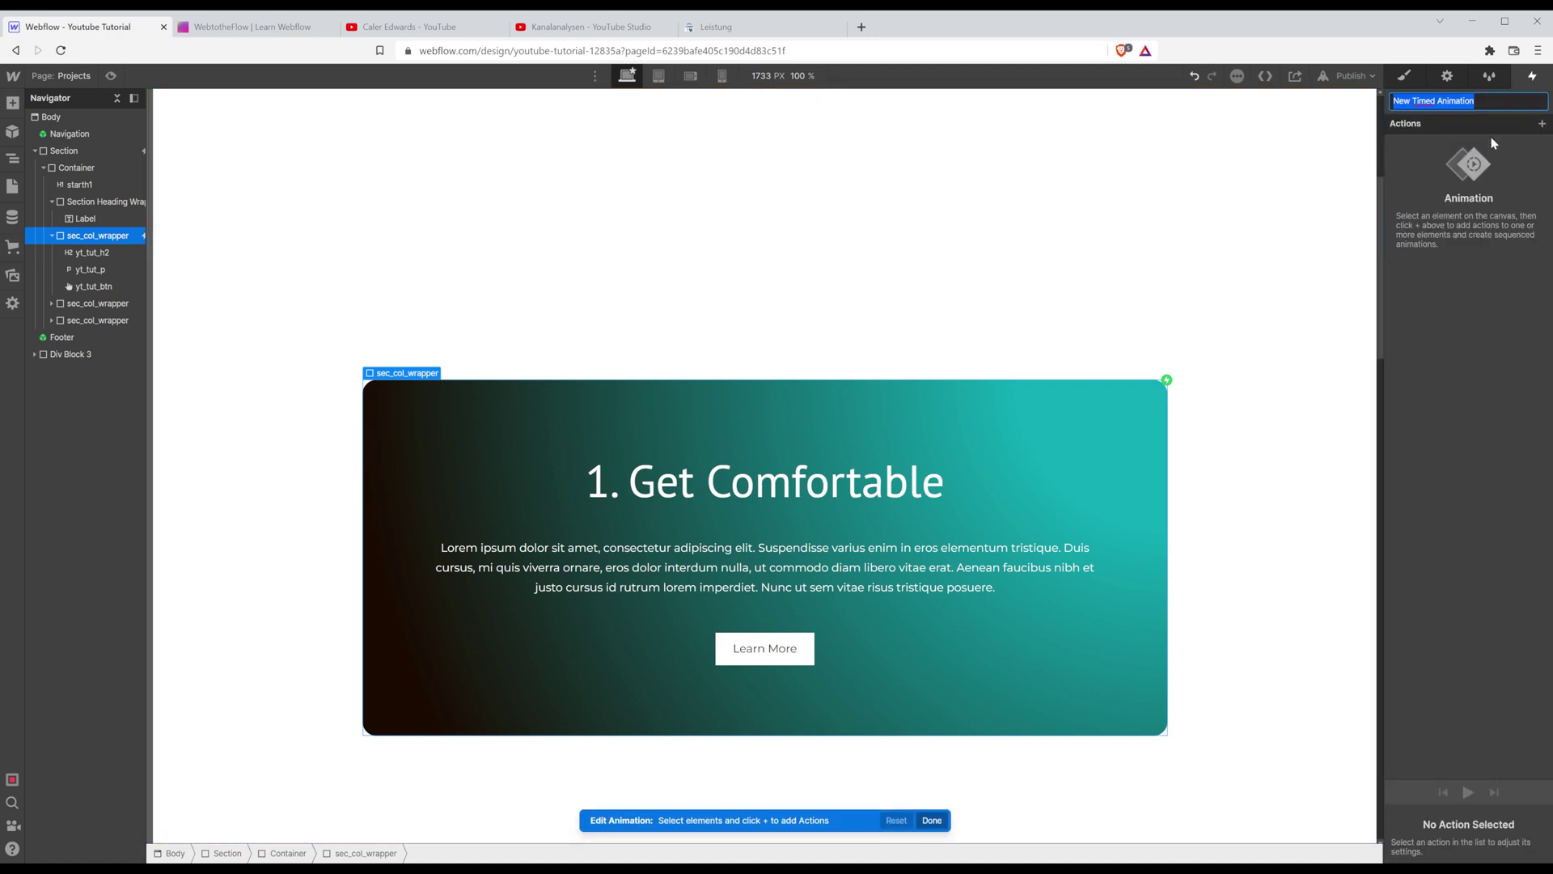
pyautogui.write('Carrd')
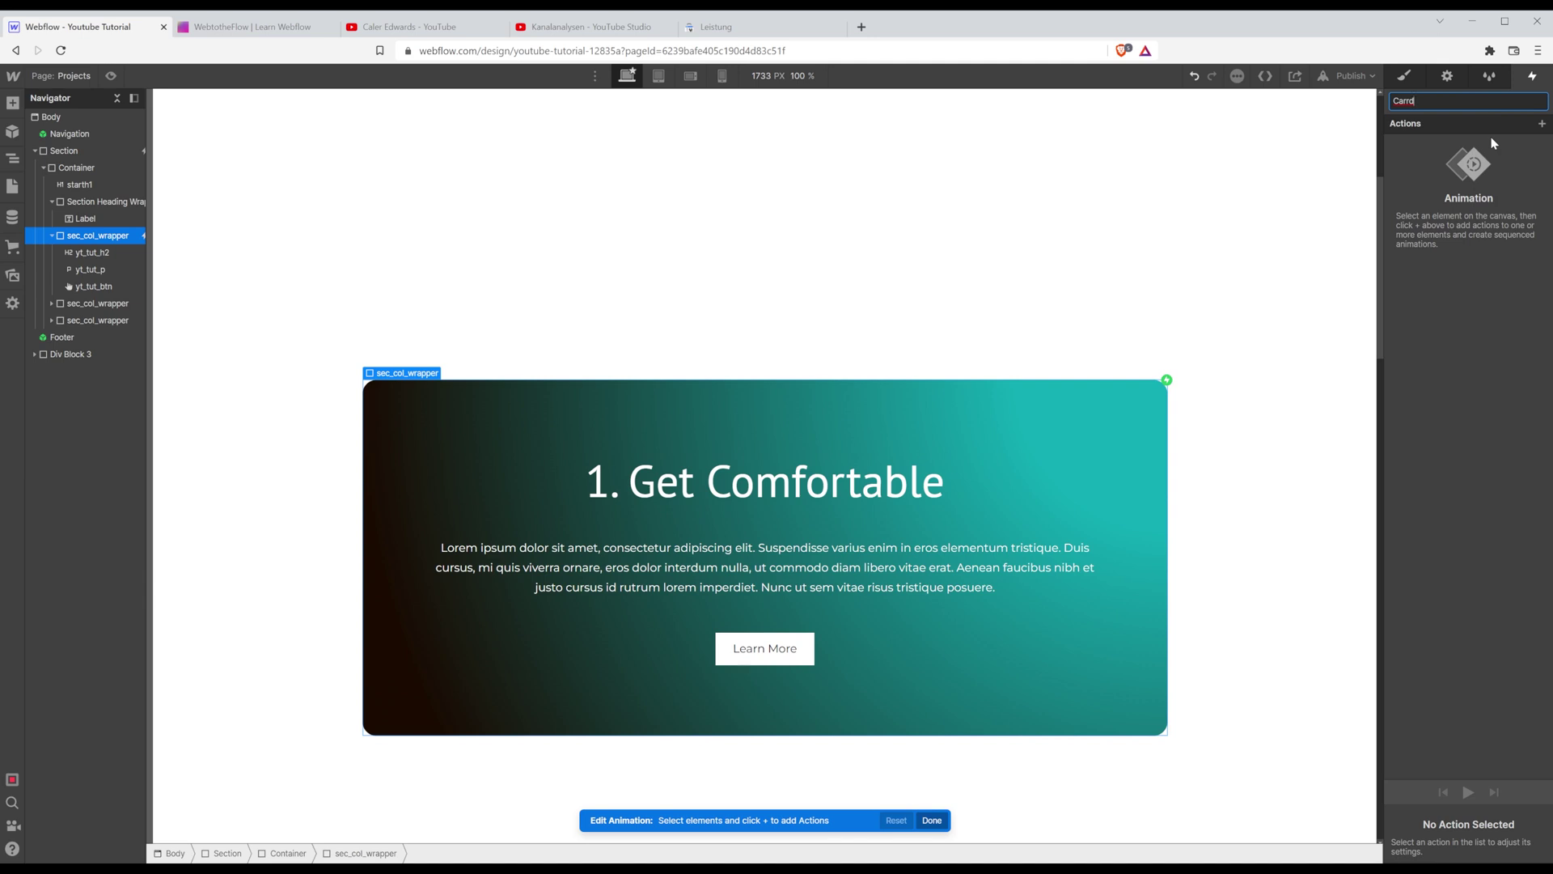
pyautogui.write(' Scroll In')
pyautogui.press('Return')
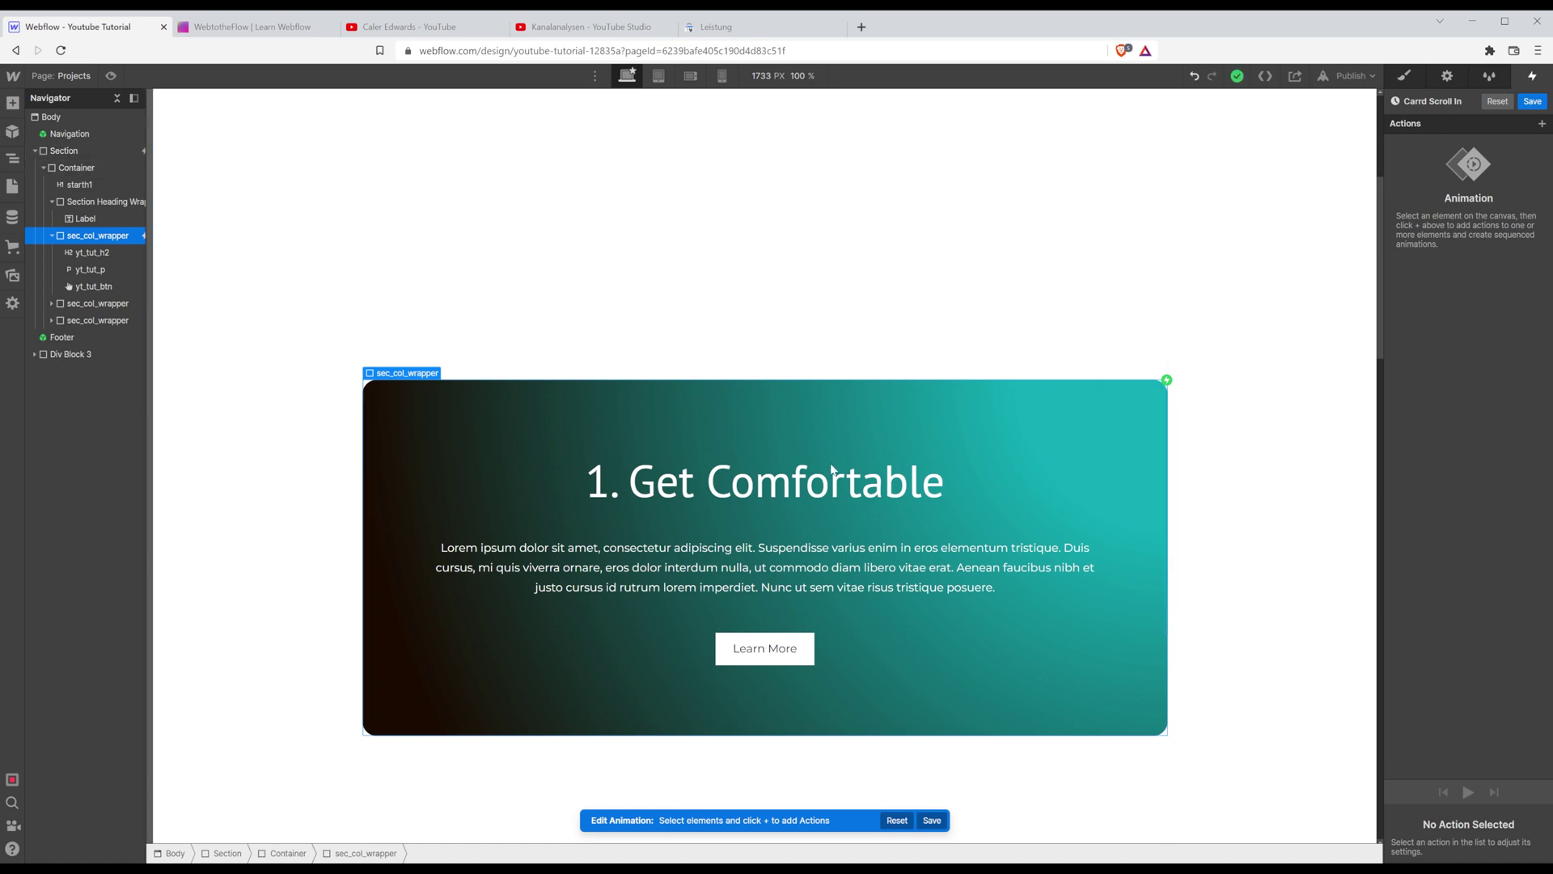
# Add an Opacity 0 action for the card heading, set as initial state.
pyautogui.click(766, 482)
pyautogui.click(1542, 122)
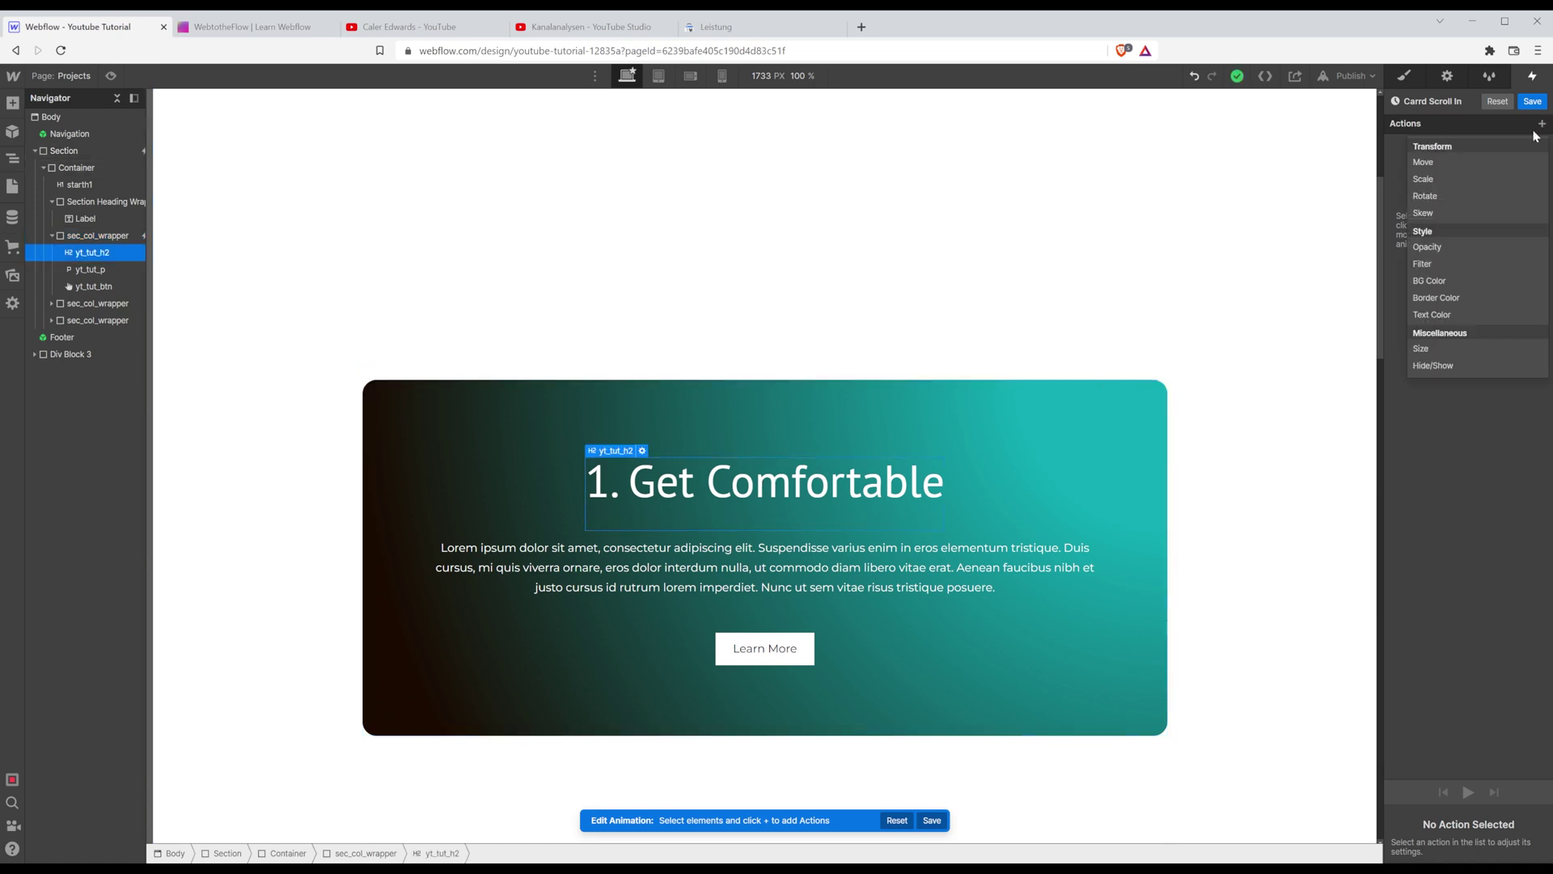
pyautogui.click(1443, 249)
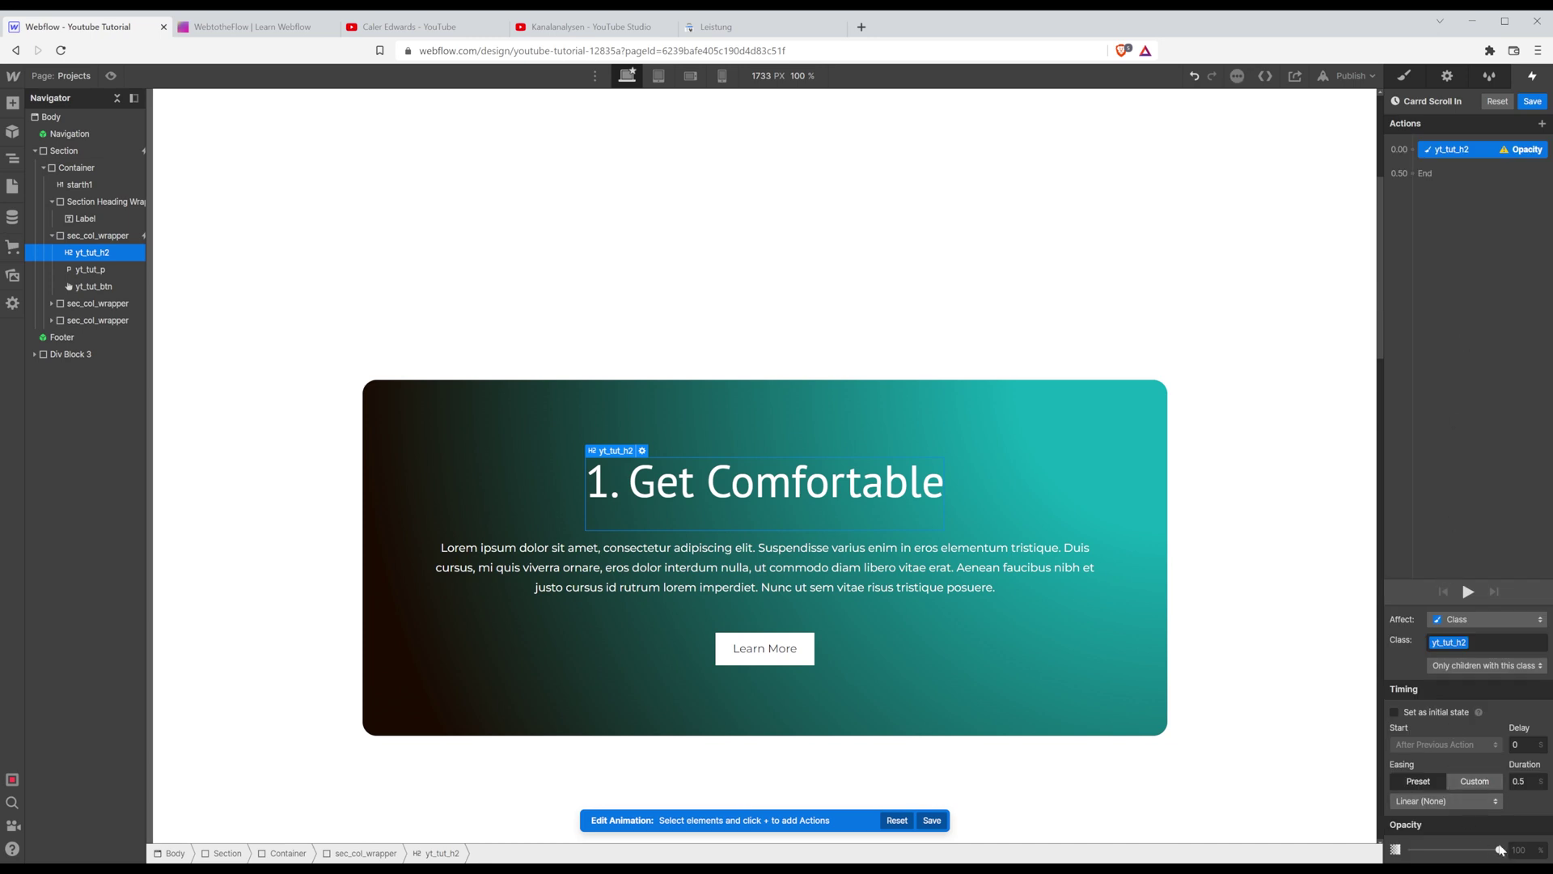
pyautogui.moveTo(1500, 850); pyautogui.dragTo(1412, 849)
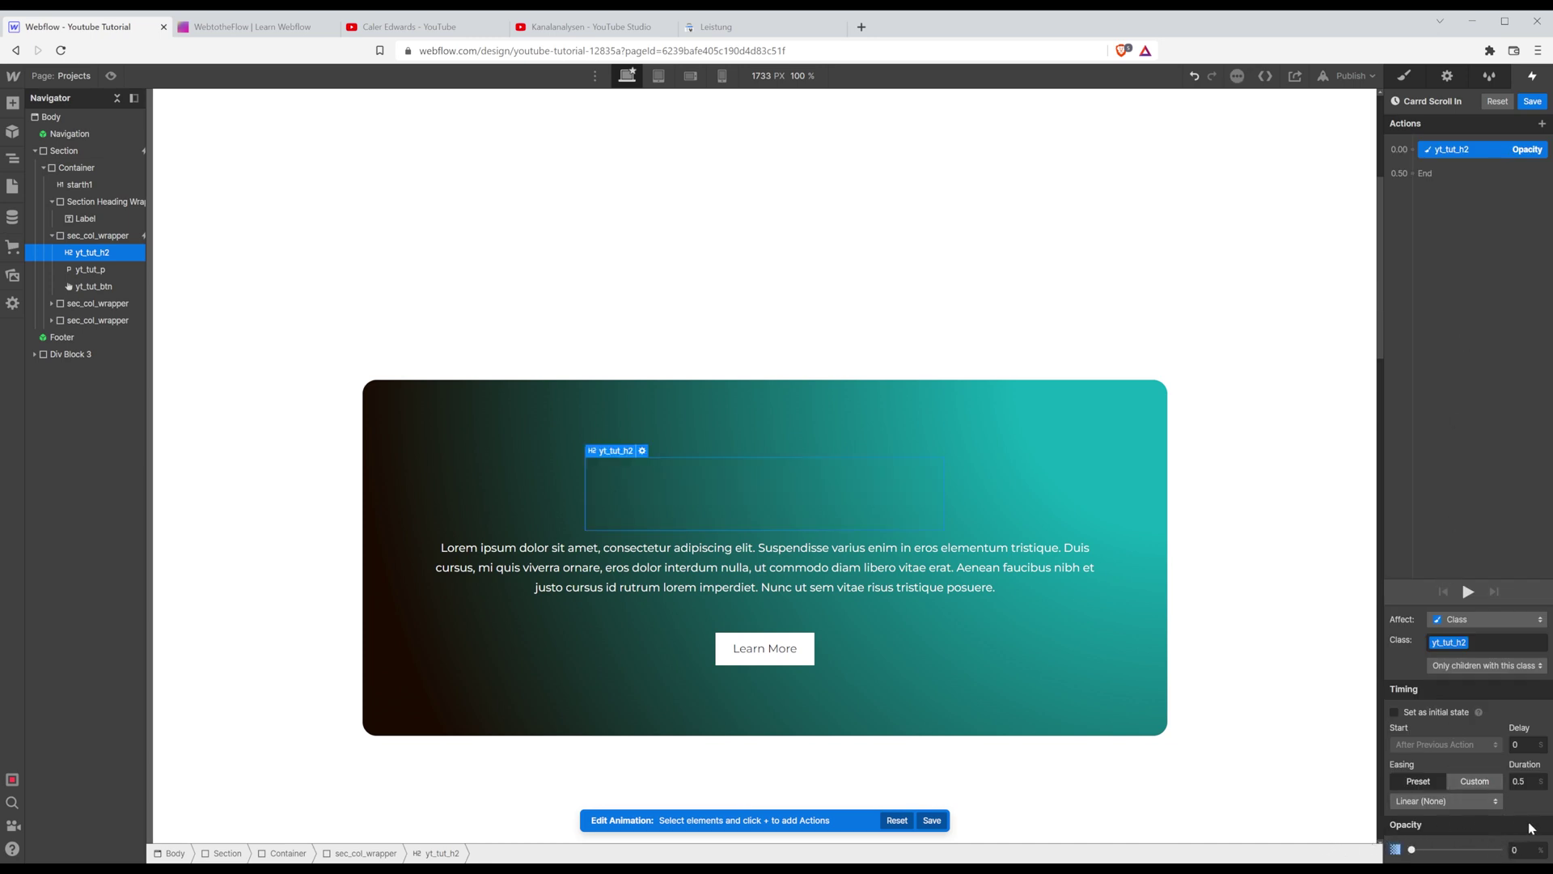
pyautogui.click(1411, 714)
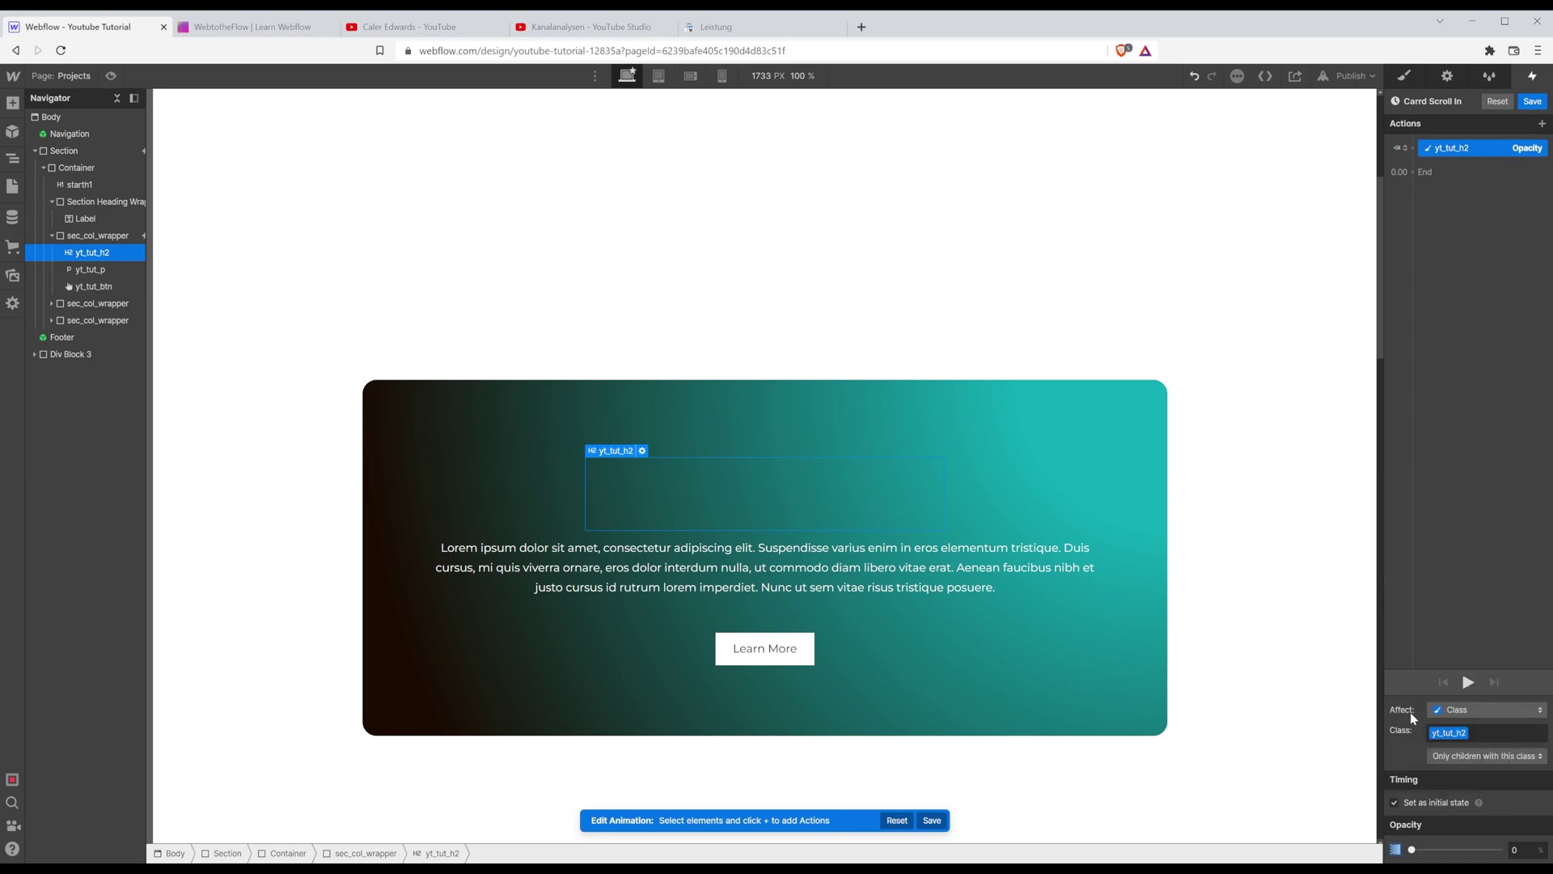
# Add an Opacity 0 action for the card paragraph.
pyautogui.click(1000, 555)
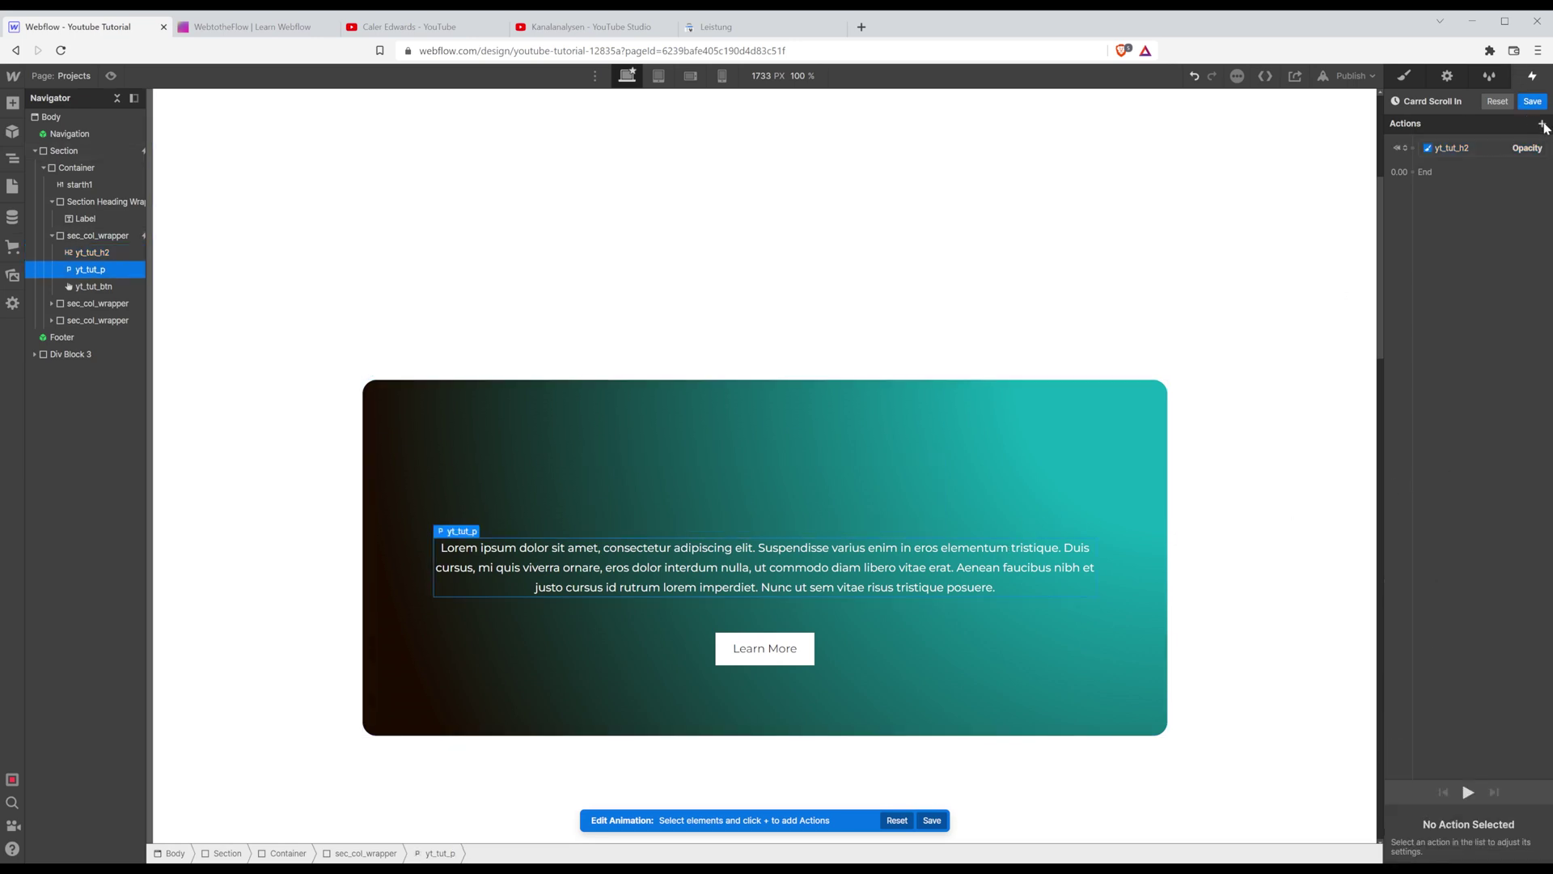
pyautogui.click(1542, 124)
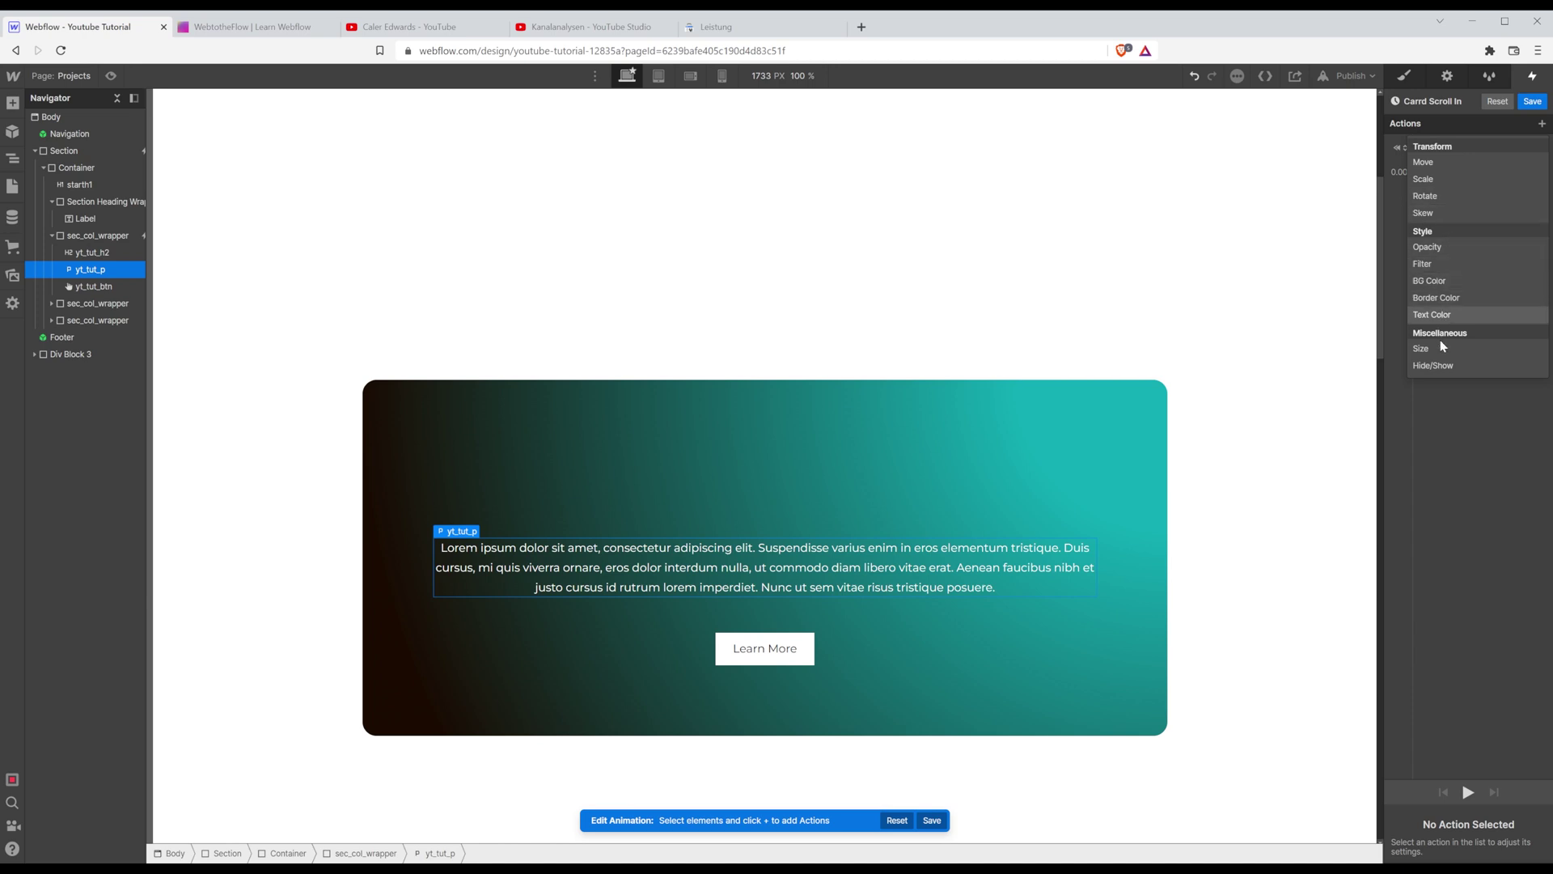
pyautogui.click(1438, 248)
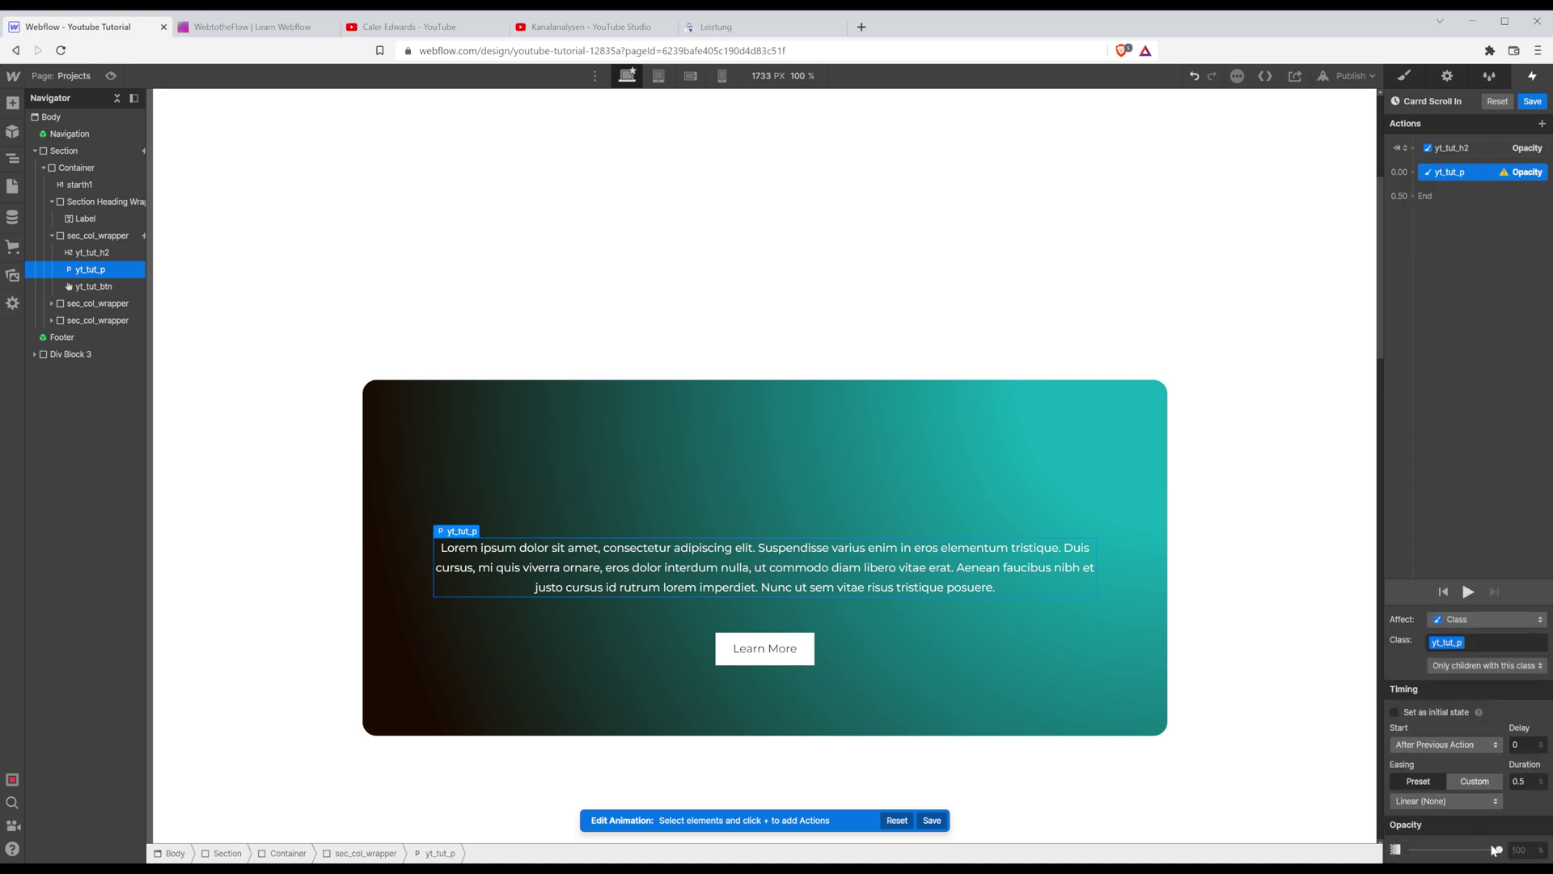
pyautogui.moveTo(1495, 848); pyautogui.dragTo(1367, 849)
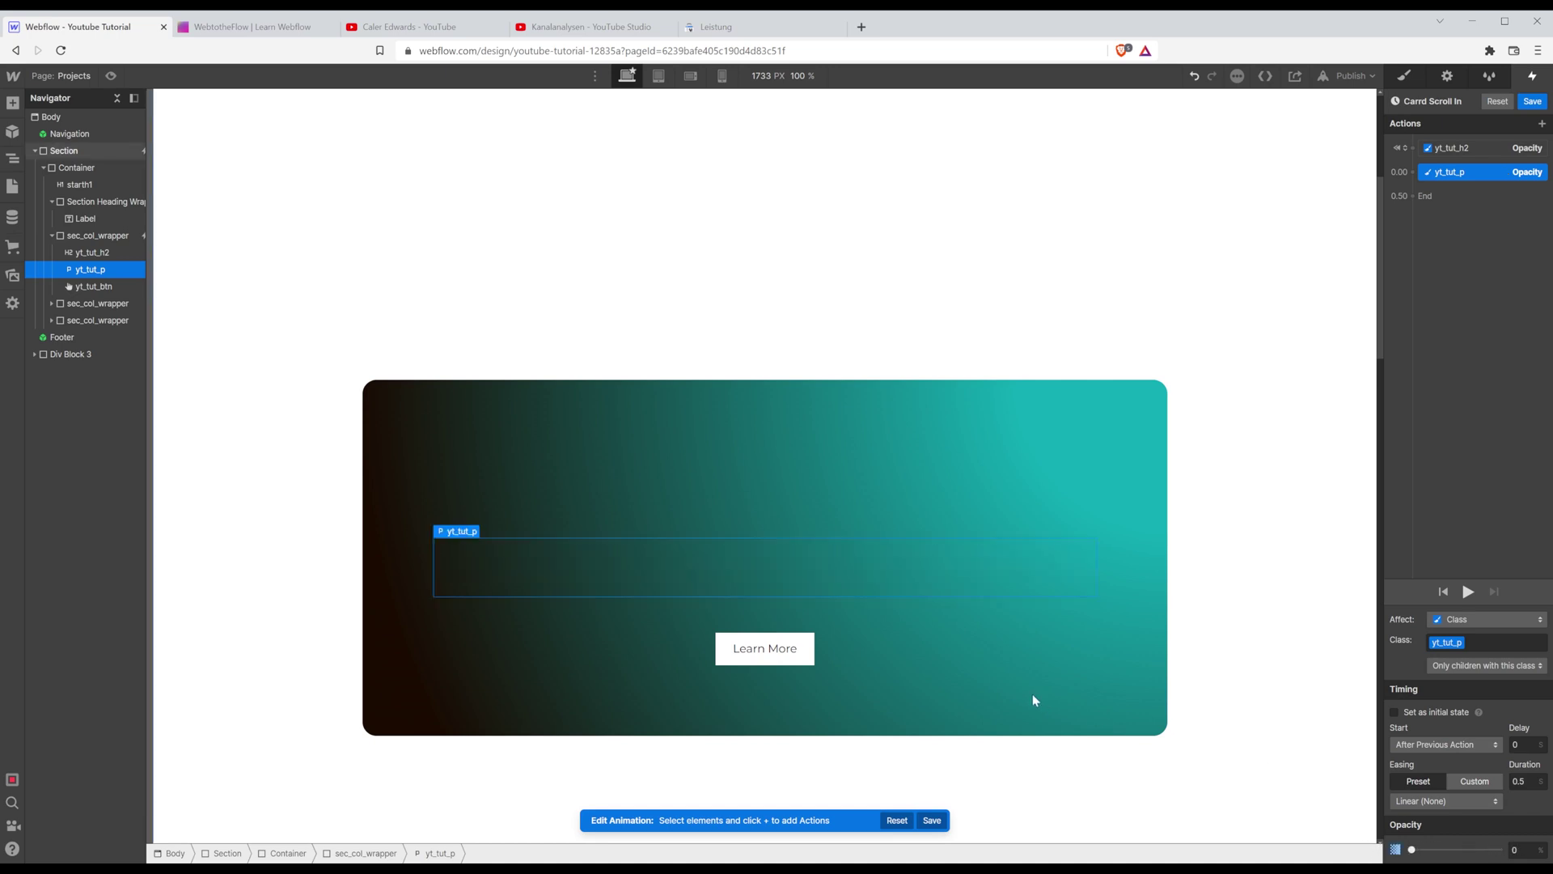
# Add an initial Opacity 0 action for the Learn More button and group the paragraph's fade with it.
pyautogui.click(801, 652)
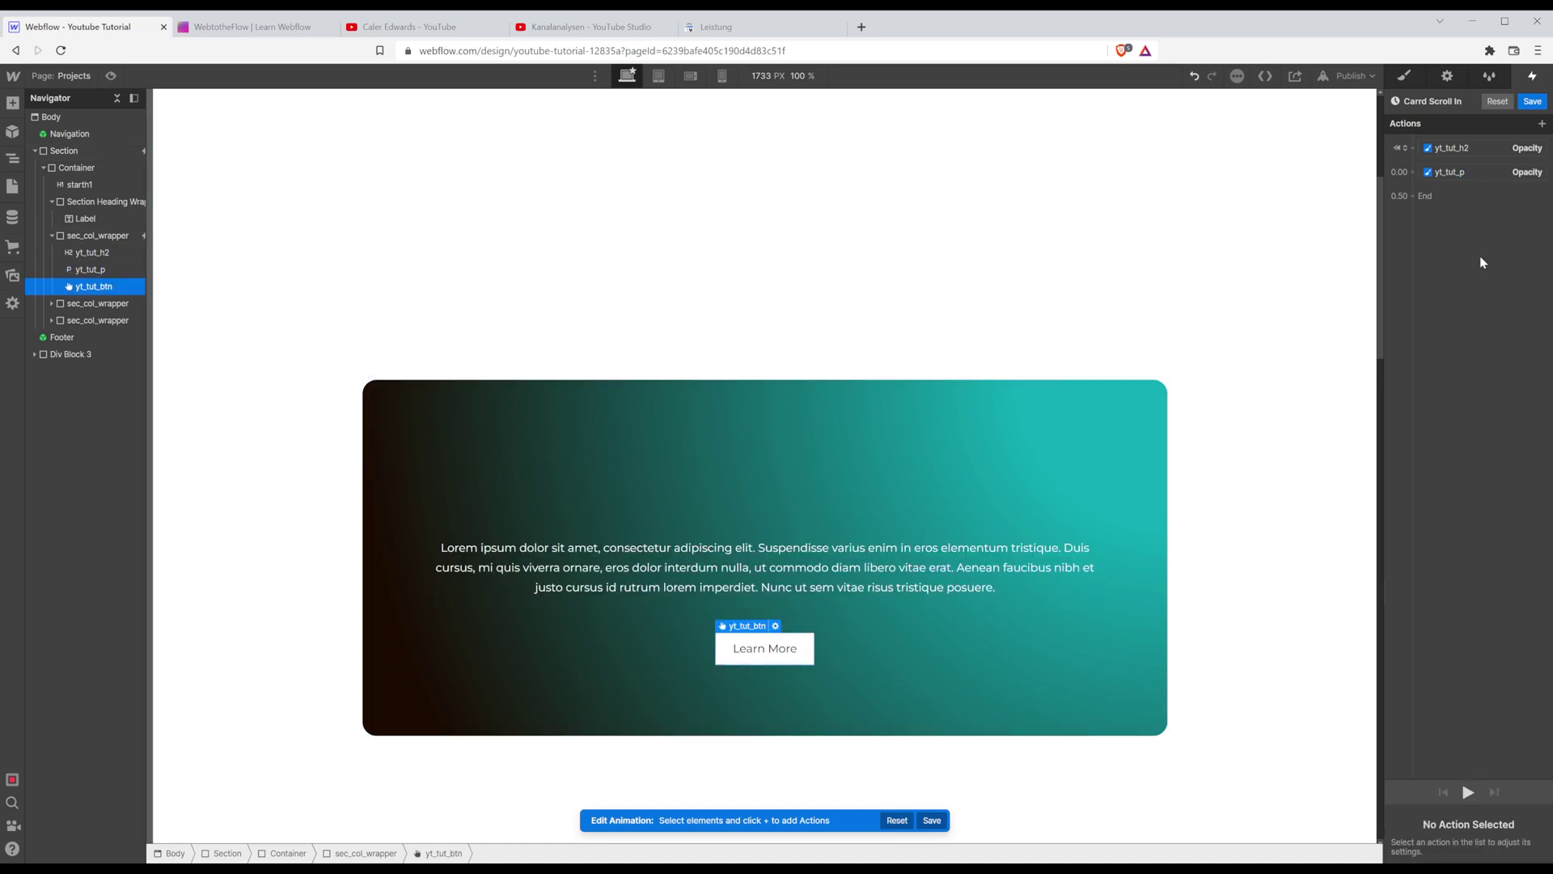
pyautogui.click(1541, 123)
pyautogui.click(1446, 248)
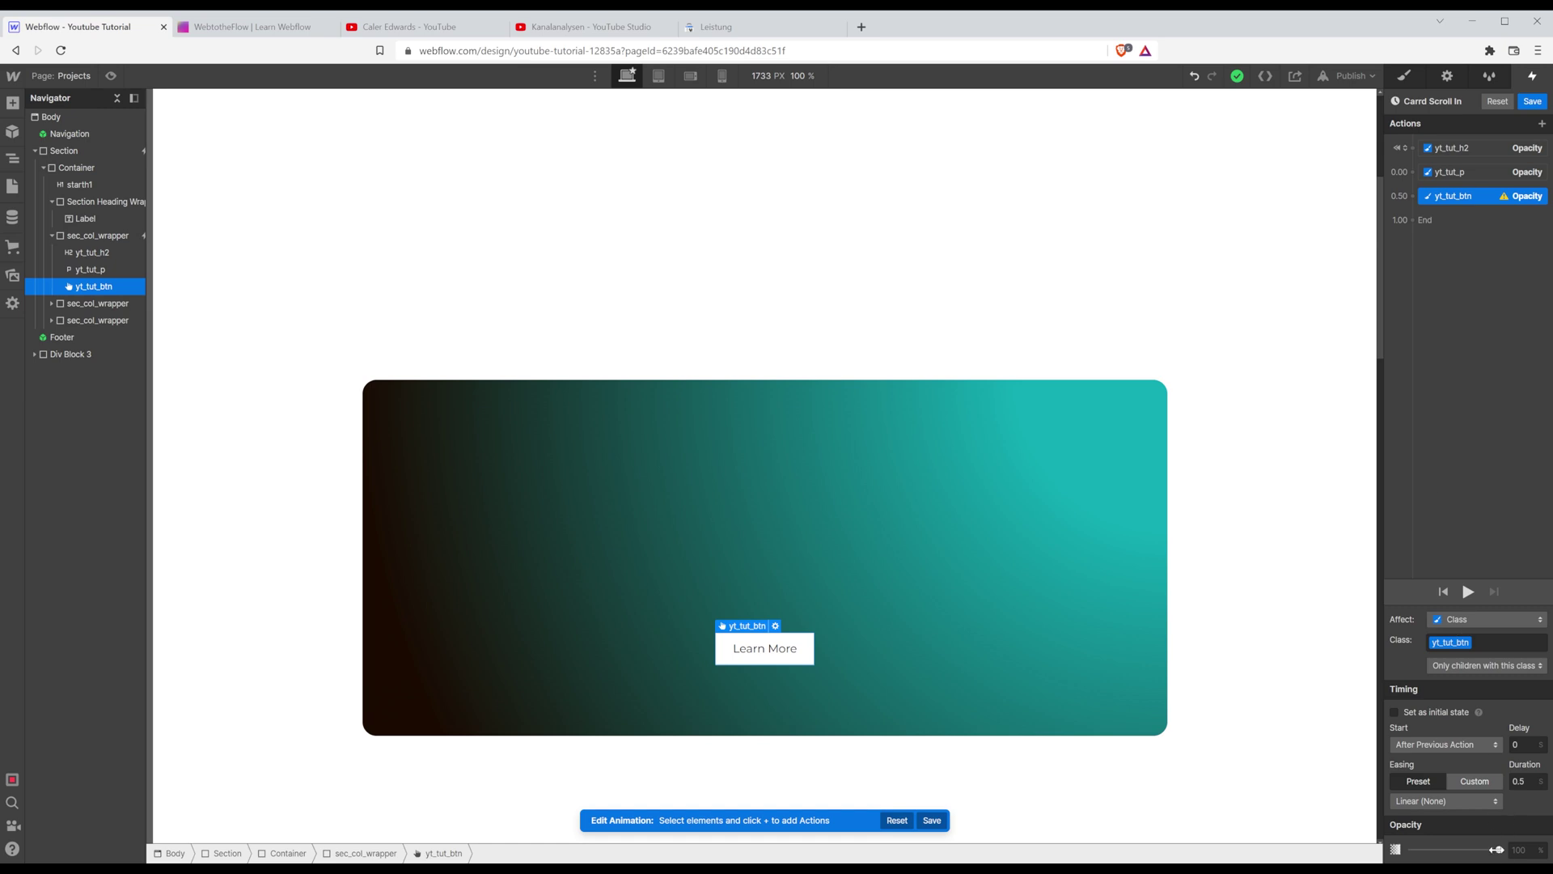
pyautogui.click(1407, 712)
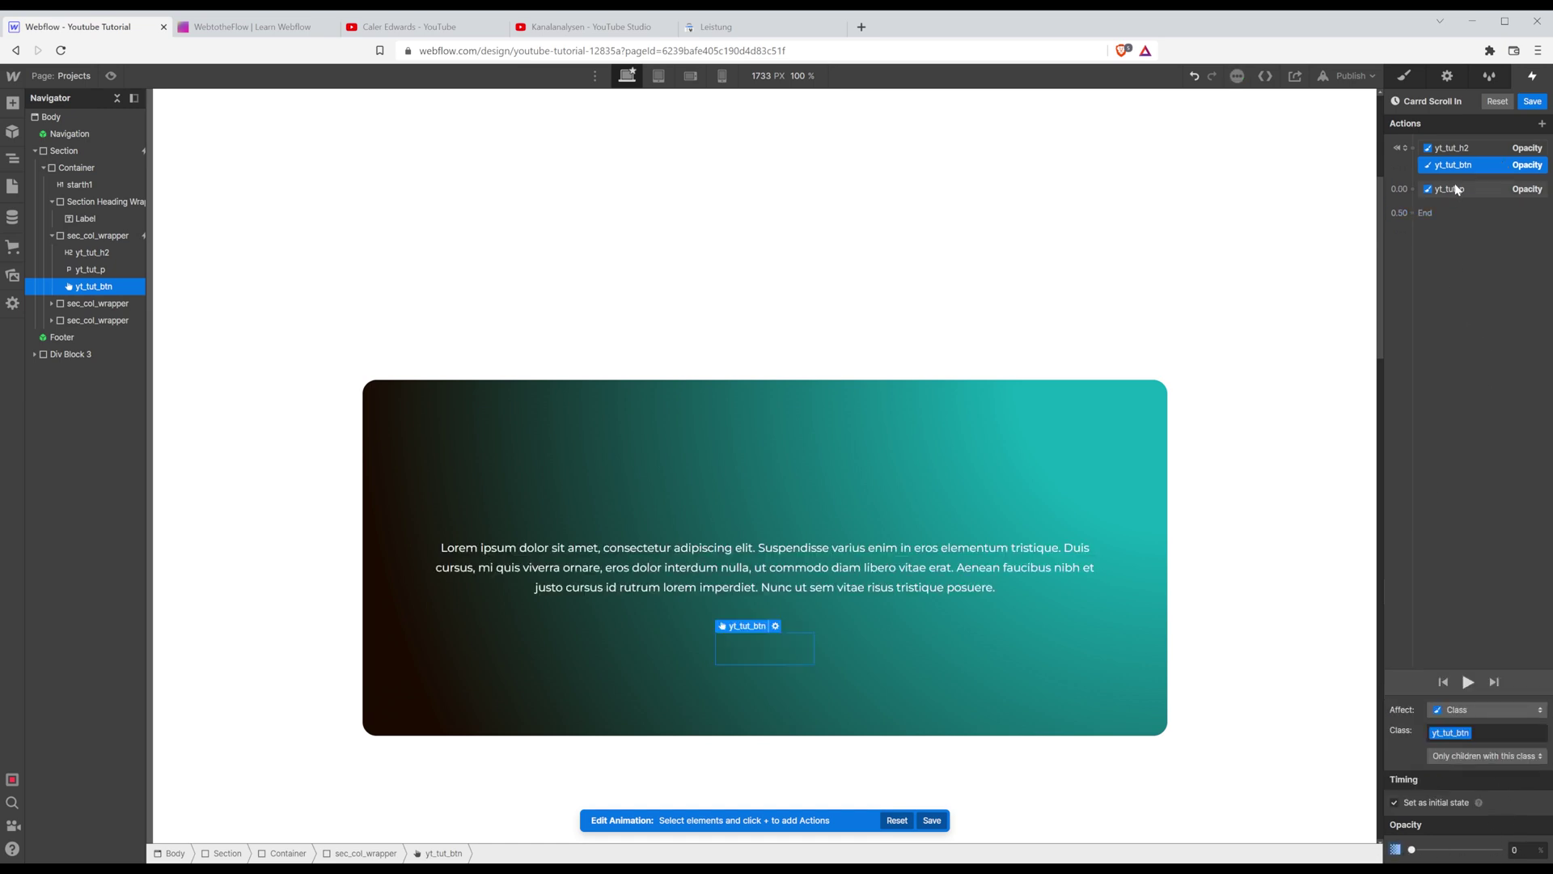
pyautogui.moveTo(1458, 196); pyautogui.dragTo(1473, 164)
# Add a Move action shifting the heading 25 px down on Y.
pyautogui.keyDown('shift'); pyautogui.click(1469, 147); pyautogui.keyUp('shift')
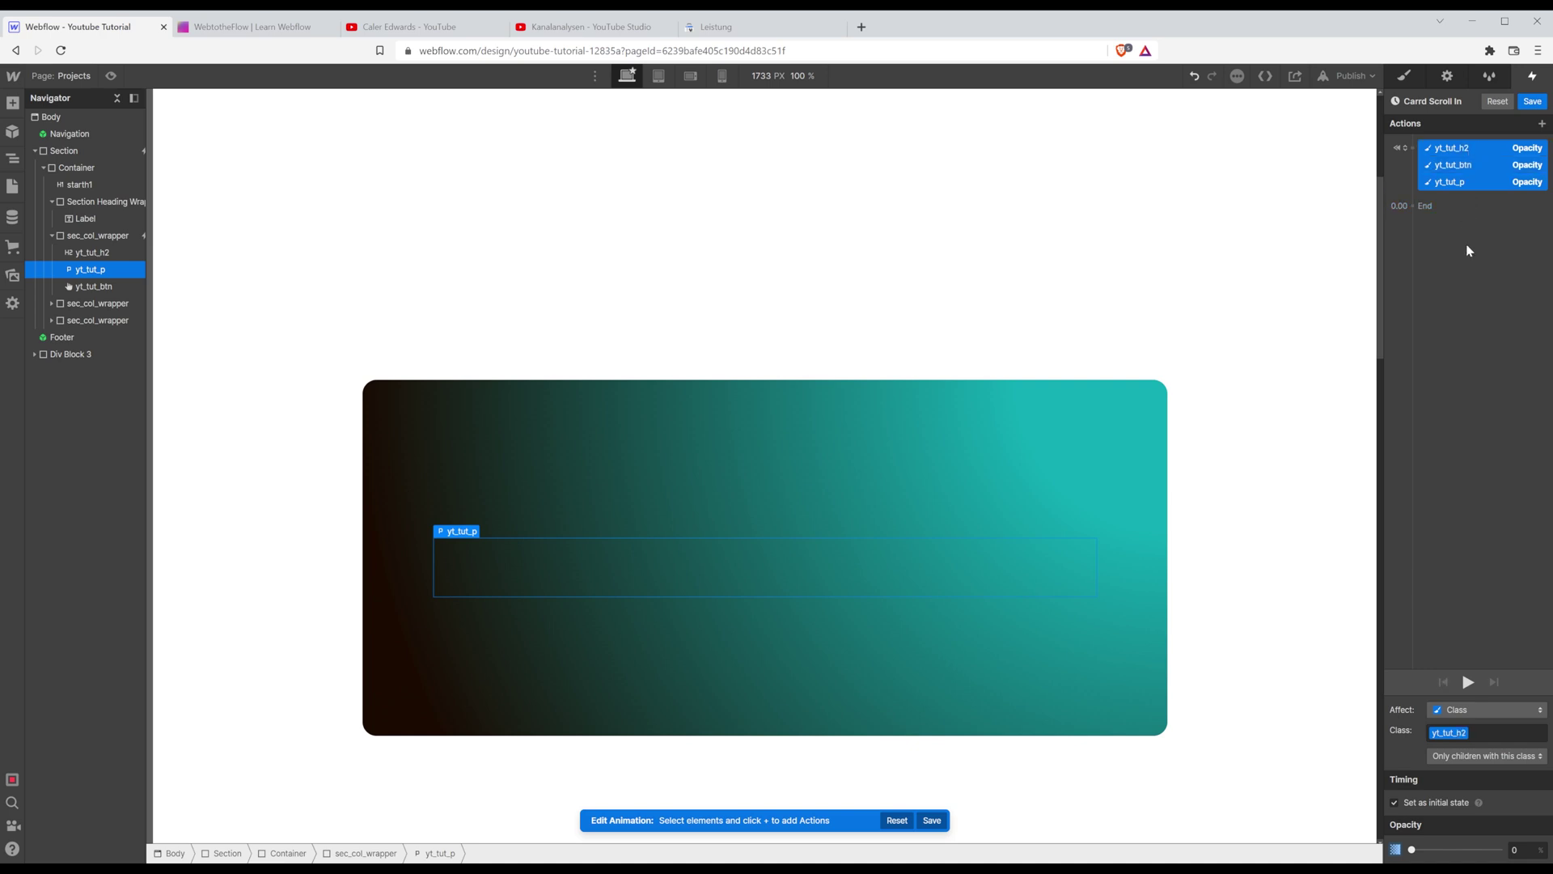
pyautogui.click(1479, 219)
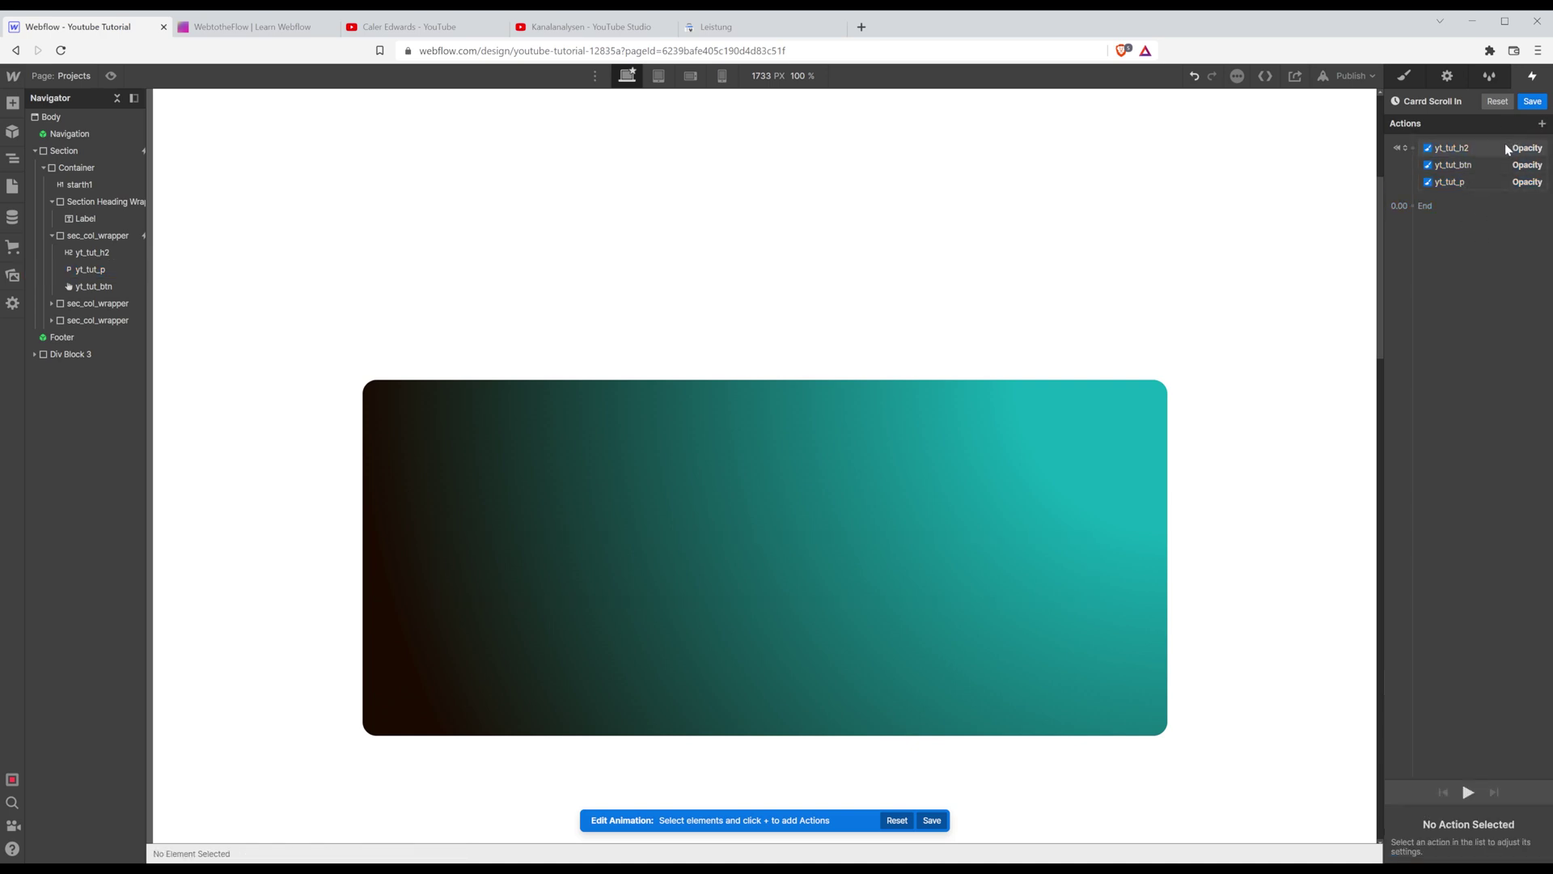
pyautogui.click(1503, 152)
pyautogui.click(1541, 124)
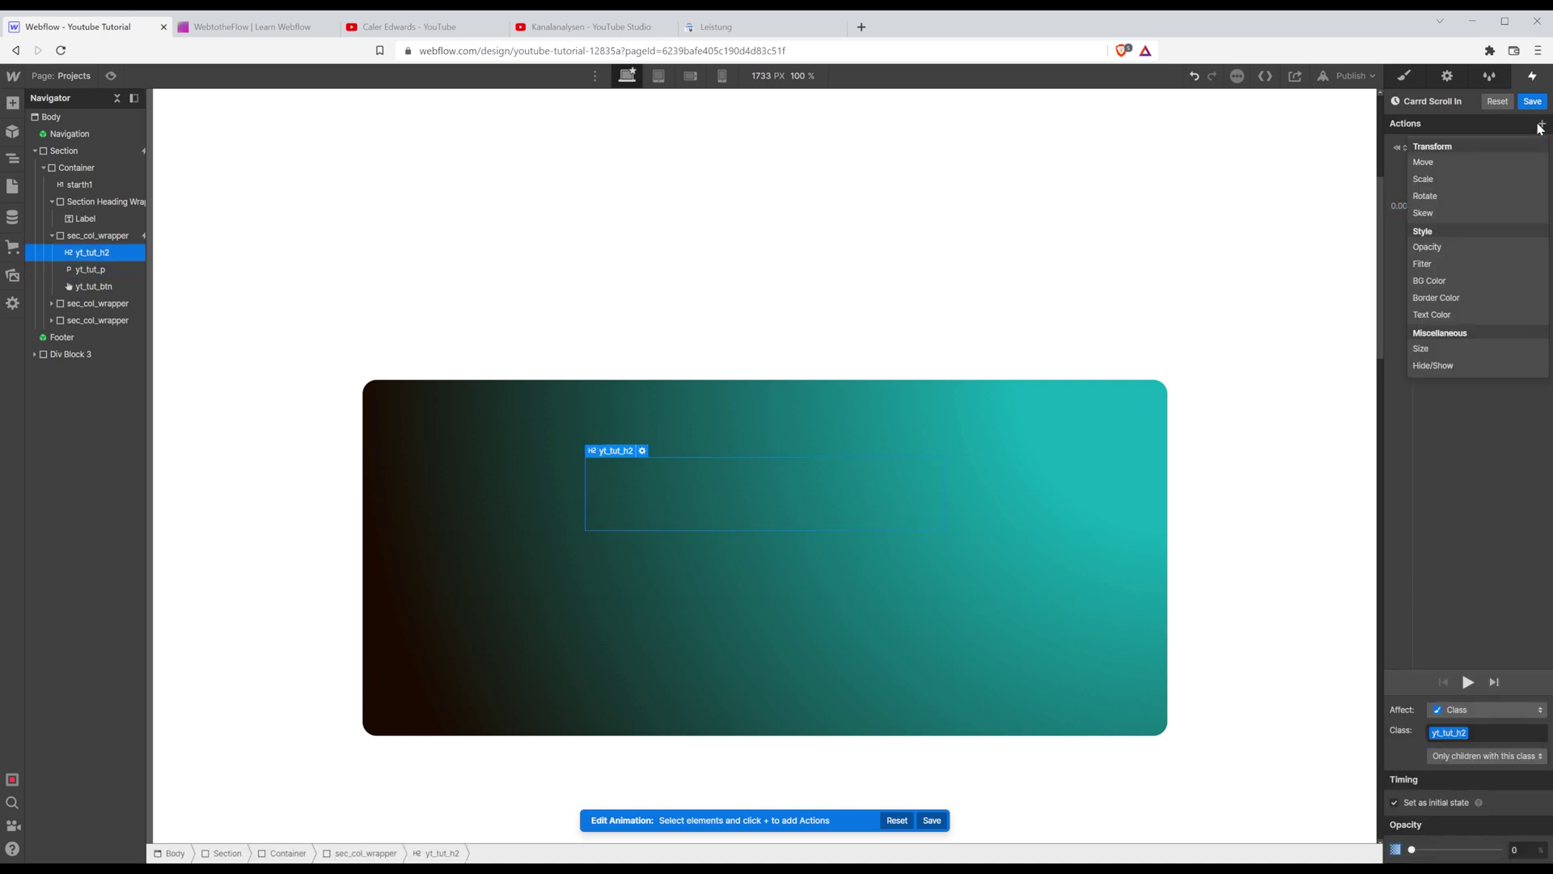
pyautogui.click(1474, 157)
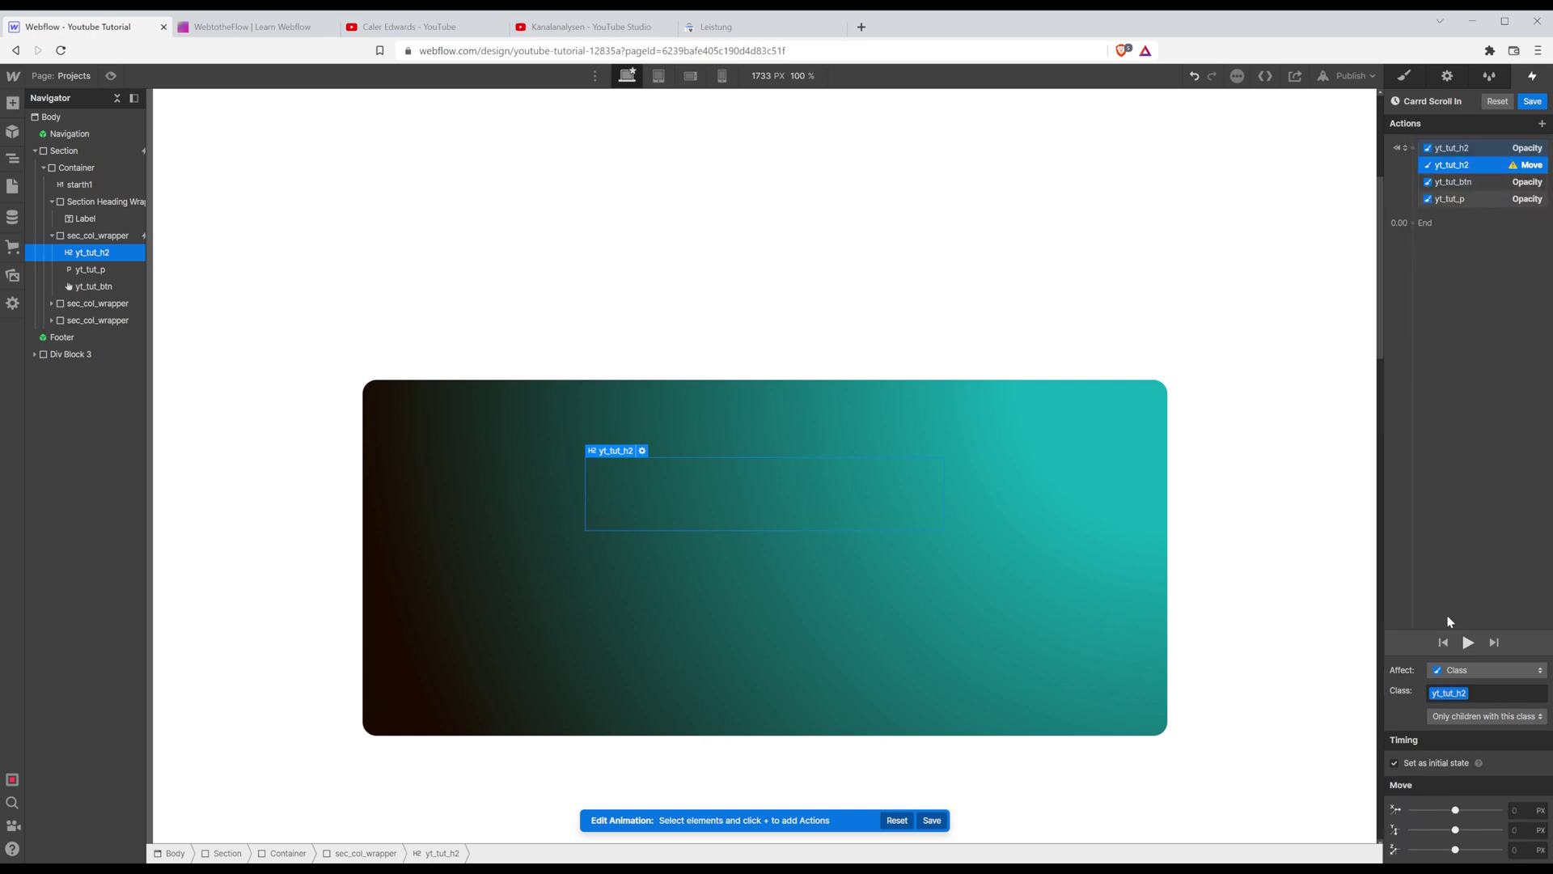
pyautogui.moveTo(1453, 826); pyautogui.dragTo(1457, 830)
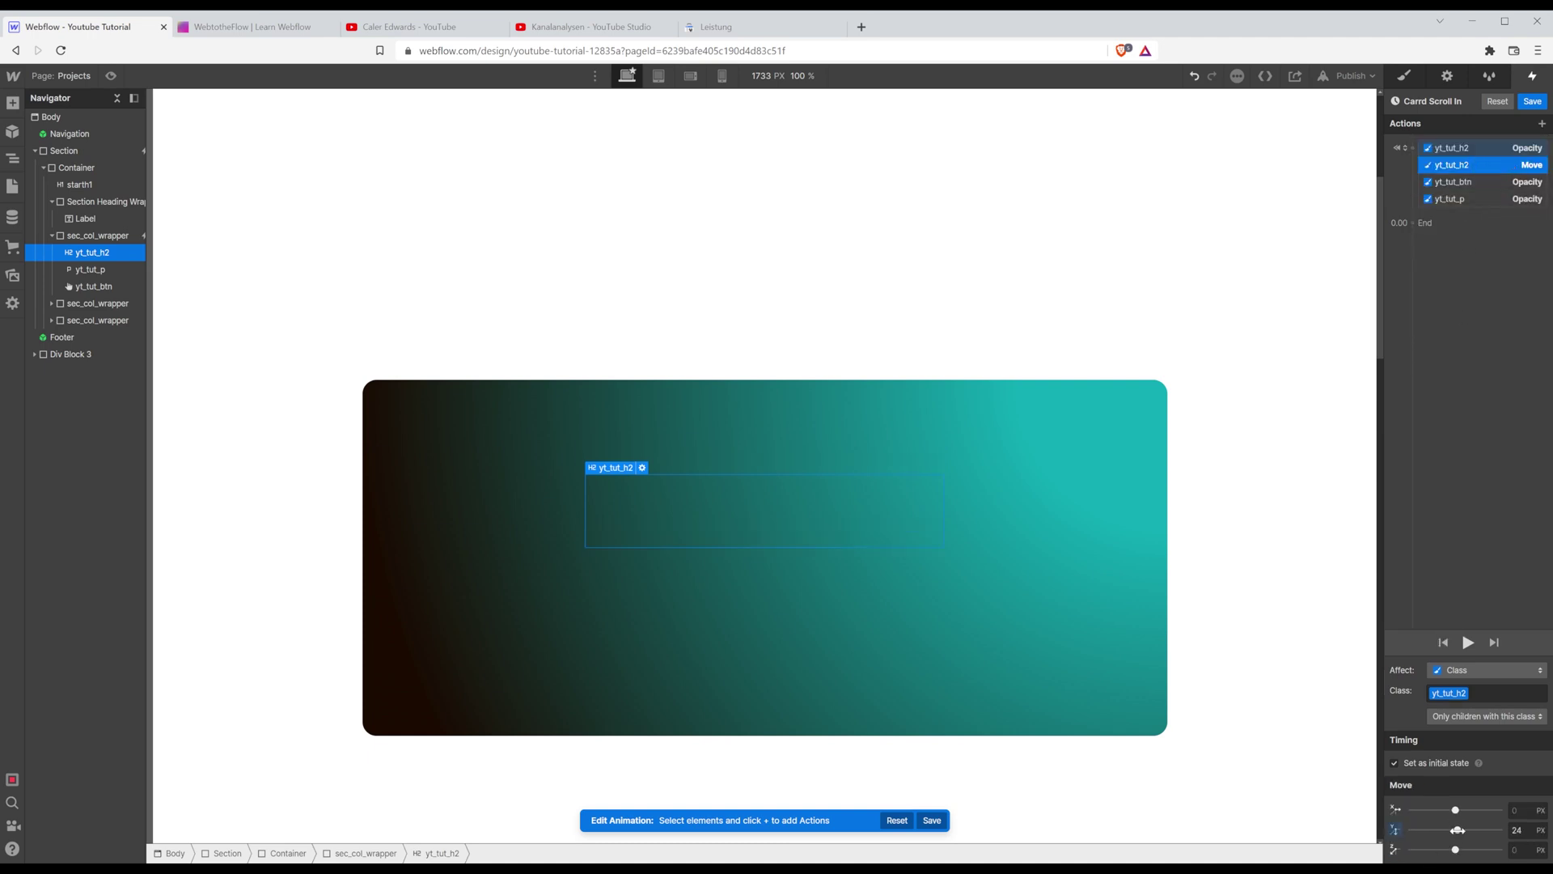
pyautogui.click(1526, 831)
pyautogui.write('25')
pyautogui.click(1475, 564)
pyautogui.click(1466, 165)
# Add a Move action shifting the Learn More button 25 px down.
pyautogui.click(1464, 181)
pyautogui.click(1542, 123)
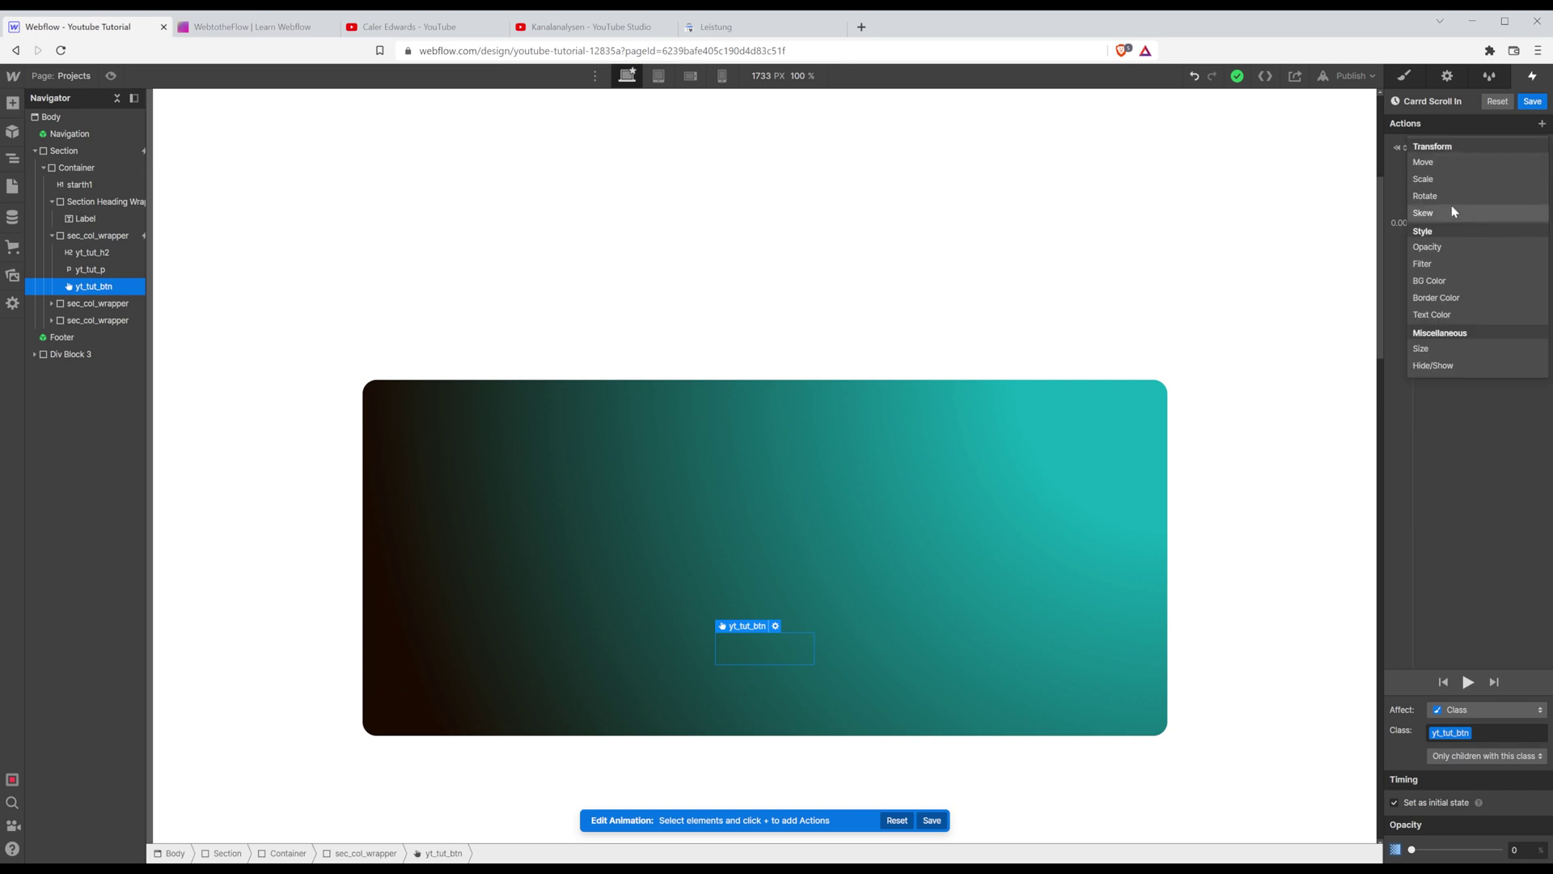
pyautogui.click(1446, 163)
pyautogui.click(1526, 829)
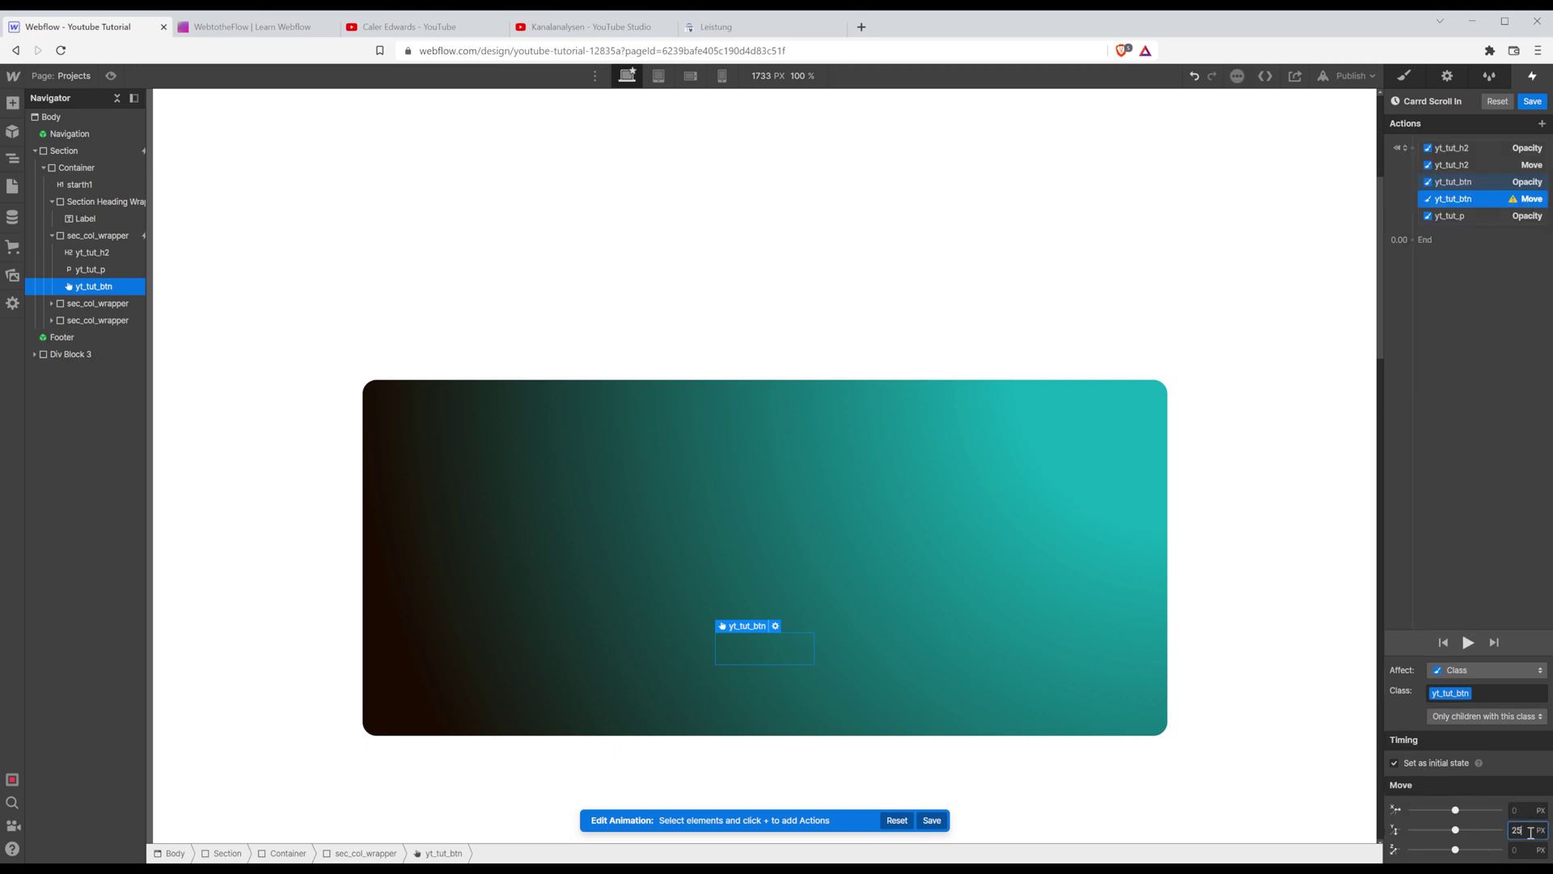
pyautogui.write('25')
# Add a Move action shifting the paragraph 25 px down.
pyautogui.click(1480, 216)
pyautogui.click(1541, 123)
pyautogui.click(1446, 163)
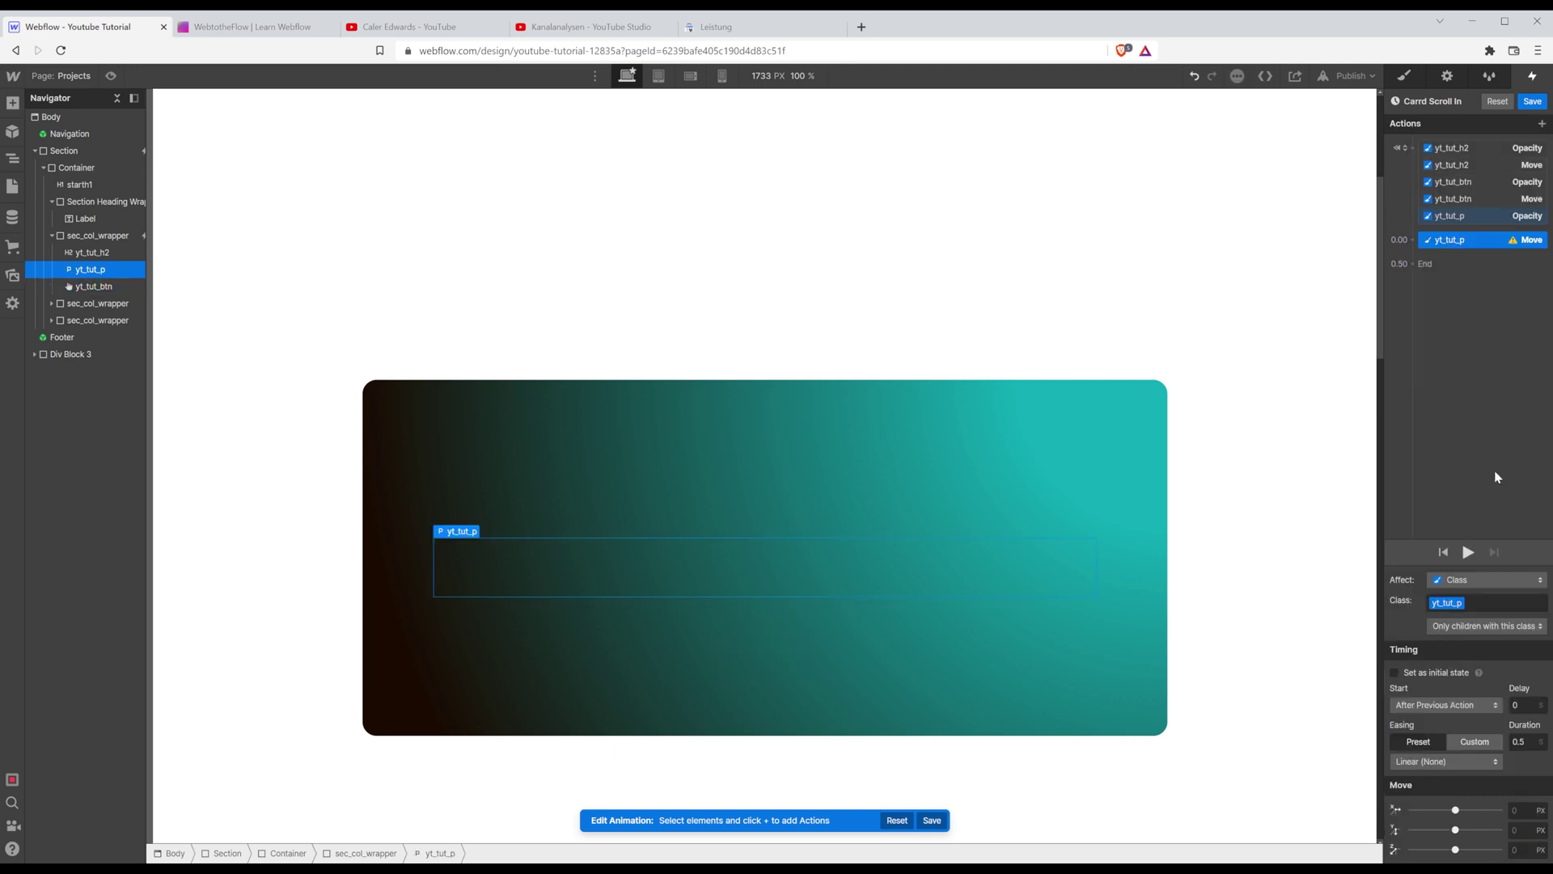
pyautogui.click(1526, 829)
pyautogui.press('Return')
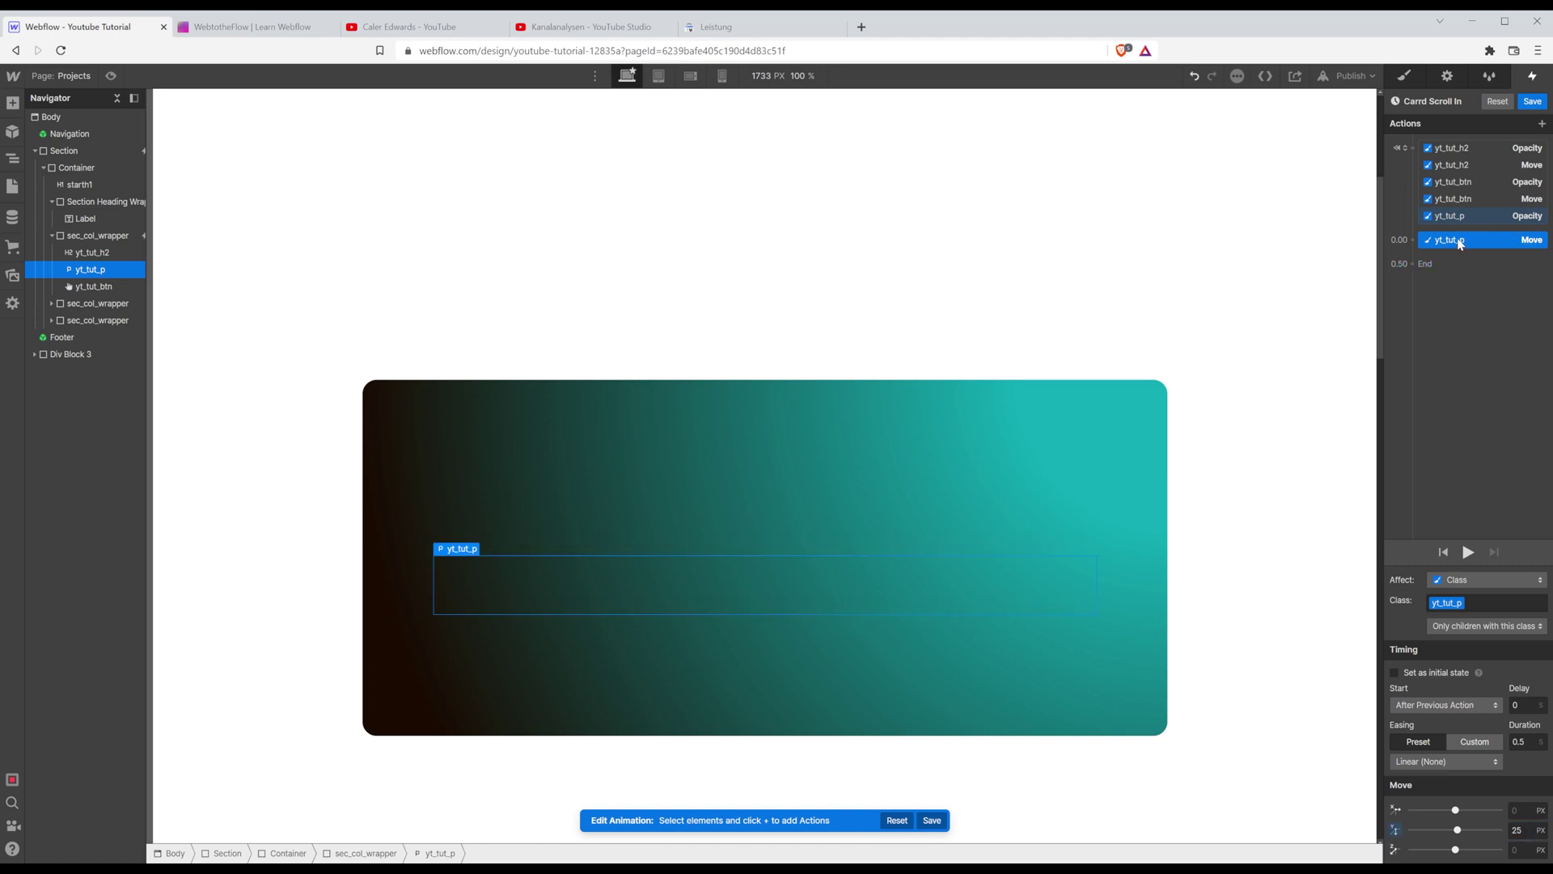
# Group the paragraph's move with the starting actions and duplicate all six as a second step.
pyautogui.moveTo(1456, 241)
pyautogui.mouseDown()
pyautogui.moveTo(1463, 220)
pyautogui.moveTo(1483, 236)
pyautogui.mouseUp()
pyautogui.keyDown('shift'); pyautogui.click(1473, 167); pyautogui.keyUp('shift')
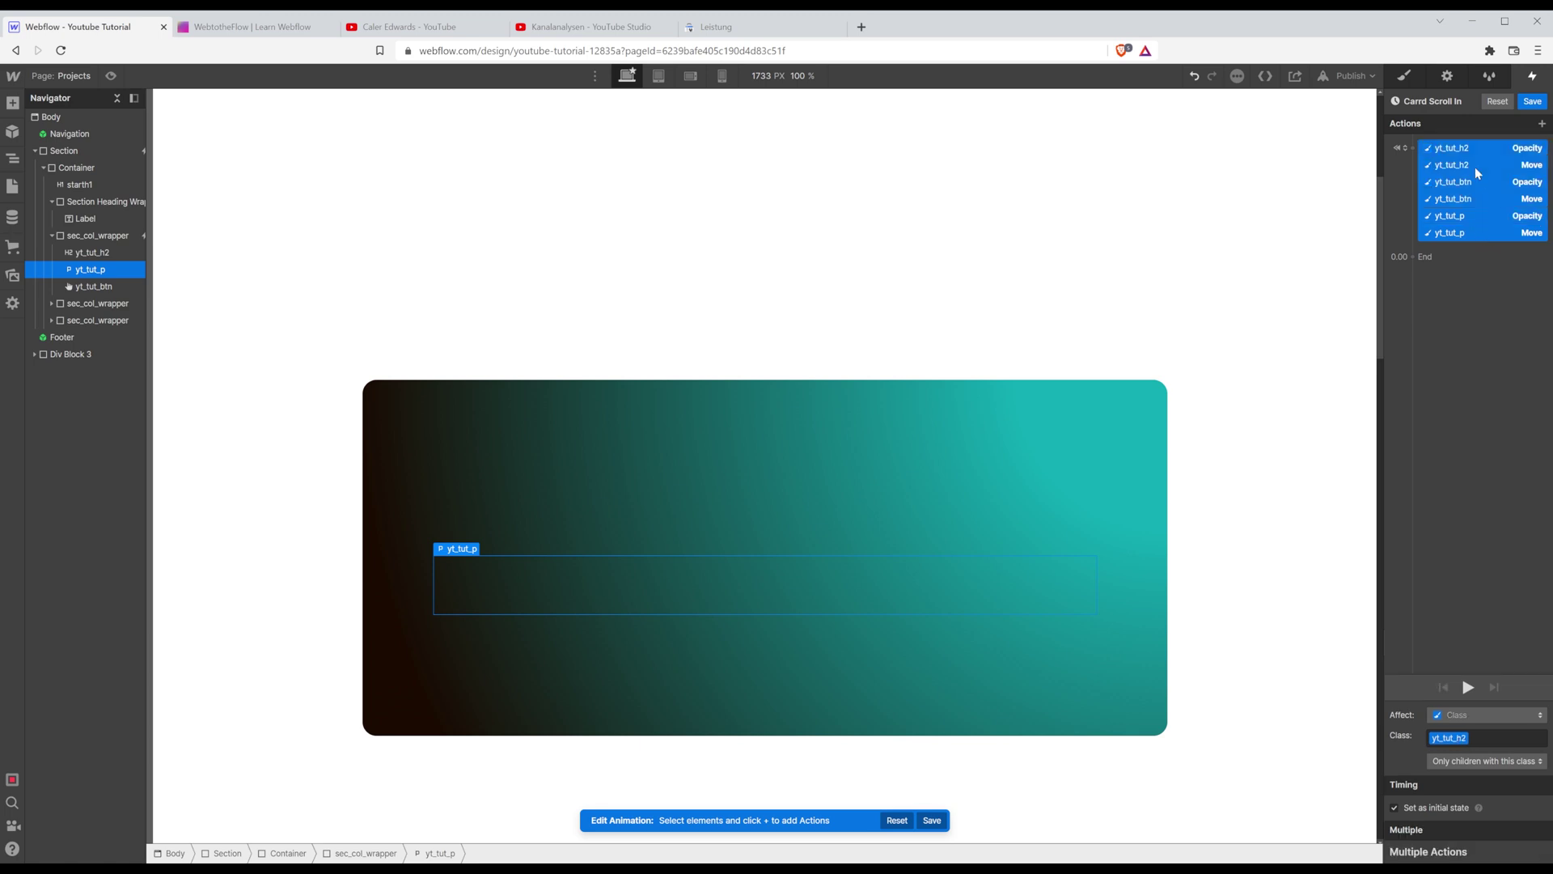
pyautogui.rightClick(1473, 166)
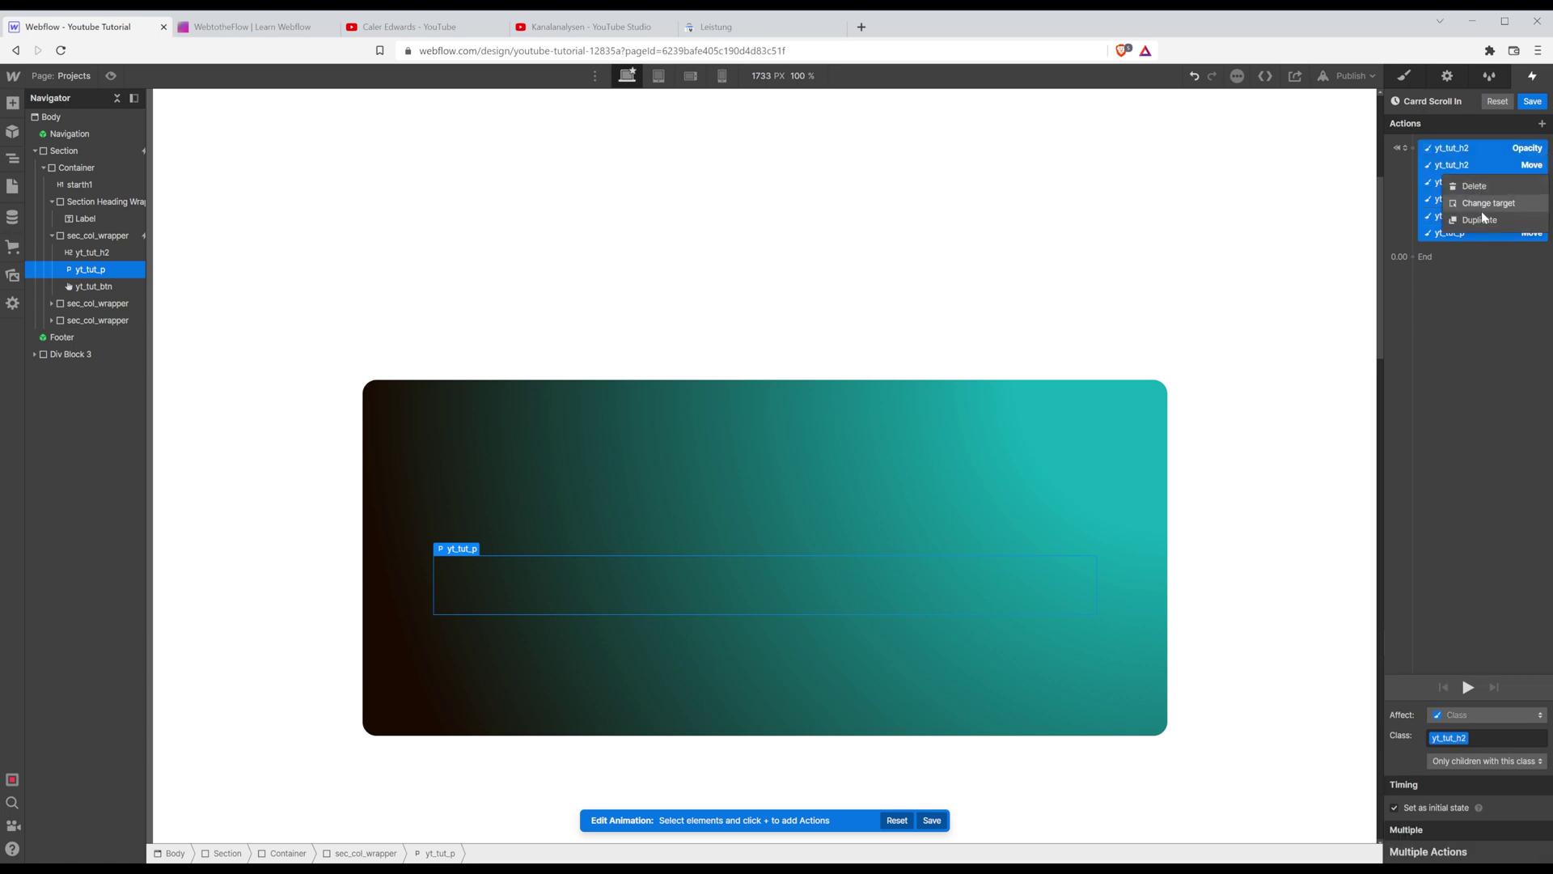
pyautogui.click(1480, 220)
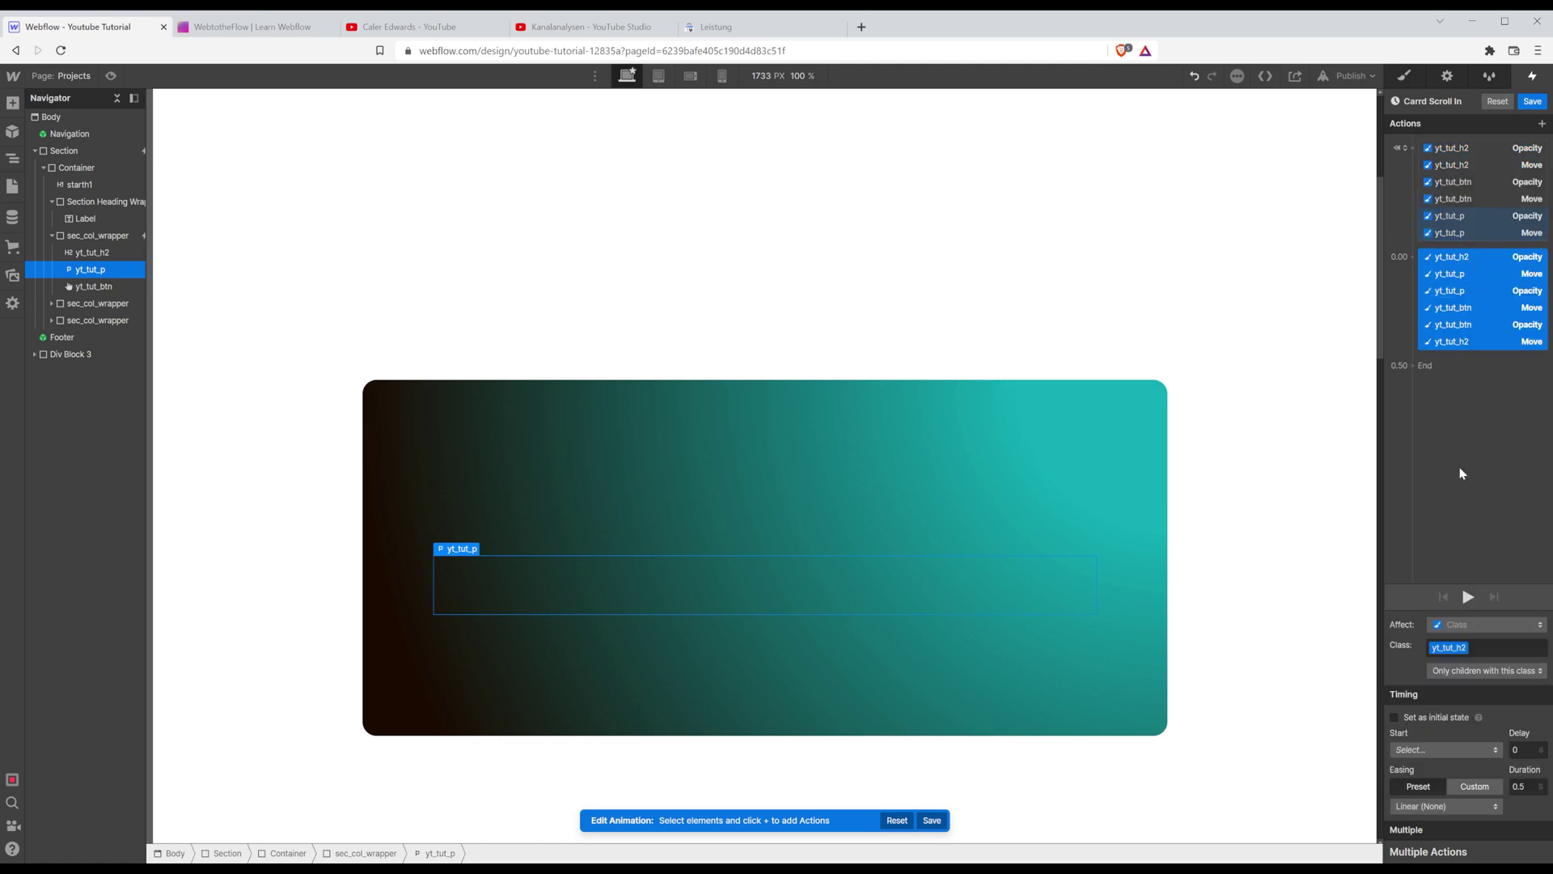
# Set the second step's easing to Ease, duration 0.6 s and delay 0.2 s.
pyautogui.click(1446, 807)
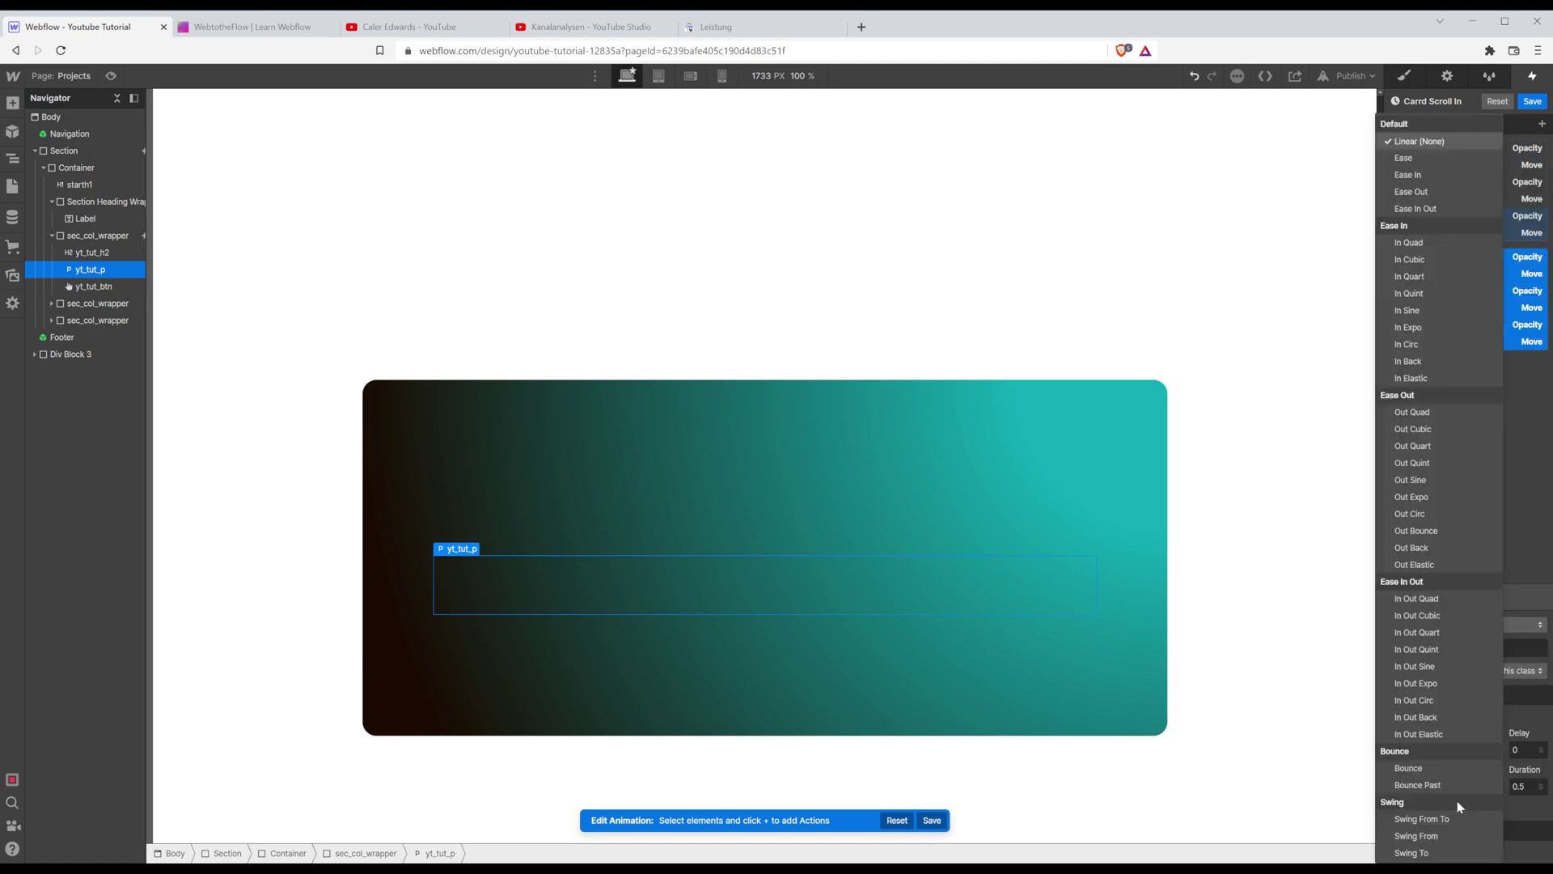
pyautogui.click(1422, 158)
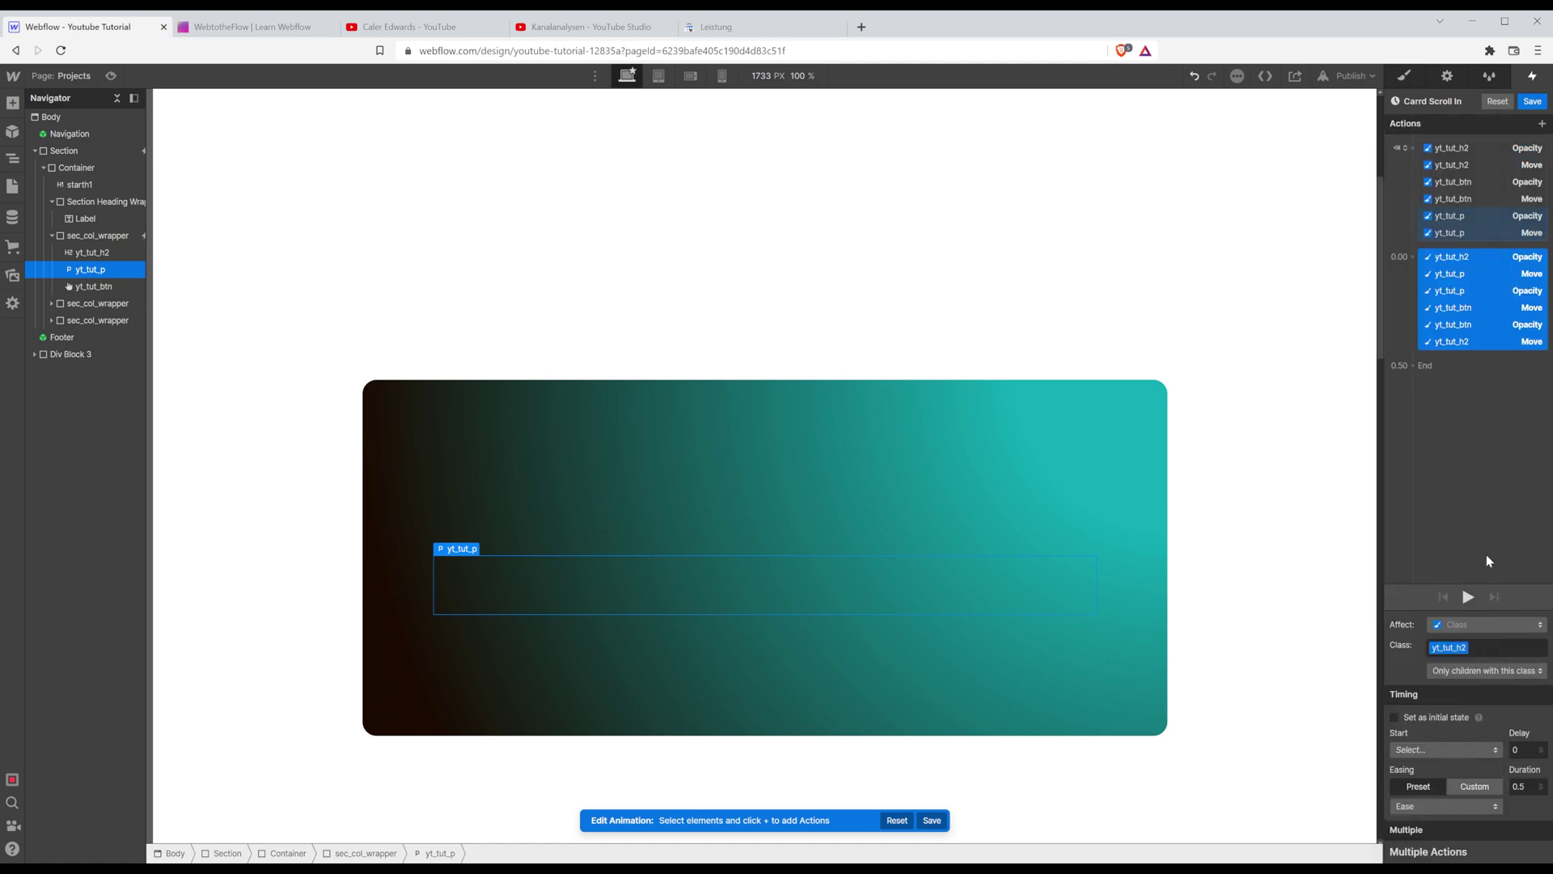
pyautogui.click(1528, 789)
pyautogui.click(1527, 749)
pyautogui.write('0.2')
# Set the second step's opacity to 100 and Move Y to 0 for each element, then save.
pyautogui.click(1482, 256)
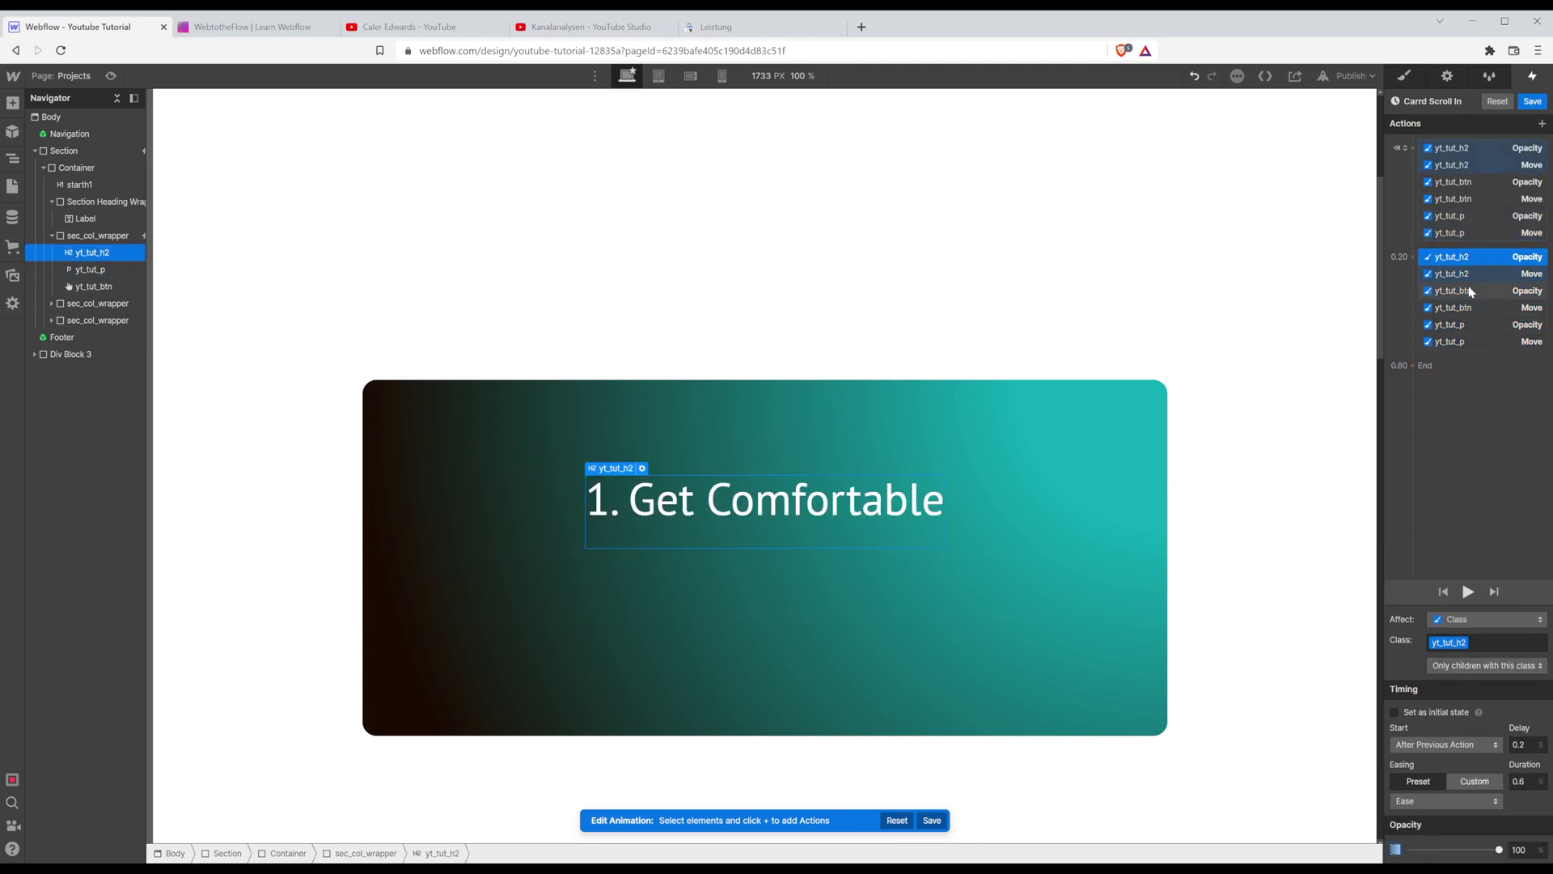
pyautogui.click(1456, 325)
pyautogui.moveTo(1414, 851); pyautogui.dragTo(1498, 849)
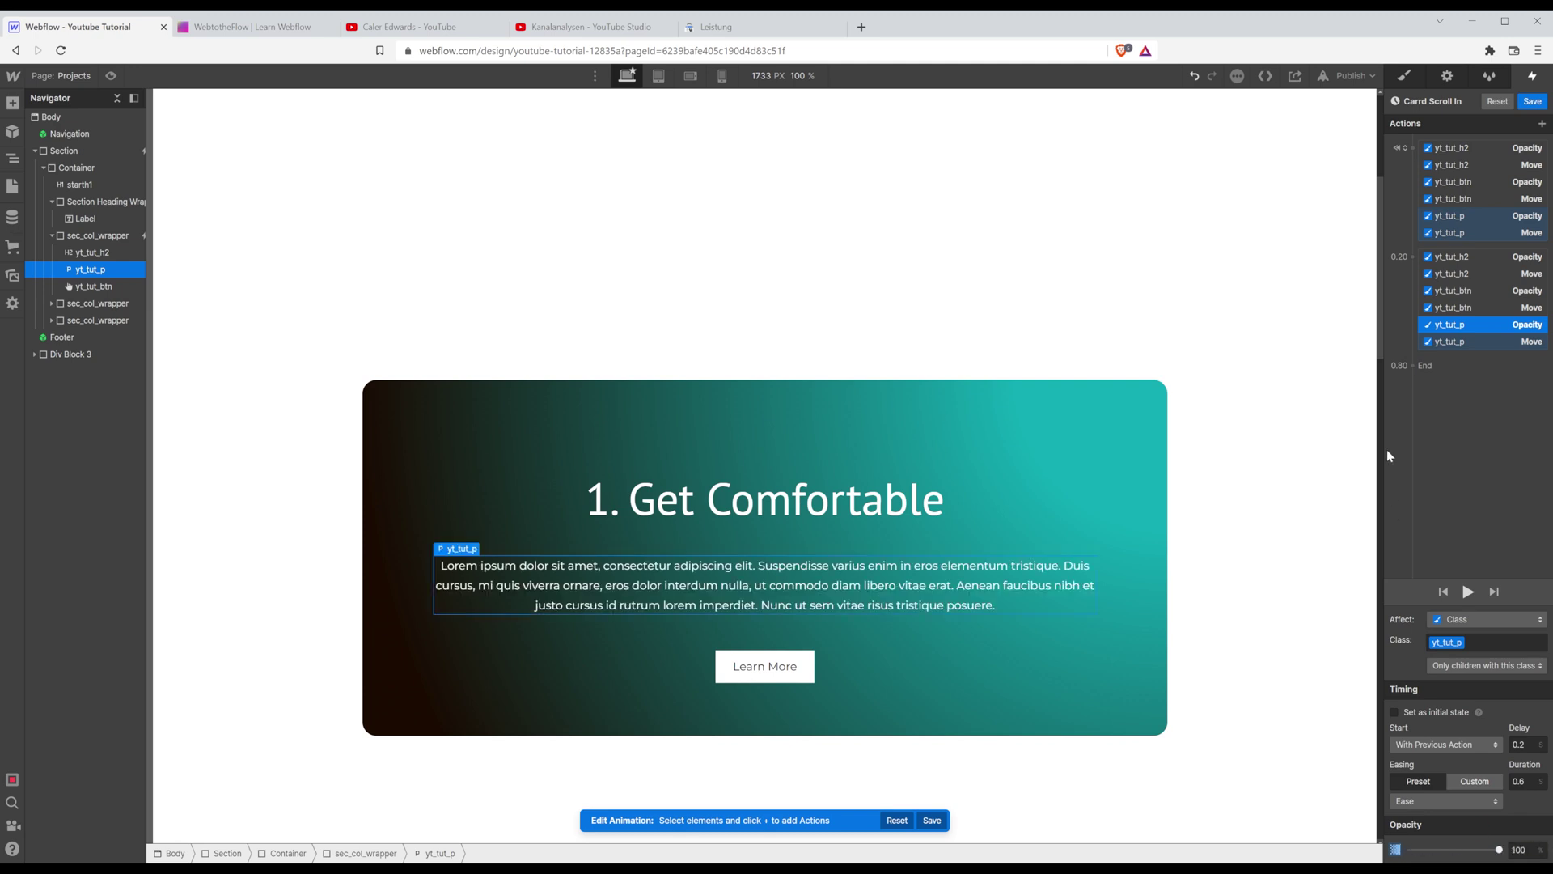
pyautogui.click(1456, 273)
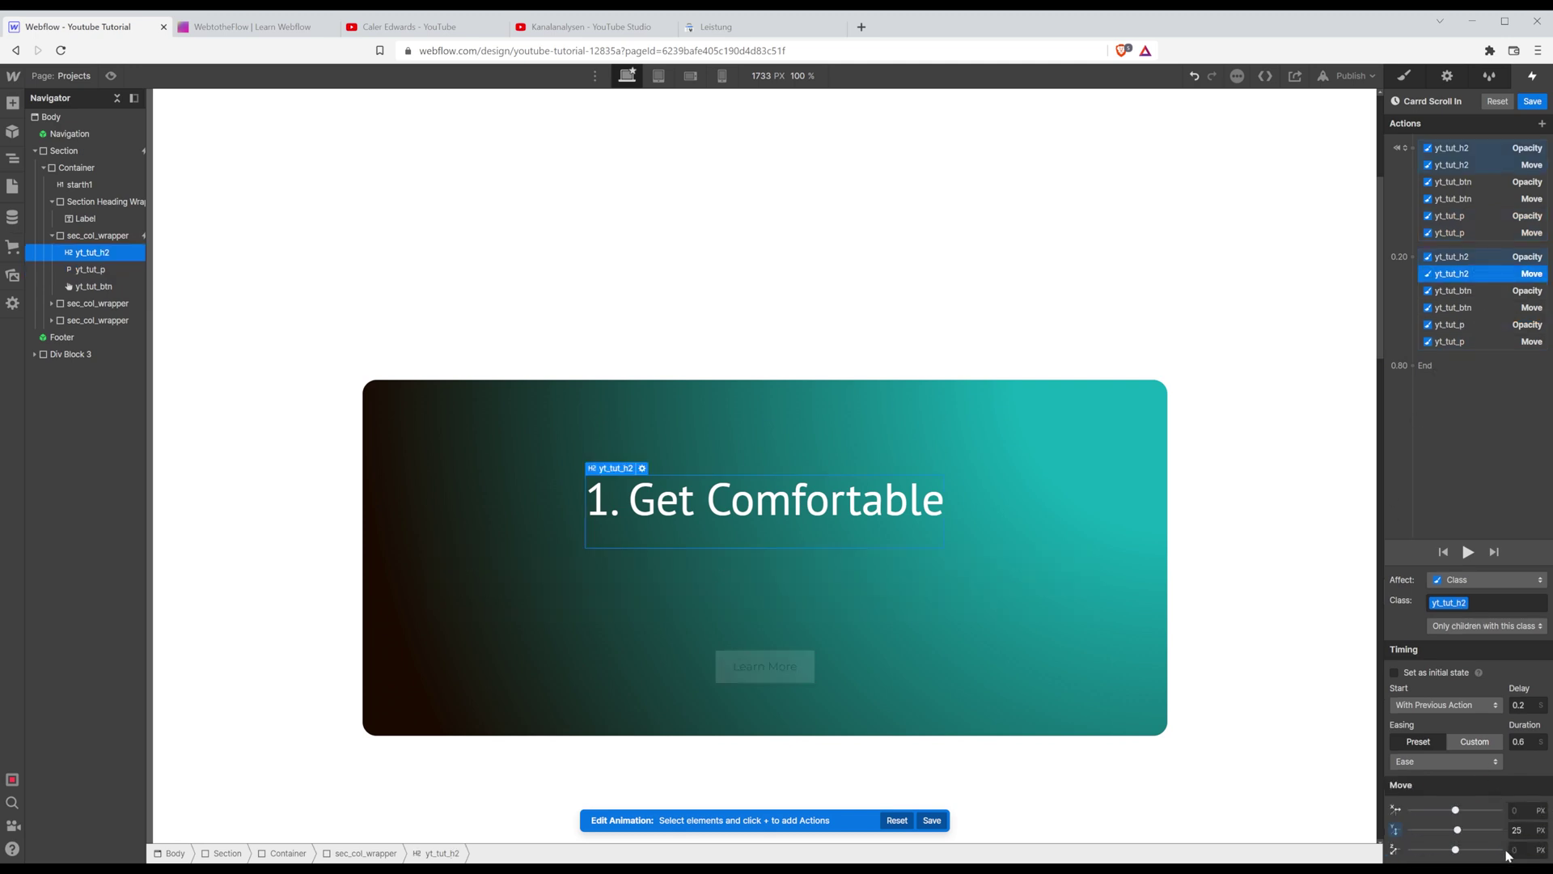
pyautogui.click(1517, 829)
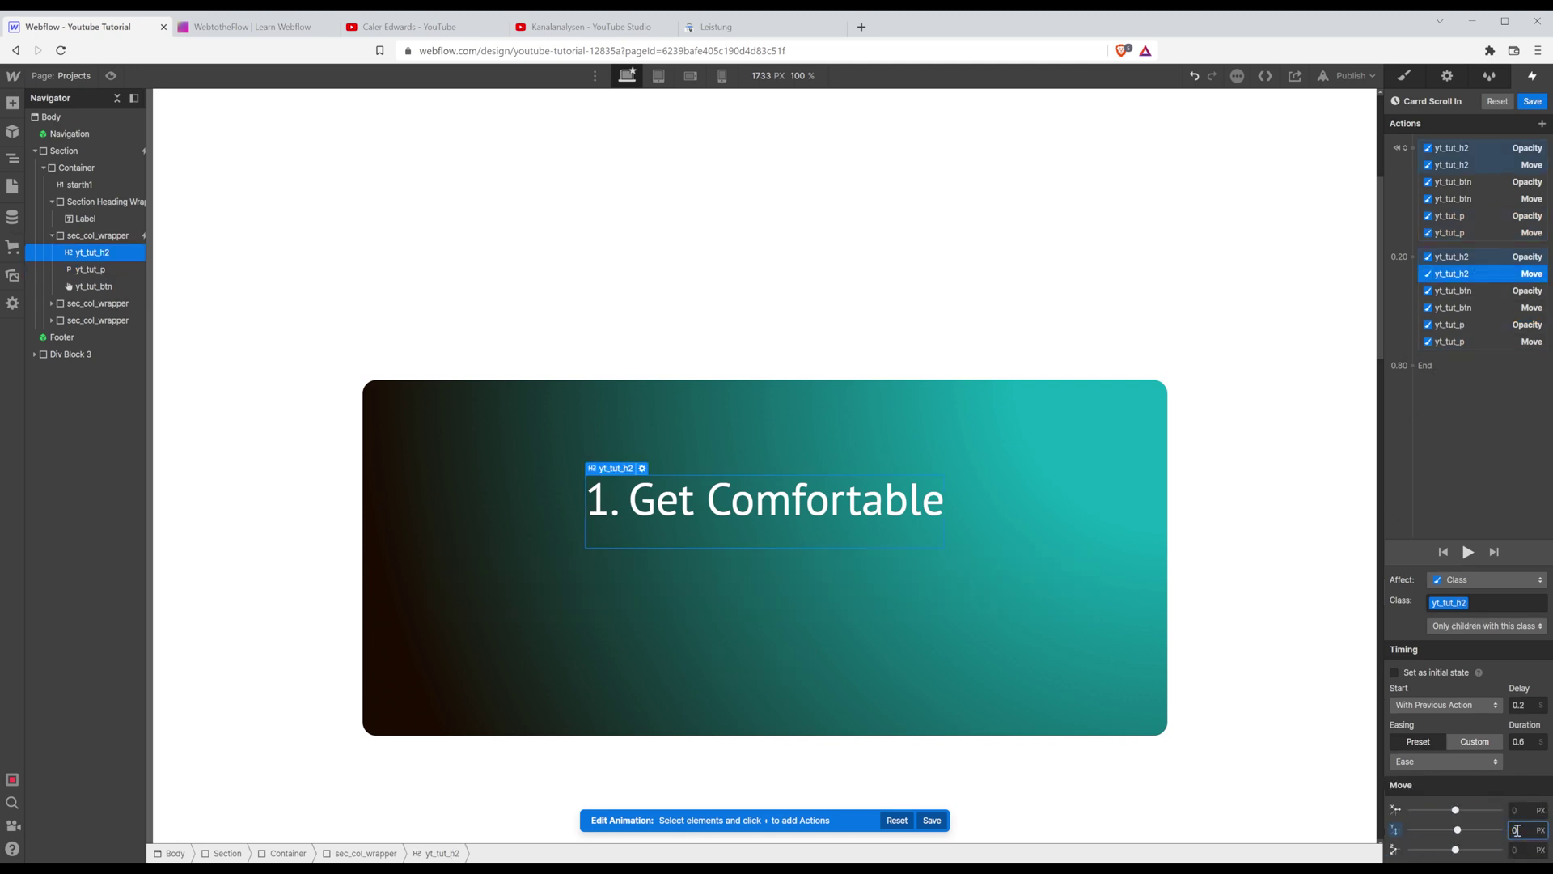
pyautogui.write('0')
pyautogui.click(1456, 308)
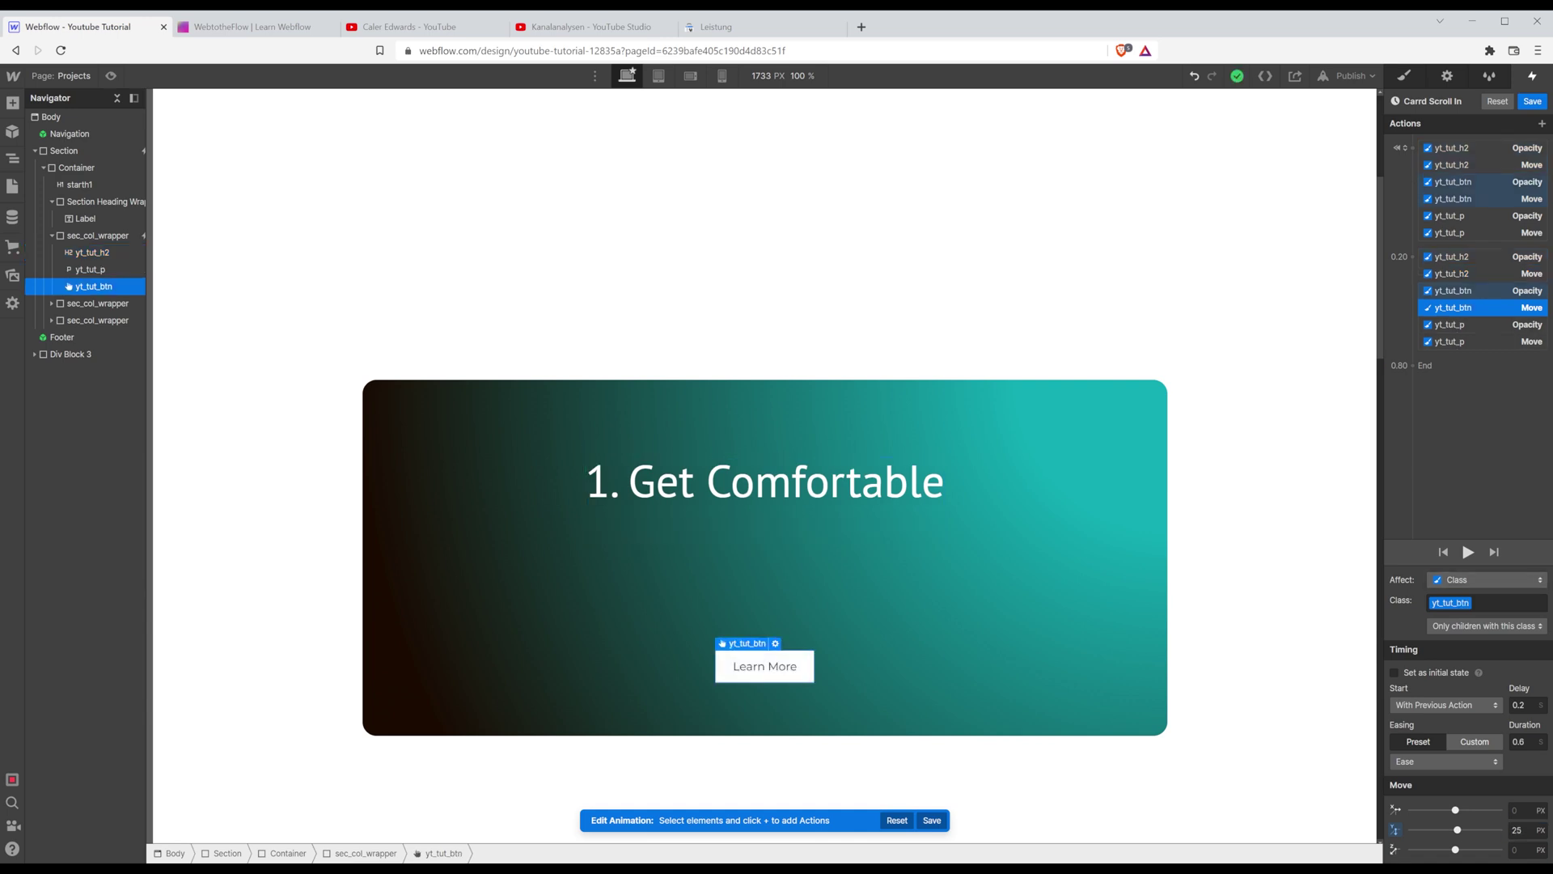
pyautogui.click(1533, 831)
pyautogui.write('0')
pyautogui.click(1455, 342)
pyautogui.click(1471, 366)
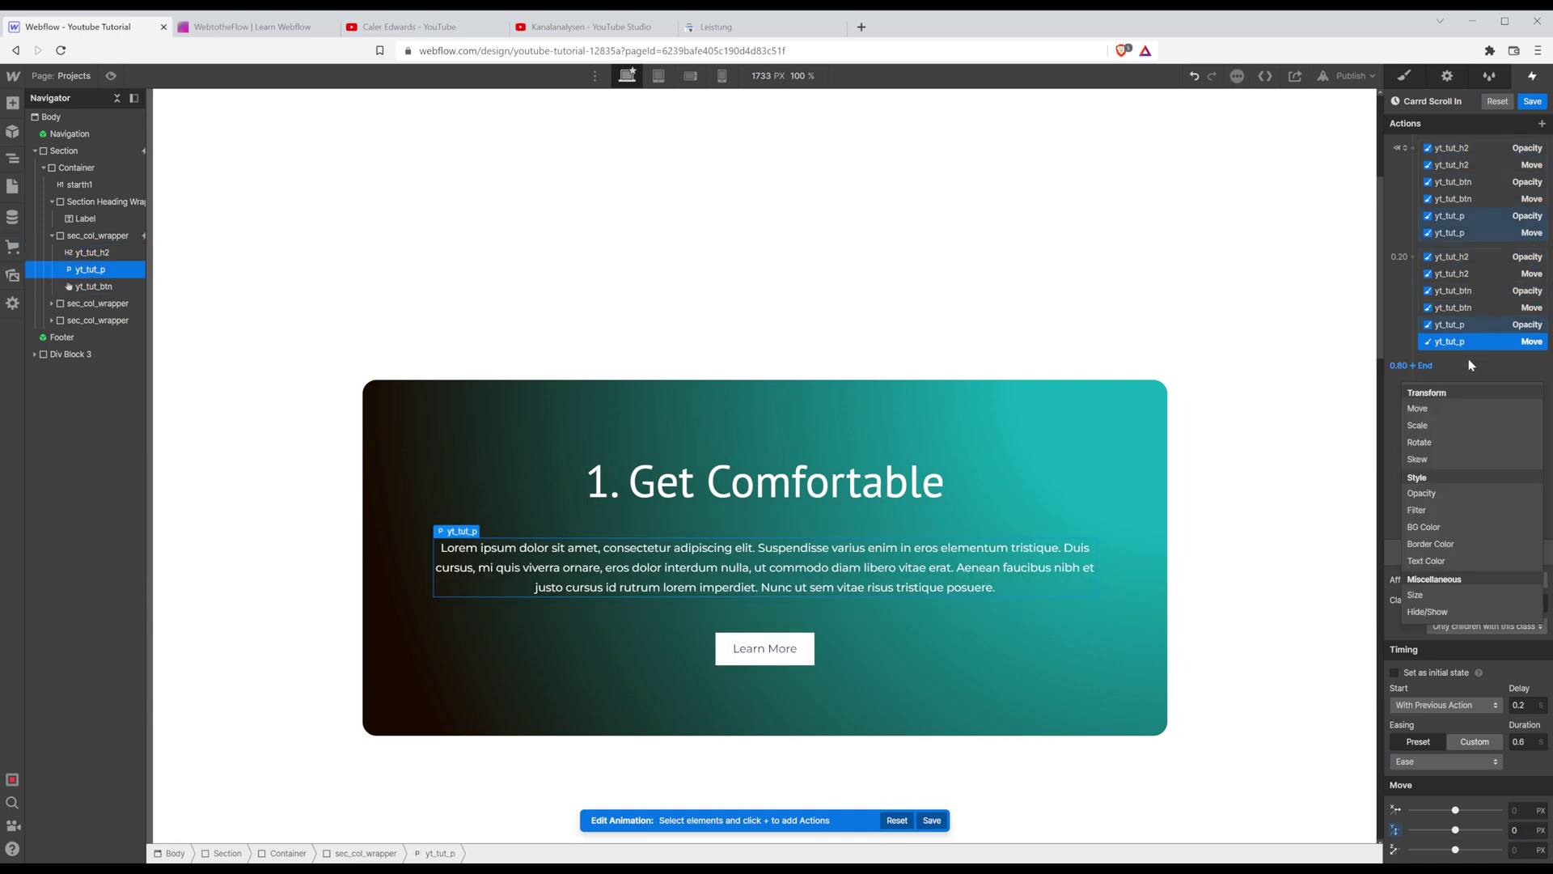
pyautogui.click(1532, 101)
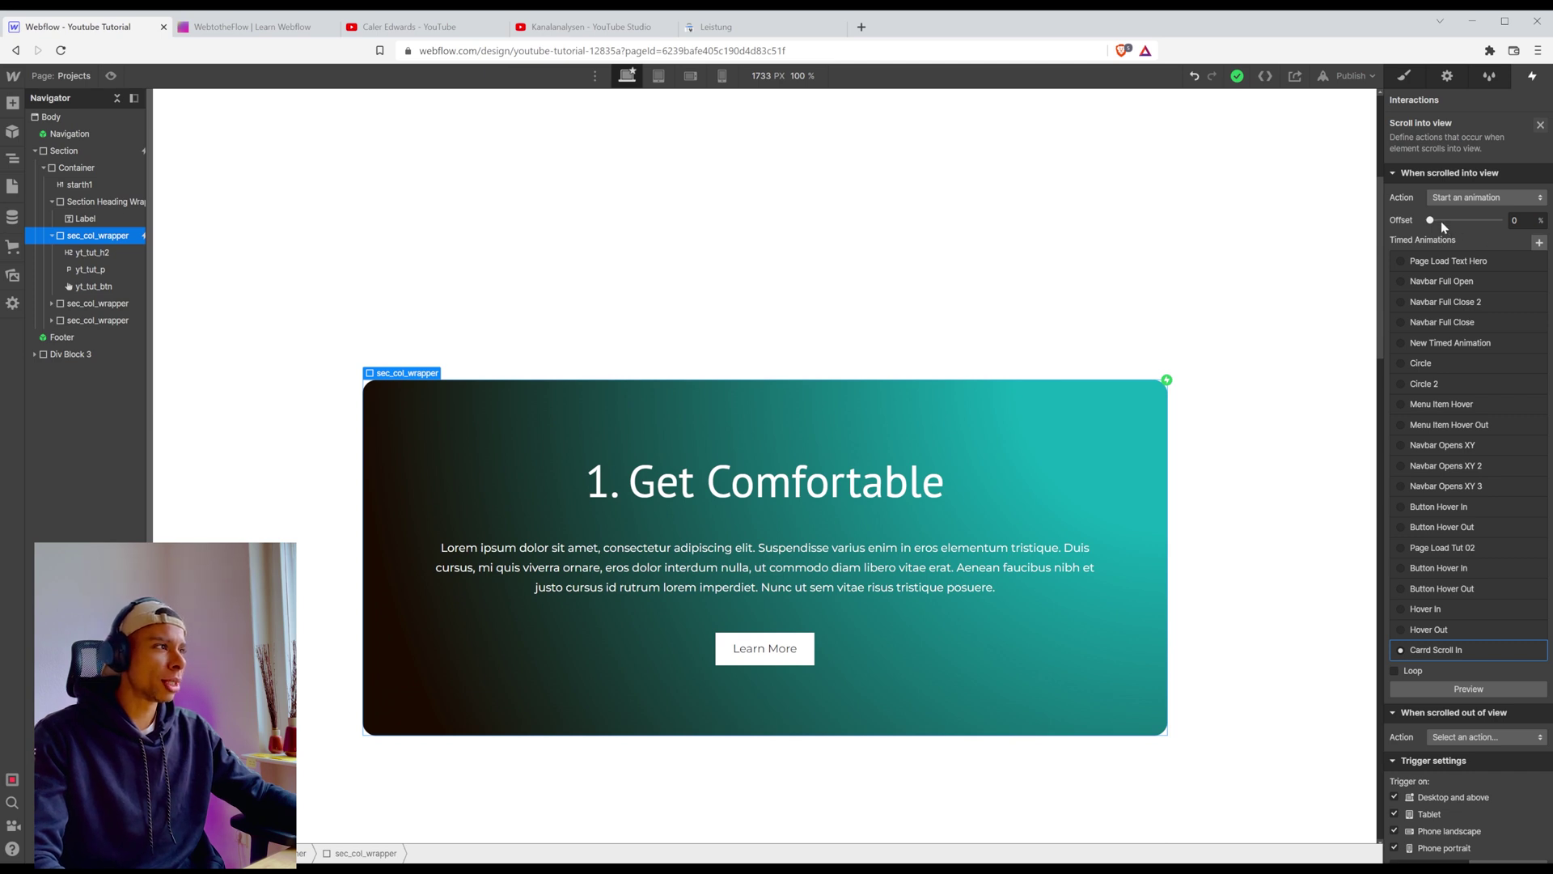
# Set the scroll-in offset to 40% and make scrolling out of view start an animation.
pyautogui.moveTo(1433, 220); pyautogui.dragTo(1449, 219)
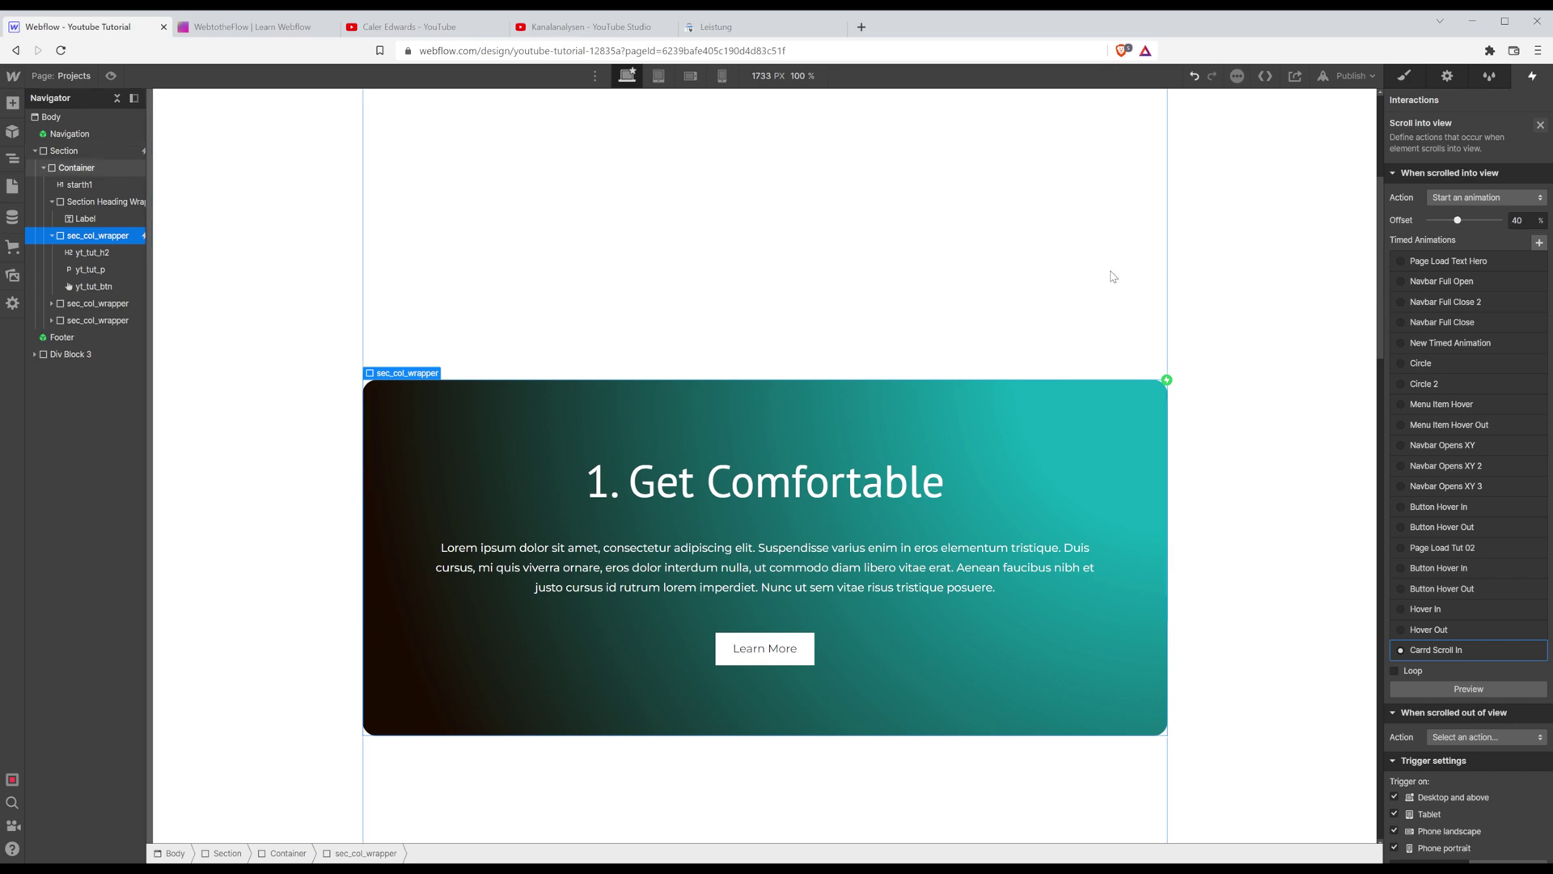
pyautogui.scroll(4, 1109, 275)
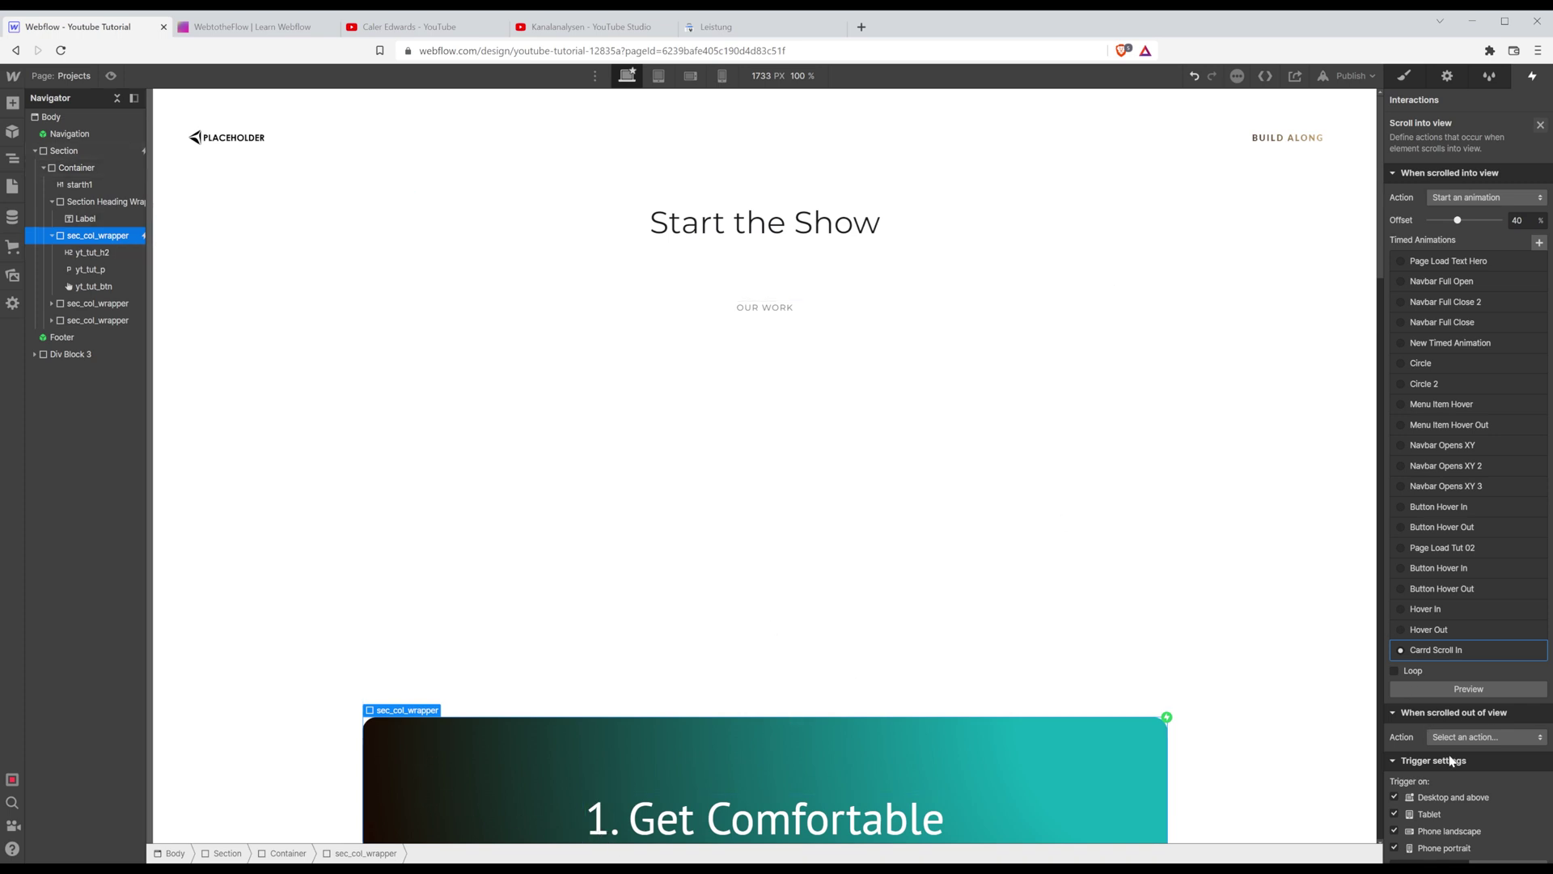
pyautogui.click(1476, 738)
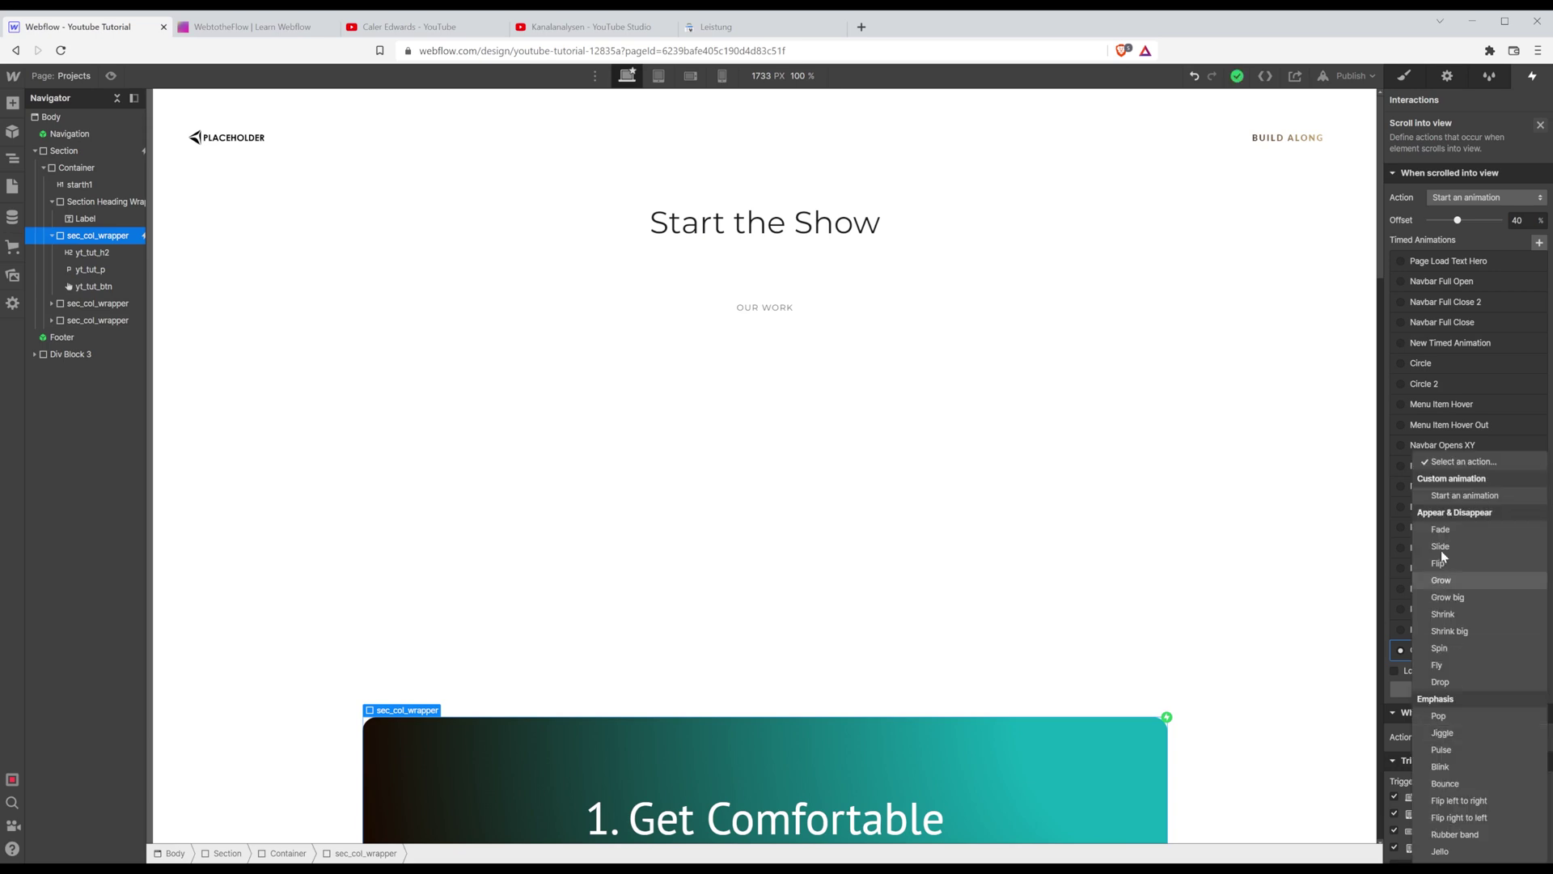
pyautogui.click(1464, 495)
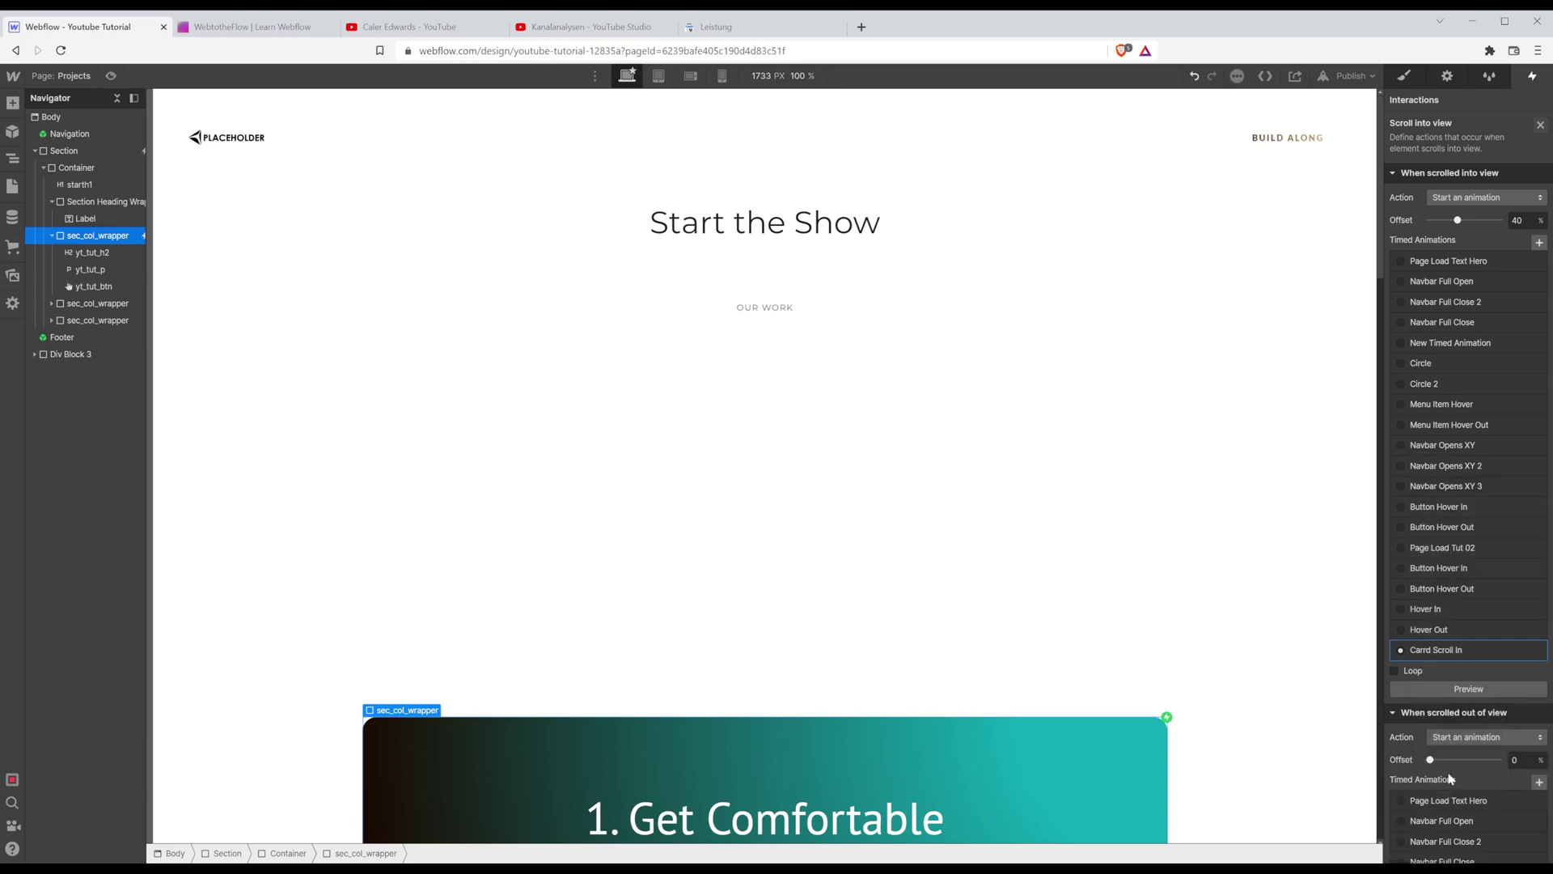
# Duplicate the Carrd Scroll In animation for the scrolled-out action.
pyautogui.scroll(-3, 1450, 778)
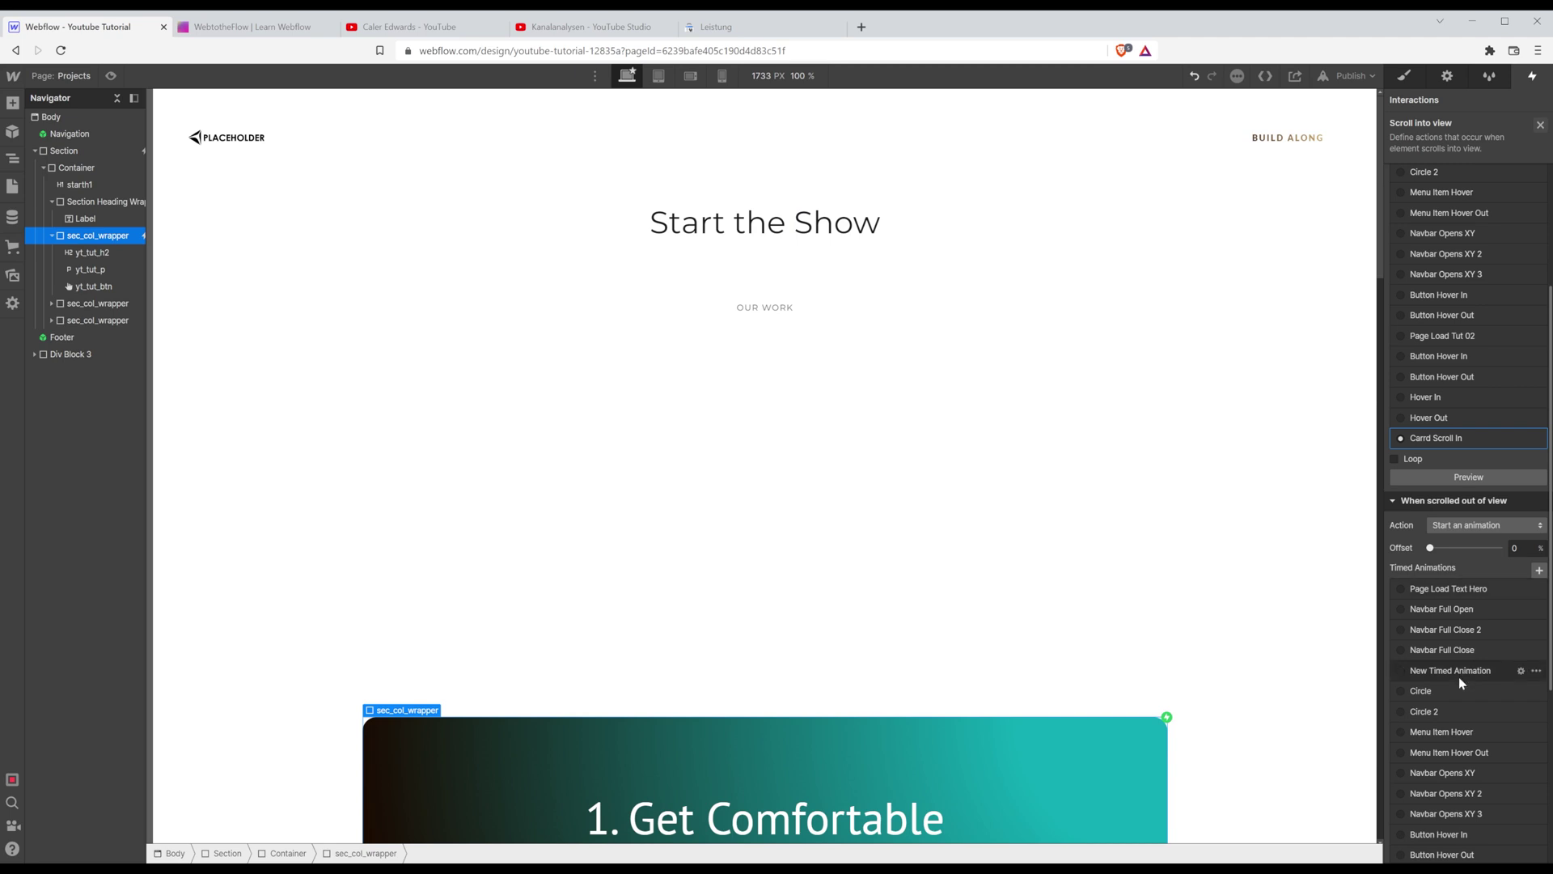
pyautogui.scroll(-4, 1458, 682)
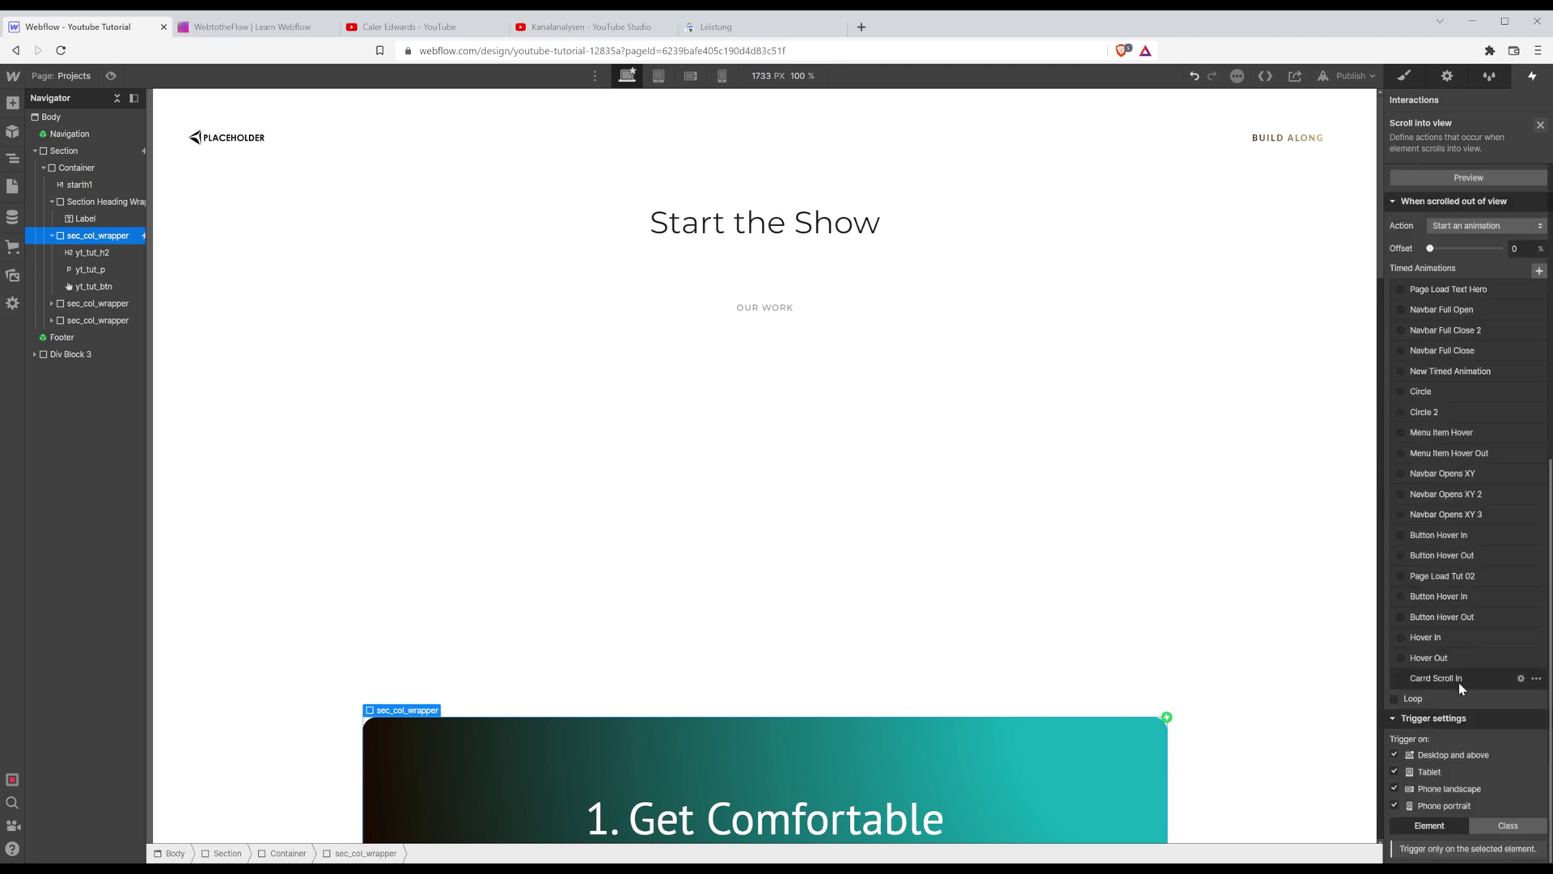
pyautogui.click(1539, 679)
pyautogui.click(1493, 735)
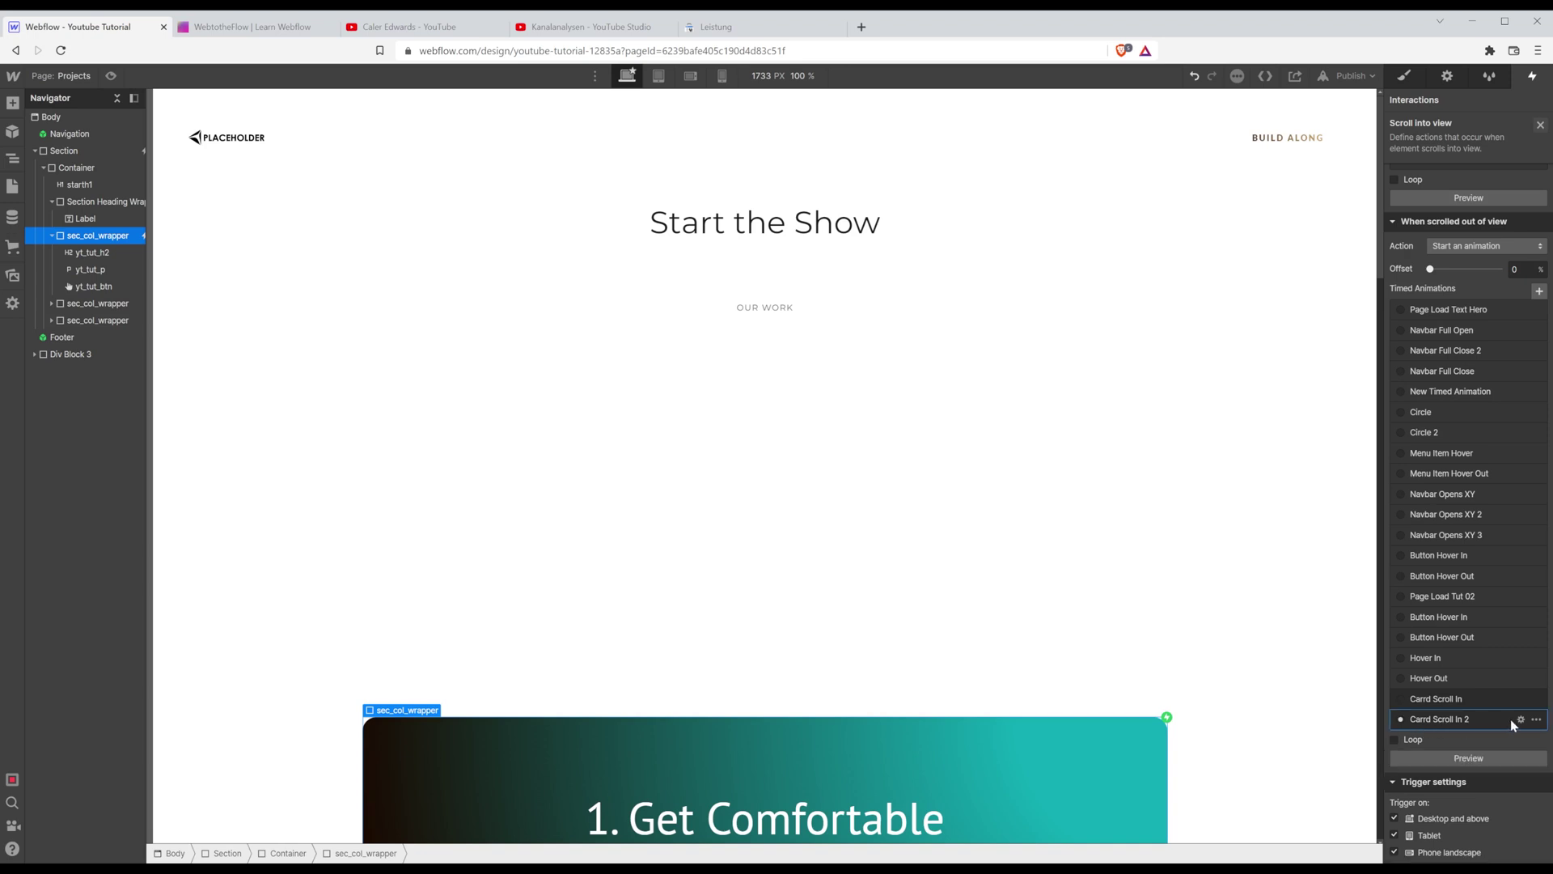
# Rename 'Carrd Scroll In 2' to 'Carrd Scroll Out'.
pyautogui.click(1521, 719)
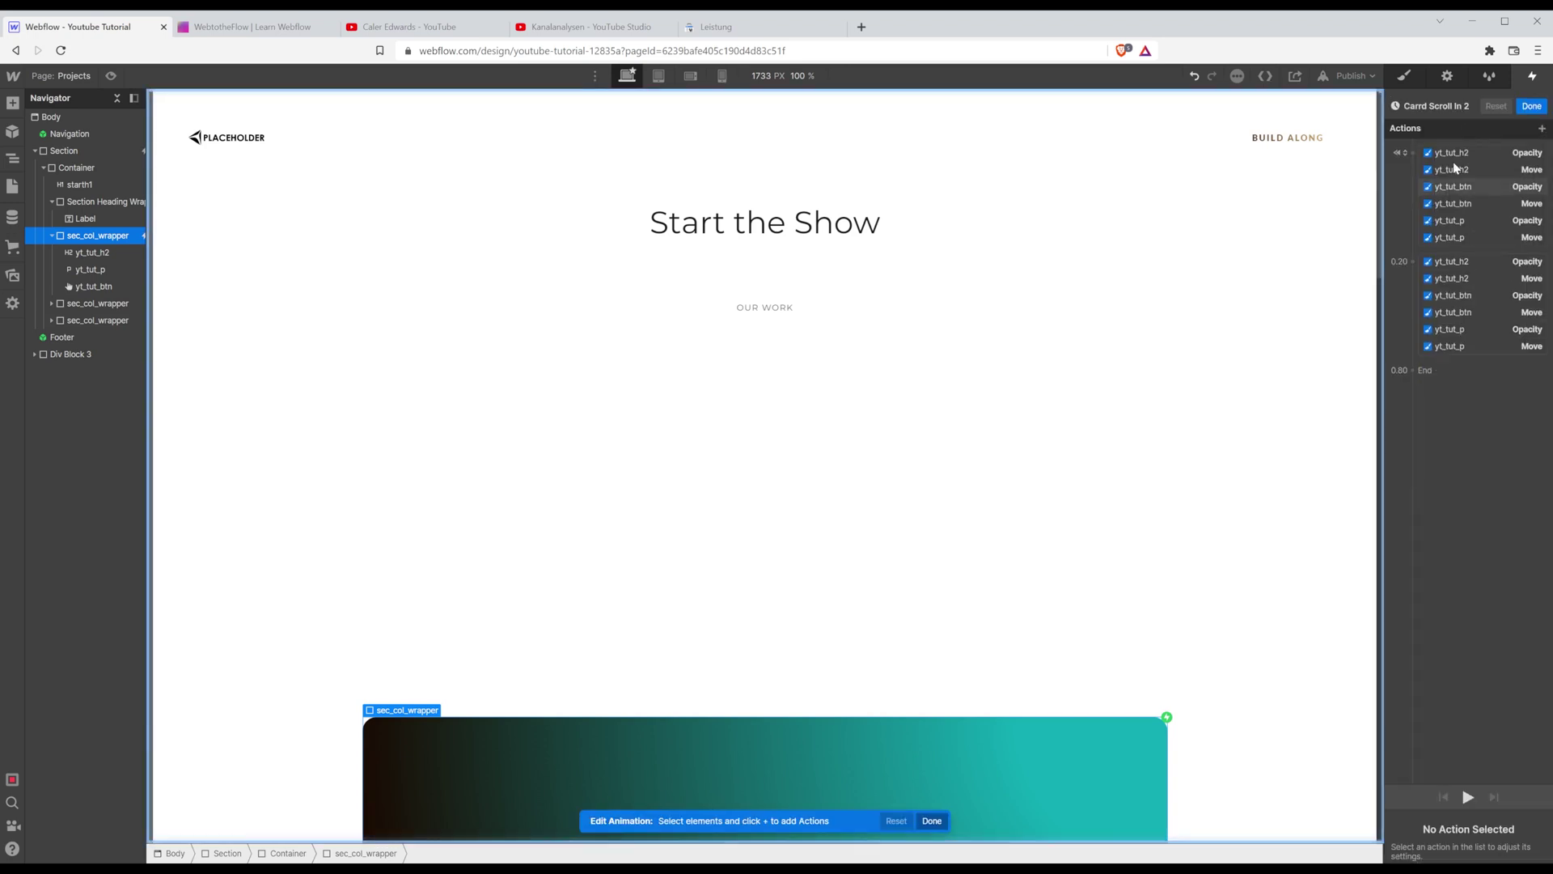
pyautogui.click(1448, 99)
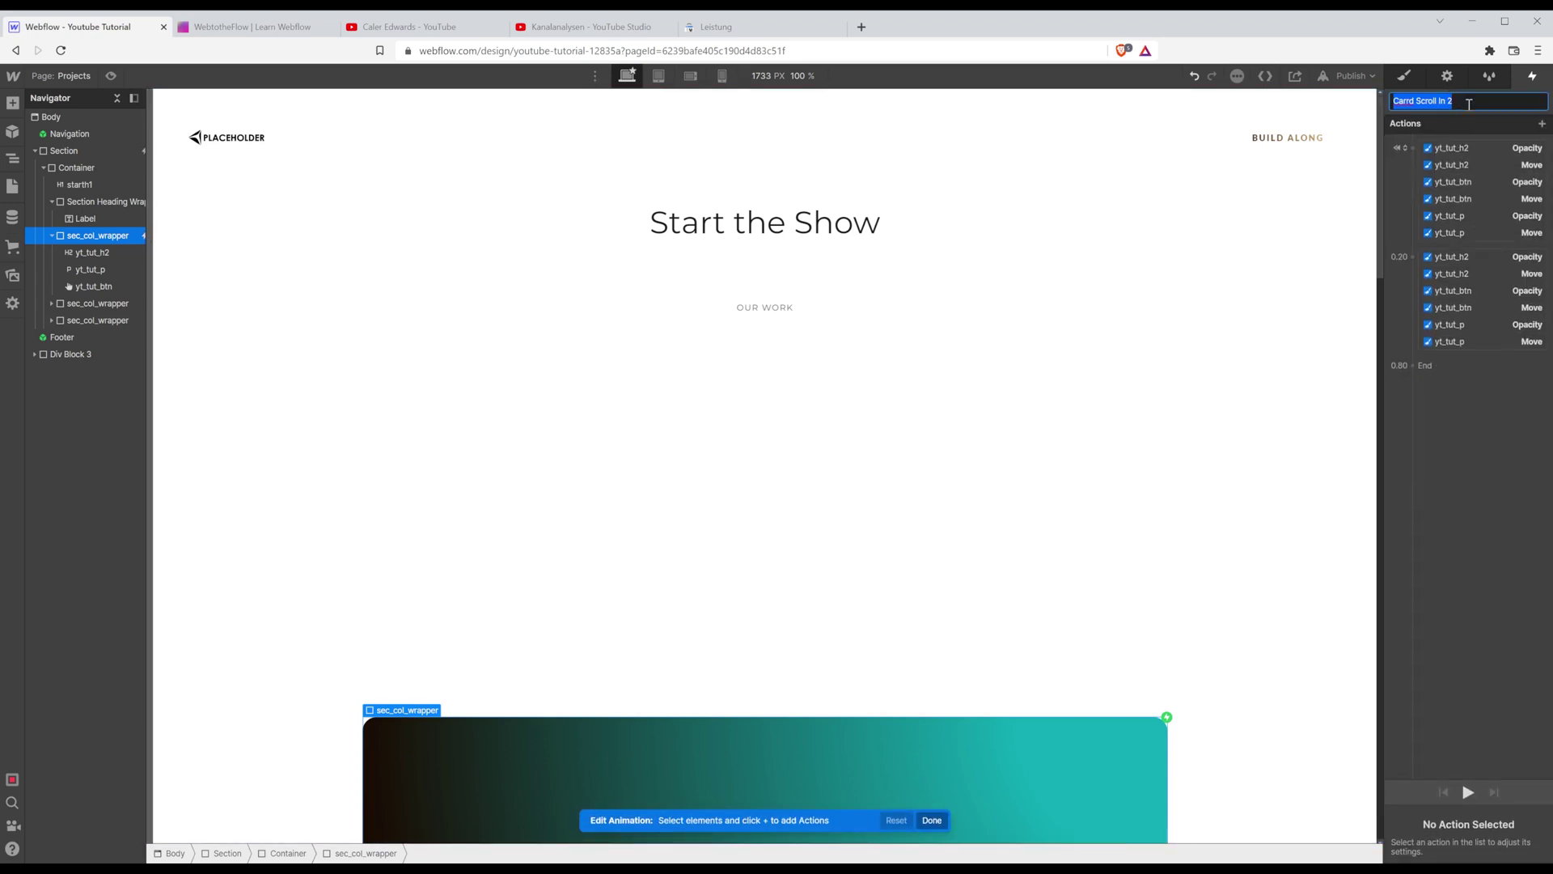
pyautogui.click(1469, 104)
pyautogui.press('BackSpace')
pyautogui.write('Out')
pyautogui.press('Return')
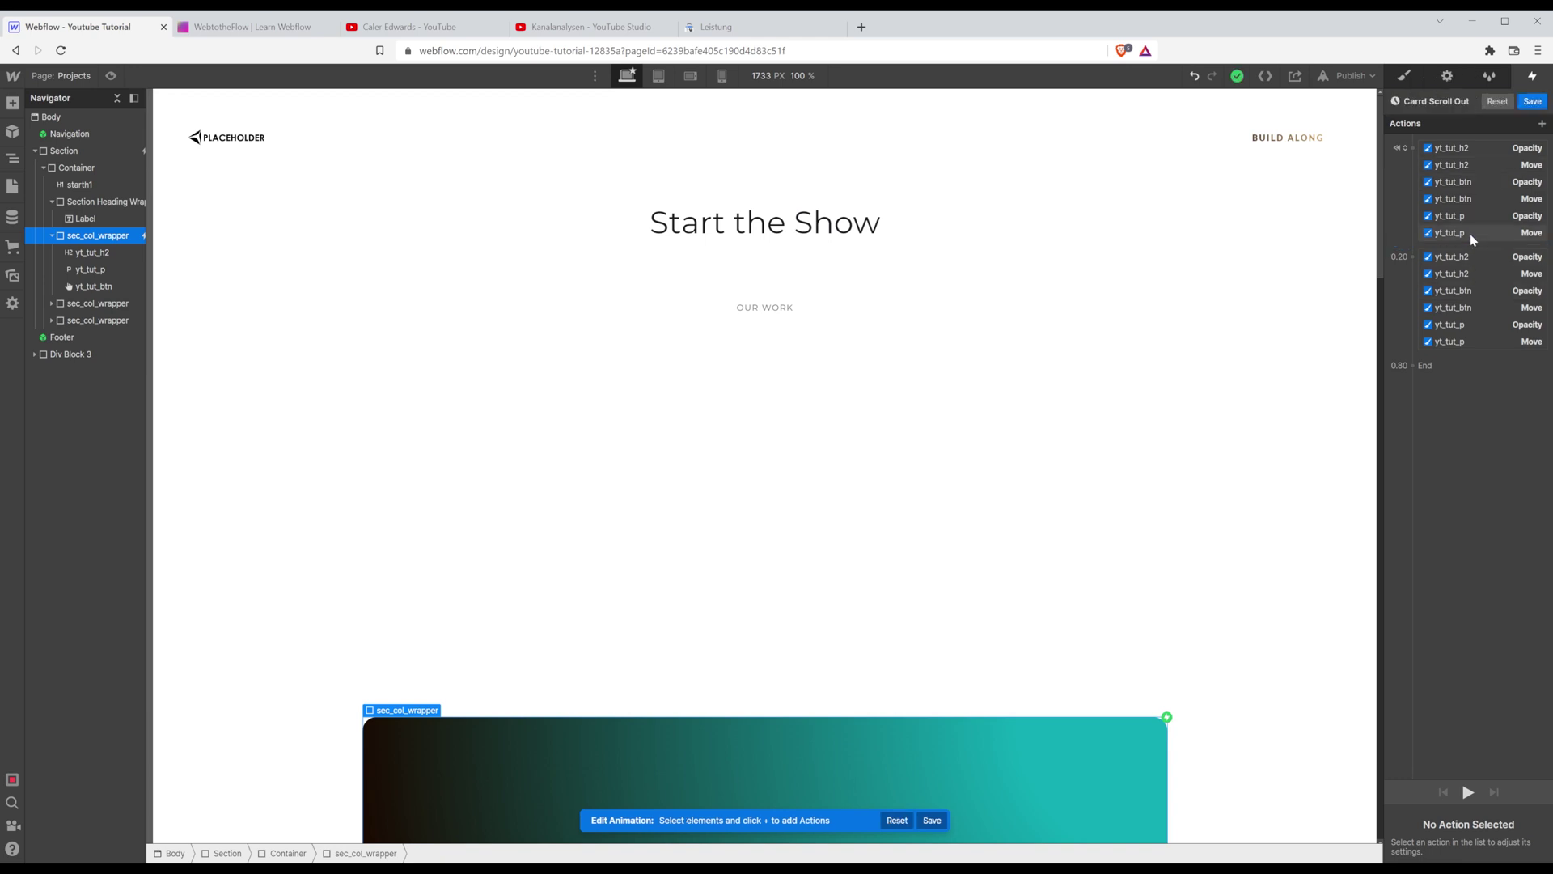
# Delete the first action group from Carrd Scroll Out.
pyautogui.click(1461, 153)
pyautogui.rightClick(1461, 153)
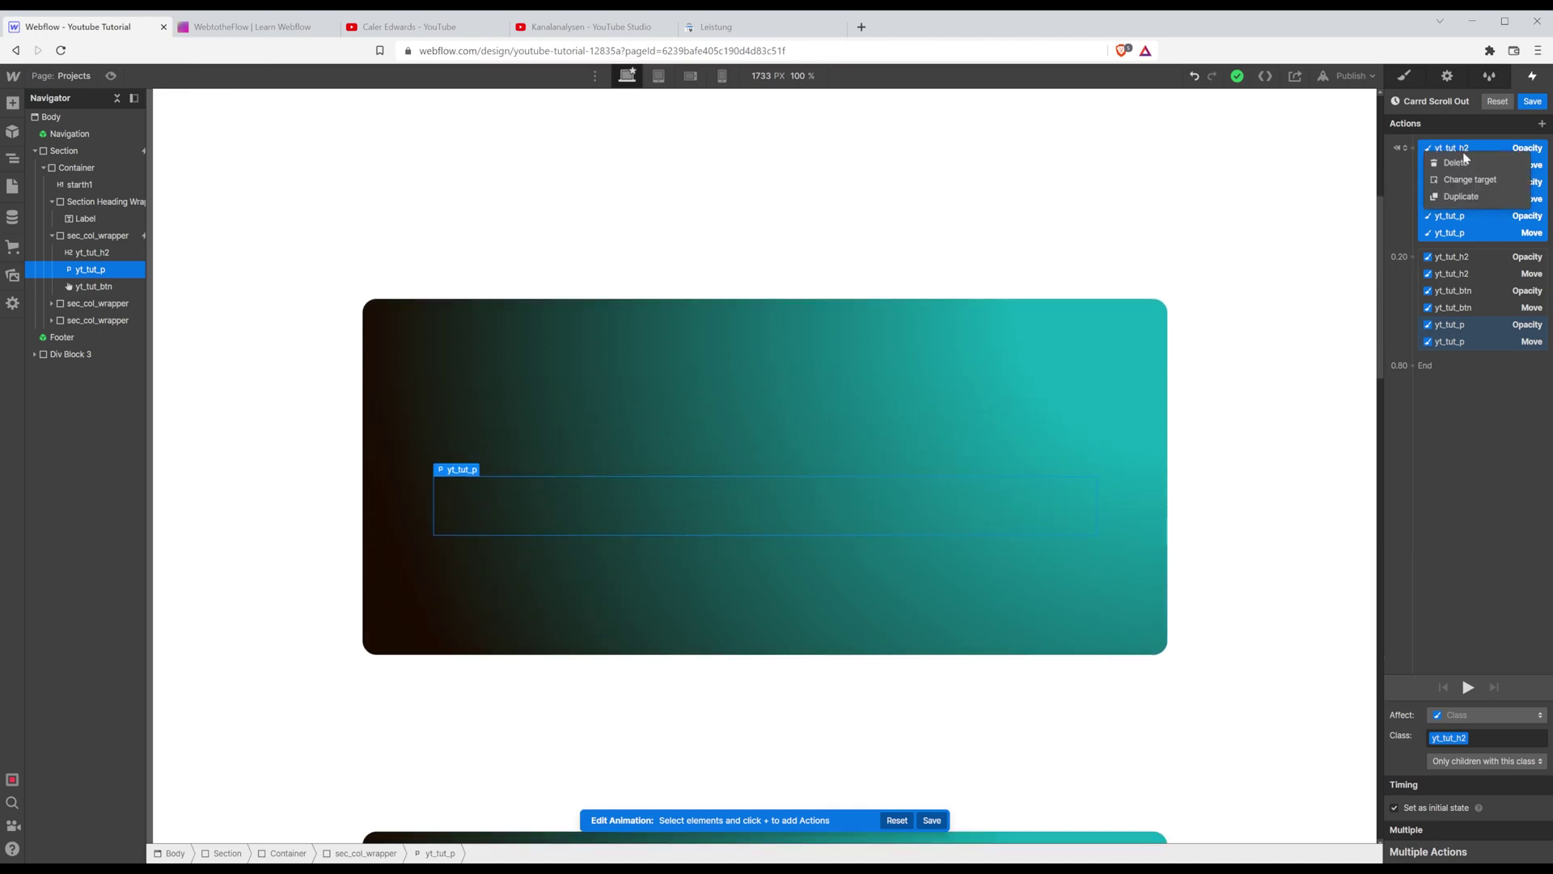
pyautogui.click(1456, 162)
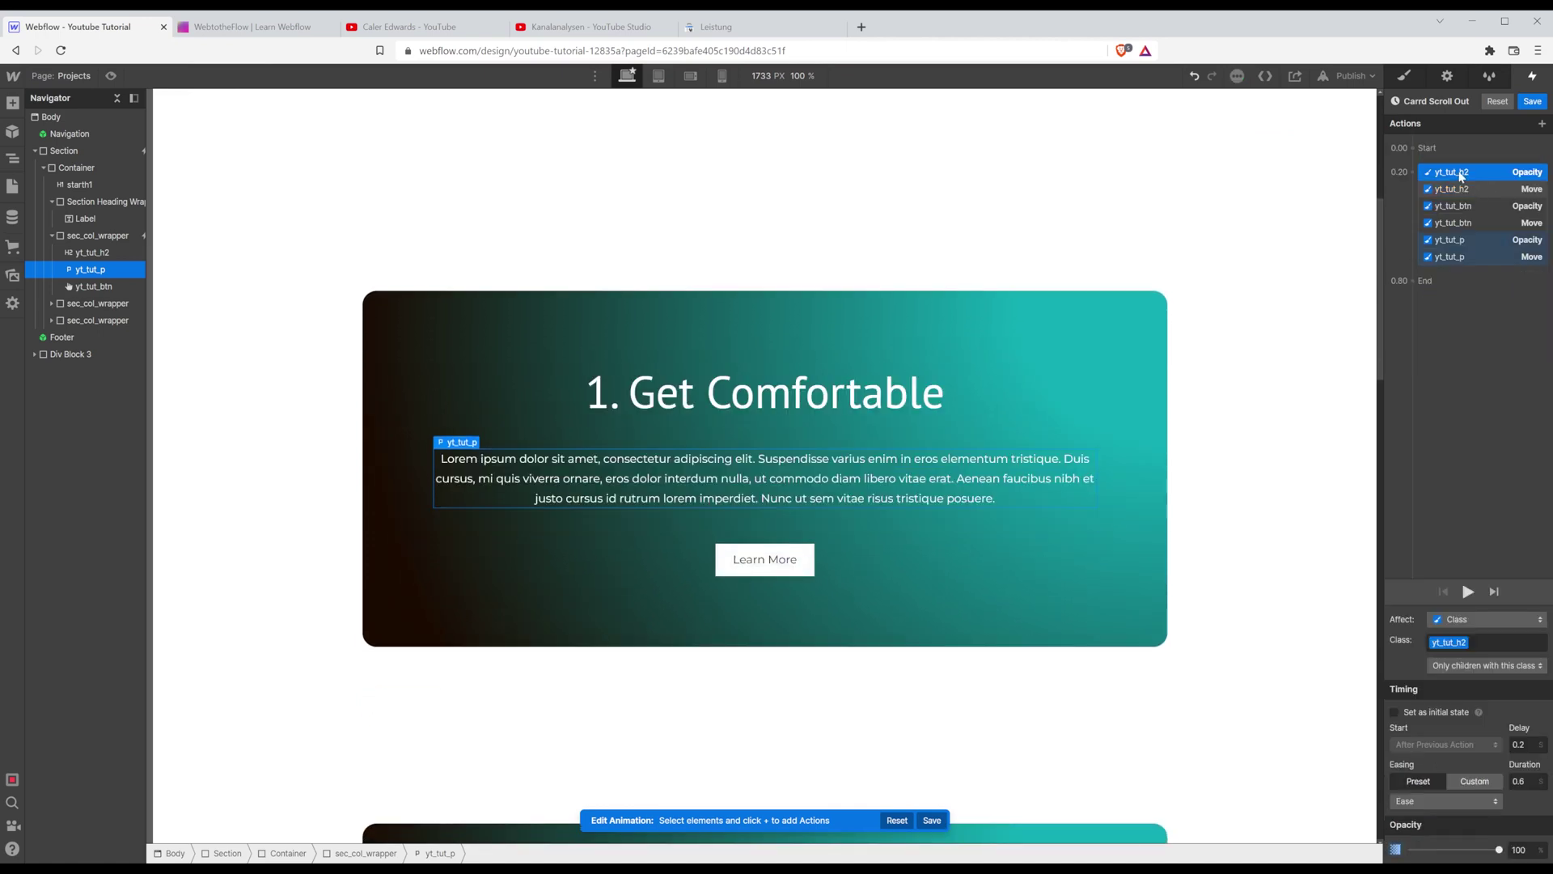
# Fade heading, button and paragraph to 0 opacity with 0 delay and 25 px Move Y.
pyautogui.click(1461, 174)
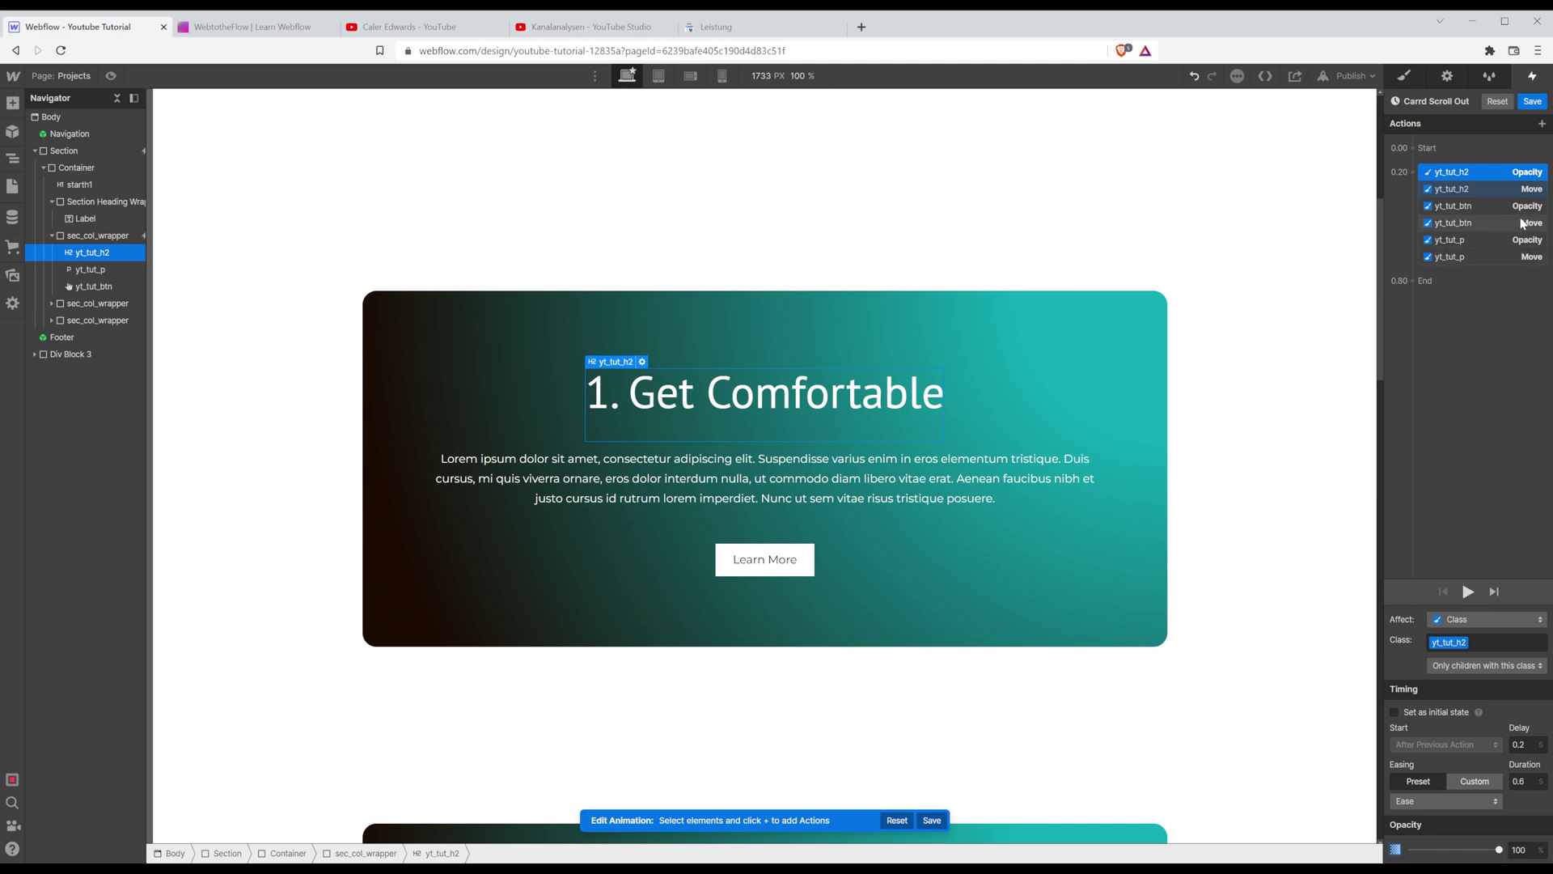
pyautogui.keyDown('shift'); pyautogui.click(1494, 207); pyautogui.keyUp('shift')
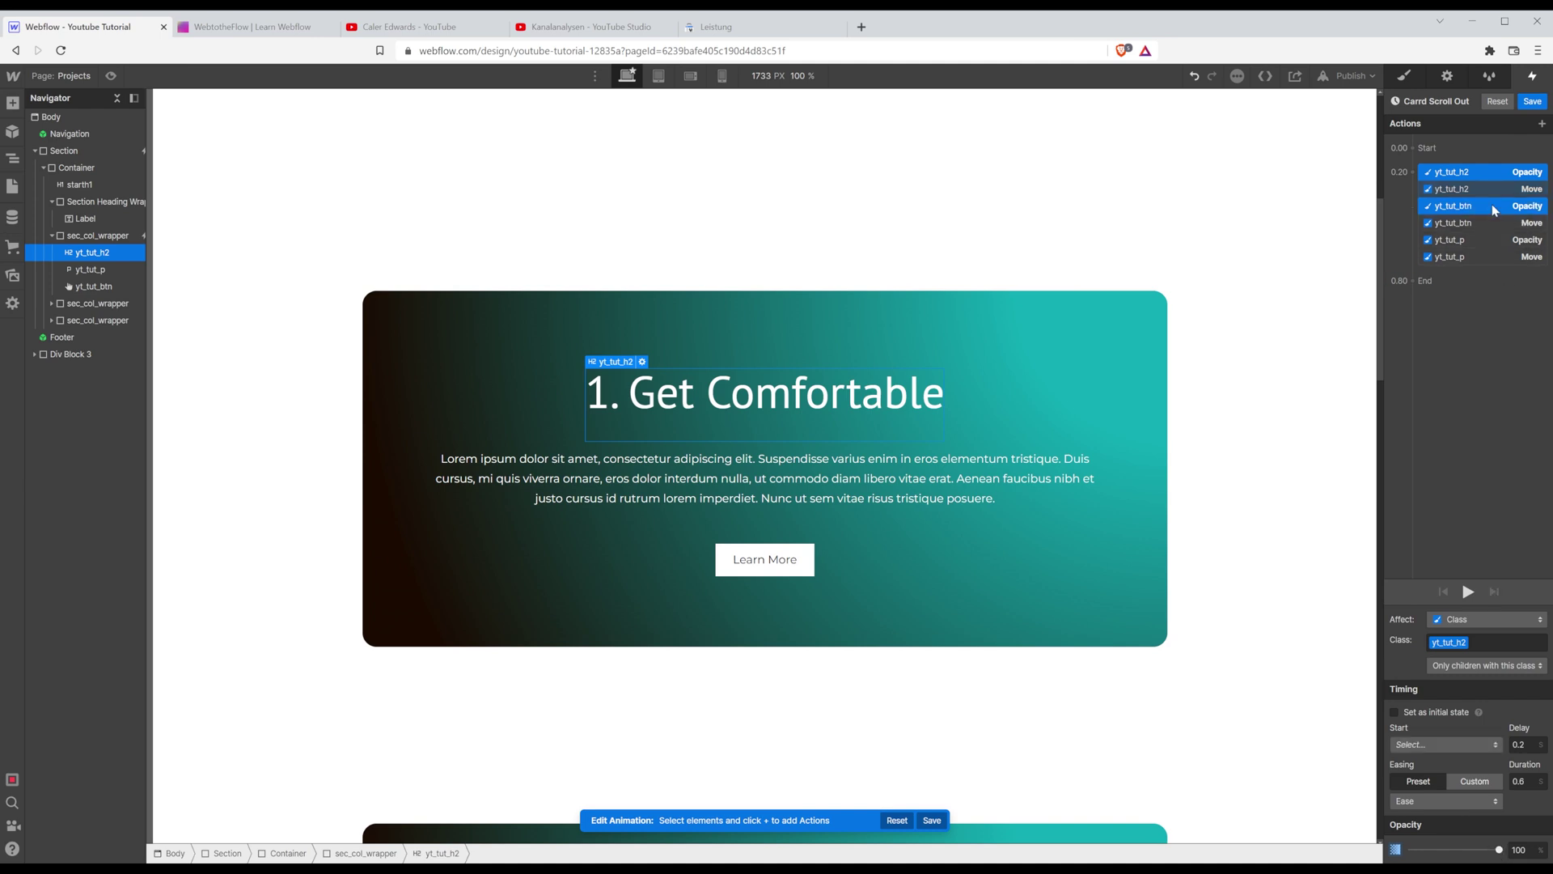
pyautogui.keyDown('shift'); pyautogui.click(1484, 242); pyautogui.keyUp('shift')
pyautogui.moveTo(1497, 851); pyautogui.dragTo(1359, 853)
pyautogui.click(1522, 744)
pyautogui.write('0')
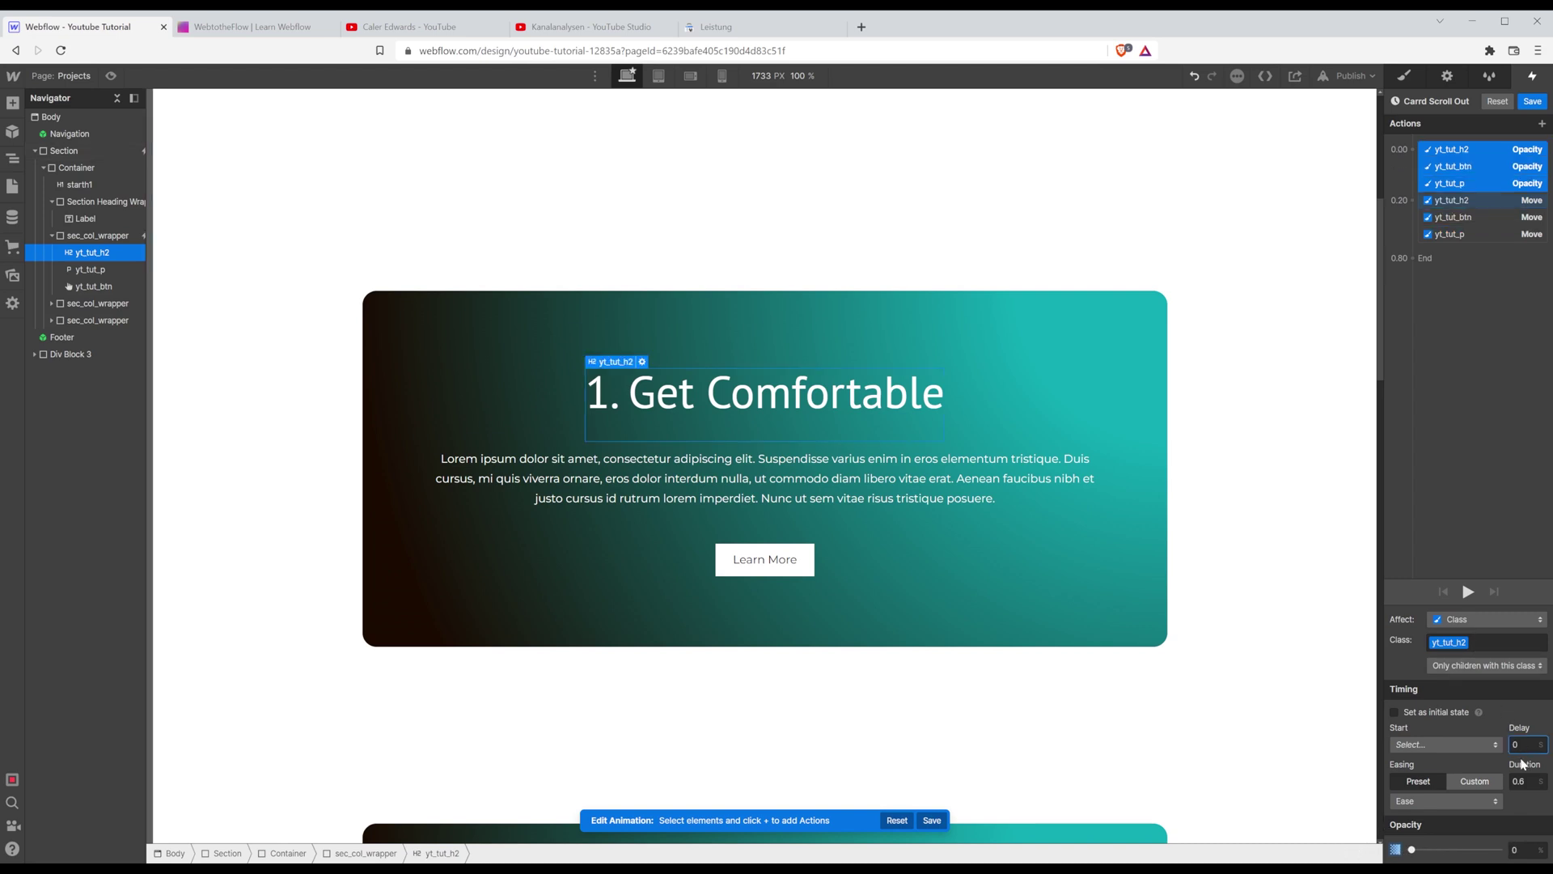
pyautogui.press('Tab')
pyautogui.click(1524, 833)
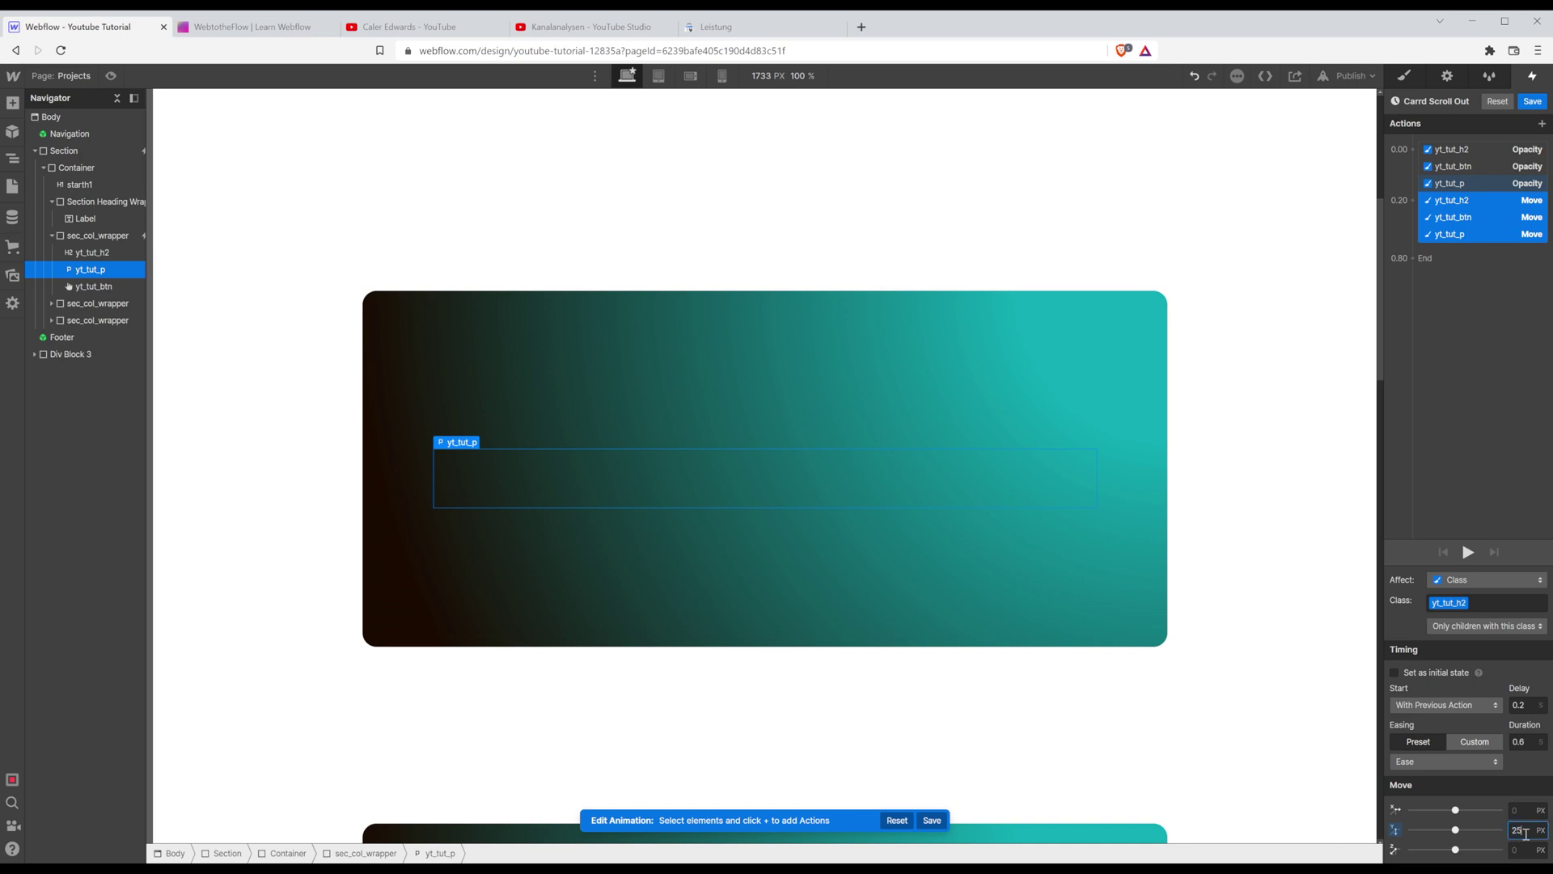
pyautogui.press('Escape')
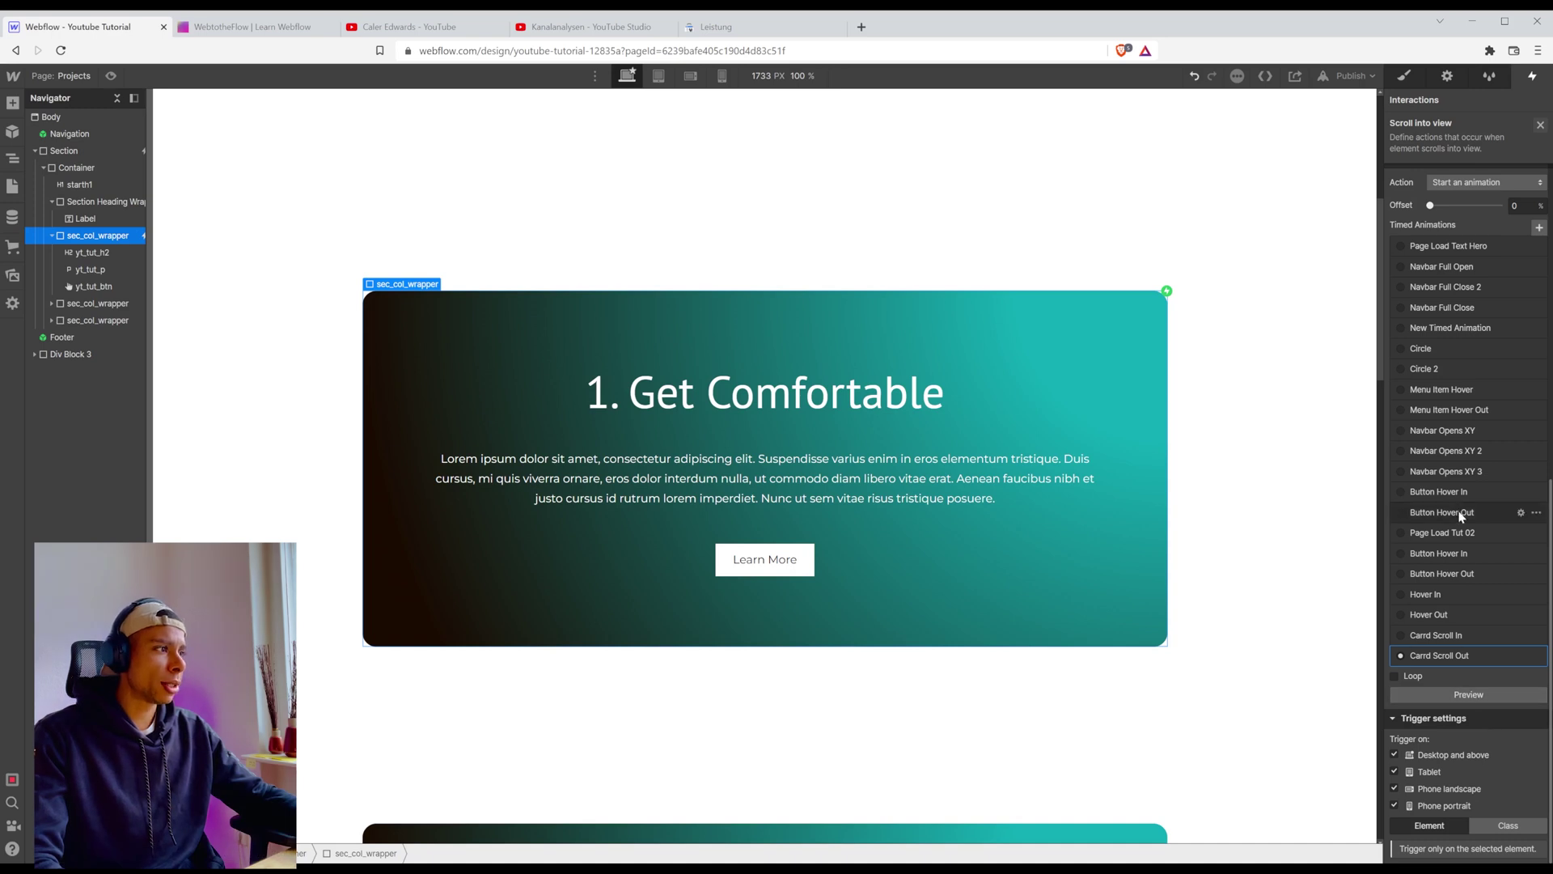
# Switch the scroll-into-view trigger to apply to the sec_col_wrapper class.
pyautogui.scroll(4, 1469, 552)
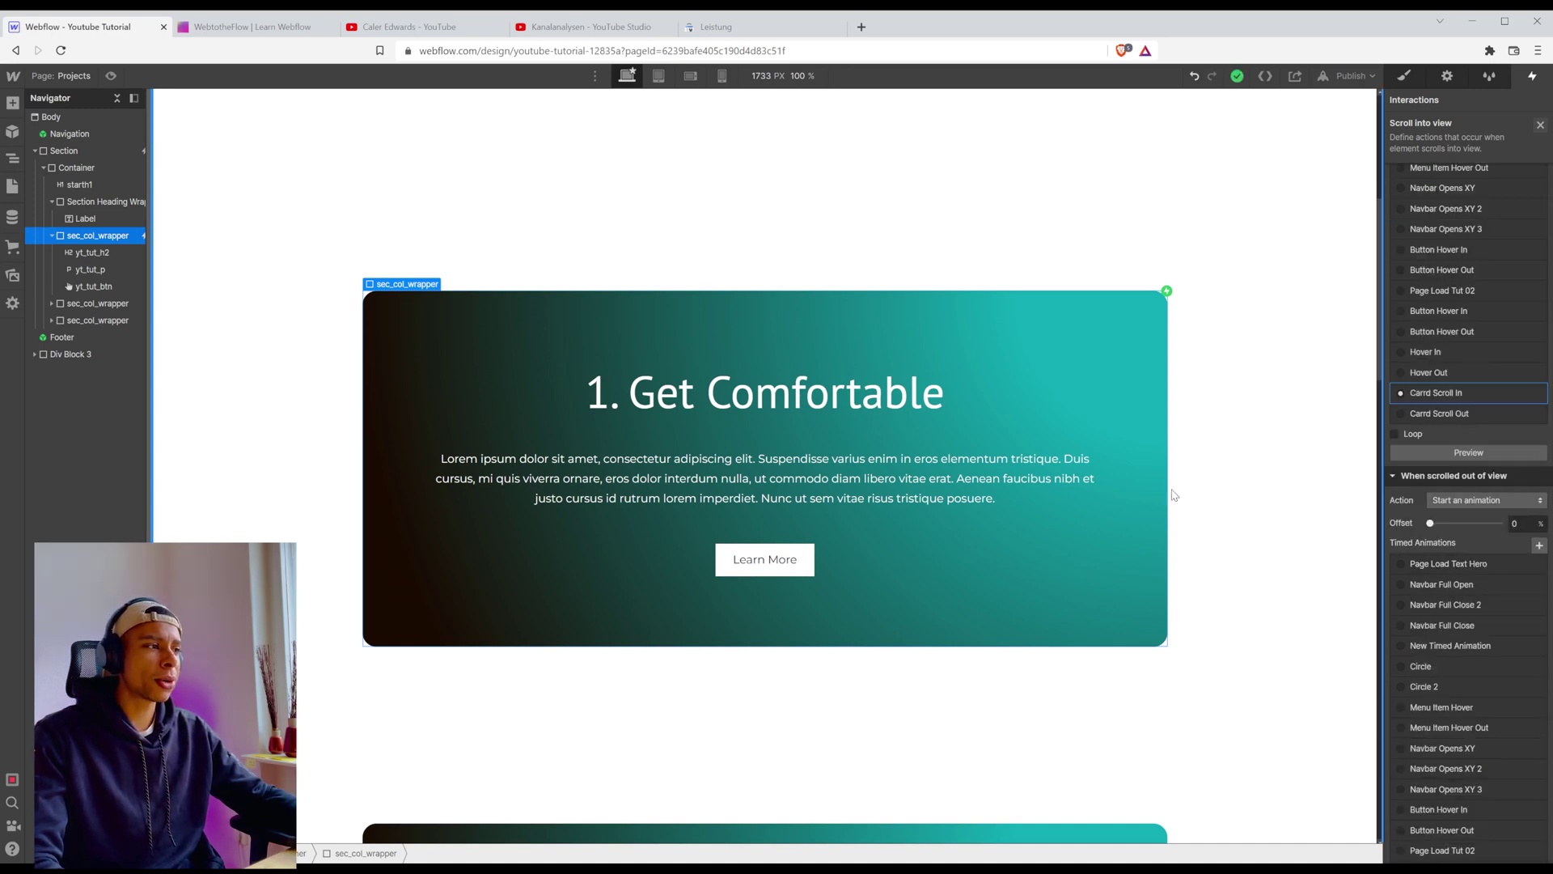
pyautogui.scroll(5, 1158, 477)
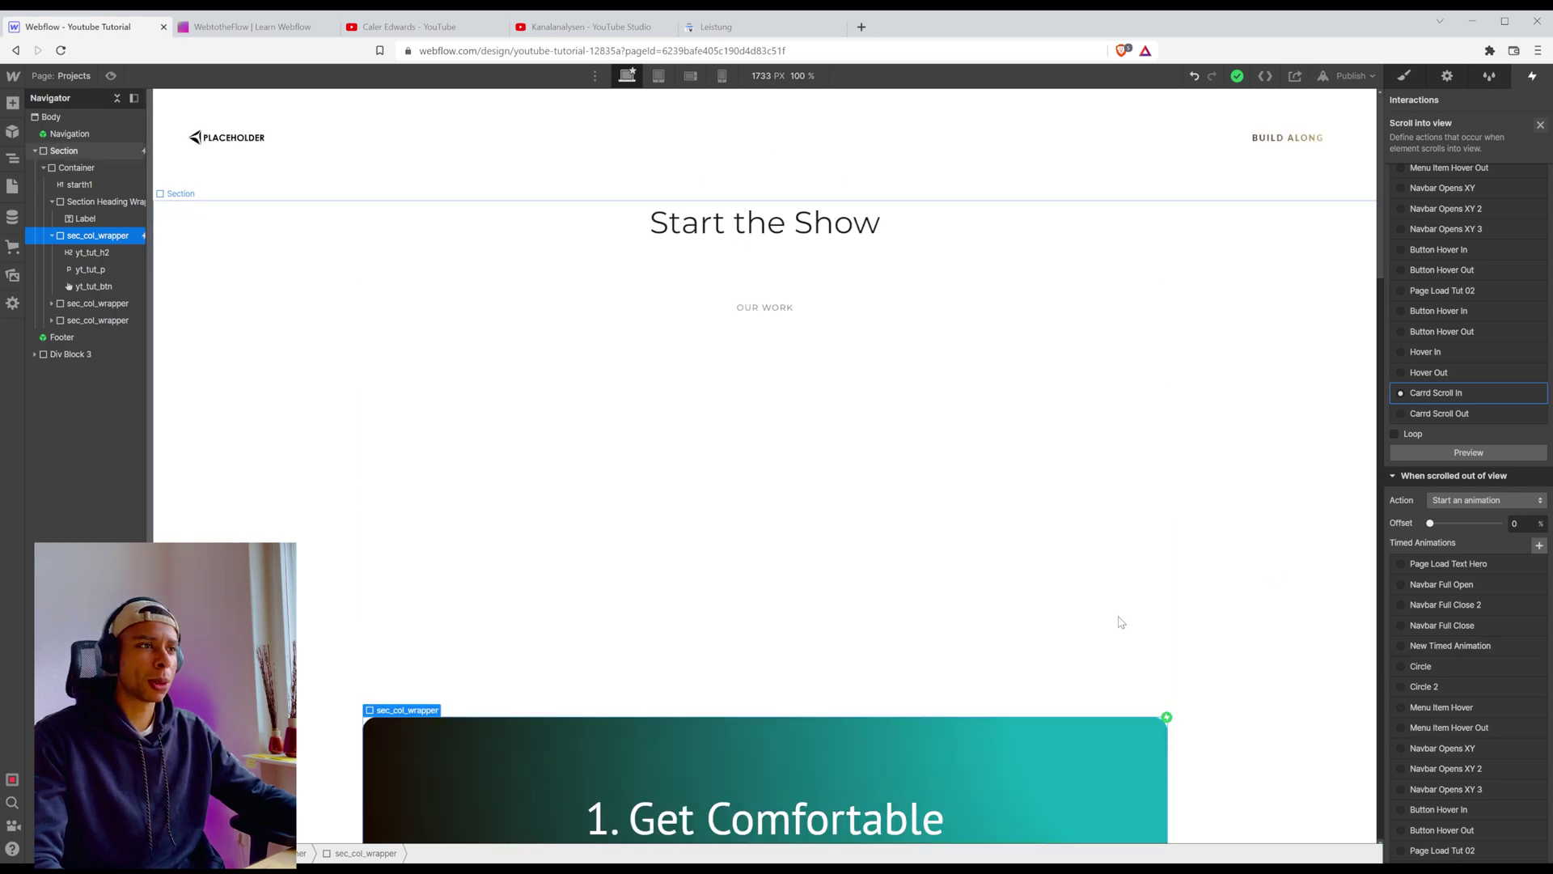
pyautogui.scroll(-5, 1118, 614)
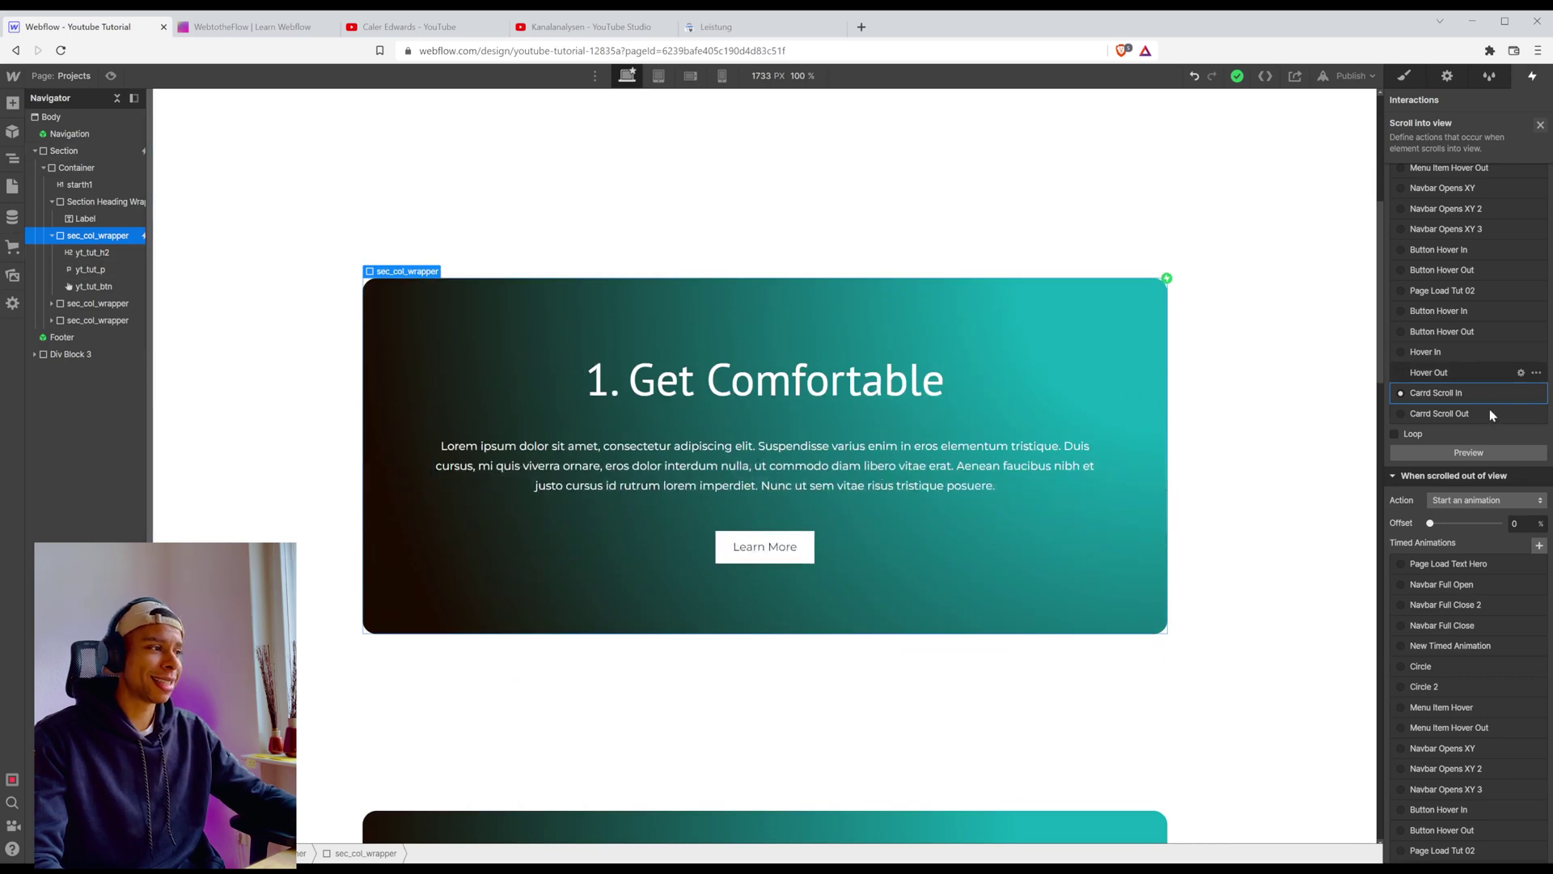
pyautogui.scroll(-4, 1472, 453)
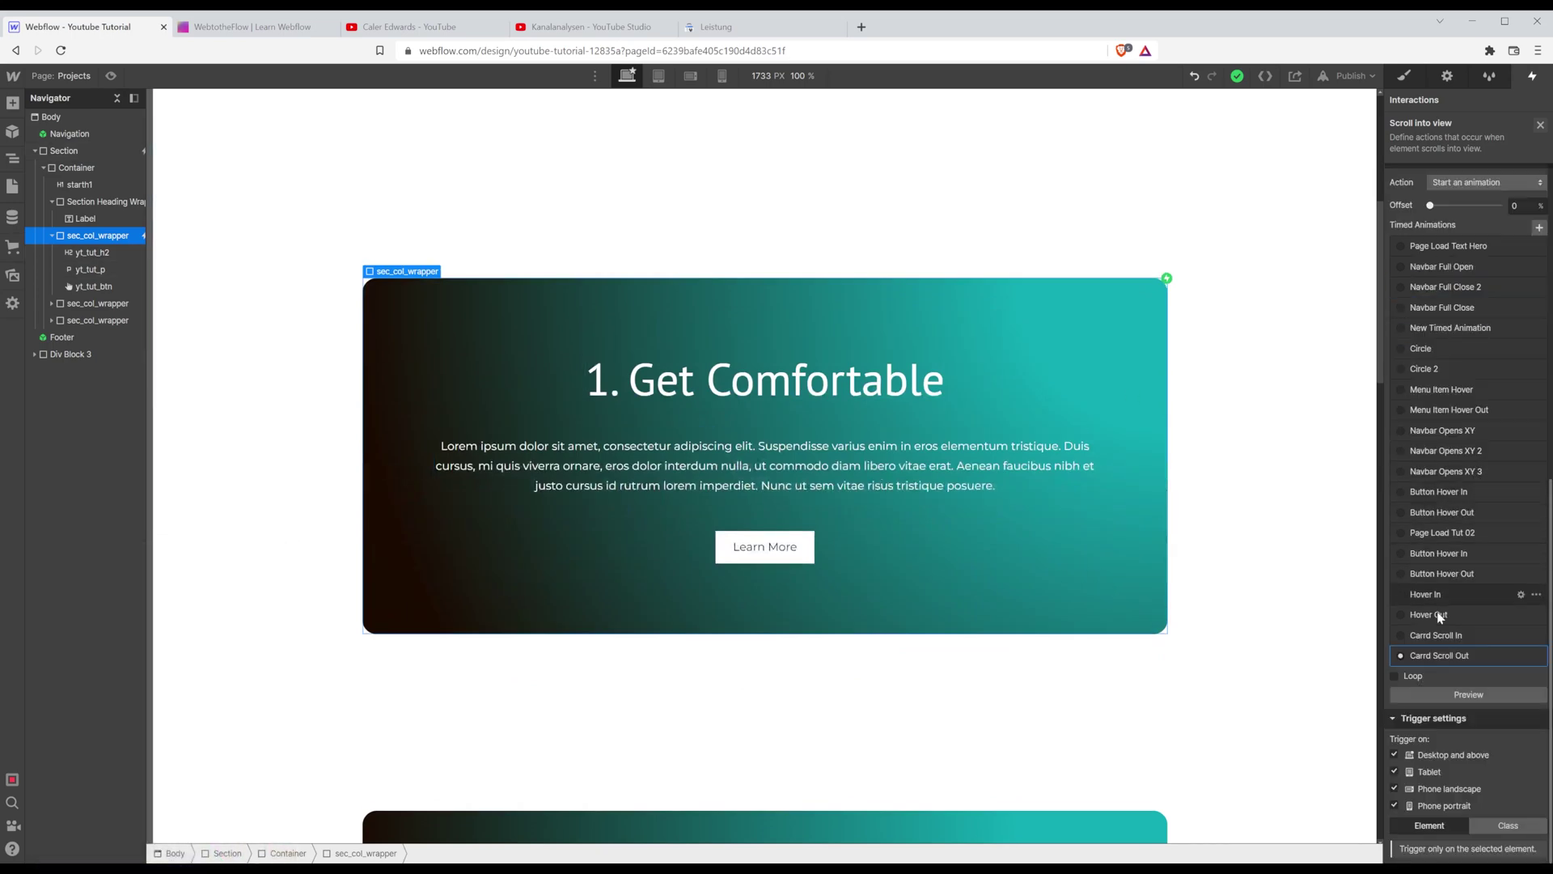
pyautogui.click(1492, 819)
pyautogui.scroll(-1, 1482, 728)
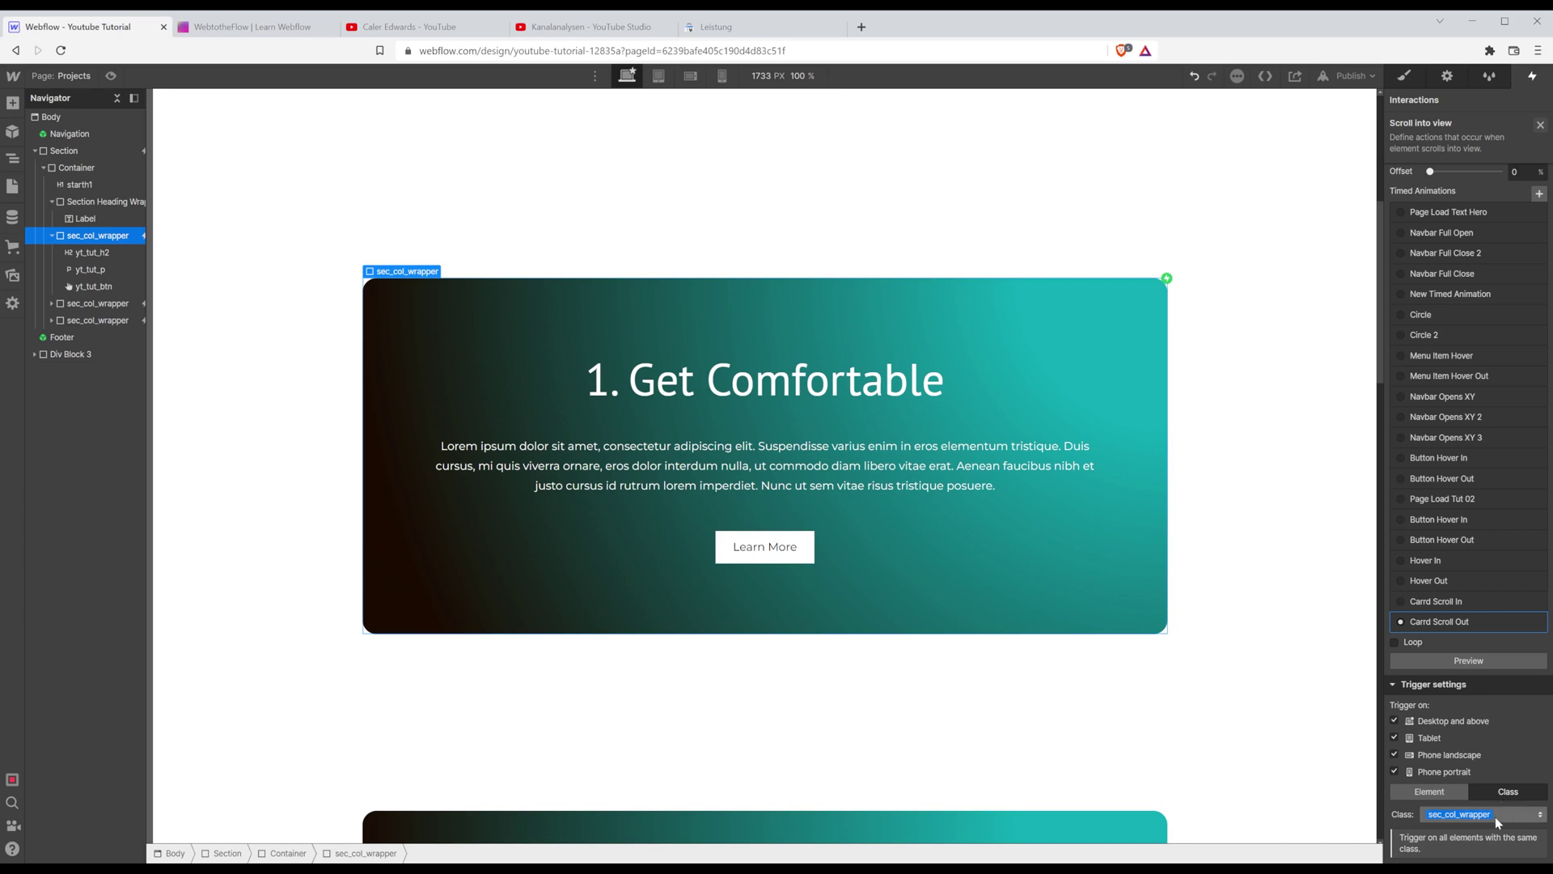
pyautogui.scroll(6, 1483, 595)
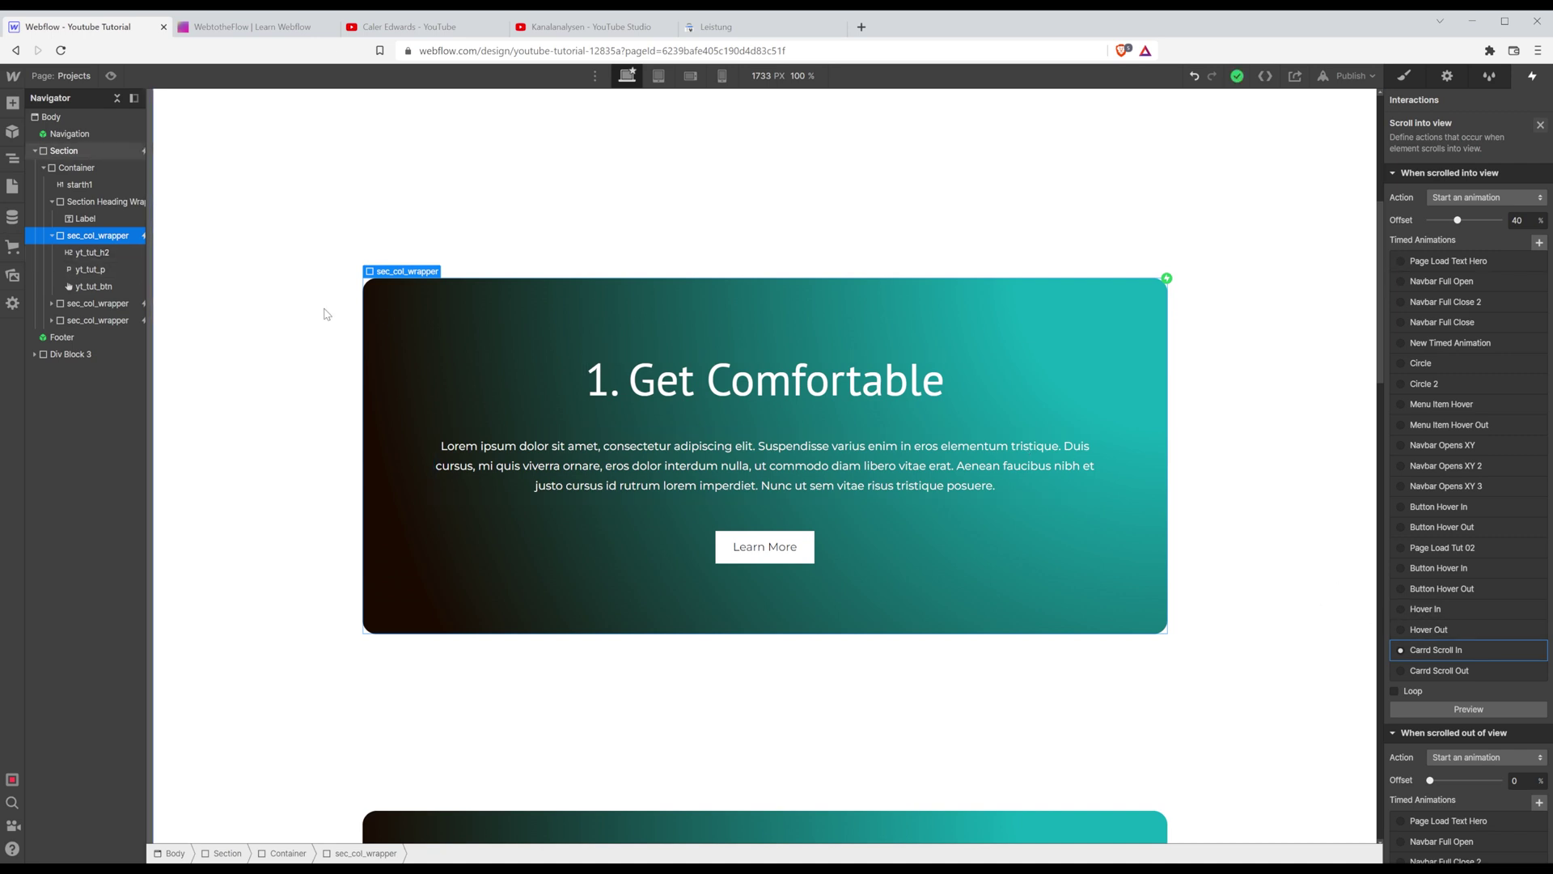
# Select the second sec_col_wrapper card in the Navigator to check its interactions.
pyautogui.click(104, 313)
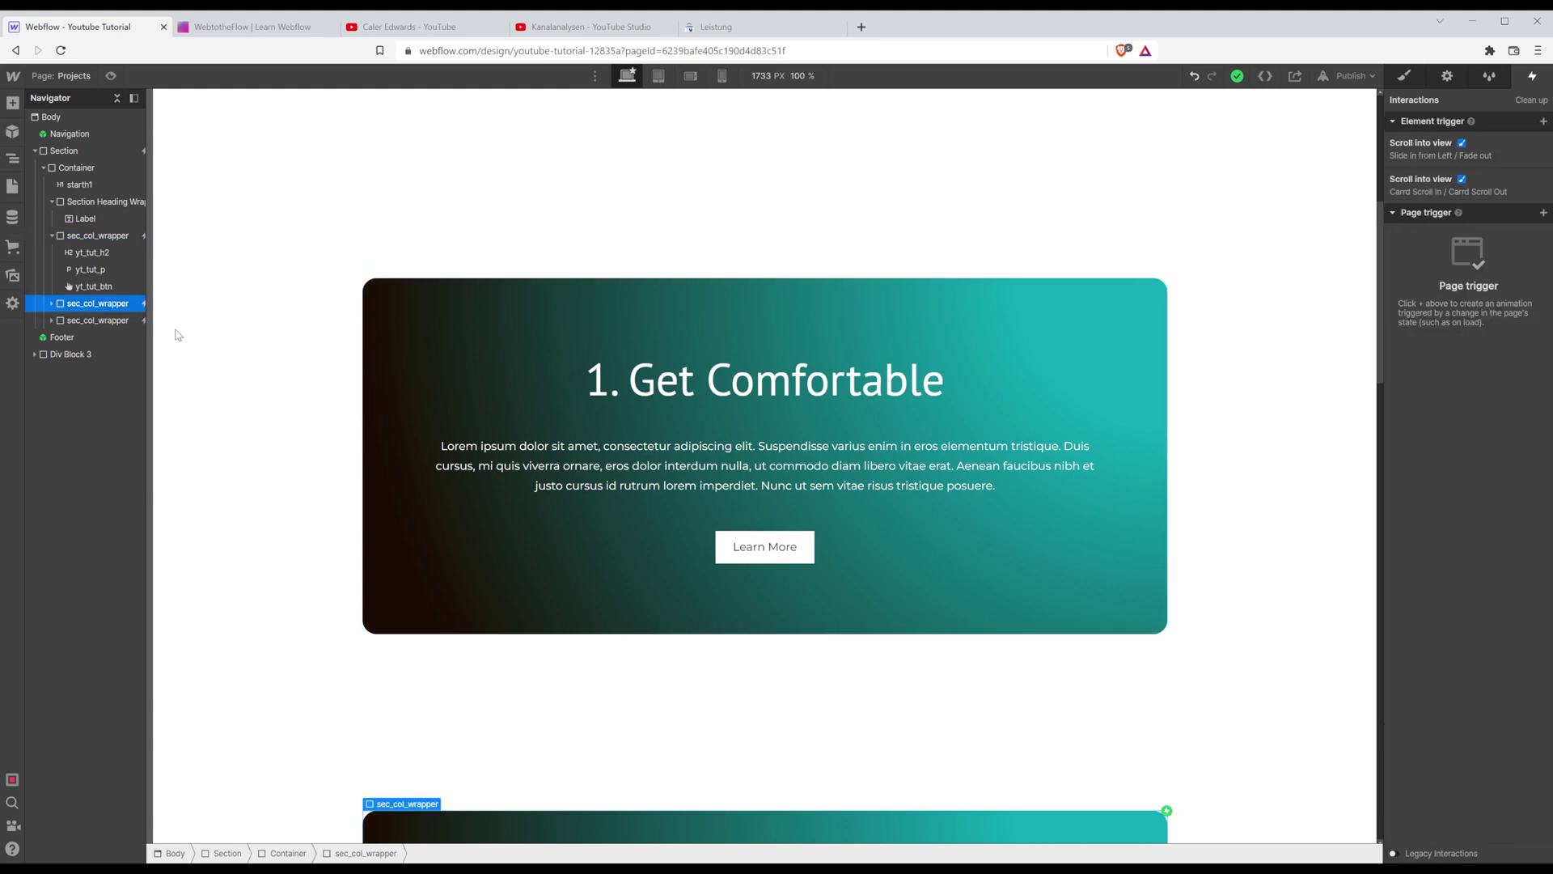
pyautogui.scroll(-10, 370, 409)
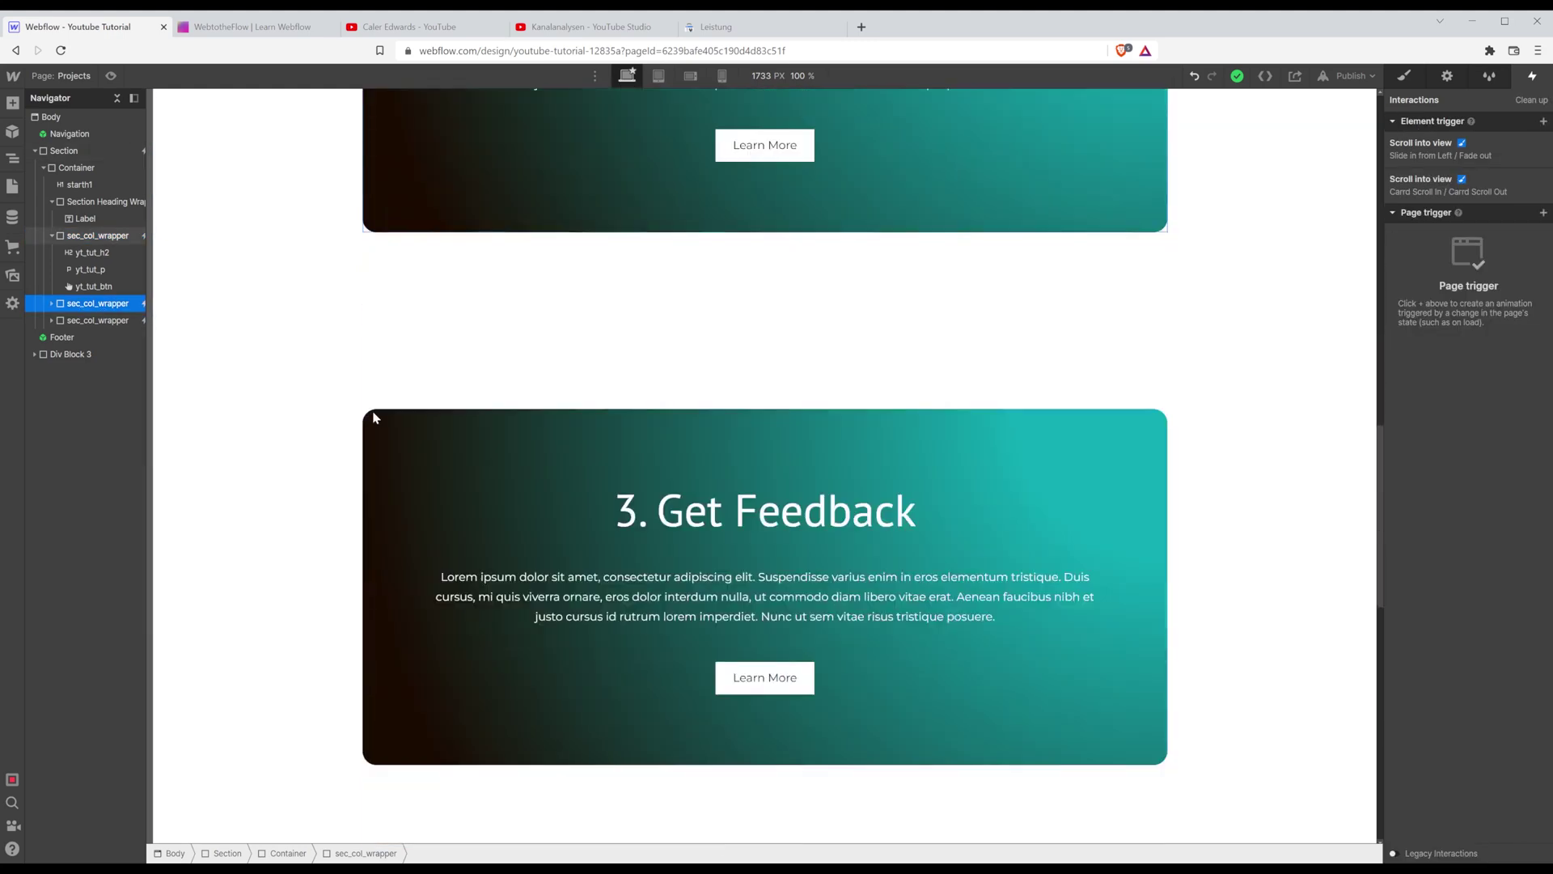
pyautogui.scroll(12, 373, 416)
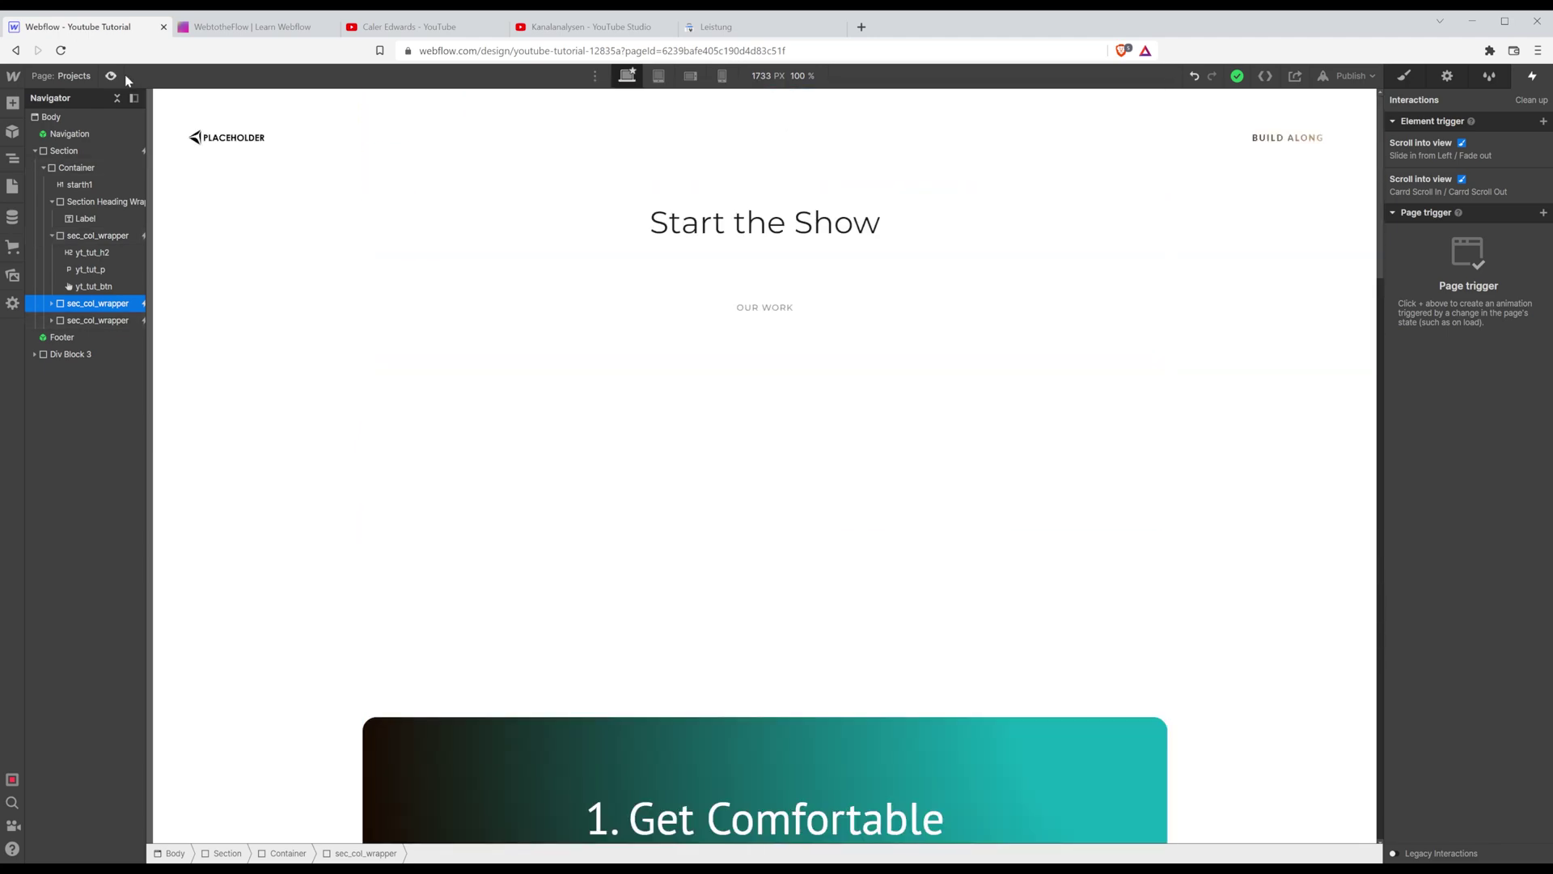
# Preview the page and scroll down and up through the cards to watch them fade in and out.
pyautogui.hotkey('ctrl', 'shift', 'p')
pyautogui.scroll(-2, 283, 190)
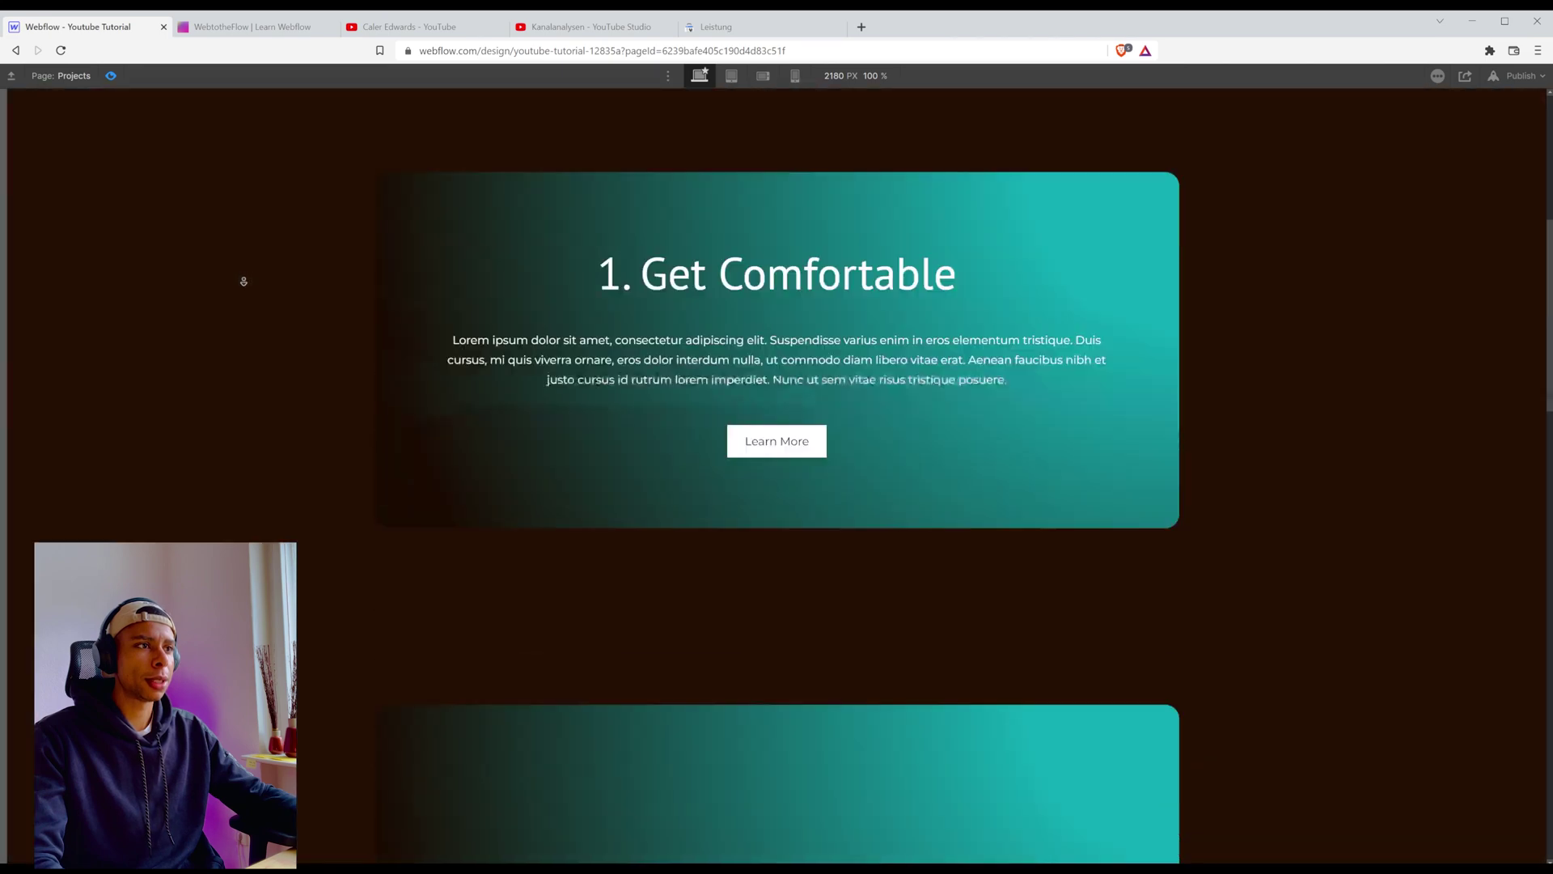
pyautogui.scroll(-8, 241, 292)
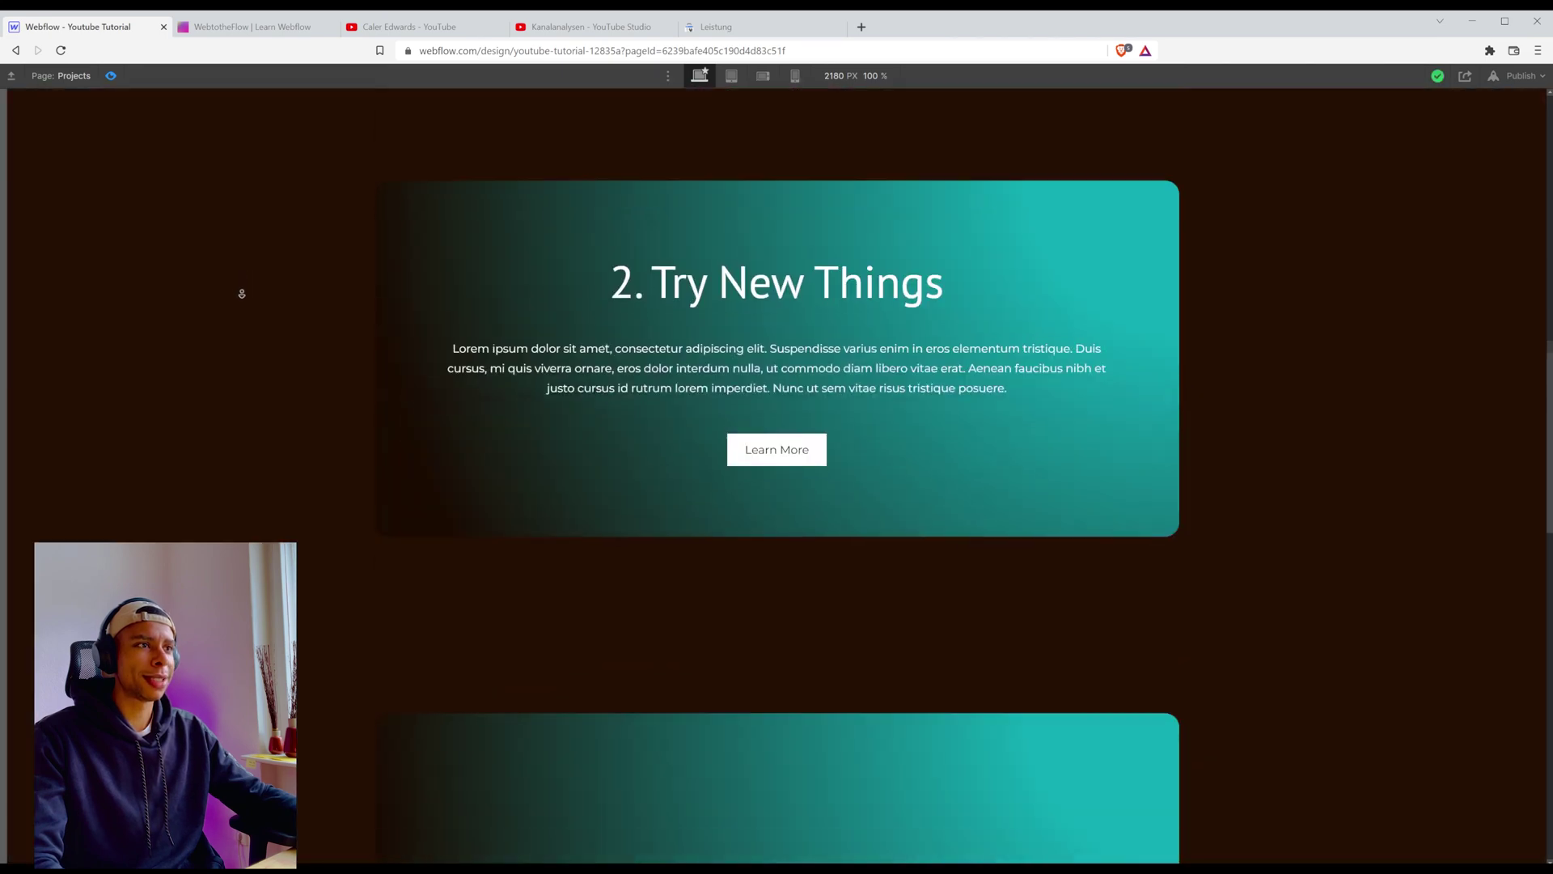
pyautogui.scroll(-2, 241, 295)
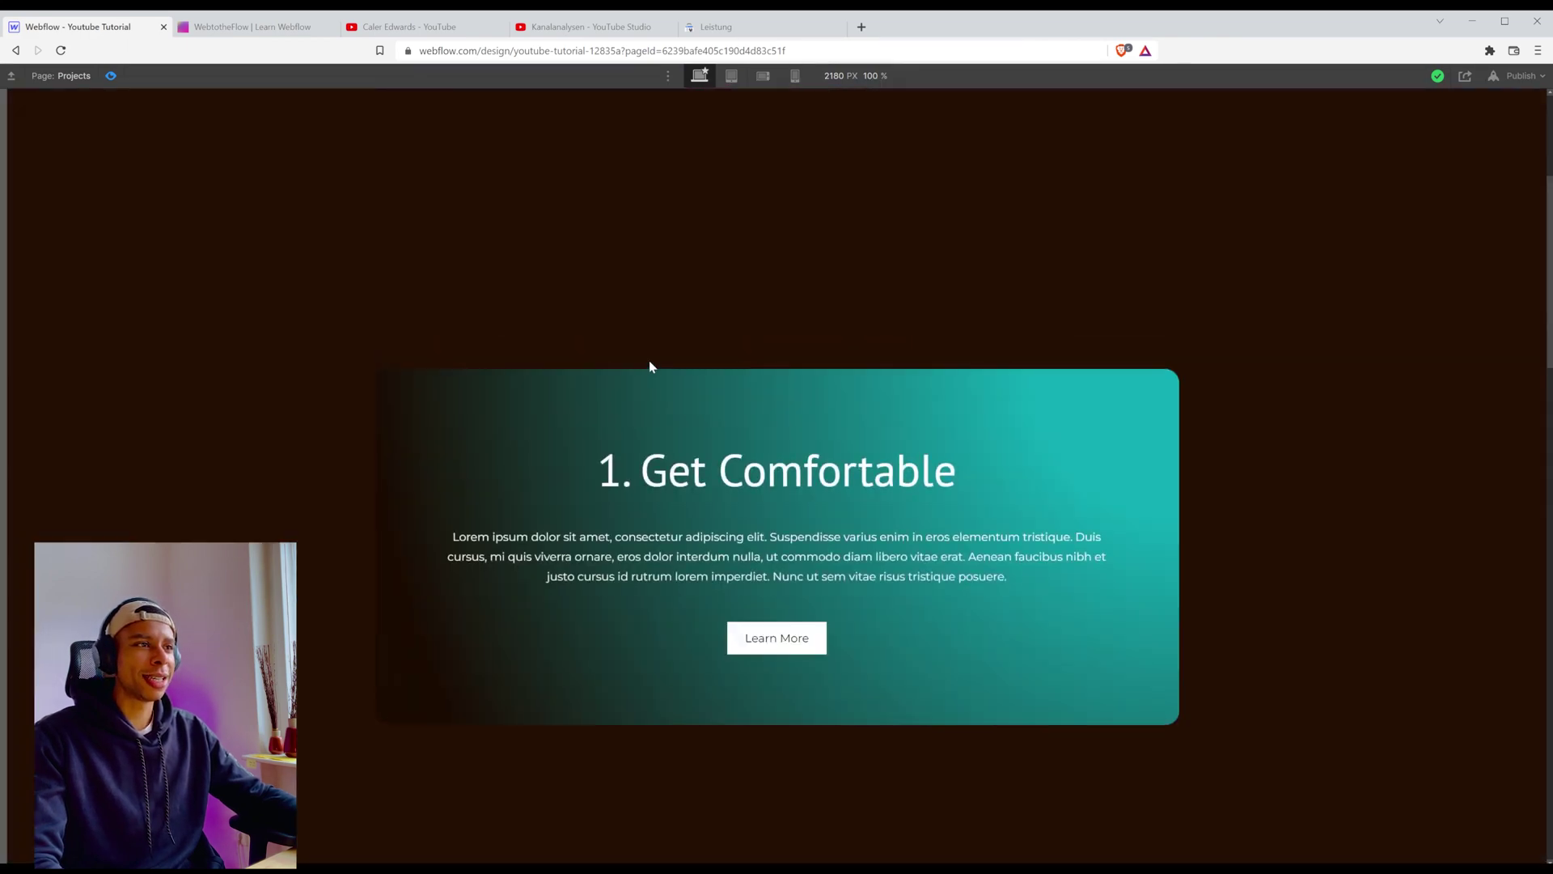
pyautogui.scroll(-15, 649, 365)
pyautogui.scroll(-5, 648, 366)
pyautogui.scroll(5, 648, 360)
pyautogui.scroll(1, 647, 360)
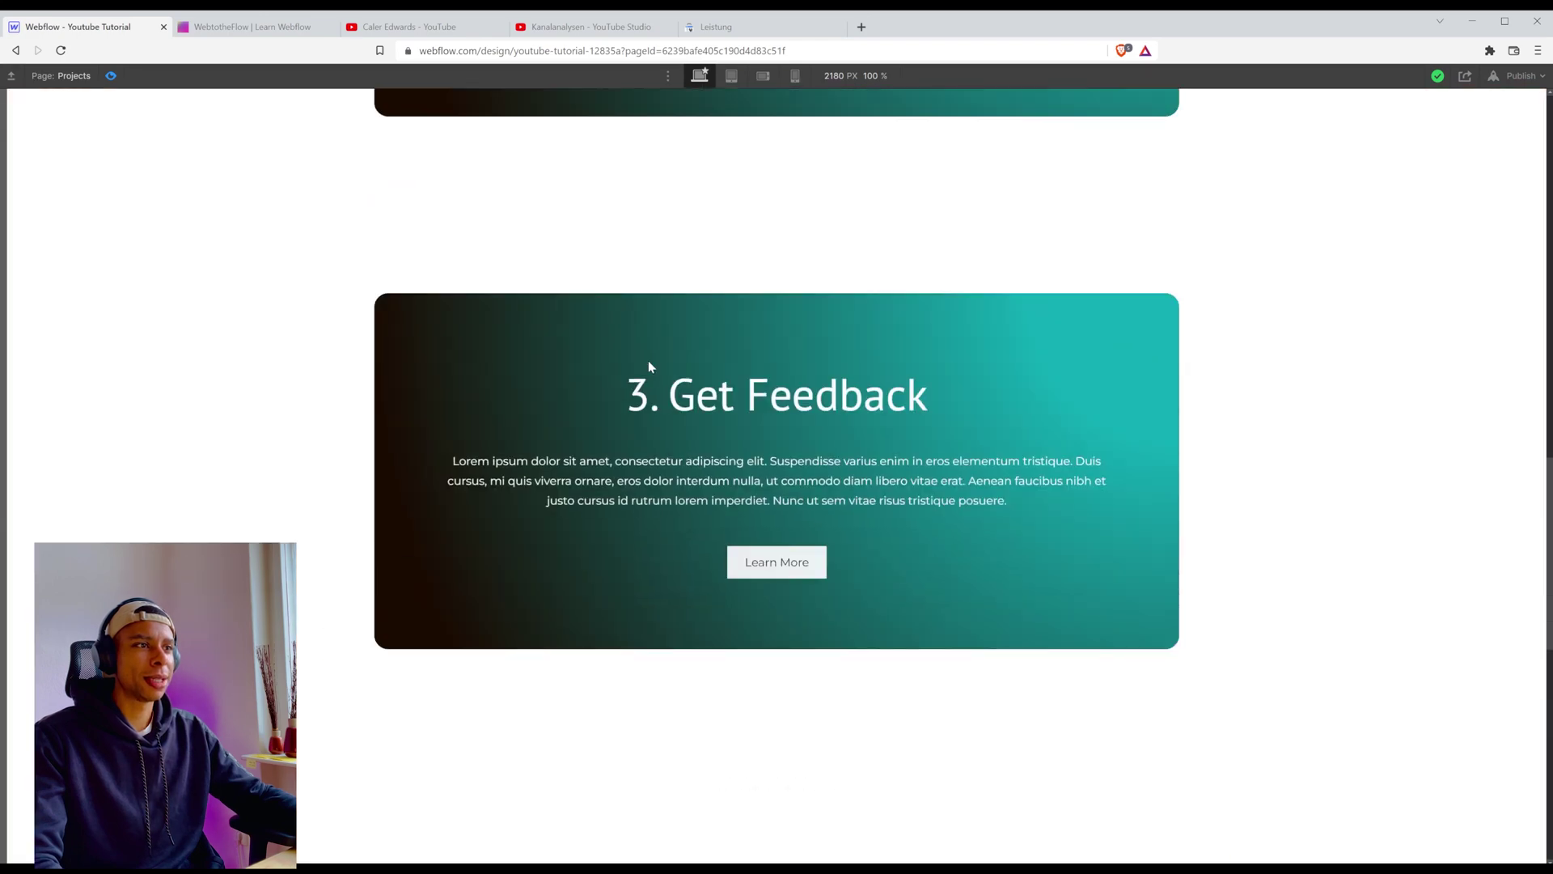
pyautogui.scroll(-3, 648, 361)
pyautogui.scroll(3, 648, 361)
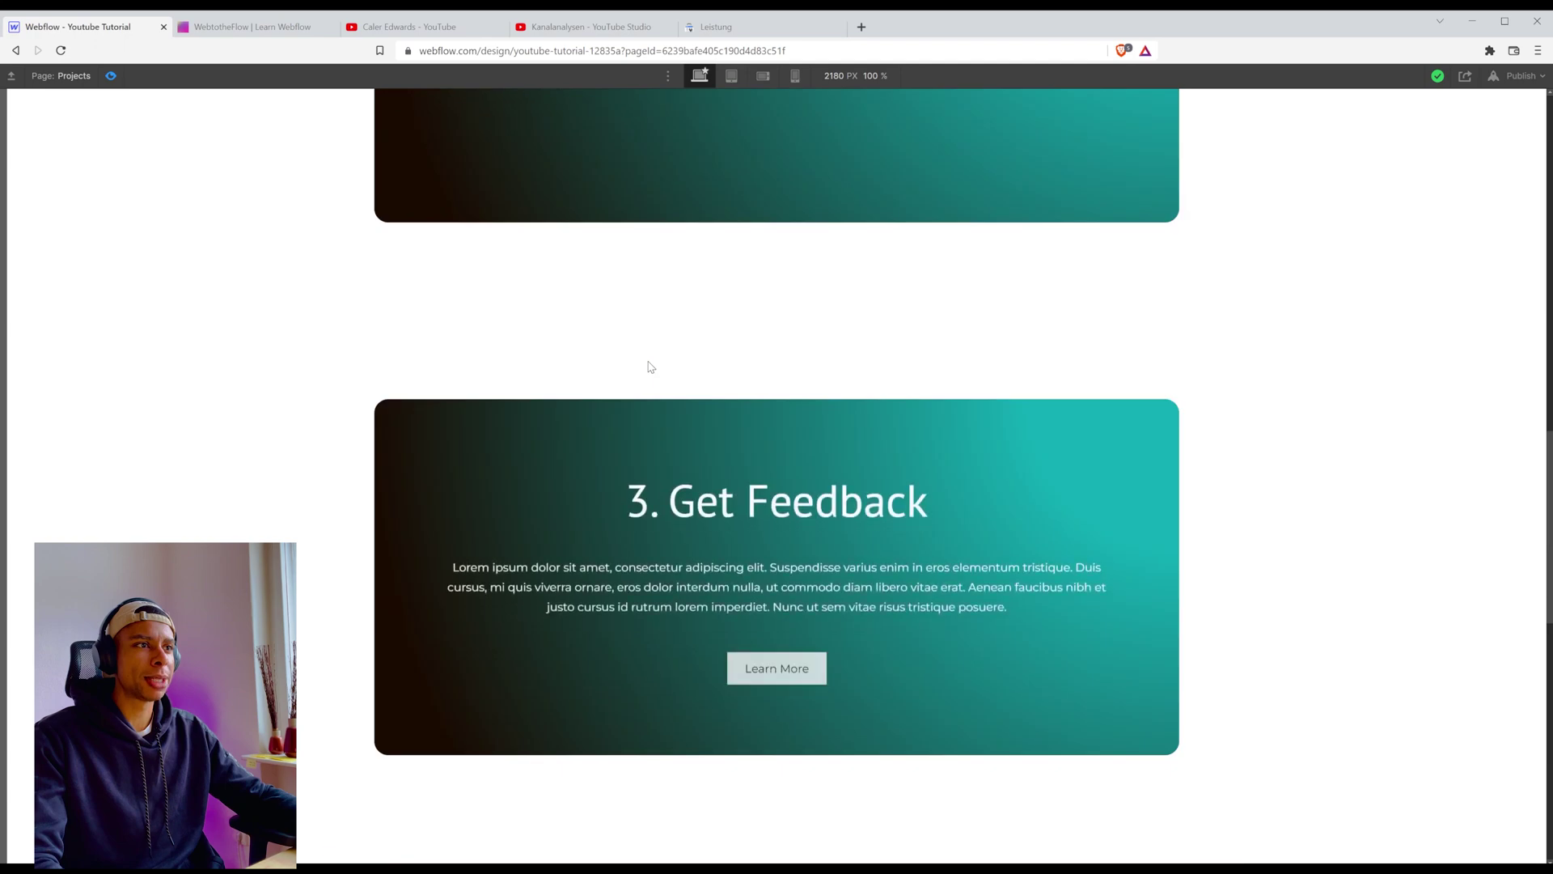
pyautogui.scroll(-6, 647, 360)
pyautogui.scroll(6, 648, 366)
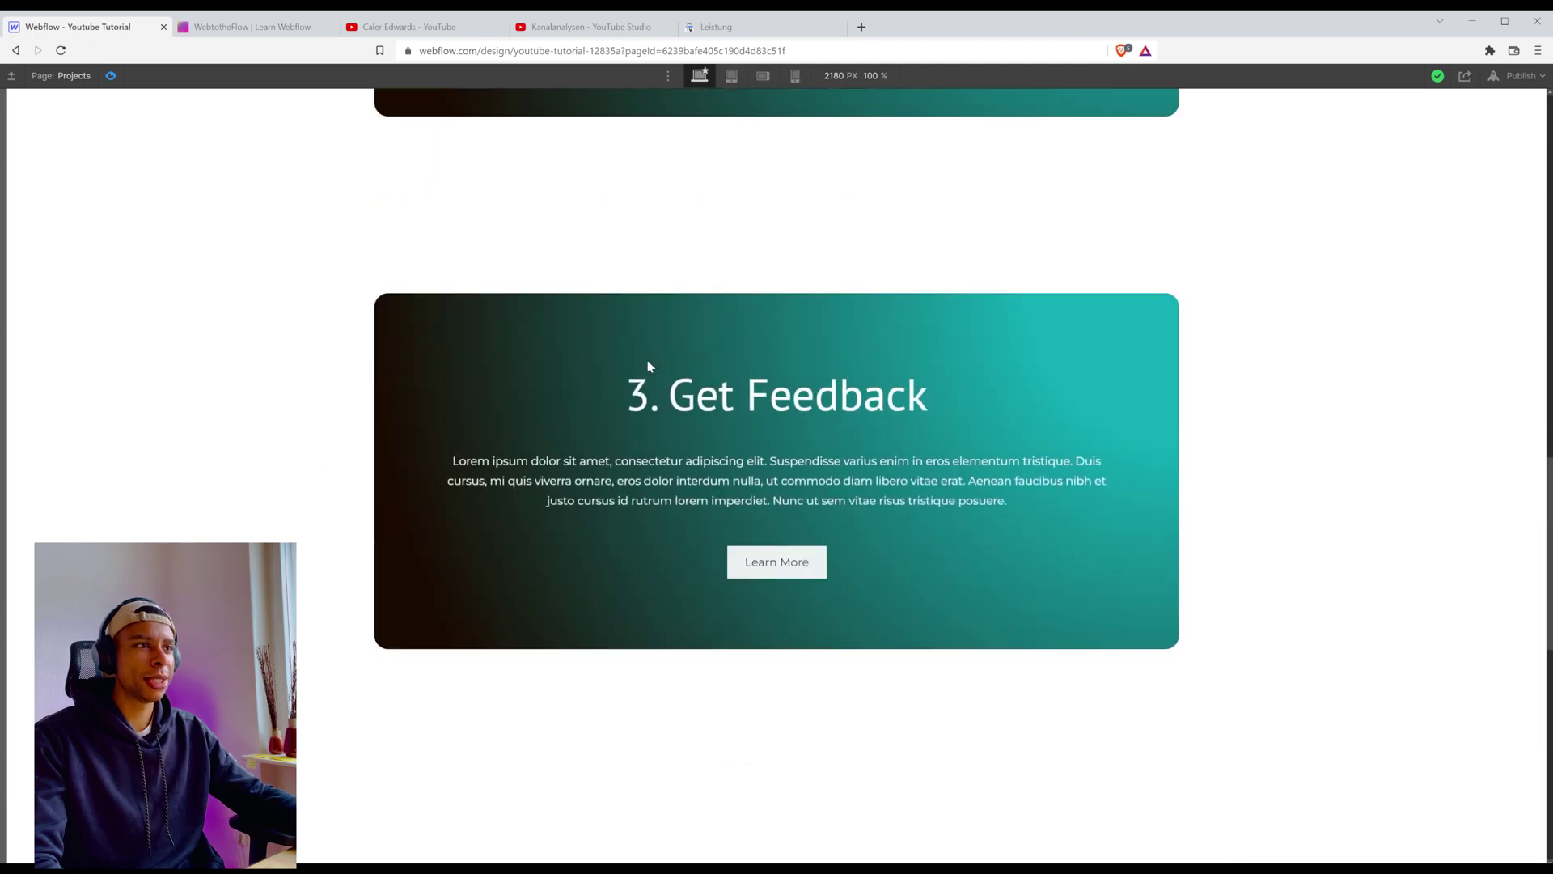
pyautogui.scroll(5, 667, 394)
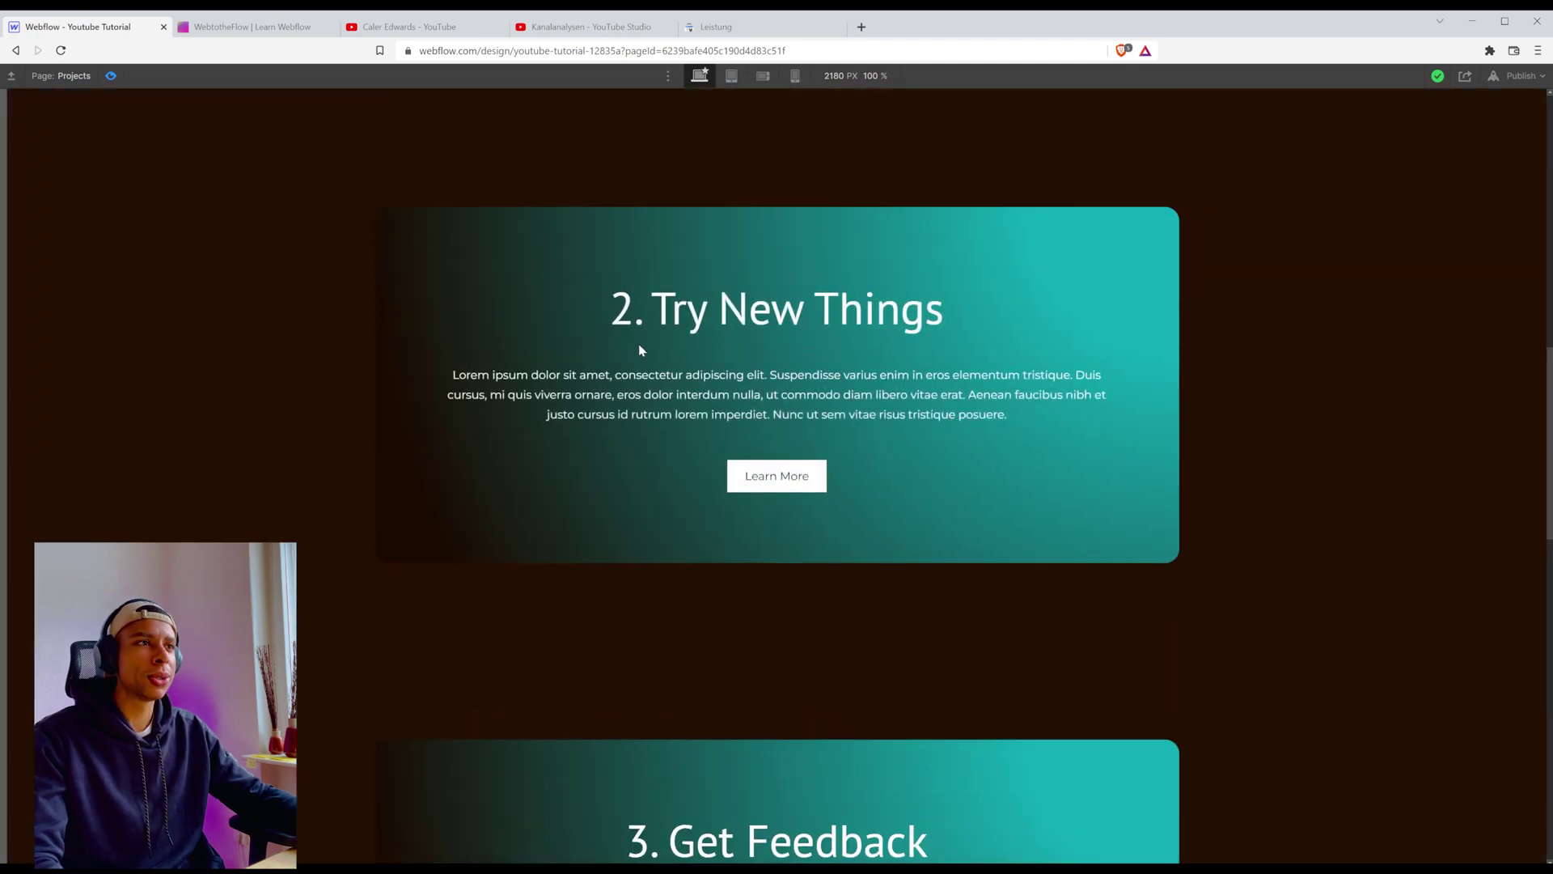
pyautogui.scroll(5, 765, 391)
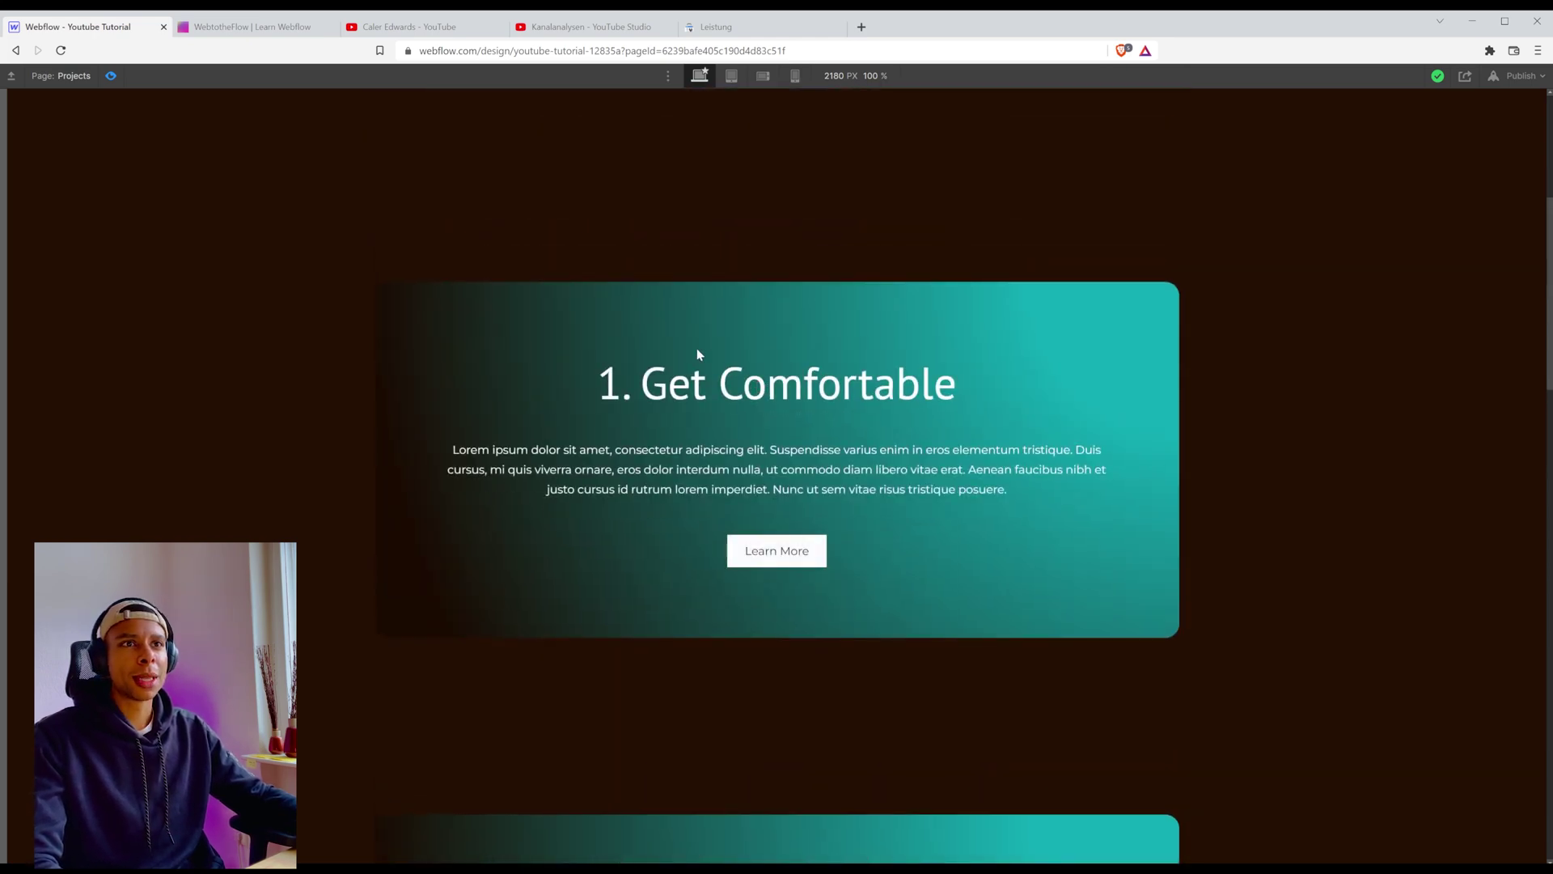
pyautogui.scroll(5, 698, 354)
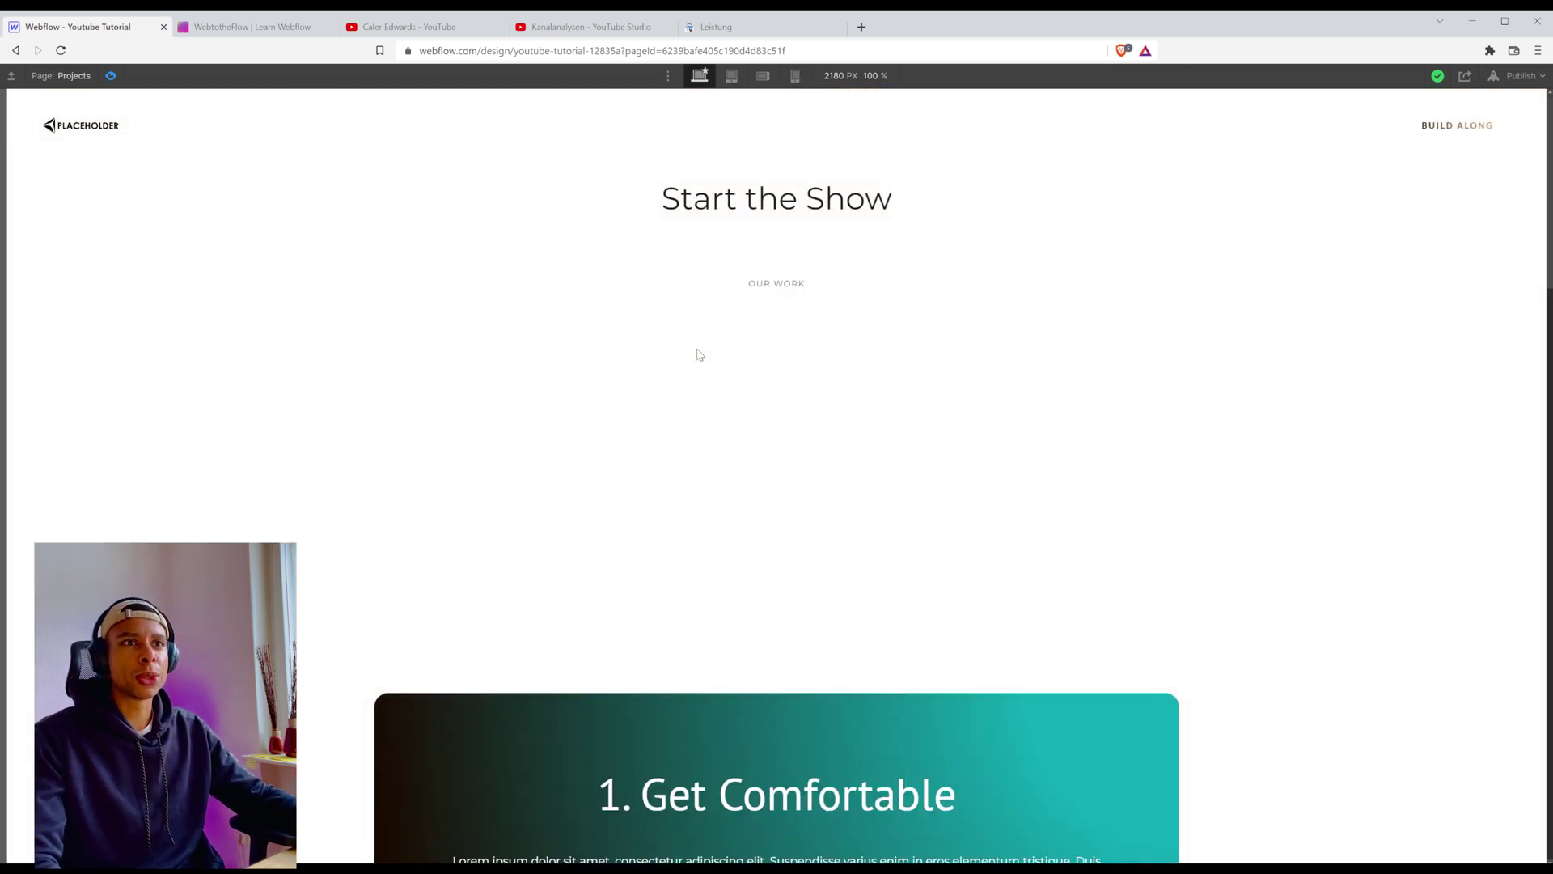
# Exit preview and confirm the Scroll into view trigger still uses the sec_col_wrapper class.
pyautogui.click(111, 75)
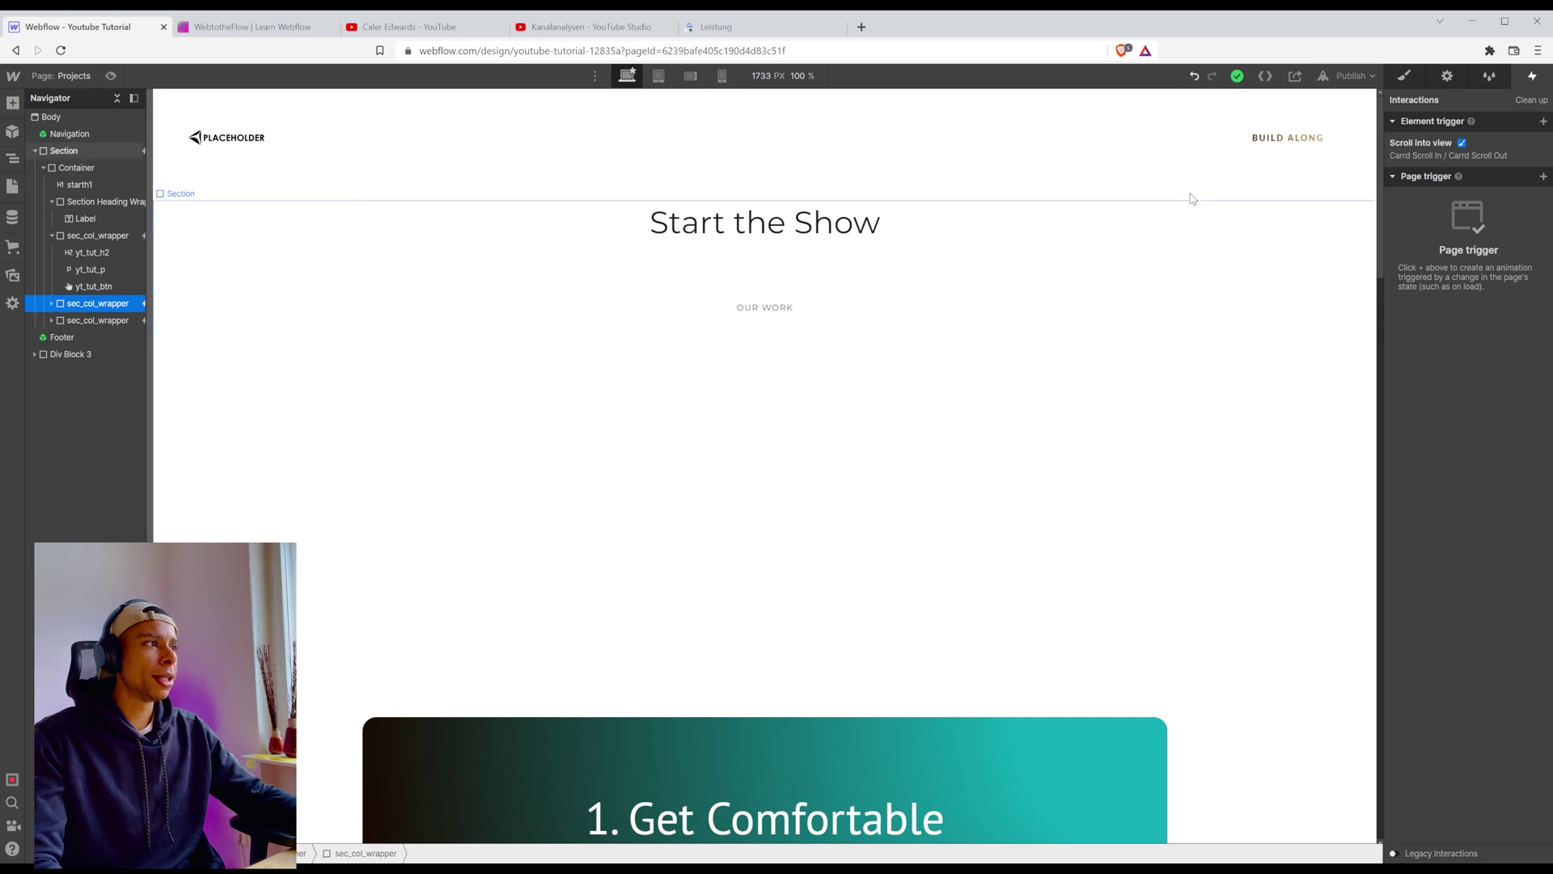
pyautogui.click(1444, 148)
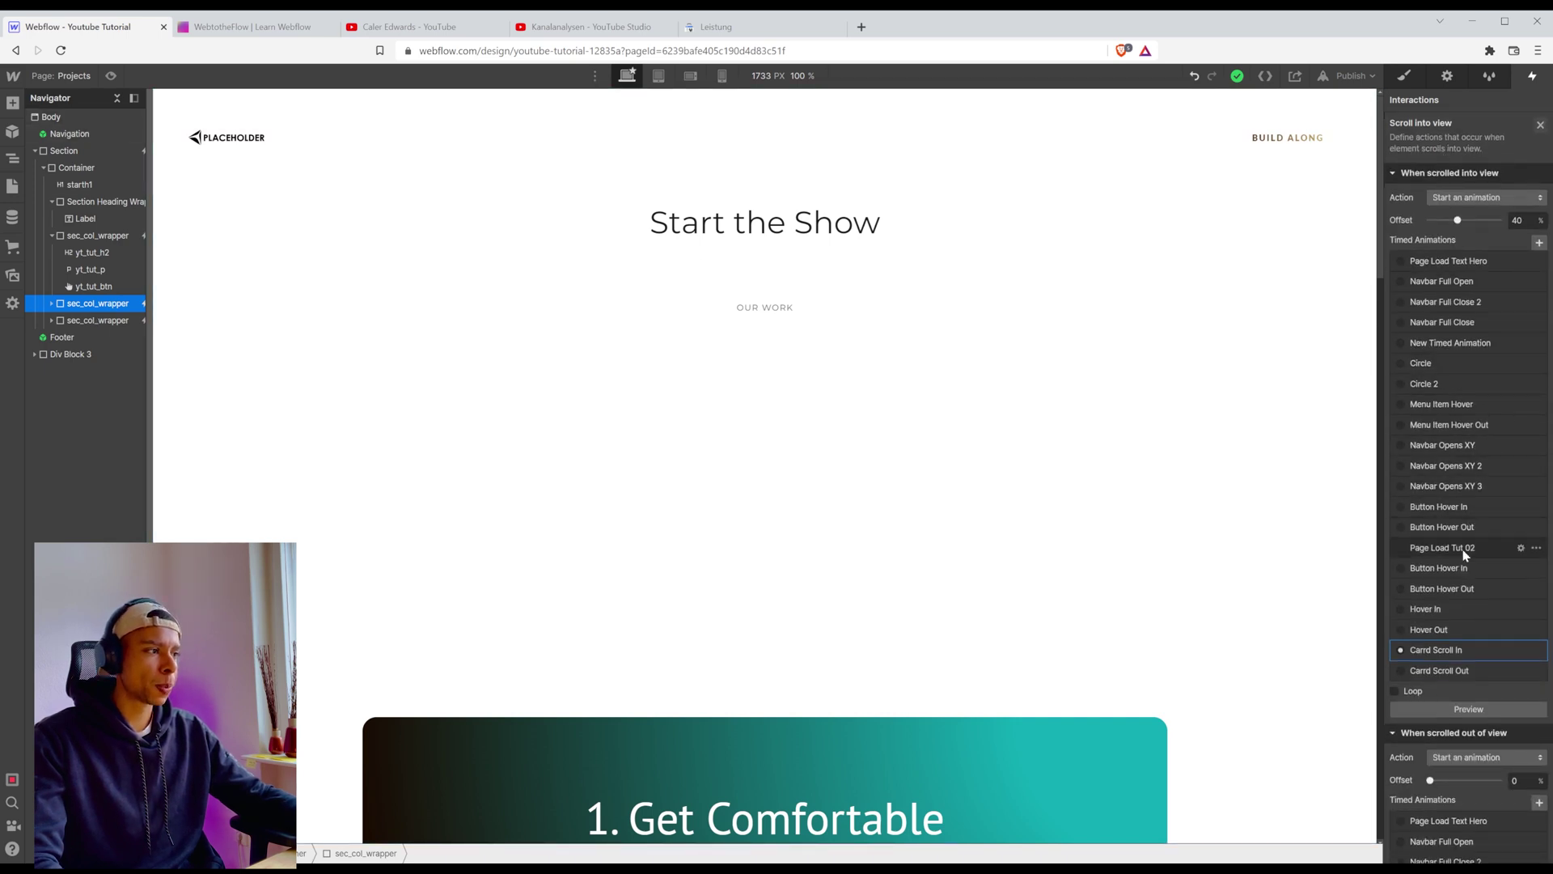
pyautogui.scroll(-8, 1461, 599)
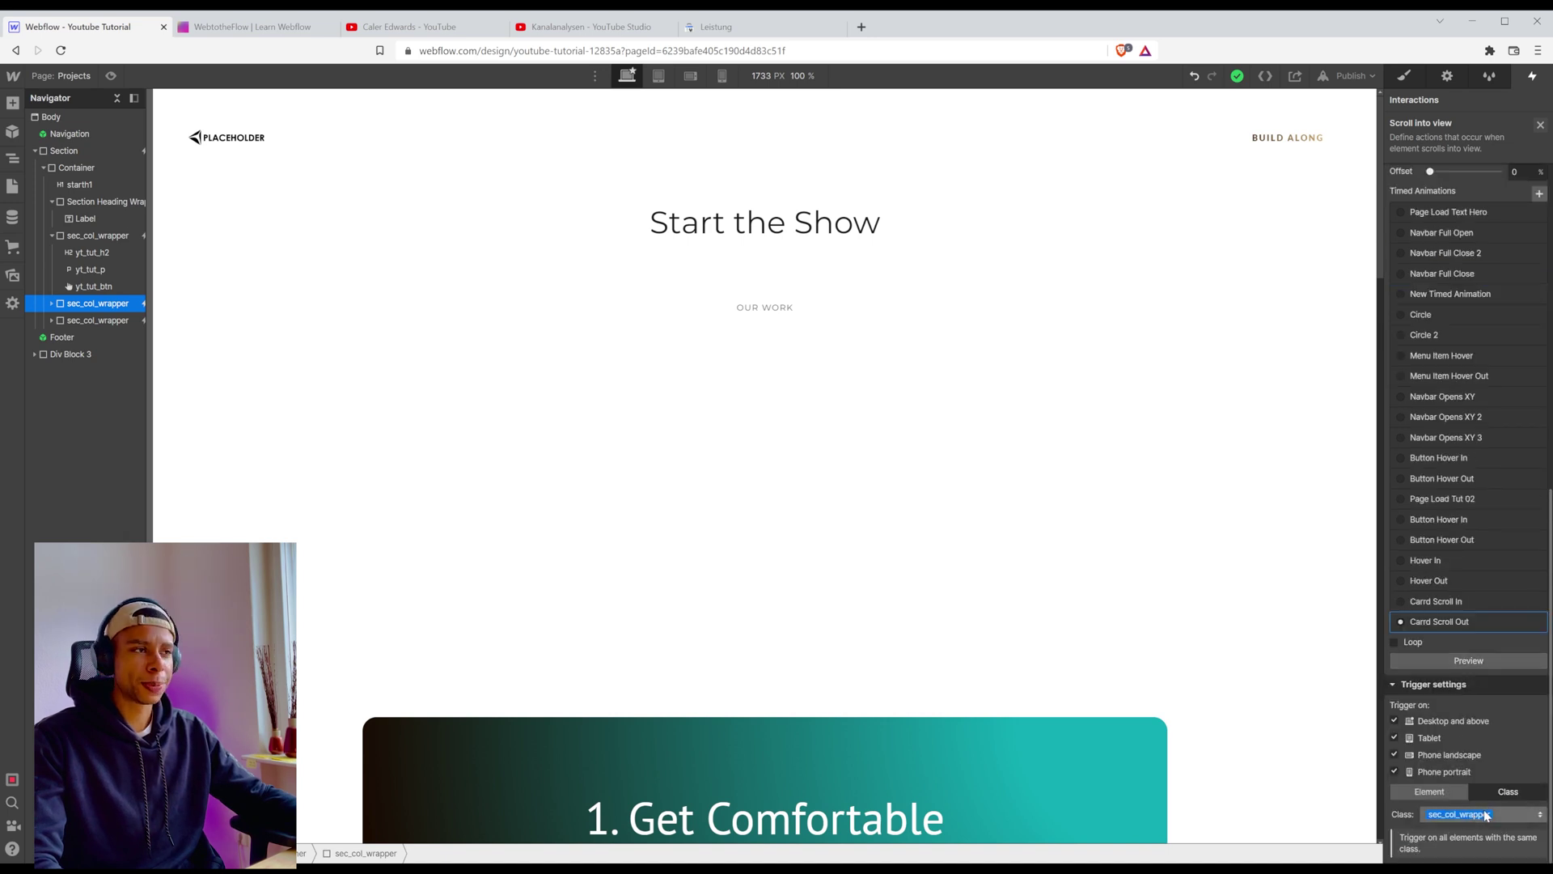
pyautogui.click(1486, 815)
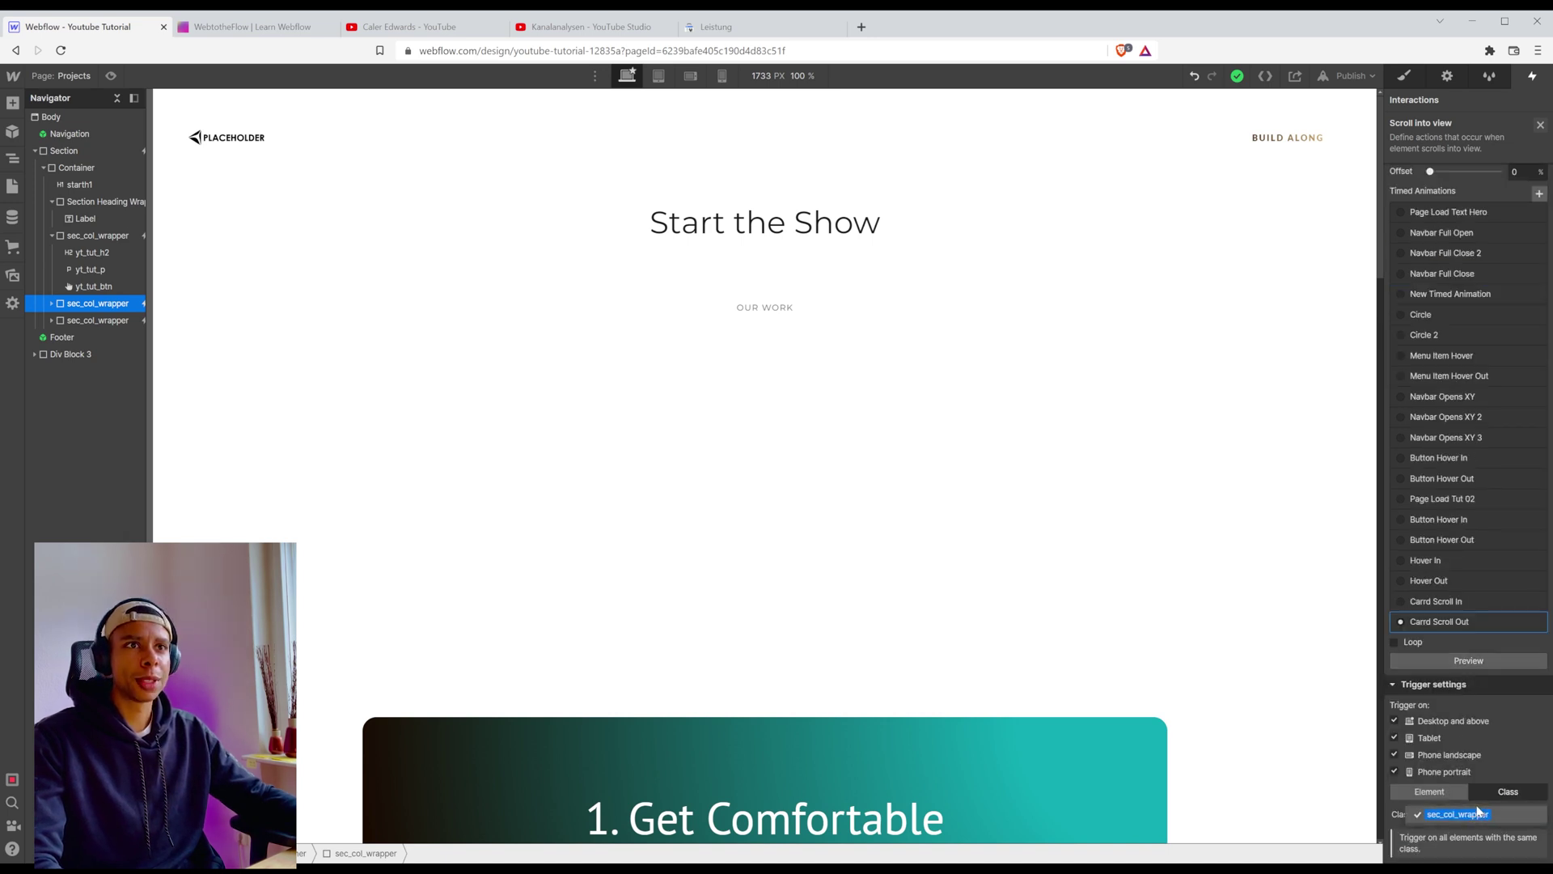
pyautogui.click(1477, 814)
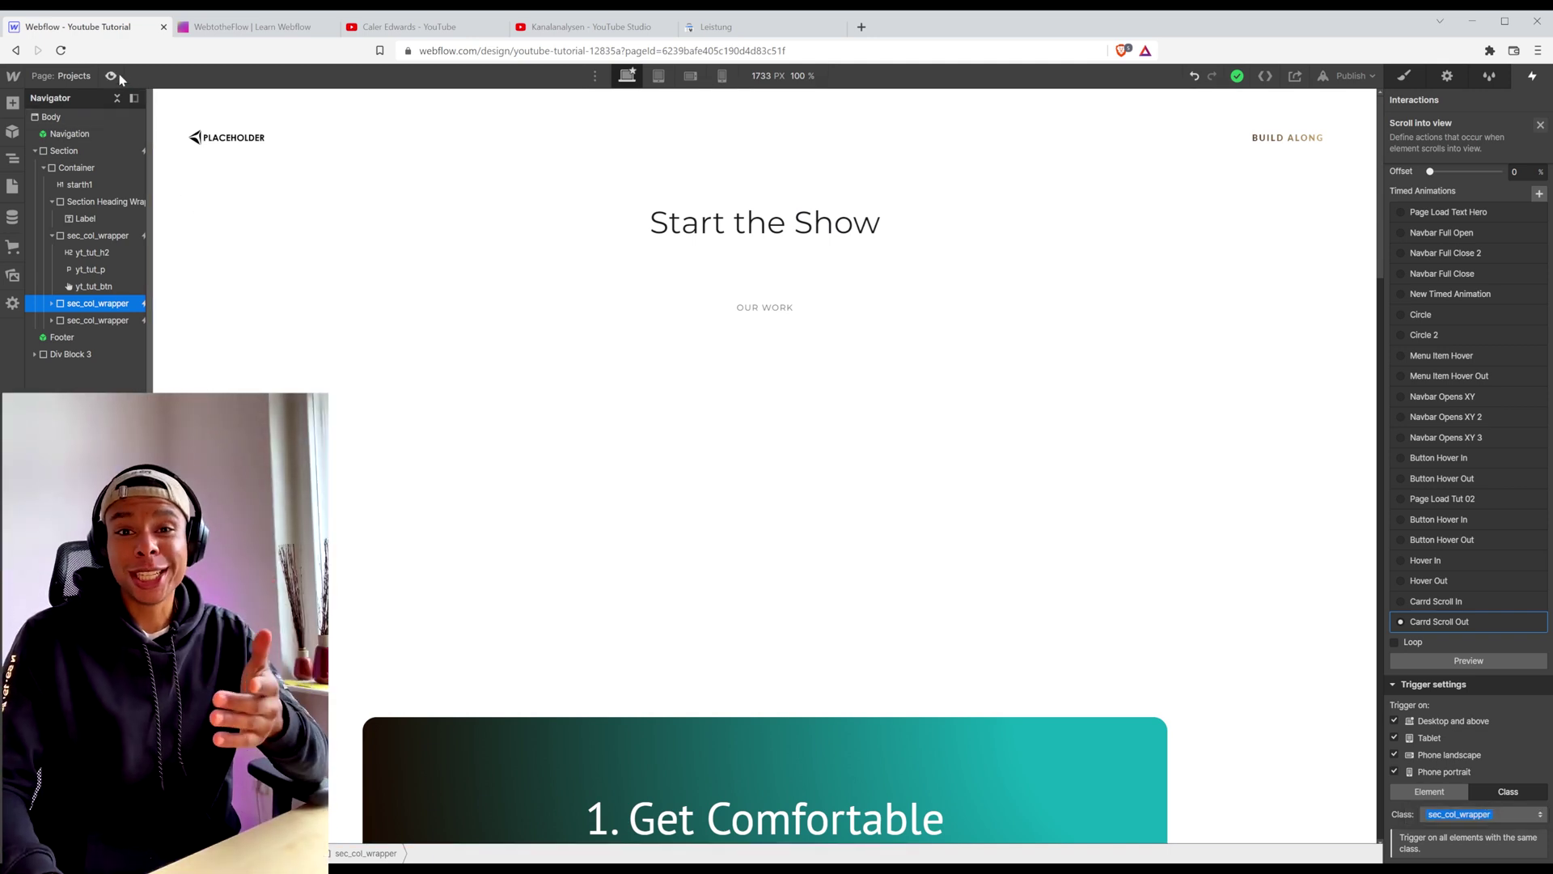
# Preview again and scroll down to the '2. Try New Things' card.
pyautogui.click(114, 75)
pyautogui.scroll(-6, 574, 404)
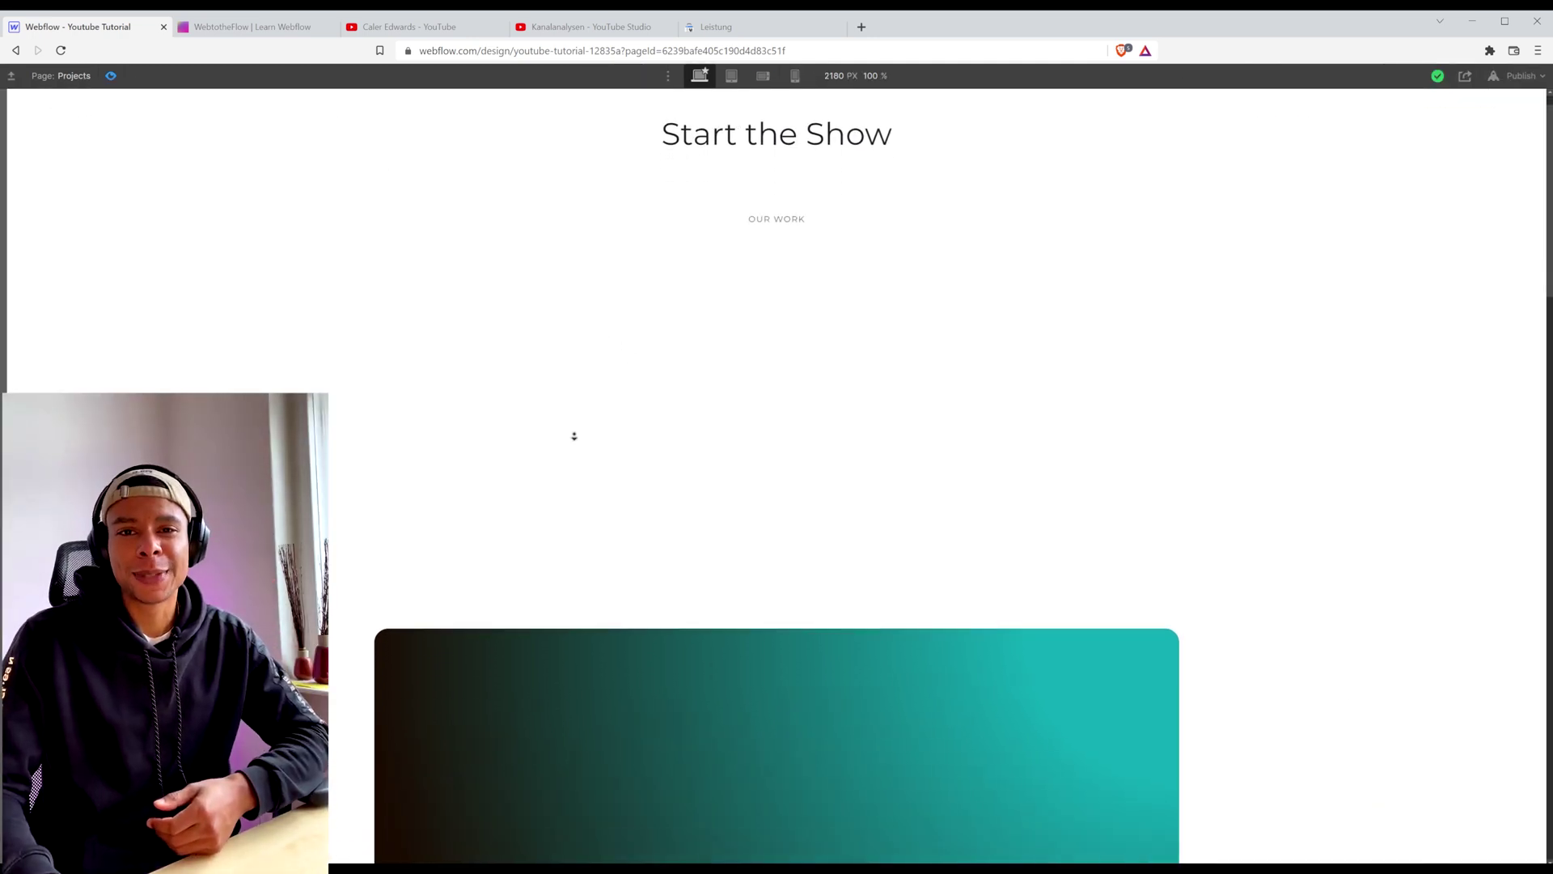
pyautogui.scroll(-5, 574, 440)
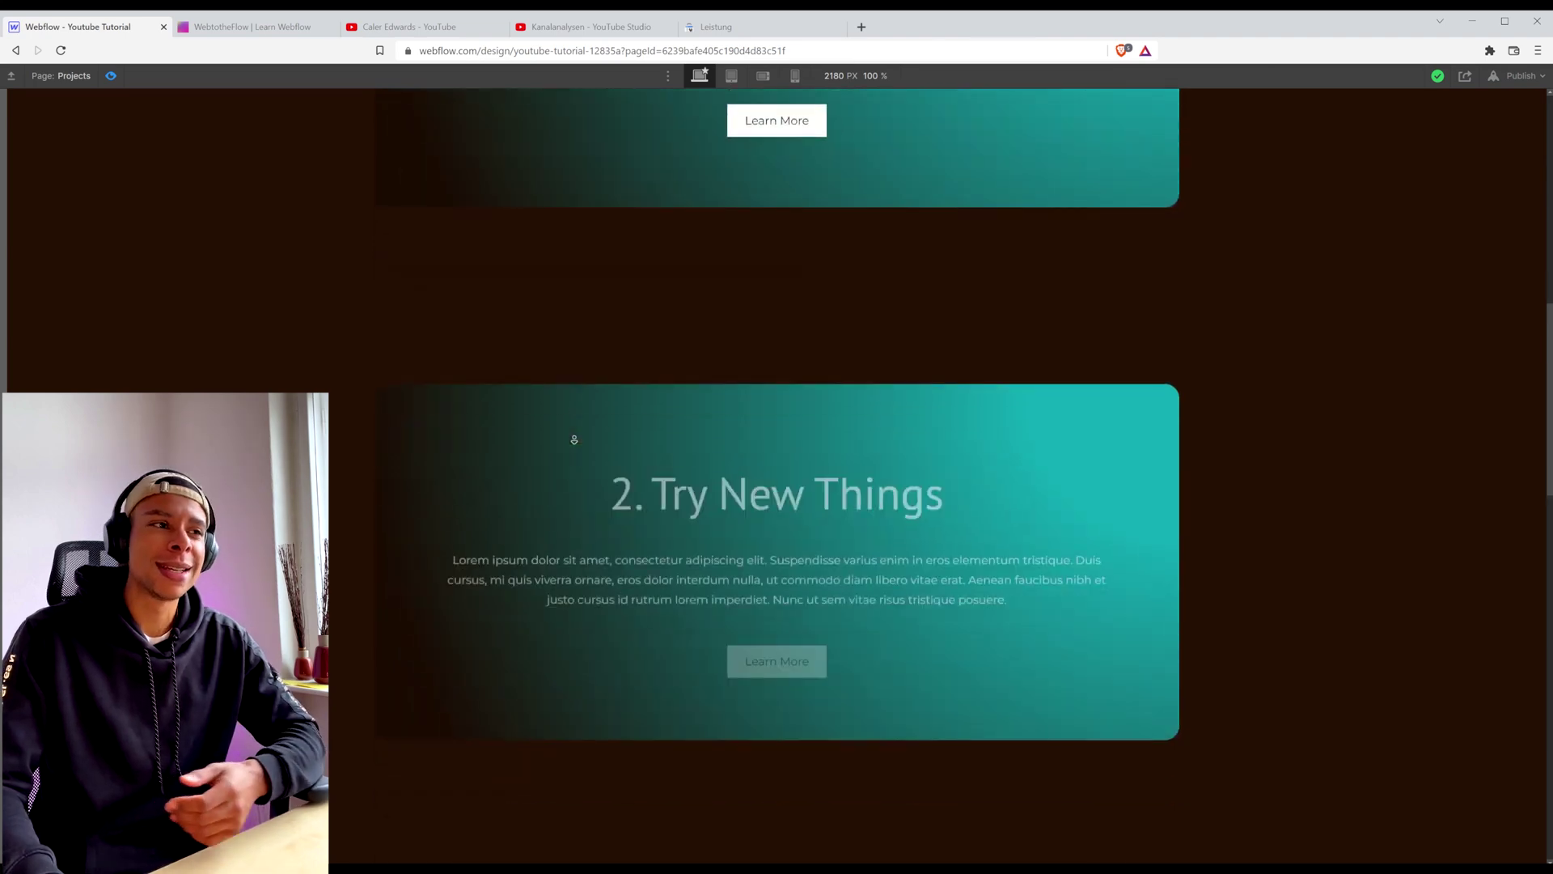